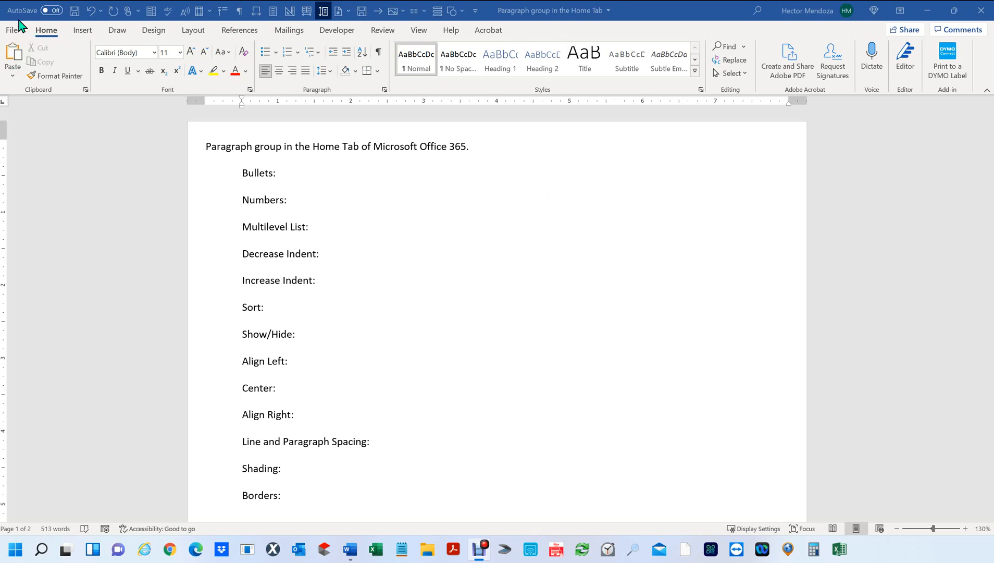
{"action": "left_click", "coordinate": [83, 32]}
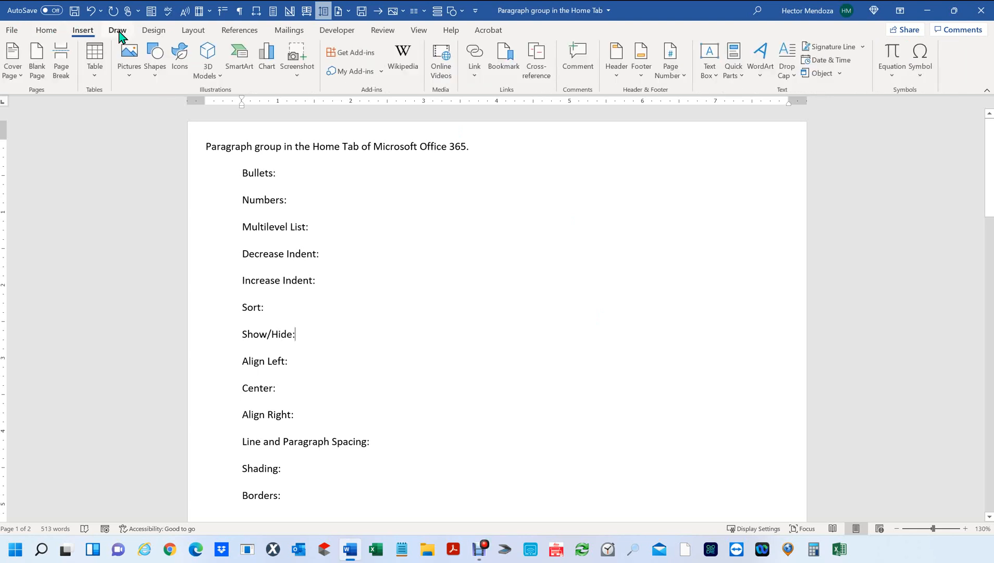
{"action": "left_click", "coordinate": [118, 32]}
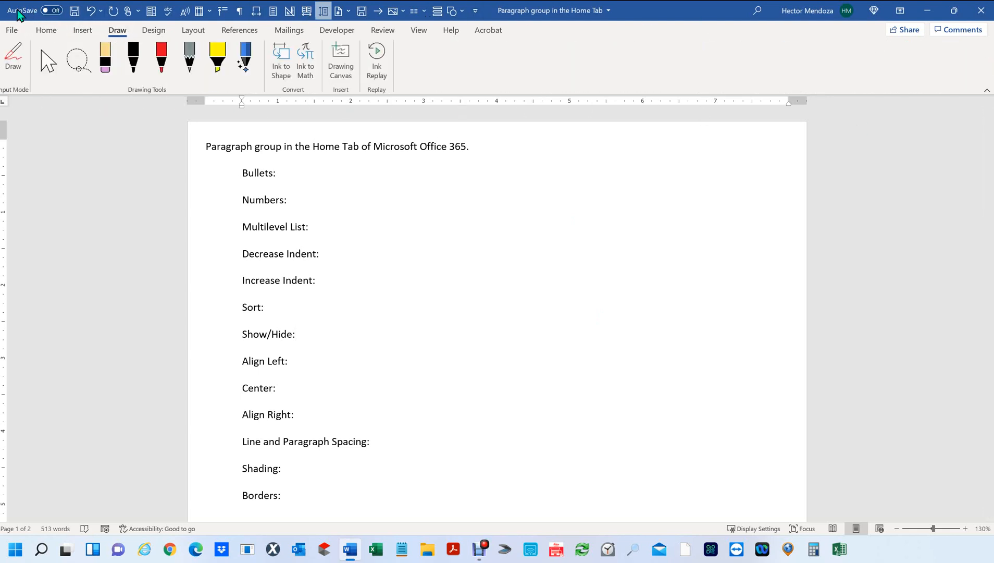
{"action": "left_click", "coordinate": [13, 31]}
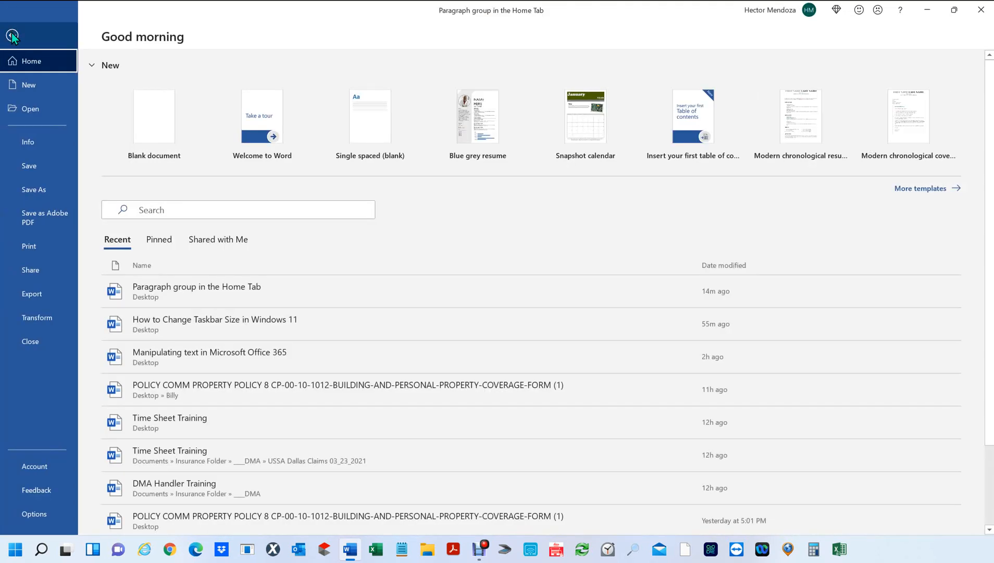
{"action": "left_click", "coordinate": [12, 36]}
{"action": "left_click", "coordinate": [48, 33]}
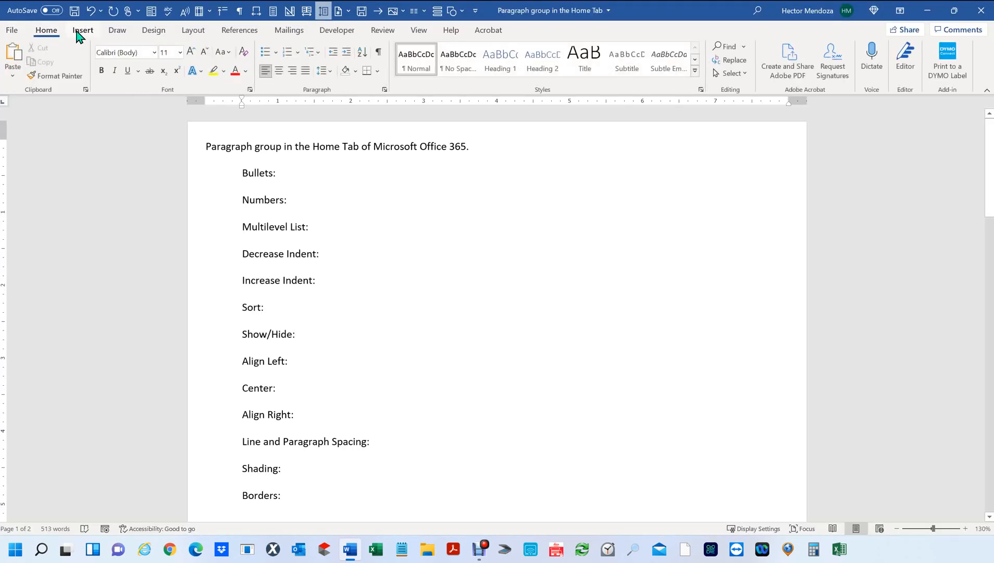
{"action": "left_click", "coordinate": [78, 33]}
{"action": "left_click", "coordinate": [117, 32]}
{"action": "left_click", "coordinate": [47, 32]}
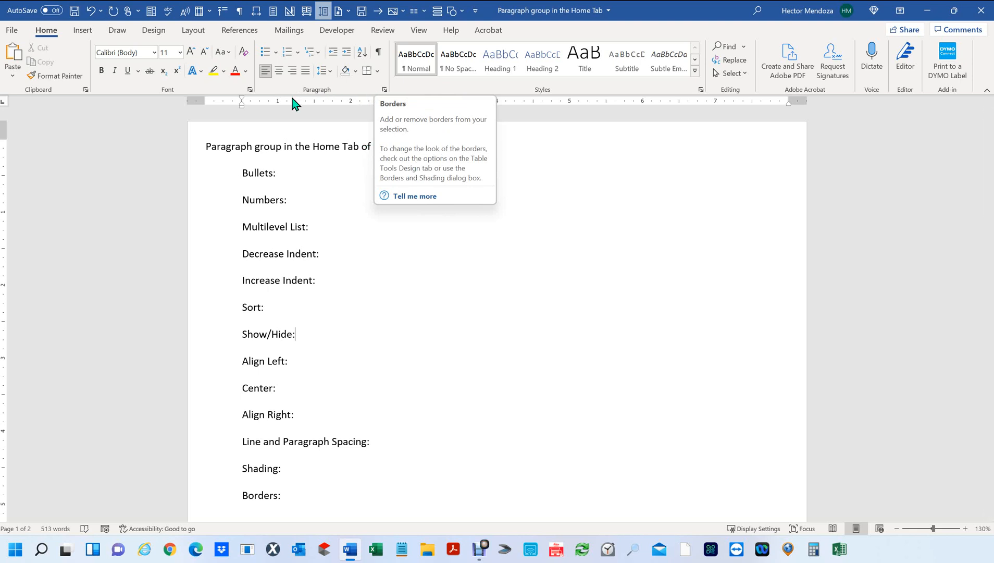
Examine the paragraph settings for indents and spacing and for line and page breaks, leaving them unchanged
{"action": "left_click", "coordinate": [385, 89]}
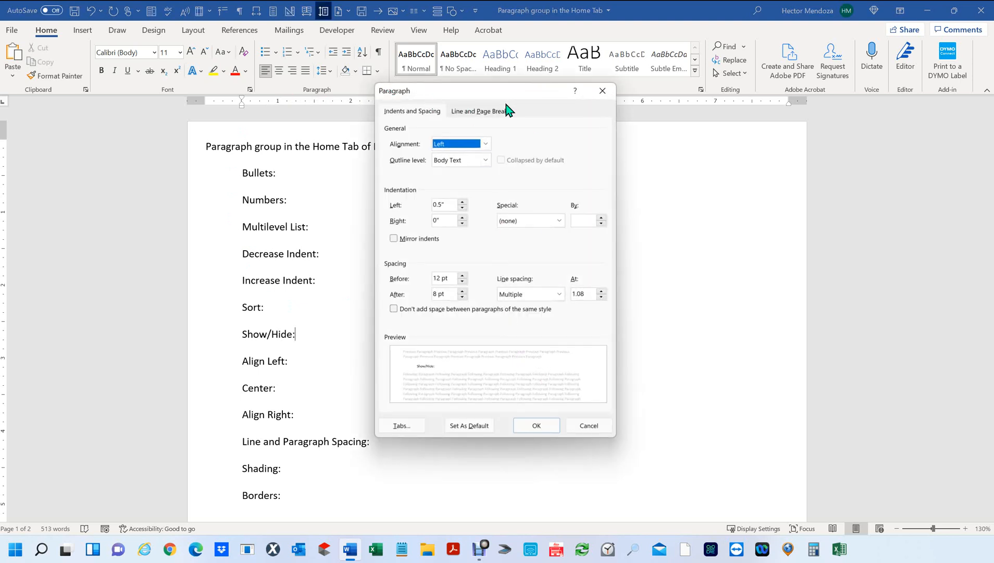
{"action": "left_click", "coordinate": [479, 114]}
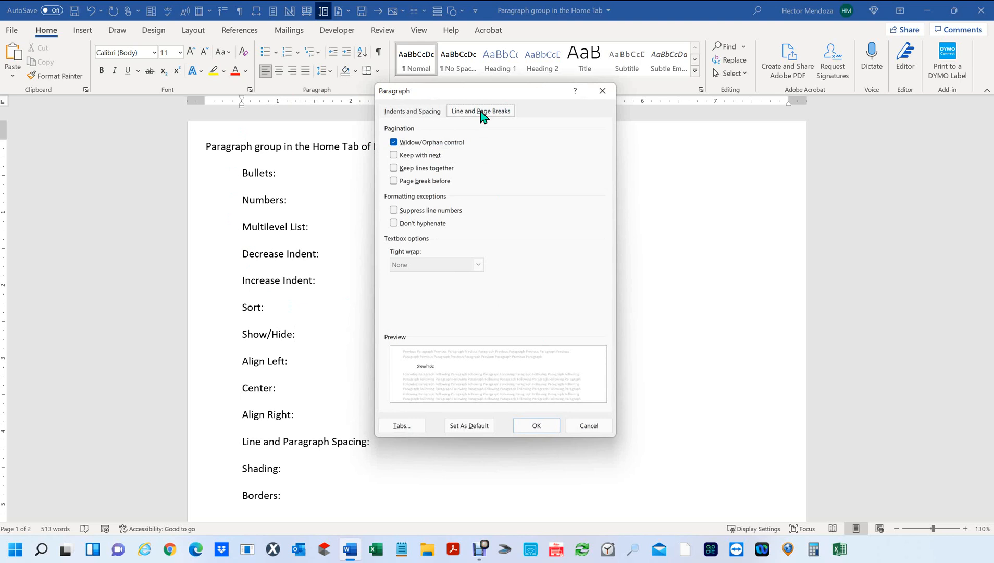
{"action": "left_click", "coordinate": [602, 91]}
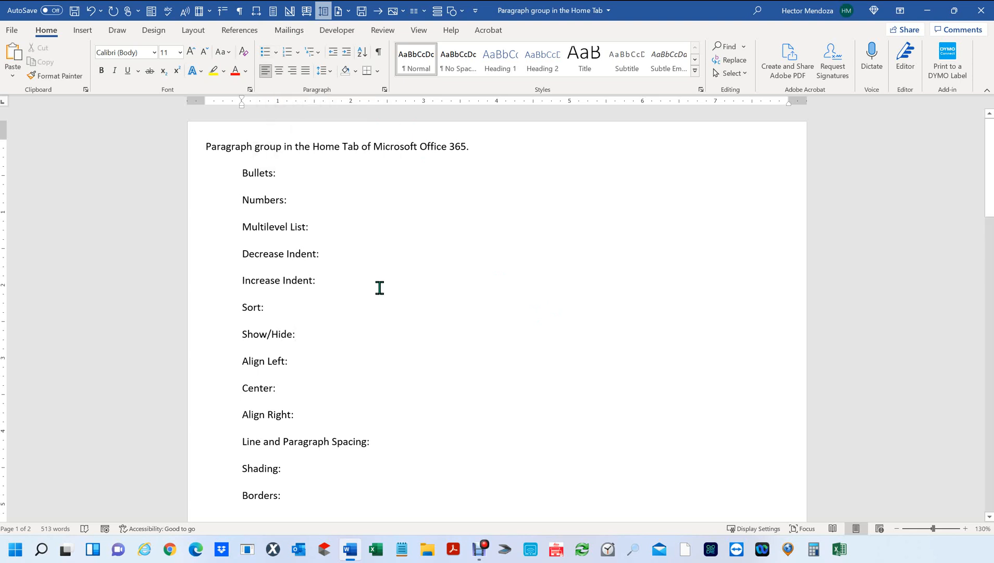
Try the default round bullets on the lines from Bullets to Borders, and undo the bulleting
{"action": "scroll", "coordinate": [379, 288], "scroll_direction": "down", "scroll_amount": 2}
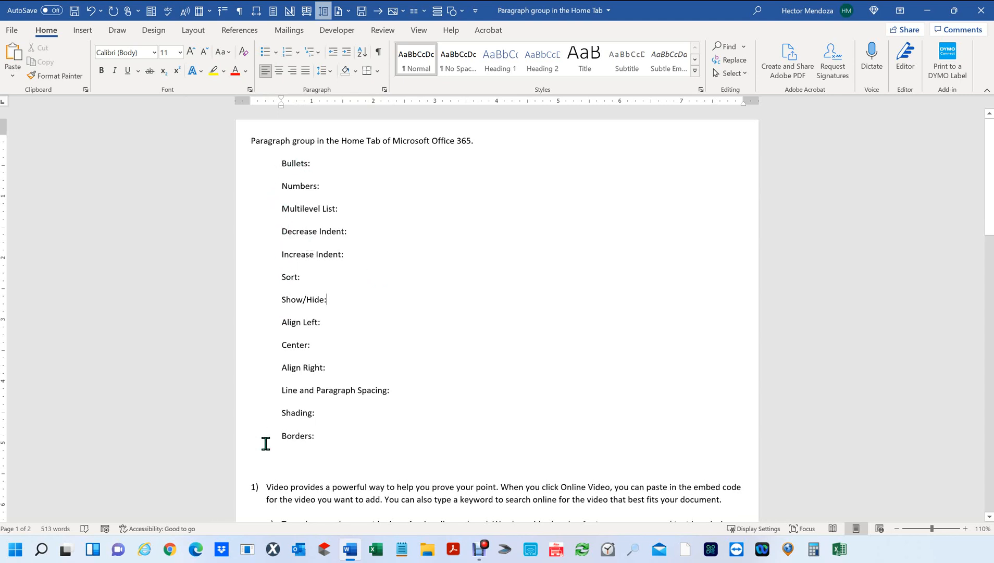
{"action": "left_click_drag", "start_coordinate": [282, 163], "coordinate": [349, 446]}
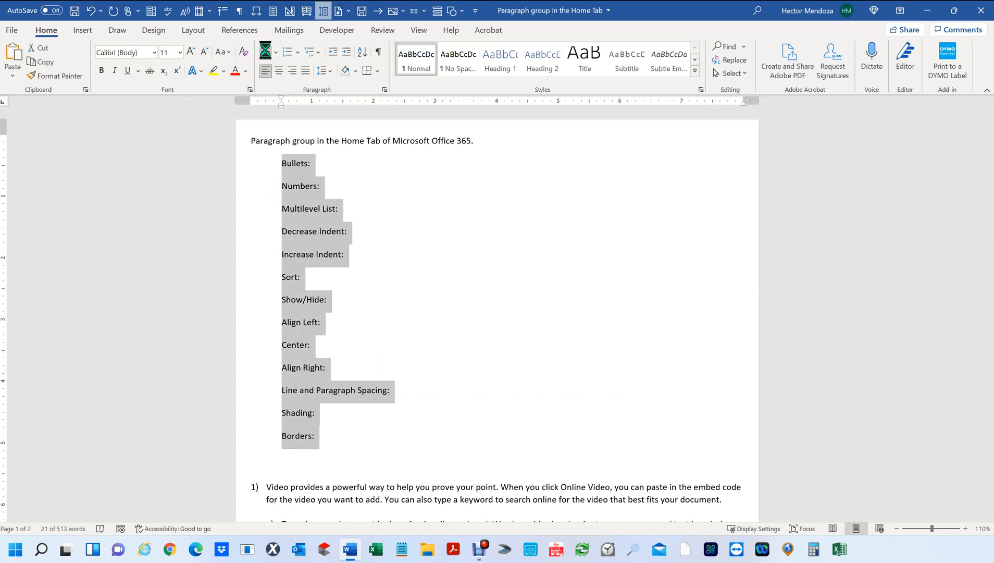
{"action": "left_click", "coordinate": [265, 51]}
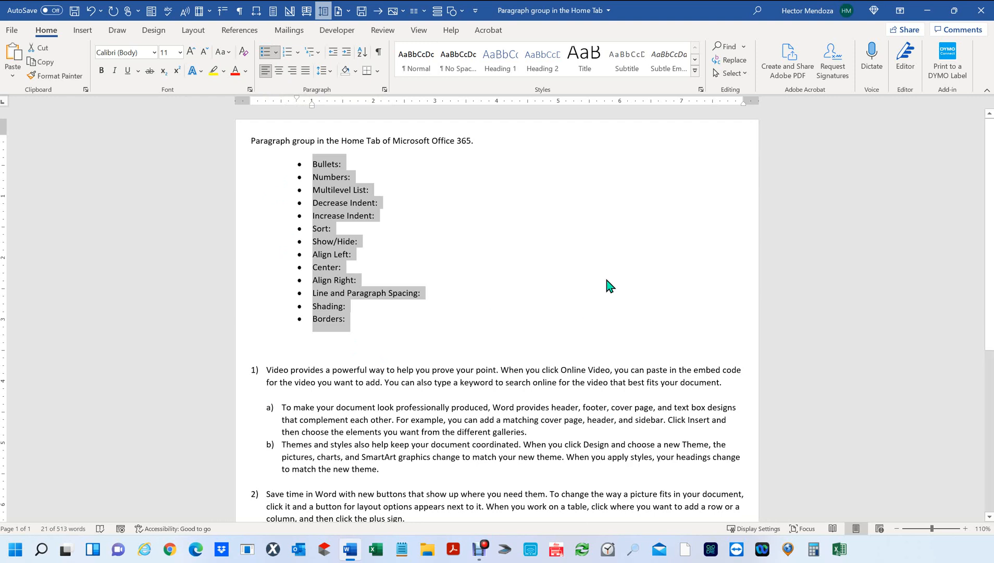
{"action": "key", "text": "ctrl+z"}
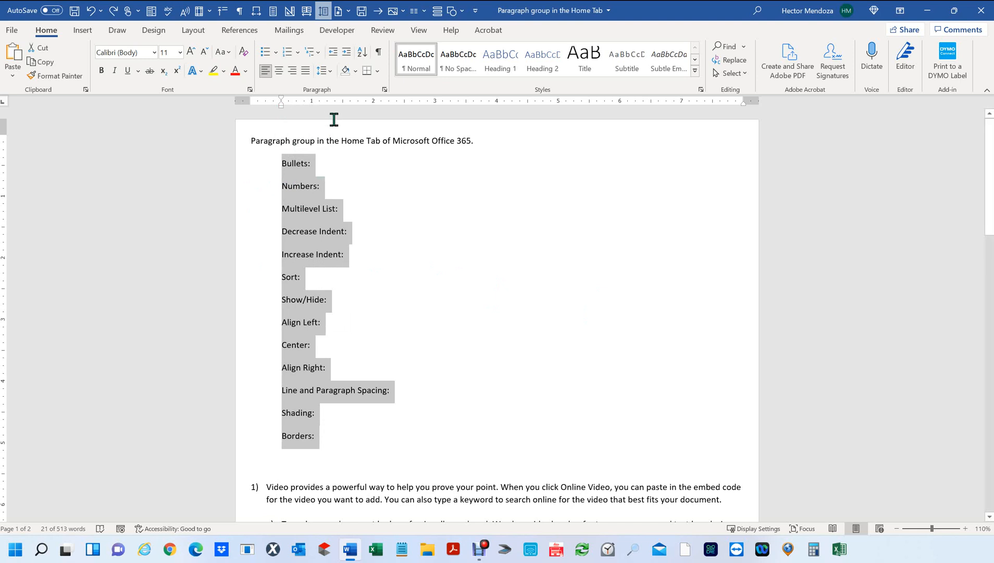
Look through the bullet library and the multilevel list library, keeping the lines without any list format
{"action": "left_click", "coordinate": [276, 52]}
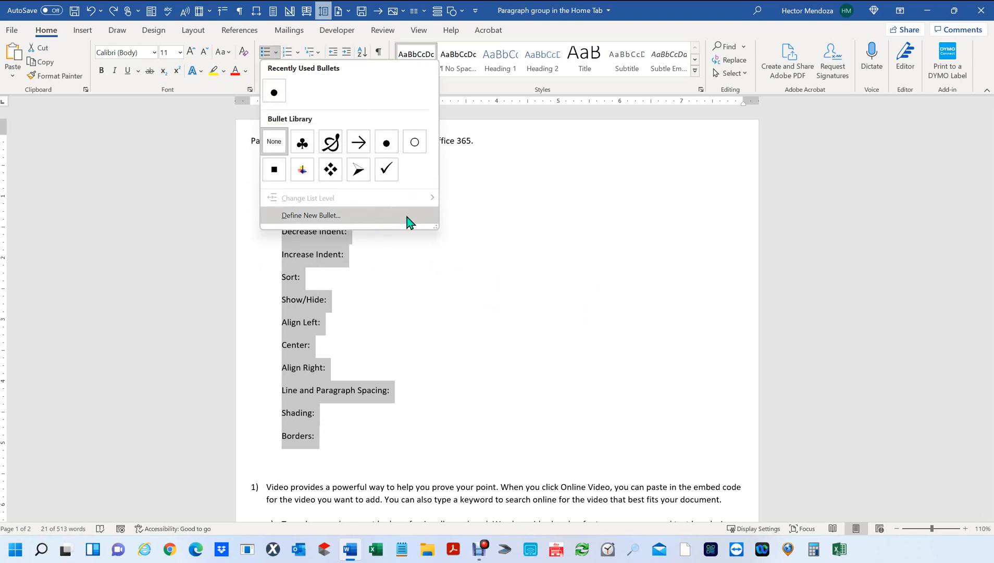
{"action": "left_click", "coordinate": [316, 53]}
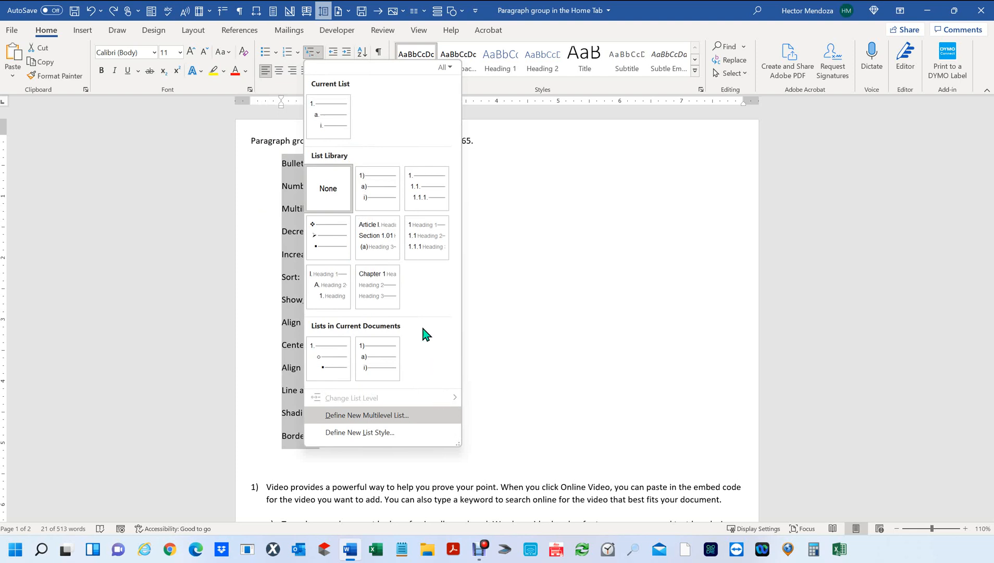
{"action": "left_click", "coordinate": [332, 186]}
{"action": "left_click", "coordinate": [502, 370]}
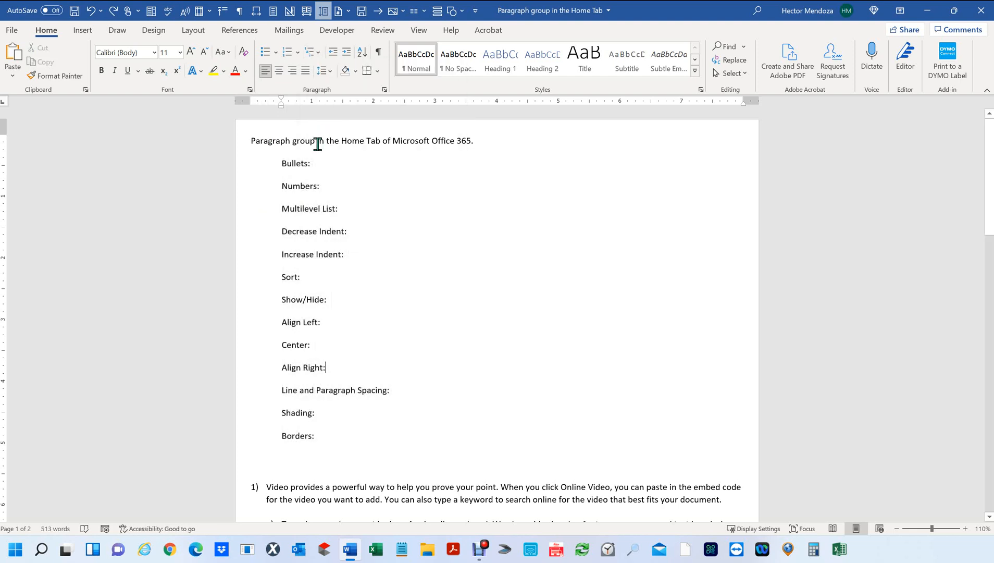
Try round bullets on the lines from Bullets to Borders, undo them, and apply the four-diamond bullet from the library instead
{"action": "left_click_drag", "start_coordinate": [324, 440], "coordinate": [260, 167]}
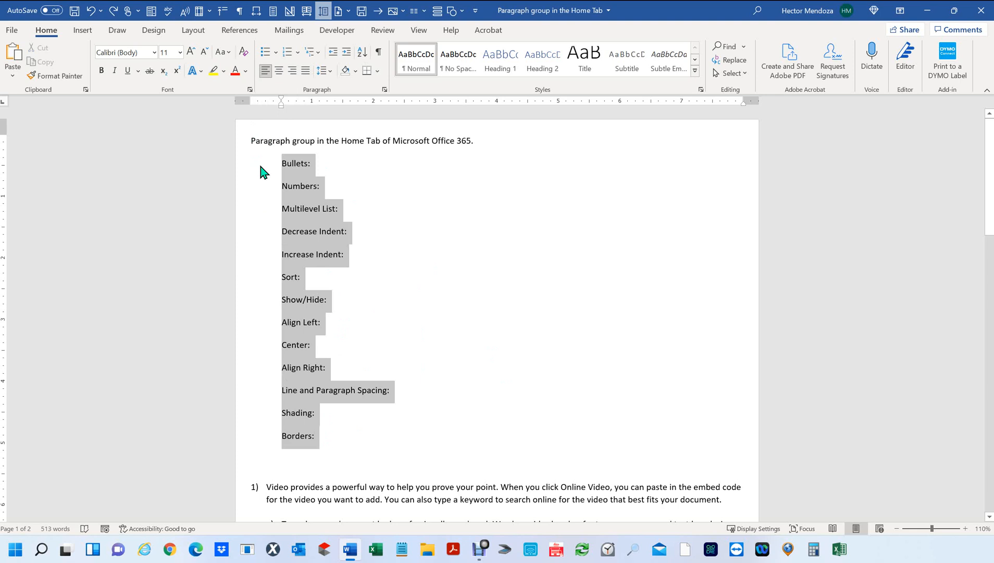
{"action": "left_click", "coordinate": [266, 57]}
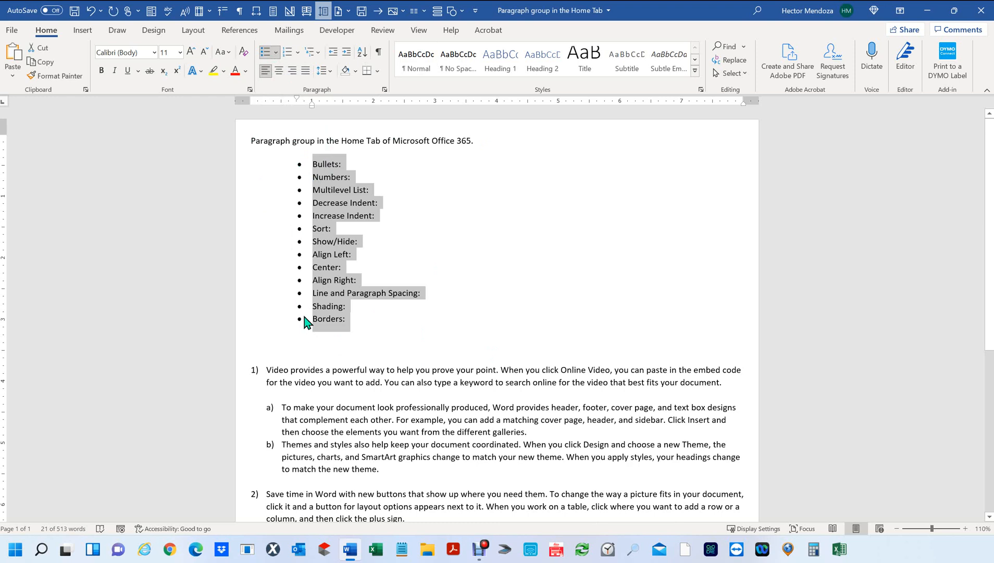
{"action": "key", "text": "ctrl+z"}
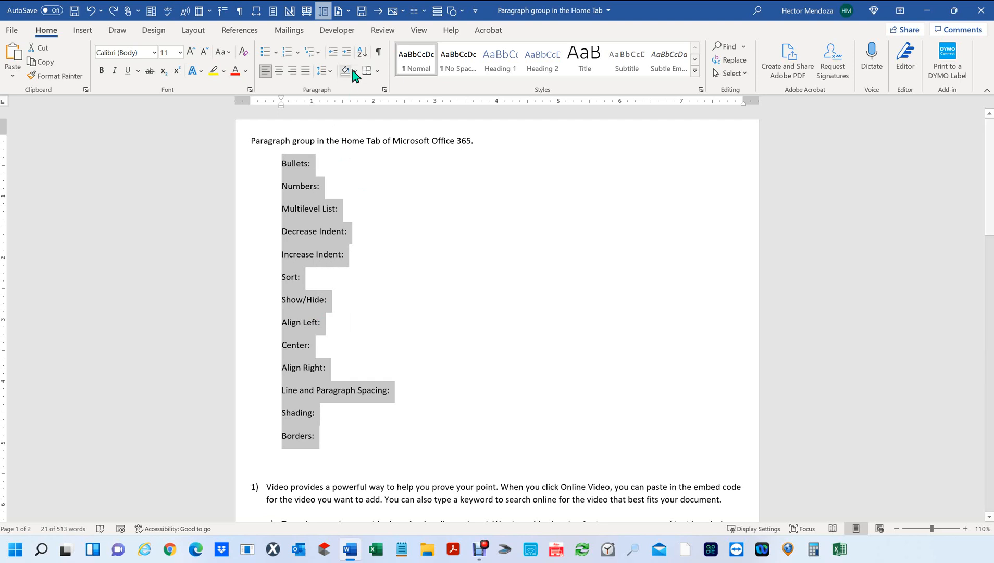
{"action": "left_click", "coordinate": [276, 52]}
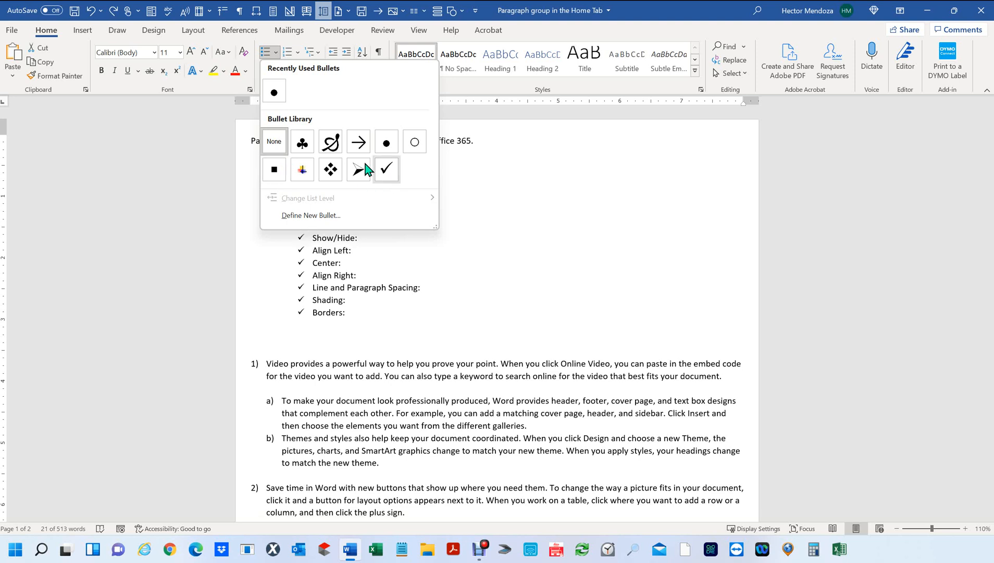
{"action": "left_click", "coordinate": [330, 169]}
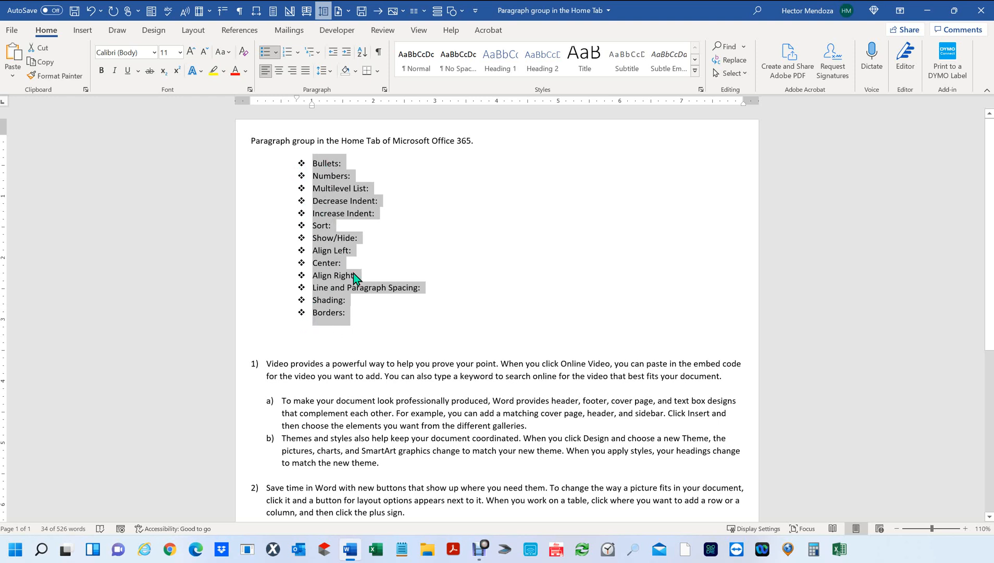
Define a new bullet for the selected list, using the Symbol font setting and the division sign (÷, character code 00F7)
{"action": "left_click", "coordinate": [277, 52]}
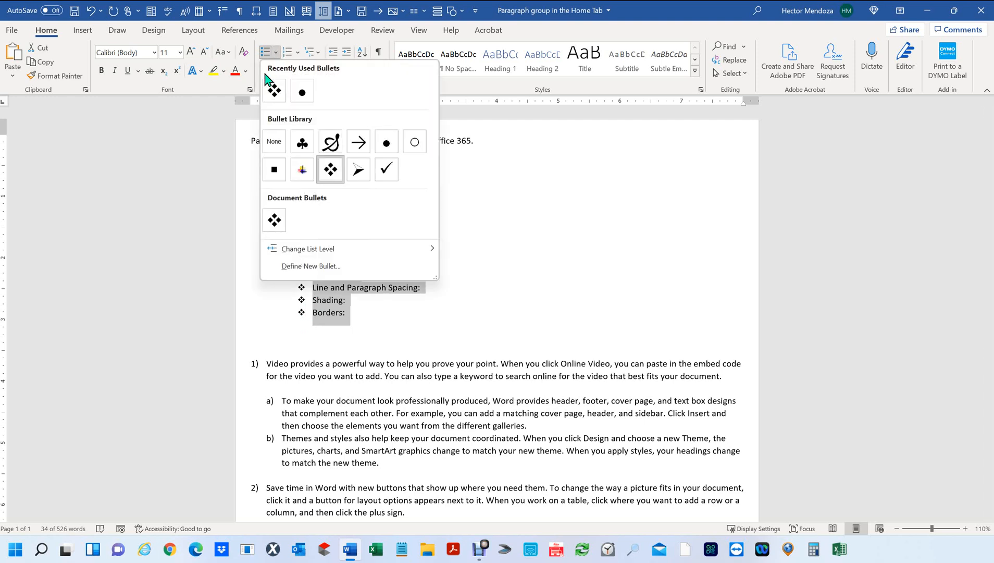
{"action": "mouse_move", "coordinate": [332, 256]}
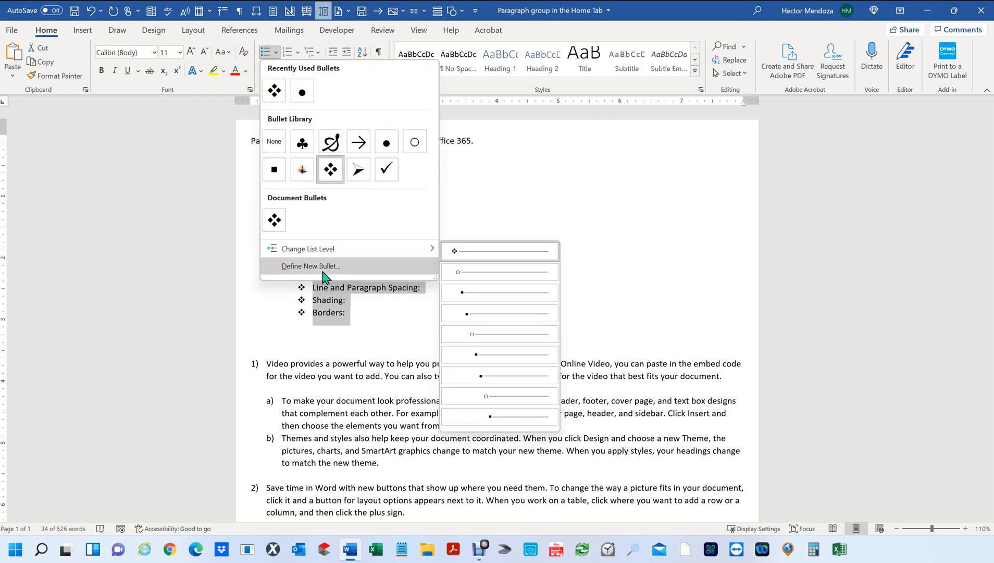
{"action": "left_click", "coordinate": [325, 268]}
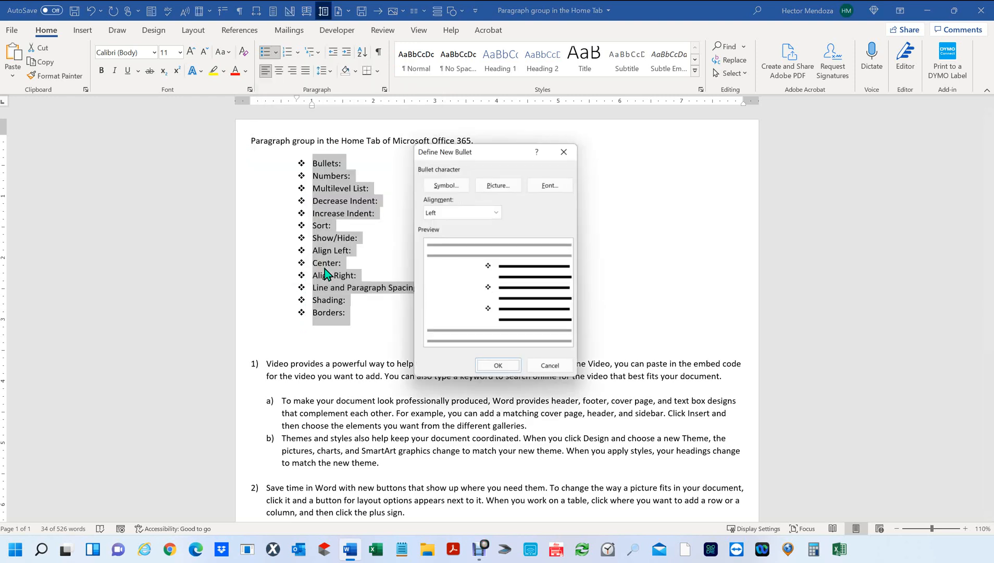
{"action": "left_click", "coordinate": [446, 184]}
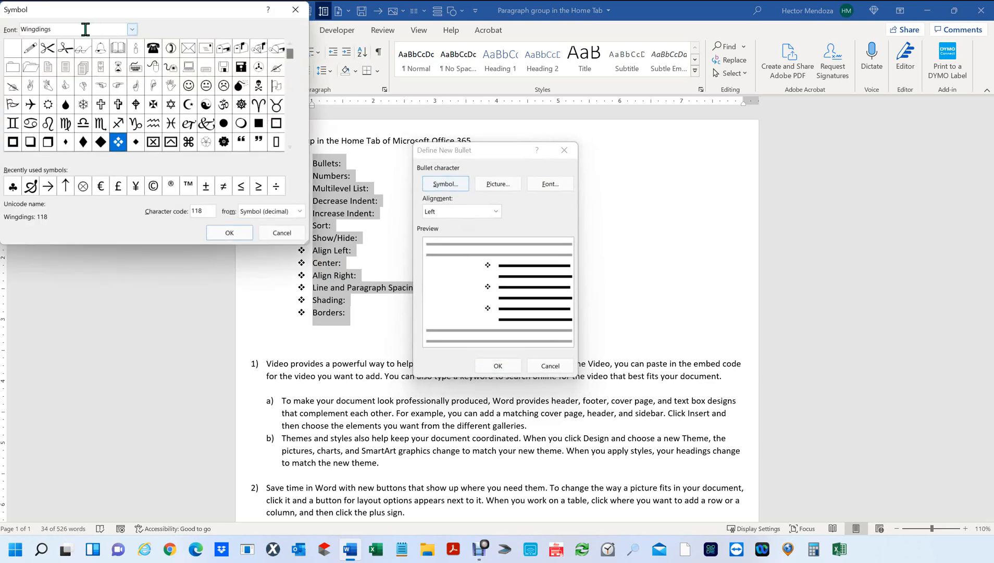
{"action": "double_click", "coordinate": [48, 29]}
{"action": "type", "text": "symb"}
{"action": "left_click", "coordinate": [133, 32]}
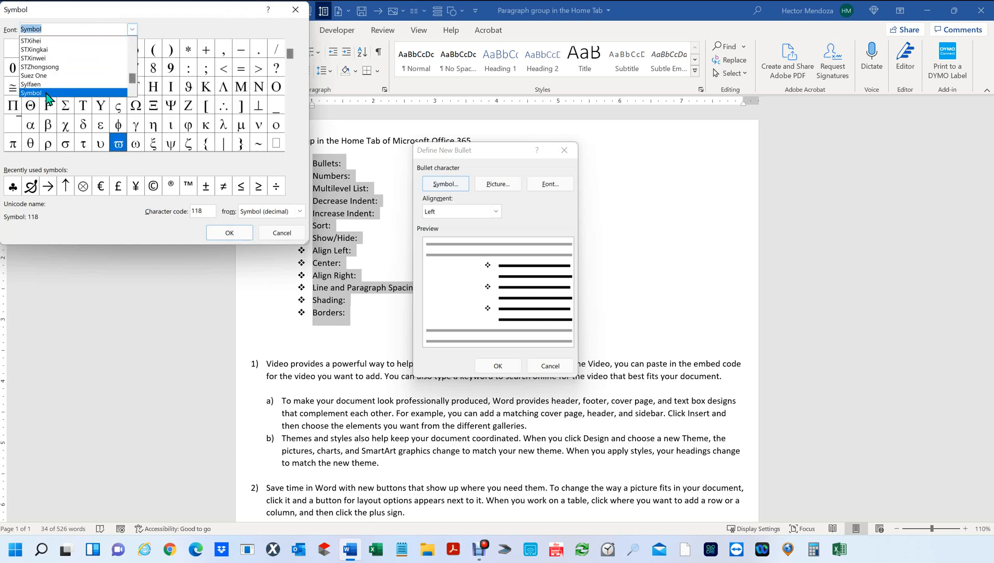
{"action": "left_click", "coordinate": [46, 93]}
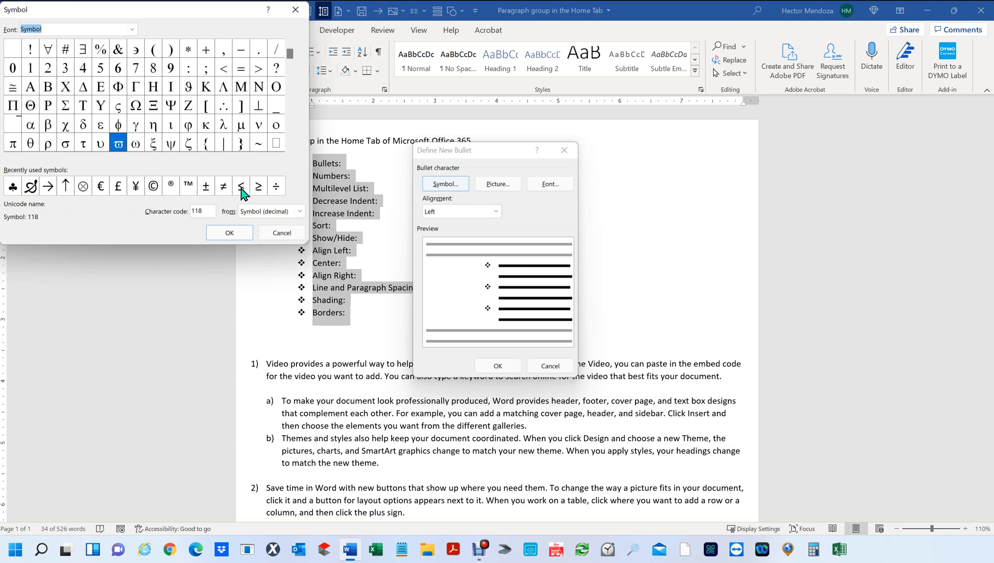
{"action": "left_click", "coordinate": [277, 186]}
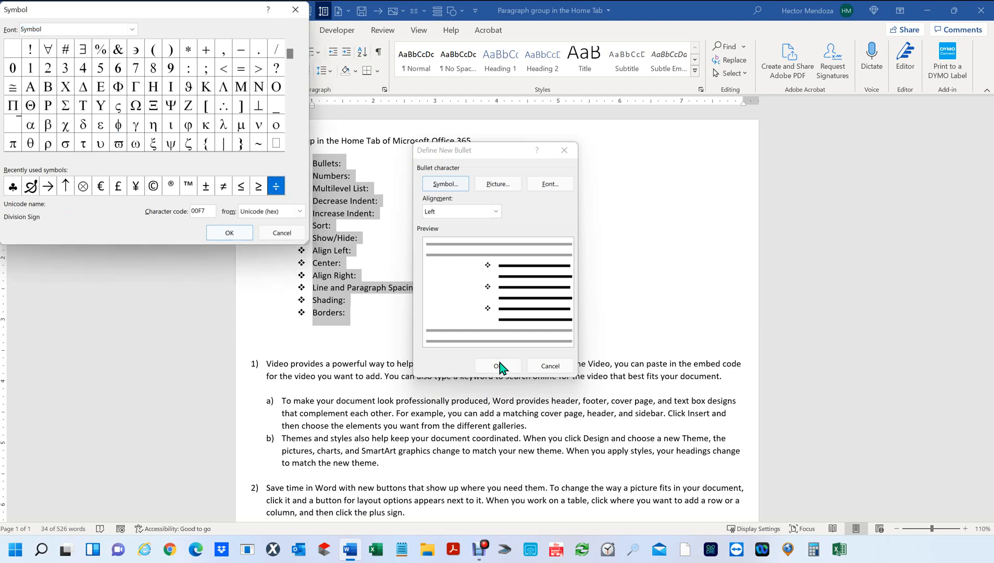
{"action": "left_click", "coordinate": [229, 232]}
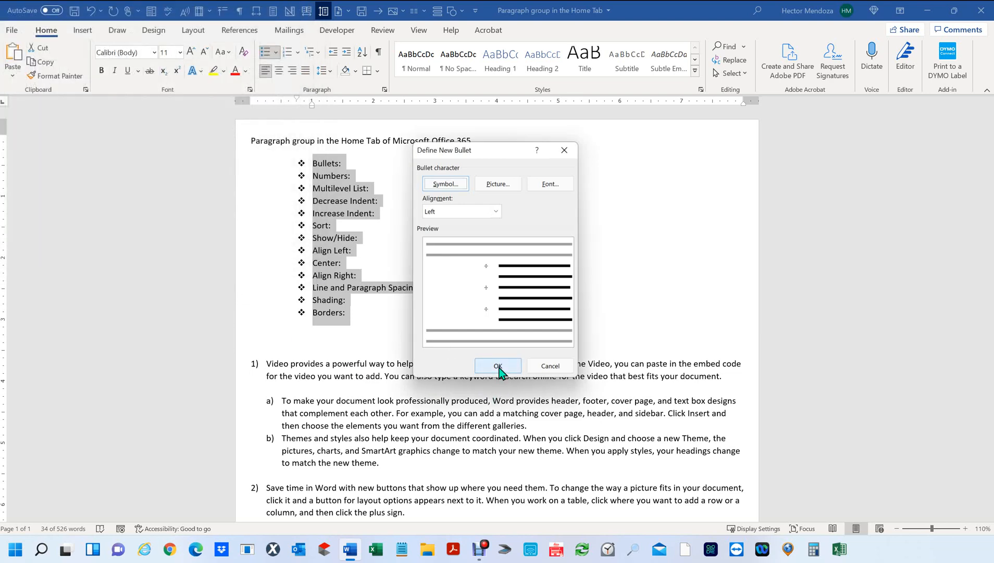
{"action": "left_click", "coordinate": [498, 367]}
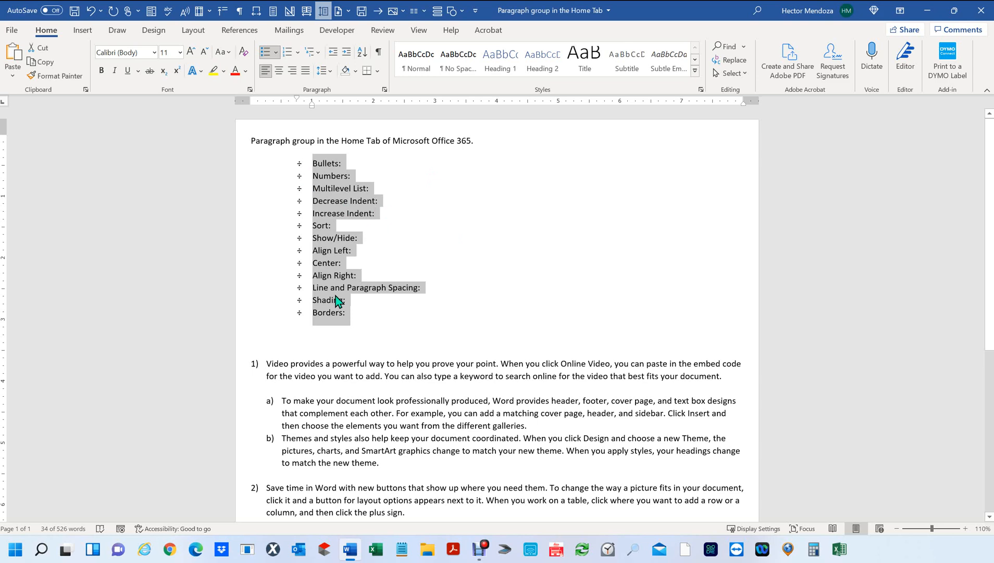
{"action": "scroll", "coordinate": [335, 296], "scroll_direction": "down", "scroll_amount": 2}
{"action": "scroll", "coordinate": [336, 296], "scroll_direction": "up", "scroll_amount": 1}
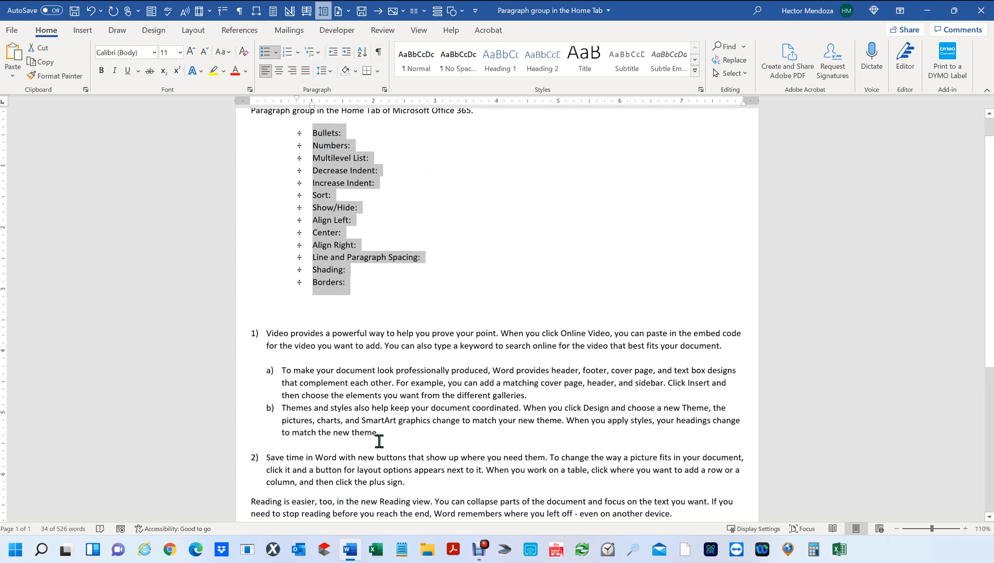
{"action": "left_click_drag", "start_coordinate": [380, 432], "coordinate": [250, 376]}
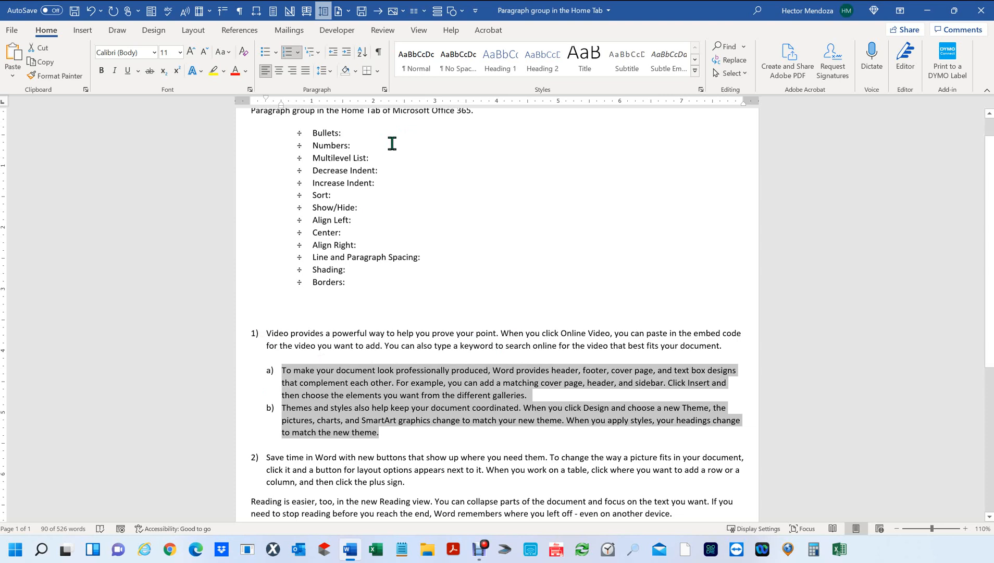
{"action": "left_click", "coordinate": [276, 52]}
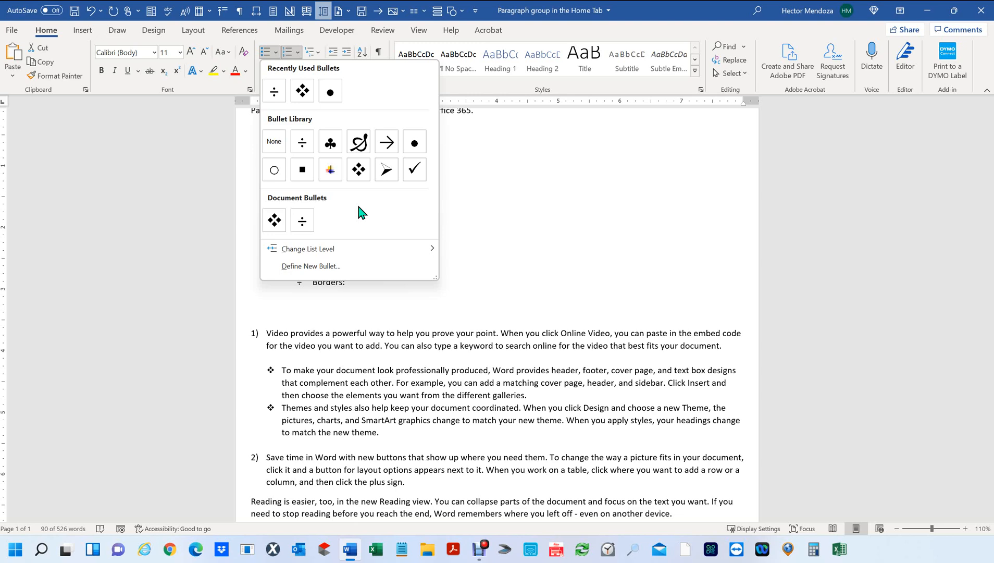
{"action": "left_click", "coordinate": [325, 267]}
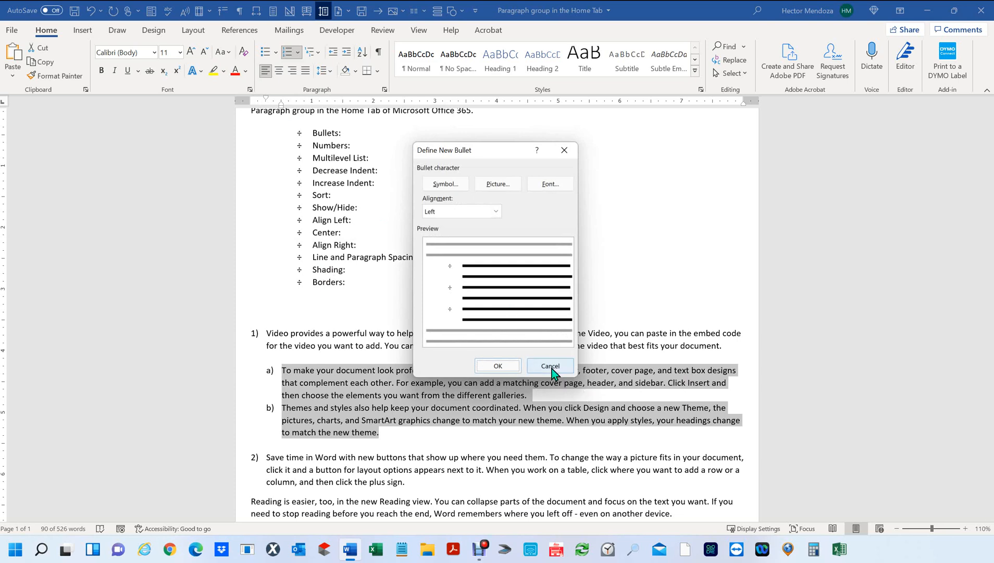
{"action": "left_click", "coordinate": [551, 367]}
Start defining a picture bullet from a file for the lines from Bullets to Borders
{"action": "left_click_drag", "start_coordinate": [292, 130], "coordinate": [412, 279]}
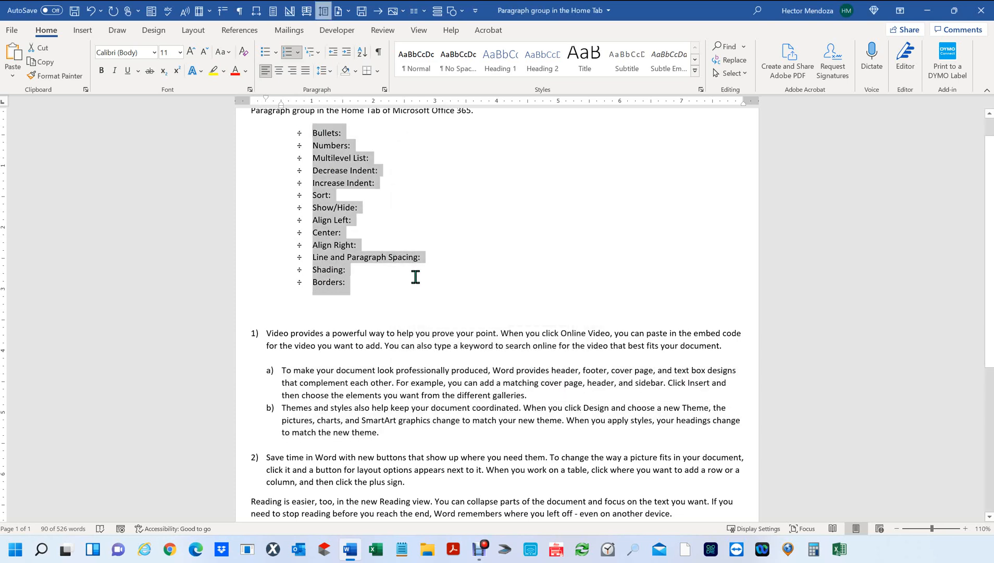
{"action": "left_click", "coordinate": [278, 52]}
{"action": "left_click", "coordinate": [319, 266]}
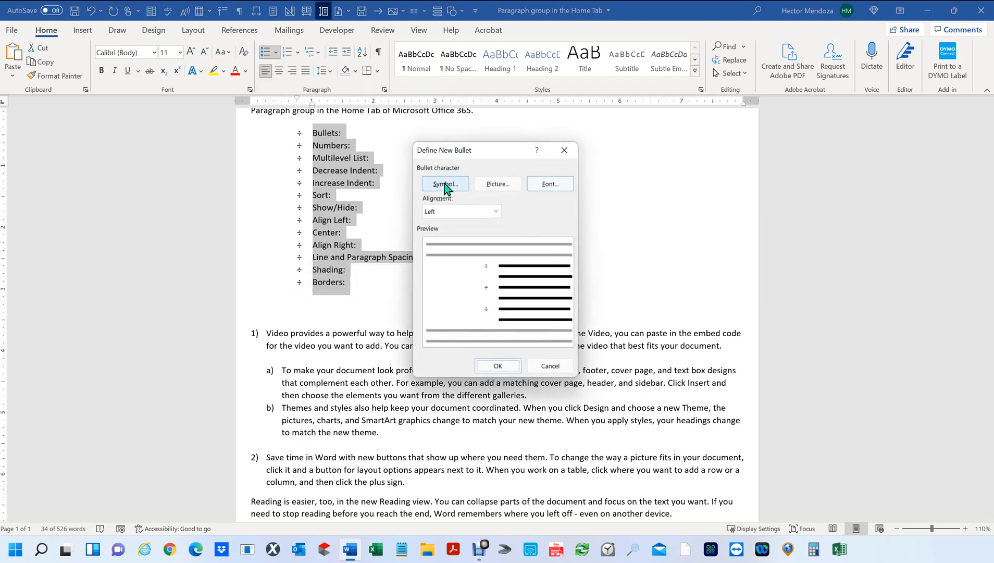
{"action": "left_click", "coordinate": [498, 185]}
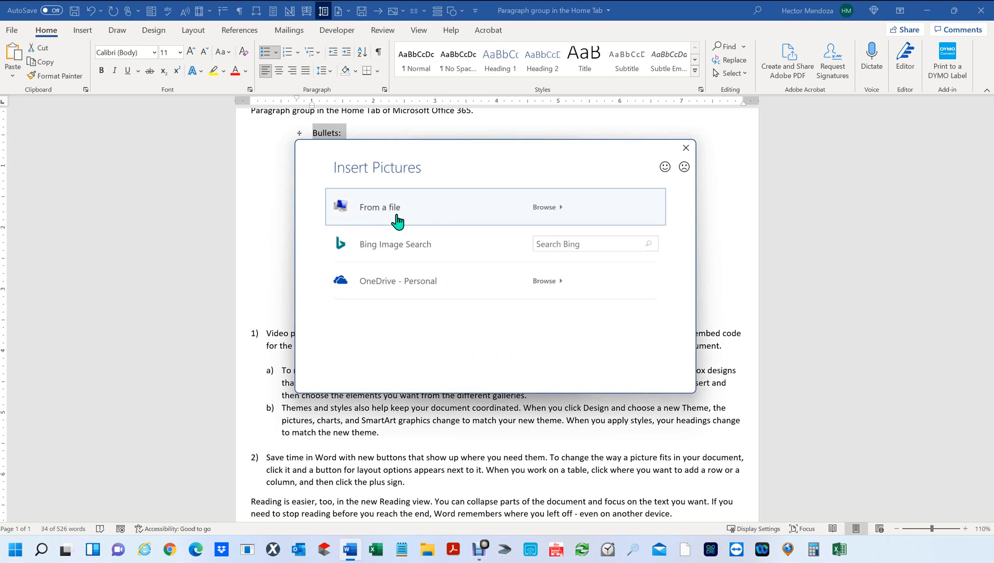
{"action": "left_click", "coordinate": [397, 220]}
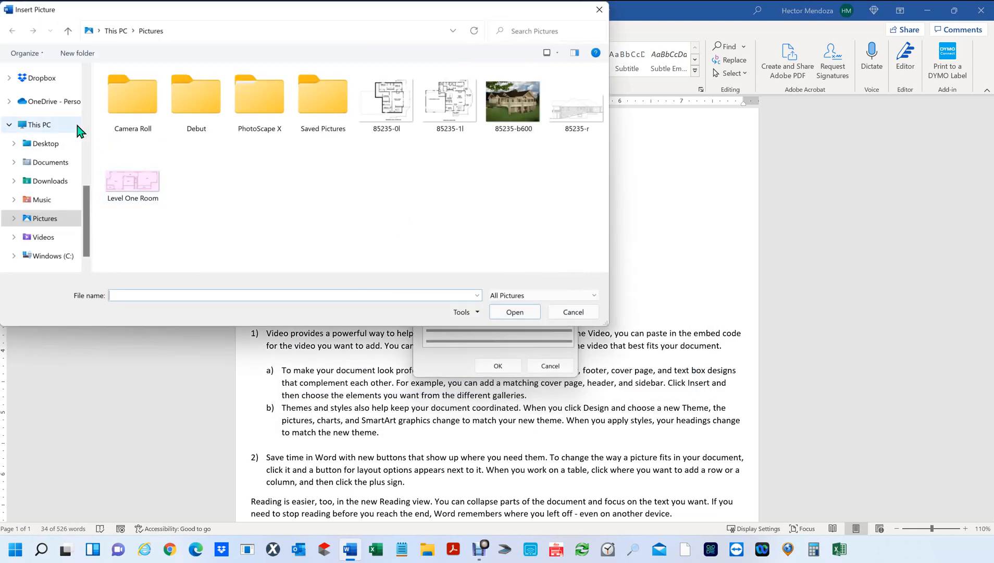
{"action": "scroll", "coordinate": [83, 203], "scroll_direction": "up", "scroll_amount": 5}
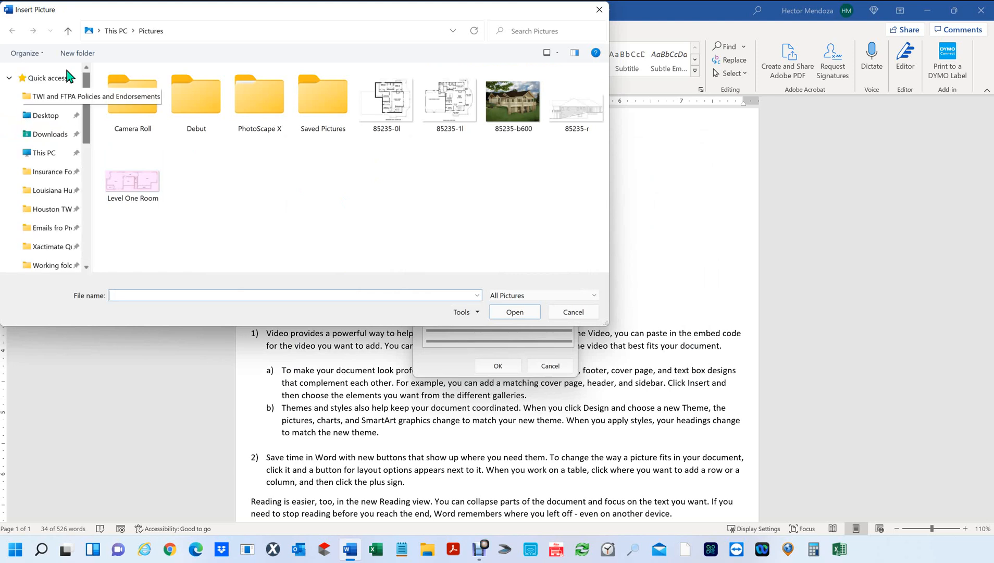
Apply the MacDozacolor image as the list's picture bullet, taken from the MacDoza LLC items folder inside the personal records folder of Insurance Folder
{"action": "left_click", "coordinate": [52, 172]}
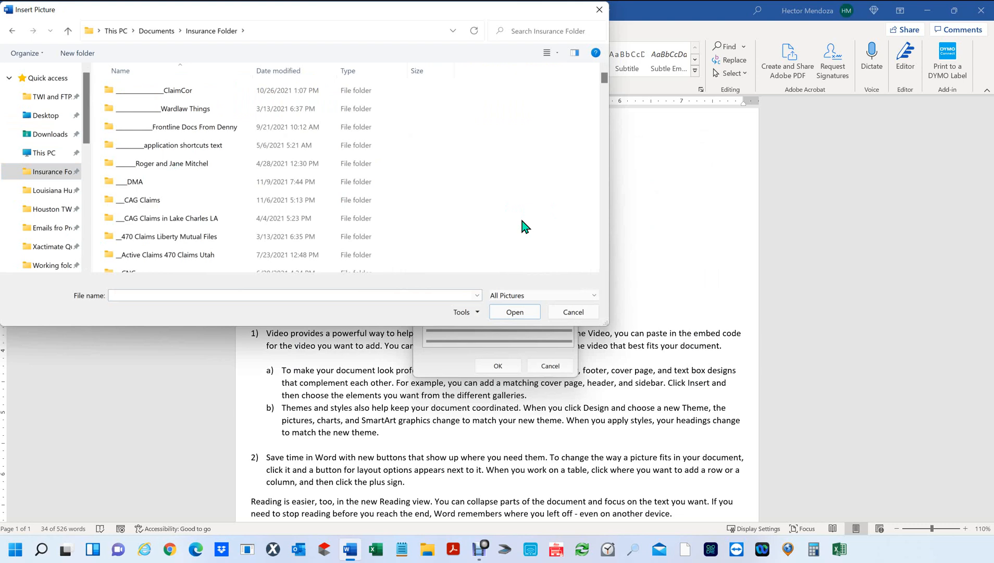
{"action": "key", "text": "h"}
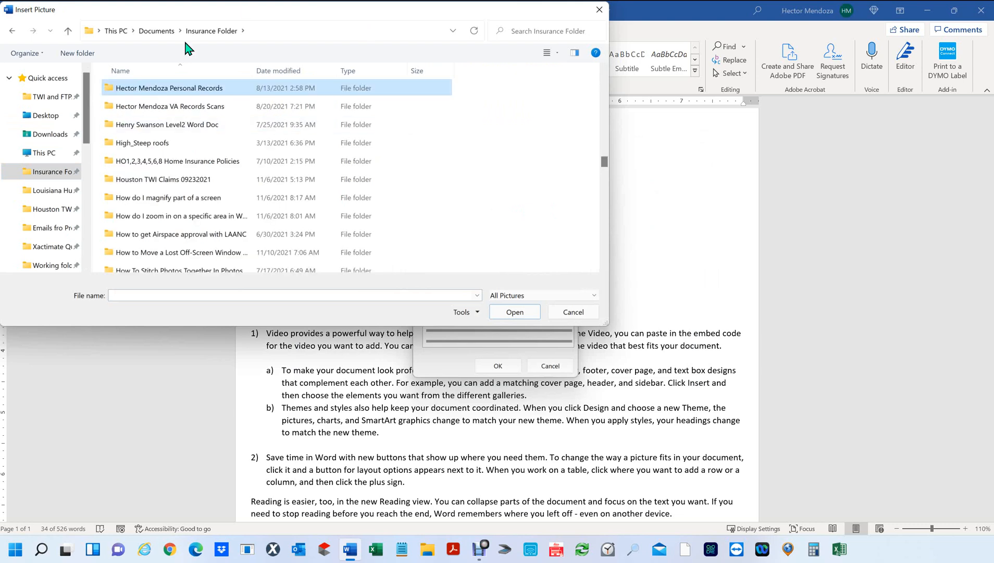
{"action": "double_click", "coordinate": [110, 87]}
{"action": "left_click", "coordinate": [383, 181]}
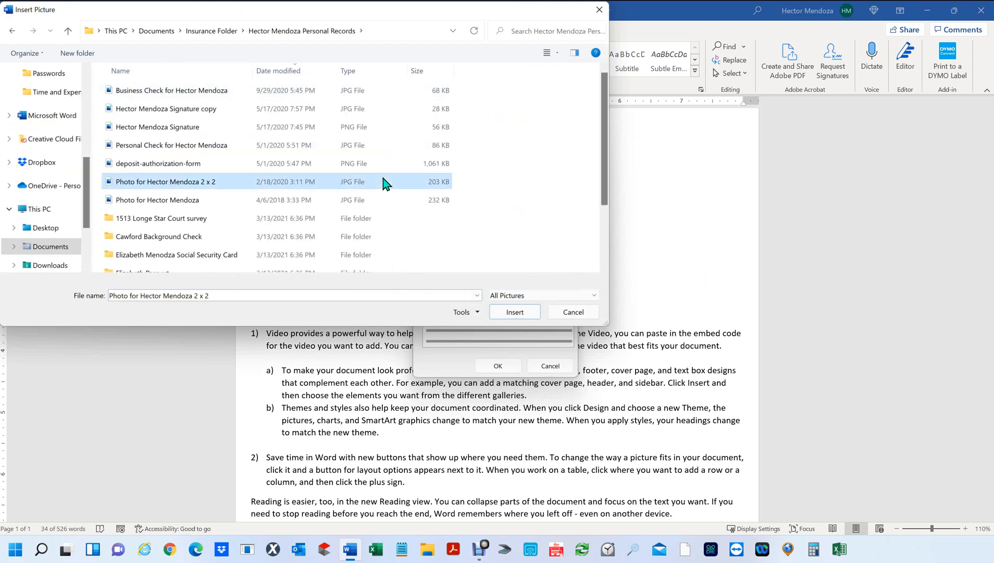
{"action": "key", "text": "m"}
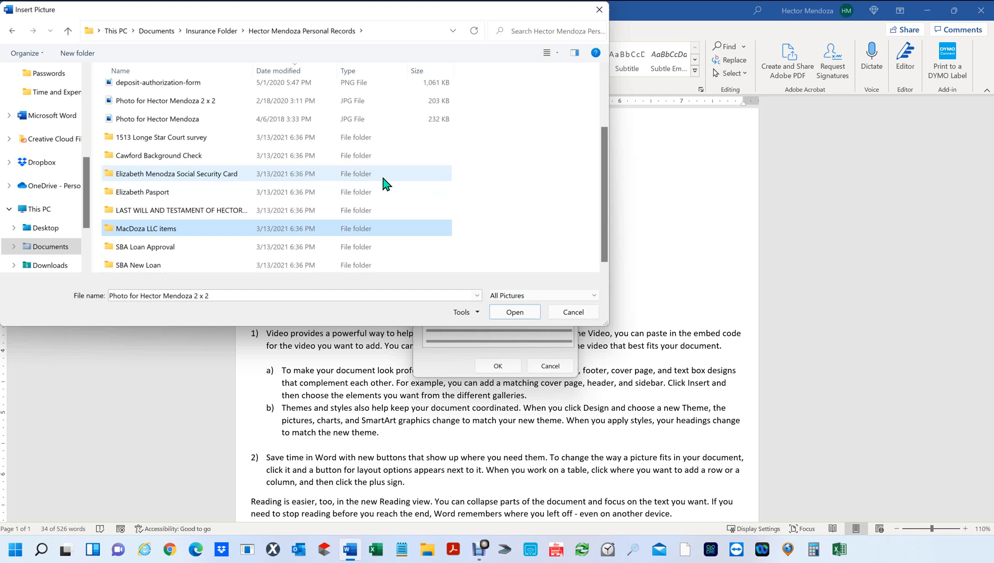
{"action": "double_click", "coordinate": [112, 229]}
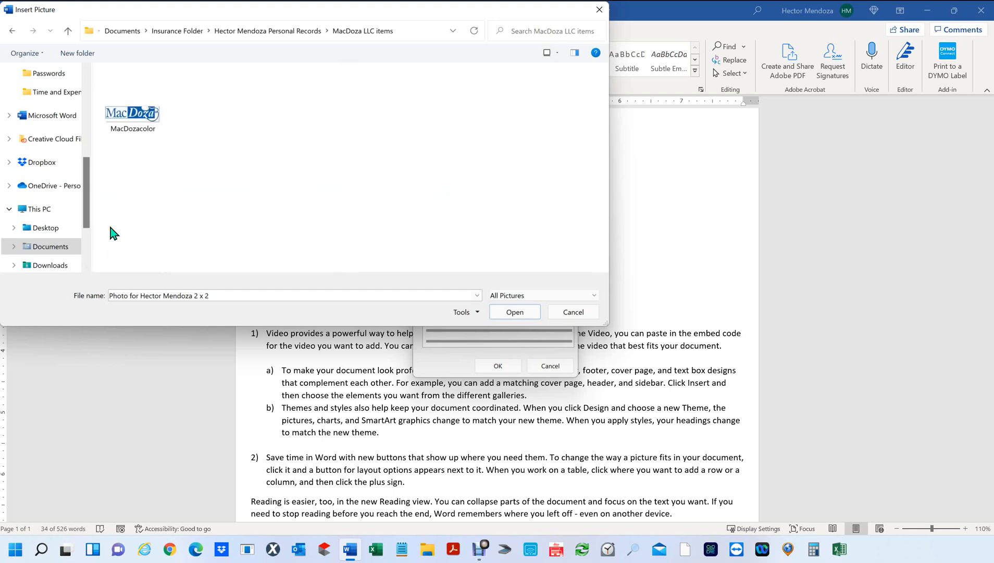
{"action": "left_click", "coordinate": [133, 125]}
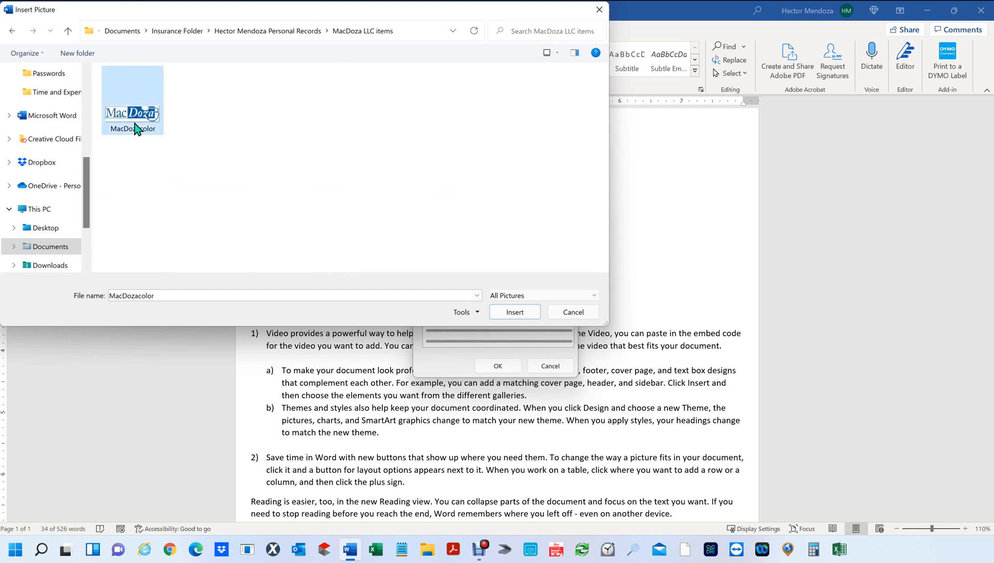
{"action": "left_click", "coordinate": [516, 314]}
{"action": "left_click", "coordinate": [497, 367]}
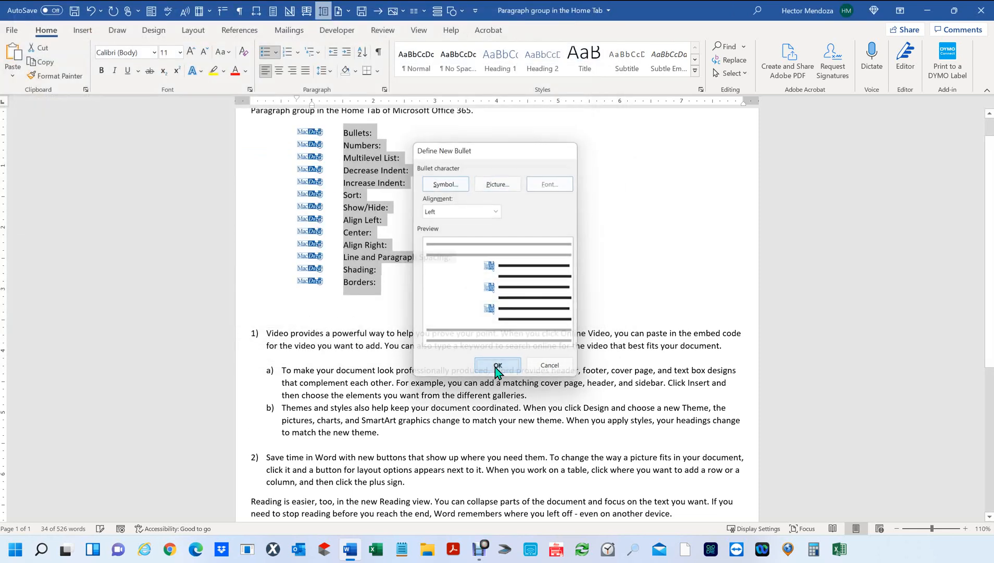
{"action": "left_click", "coordinate": [607, 263]}
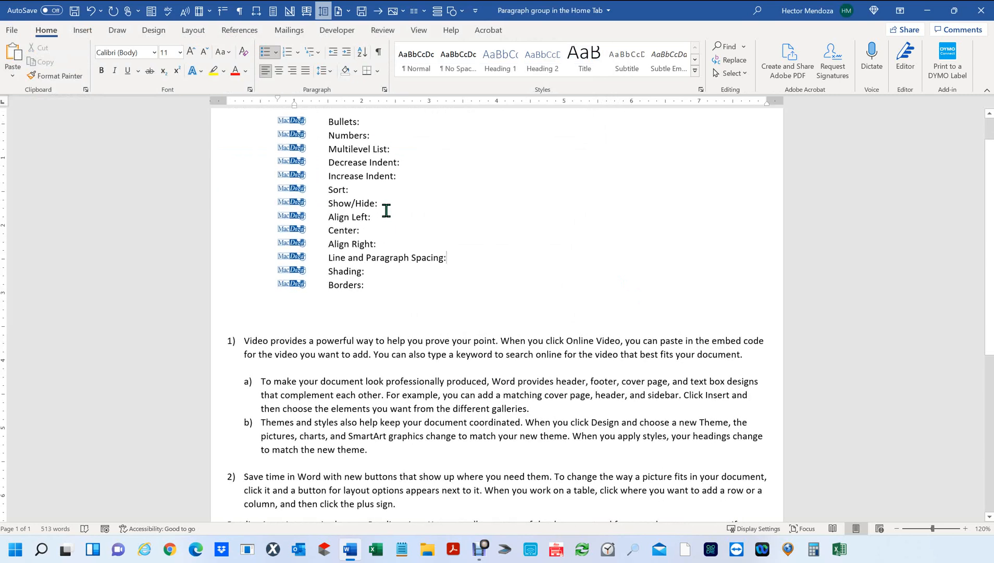
Select the "Bullets:" line and preview the 36-point font size on it and its picture bullet without applying the size
{"action": "scroll", "coordinate": [386, 210], "scroll_direction": "up", "scroll_amount": 1}
{"action": "scroll", "coordinate": [386, 210], "scroll_direction": "up", "scroll_amount": 1}
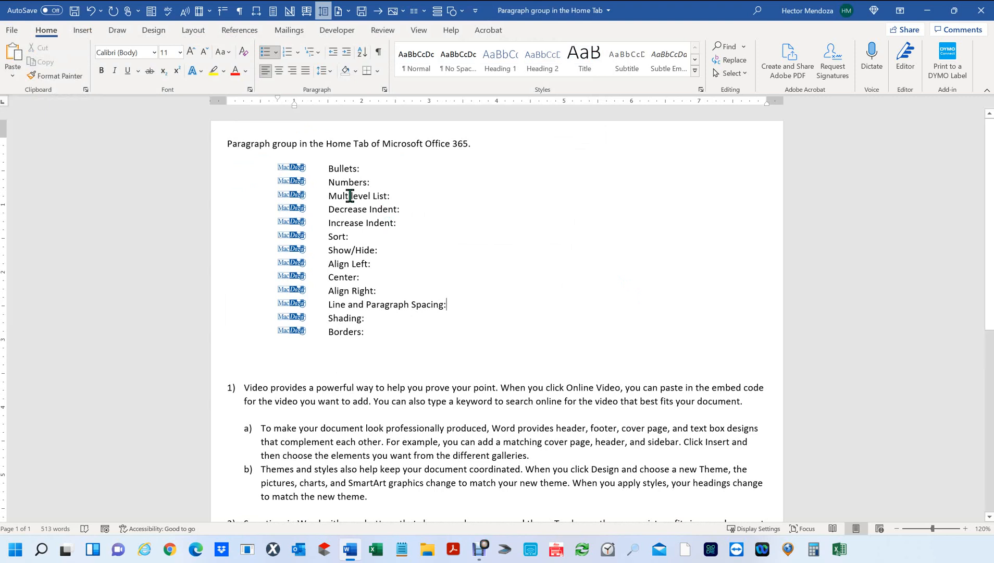
{"action": "left_click", "coordinate": [292, 167]}
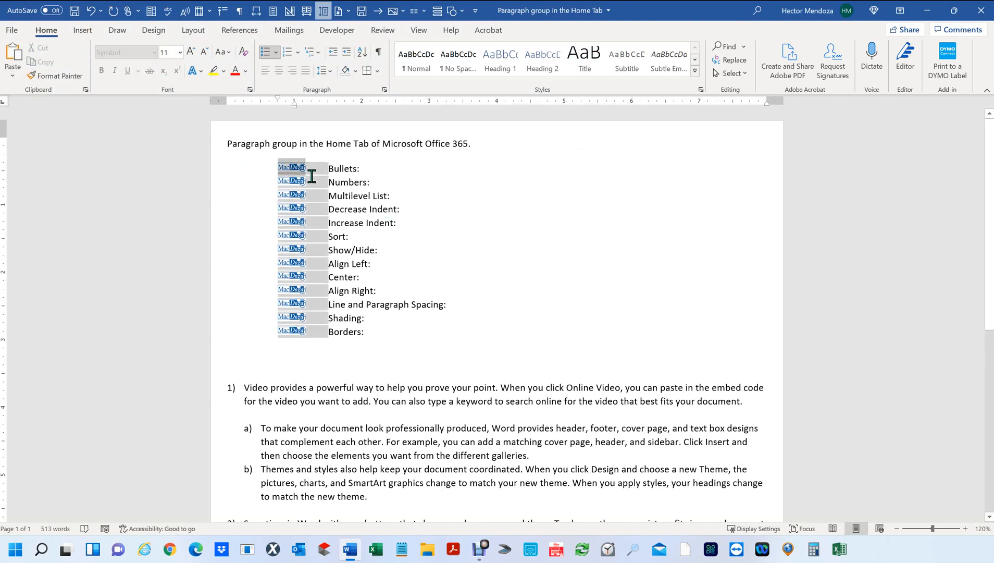
{"action": "left_click", "coordinate": [405, 199]}
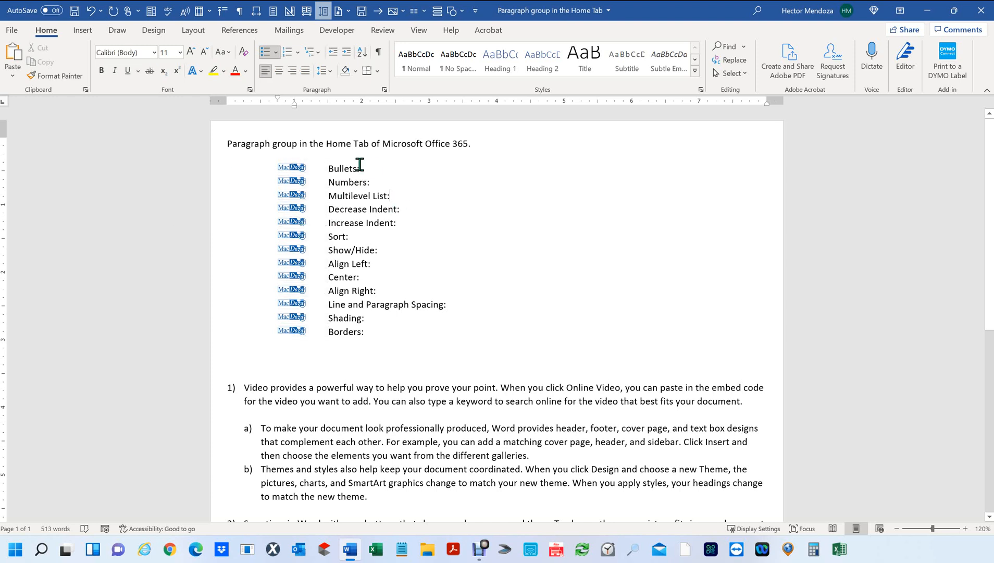
{"action": "left_click", "coordinate": [274, 162]}
{"action": "left_click_drag", "start_coordinate": [367, 166], "coordinate": [321, 161]}
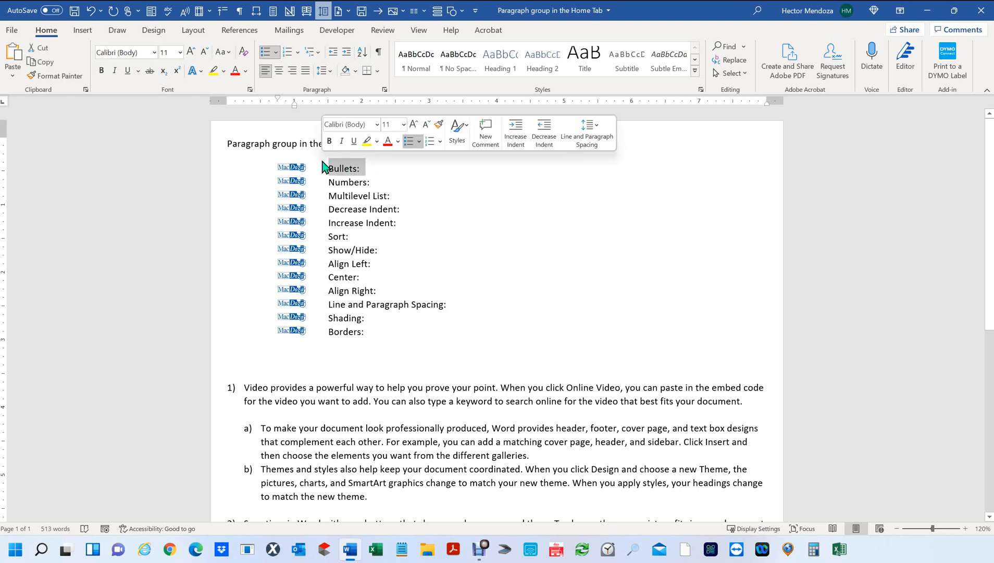
{"action": "left_click", "coordinate": [180, 52]}
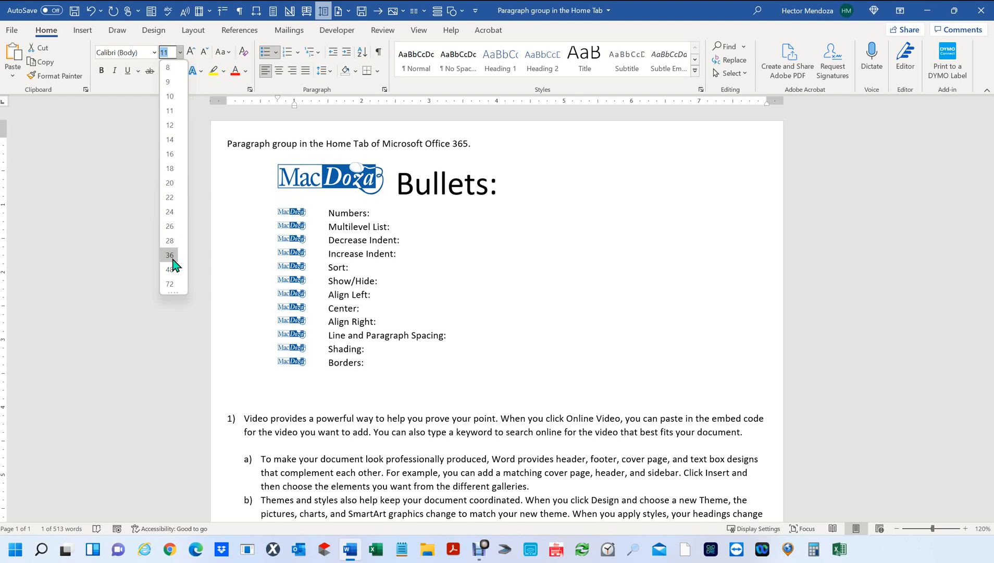
{"action": "left_click", "coordinate": [447, 207]}
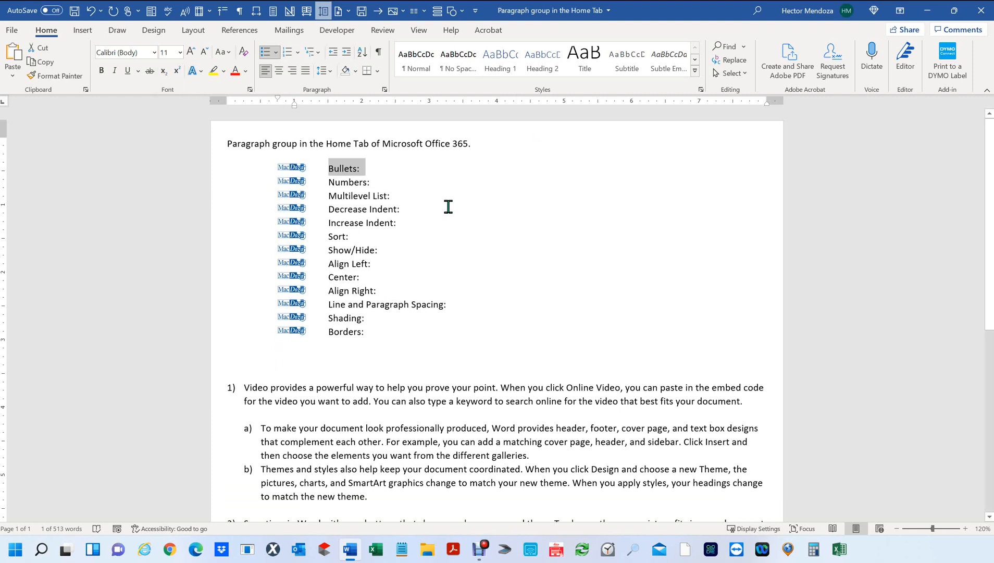
Undo the list bulleting back to plain indented lines, and redo it up to the four-diamond bullets
{"action": "key", "text": "ctrl+z"}
{"action": "key", "text": "ctrl+z"}
{"action": "key", "text": "ctrl+z"}
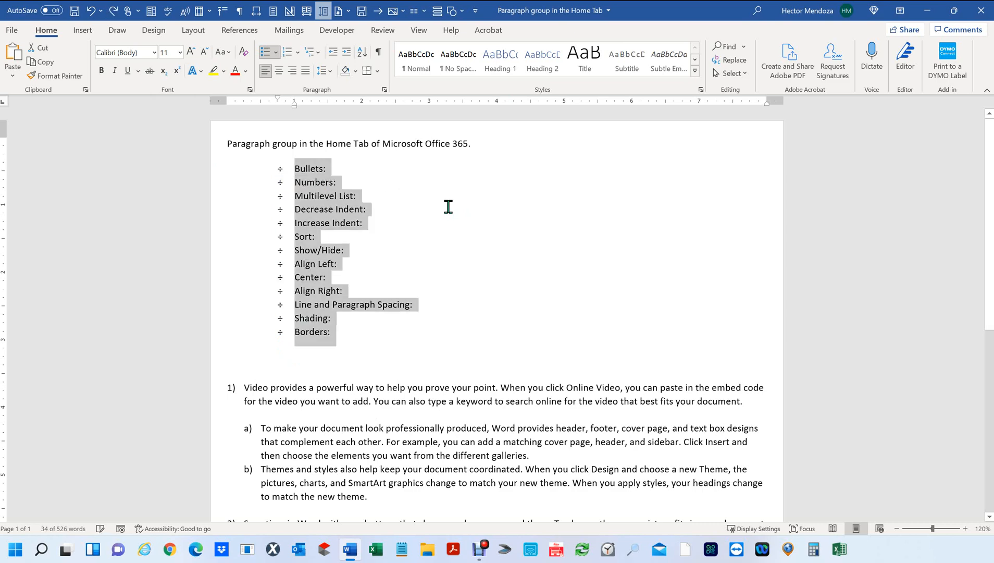
{"action": "key", "text": "ctrl+z"}
{"action": "key", "text": "ctrl+z"}
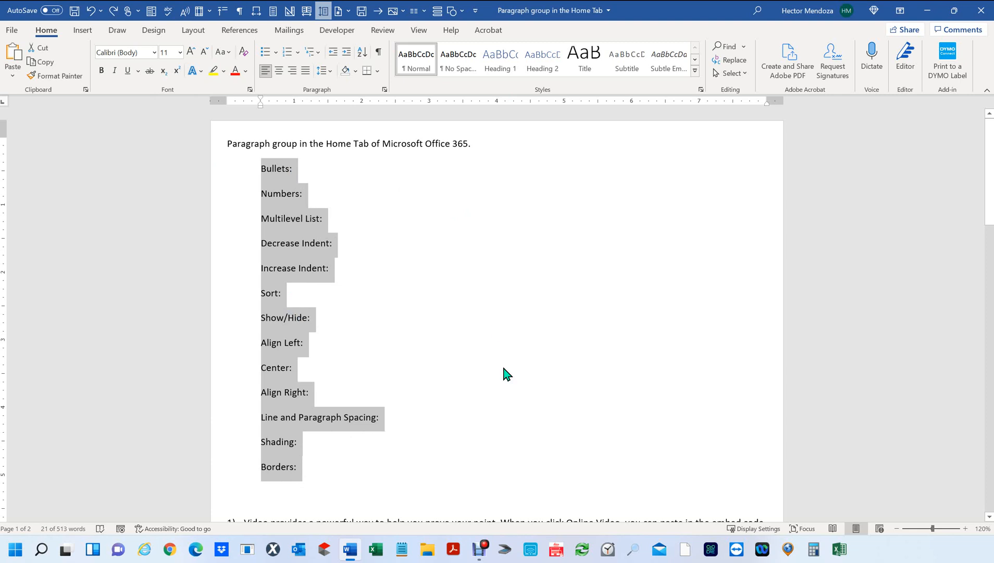
{"action": "key", "text": "ctrl+y"}
{"action": "key", "text": "ctrl+y"}
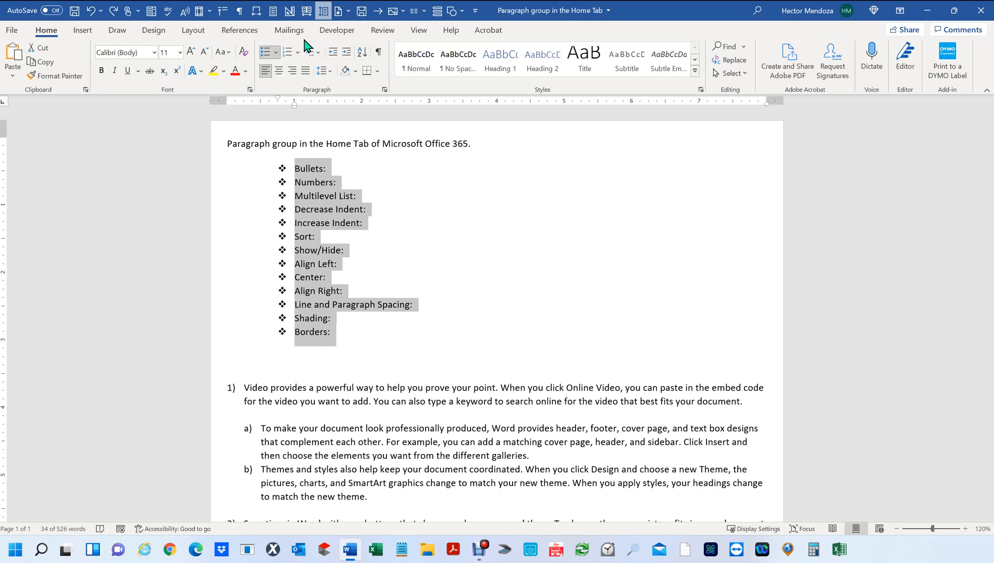
Change the bullets on the lines from Bullets to Borders to the recently used solid round bullet
{"action": "left_click", "coordinate": [277, 52]}
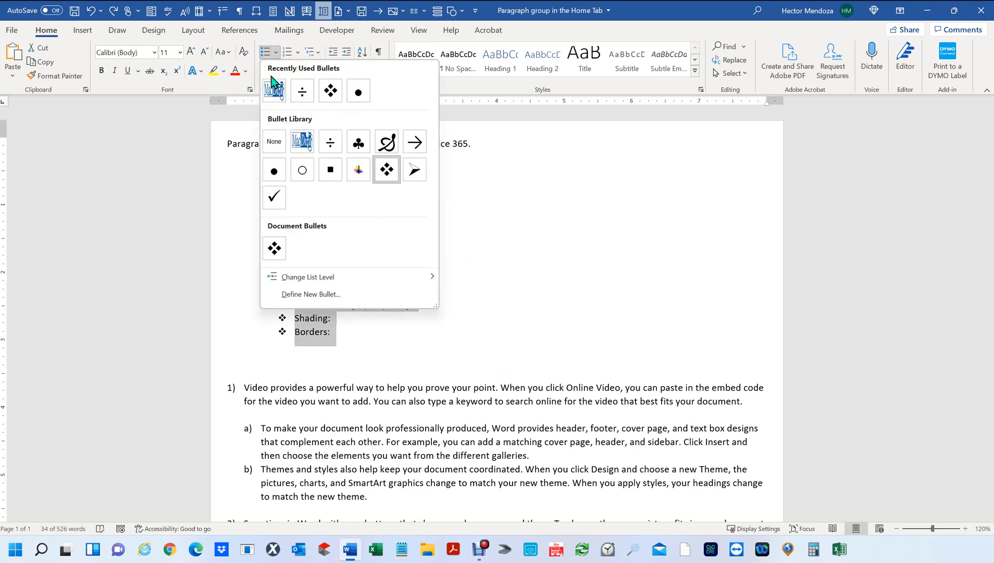
{"action": "left_click", "coordinate": [361, 98]}
{"action": "left_click", "coordinate": [524, 286]}
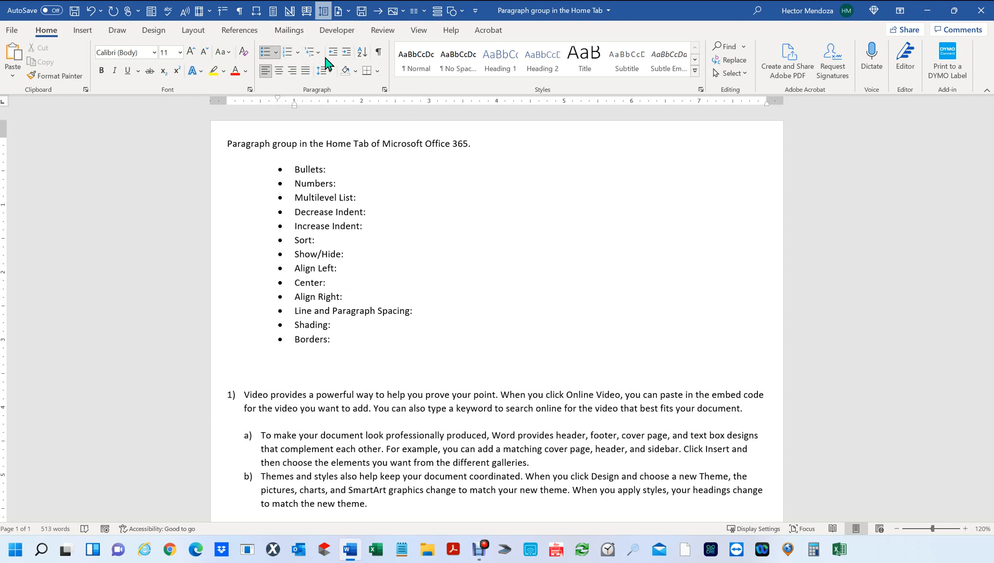
Look through the numbering library for the lines from Bullets to Borders, keeping their round bullets
{"action": "left_click_drag", "start_coordinate": [348, 341], "coordinate": [256, 170]}
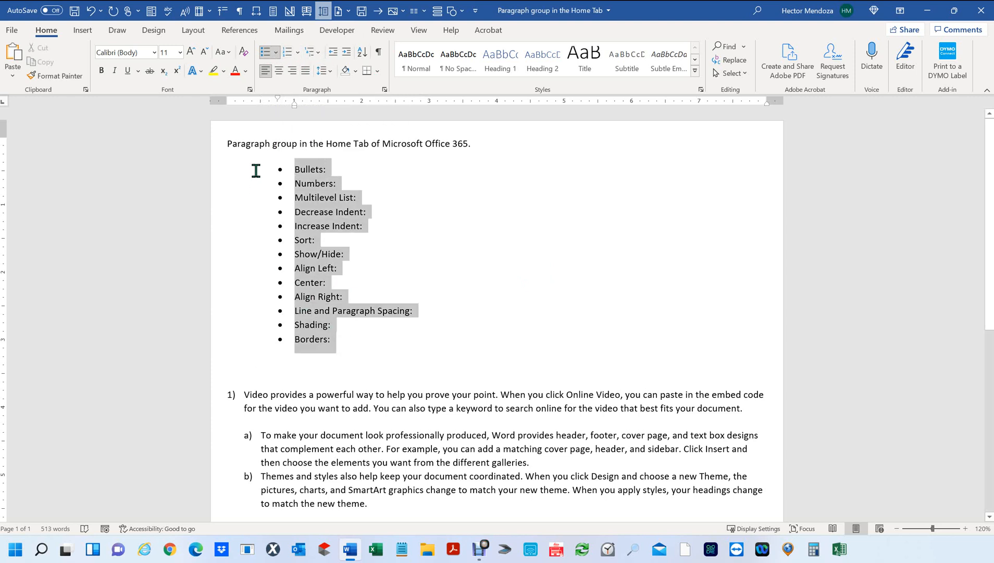
{"action": "left_click", "coordinate": [297, 52]}
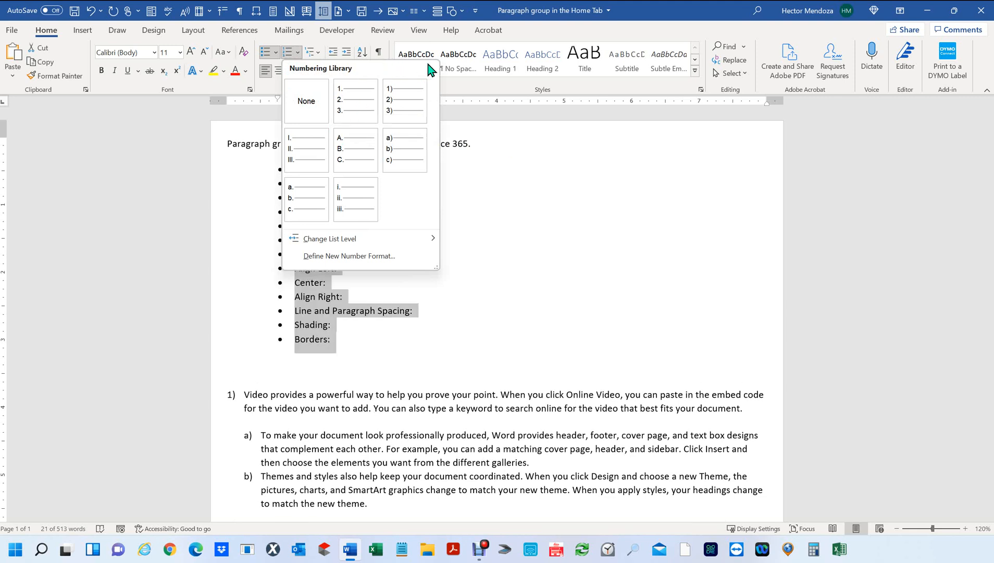
{"action": "key", "text": "Escape"}
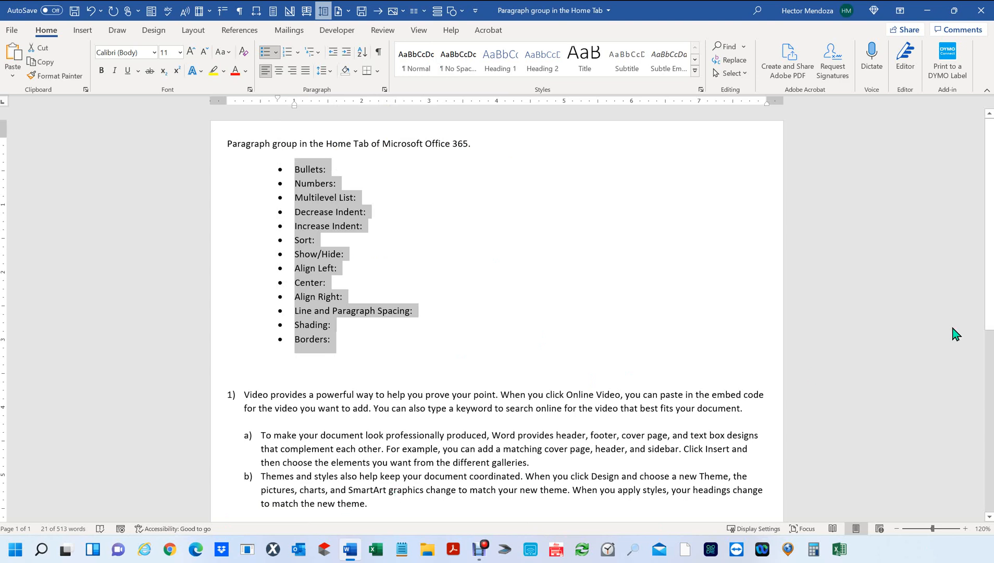
Fit the whole page of the document on screen with the Multiple Pages zoom option
{"action": "left_click_drag", "start_coordinate": [983, 308], "coordinate": [984, 375]}
{"action": "scroll", "coordinate": [560, 290], "scroll_direction": "up", "scroll_amount": 2, "text": "ctrl"}
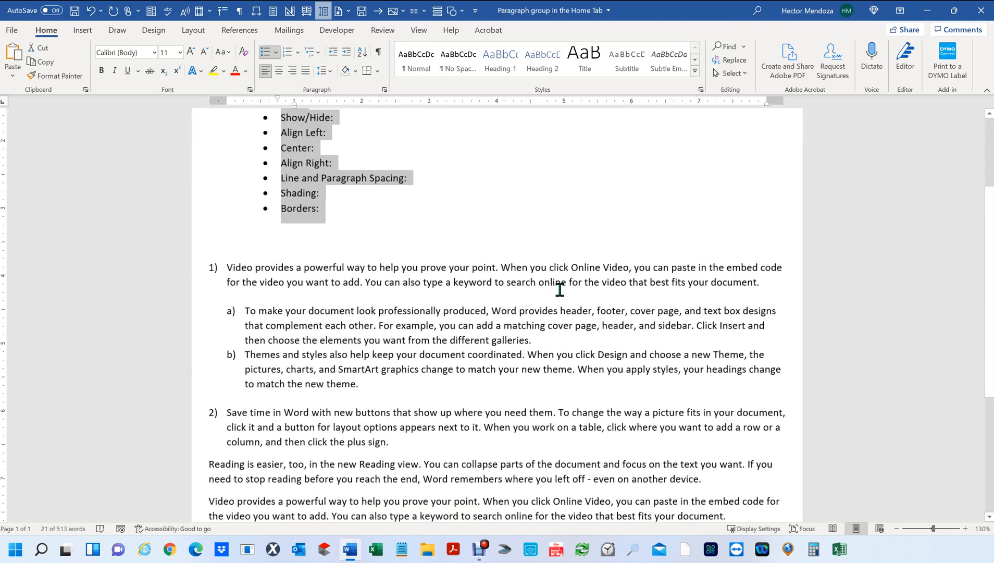
{"action": "scroll", "coordinate": [641, 224], "scroll_direction": "up", "scroll_amount": 3}
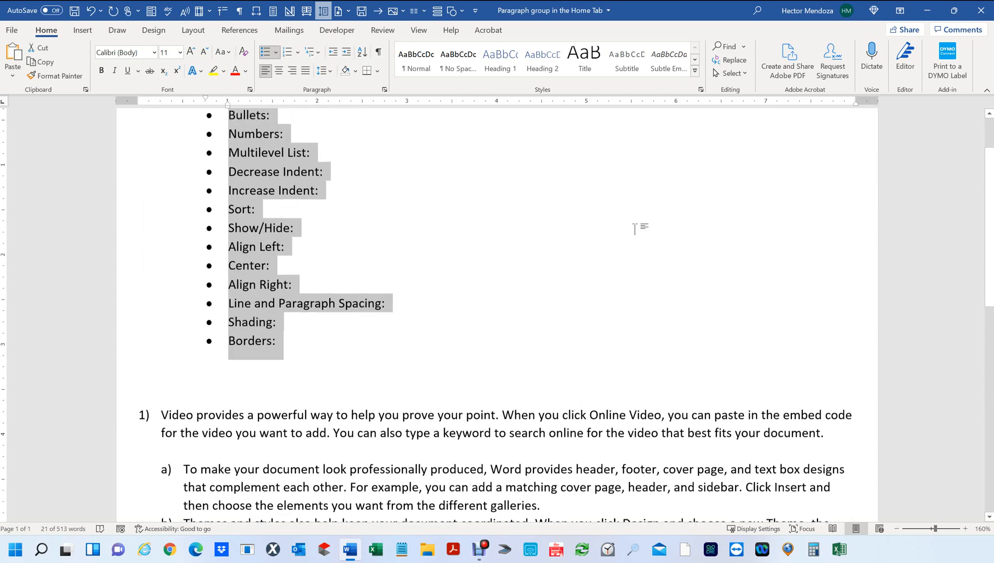
{"action": "scroll", "coordinate": [635, 230], "scroll_direction": "up", "scroll_amount": 2, "text": "ctrl"}
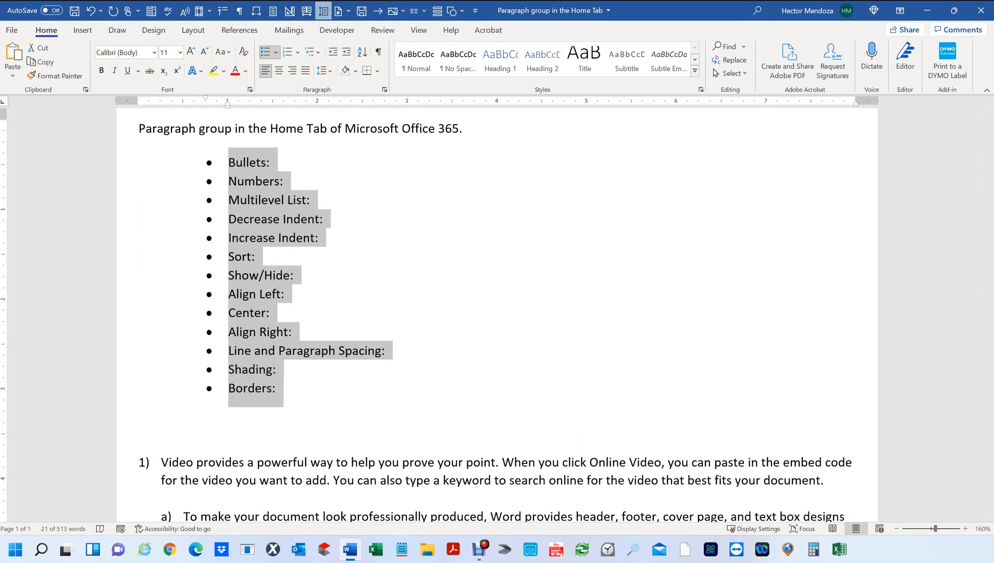
{"action": "scroll", "coordinate": [464, 305], "scroll_direction": "down", "scroll_amount": 8, "text": "ctrl"}
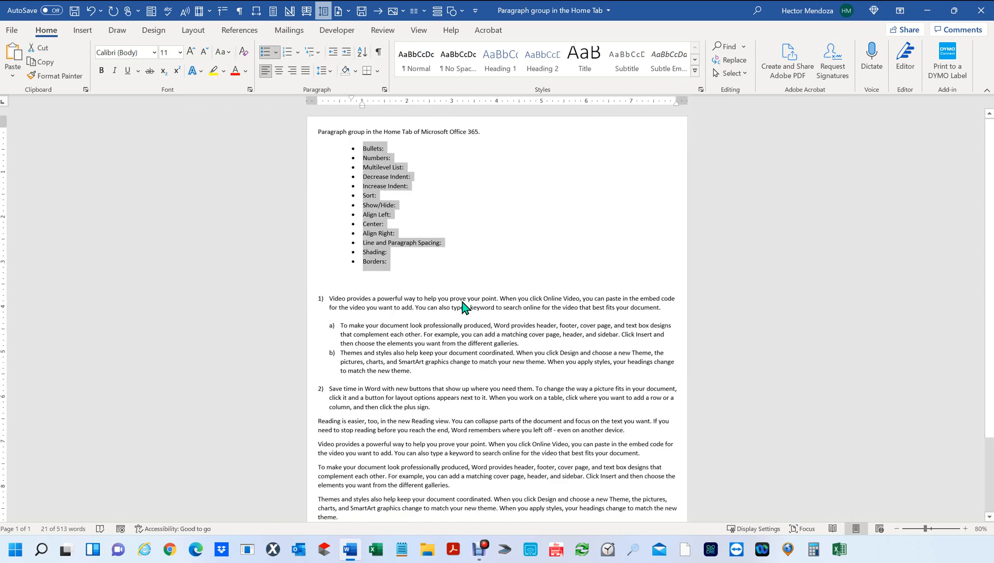
{"action": "scroll", "coordinate": [464, 304], "scroll_direction": "down", "scroll_amount": 5, "text": "ctrl"}
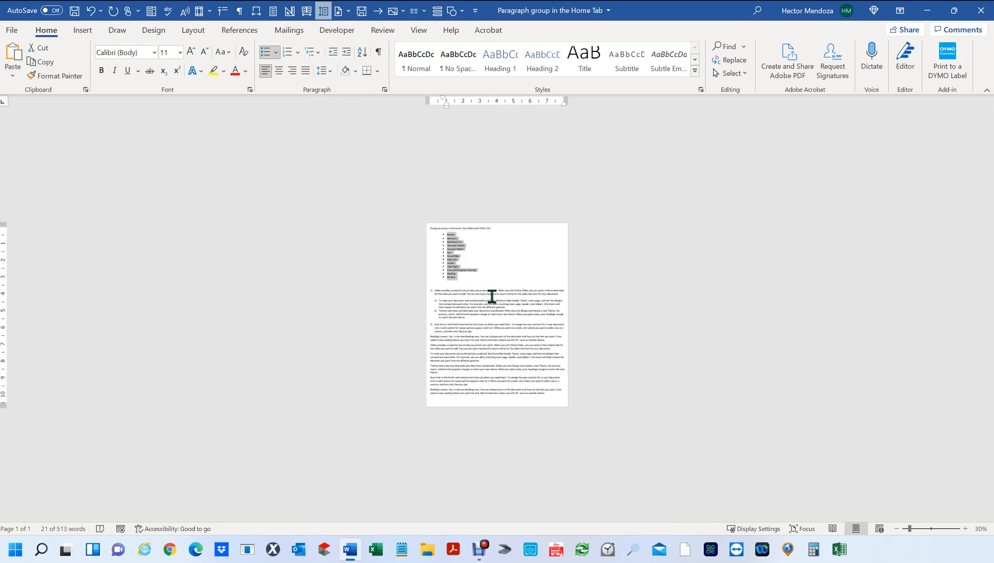
{"action": "scroll", "coordinate": [492, 296], "scroll_direction": "up", "scroll_amount": 7, "text": "ctrl"}
{"action": "left_click", "coordinate": [491, 269]}
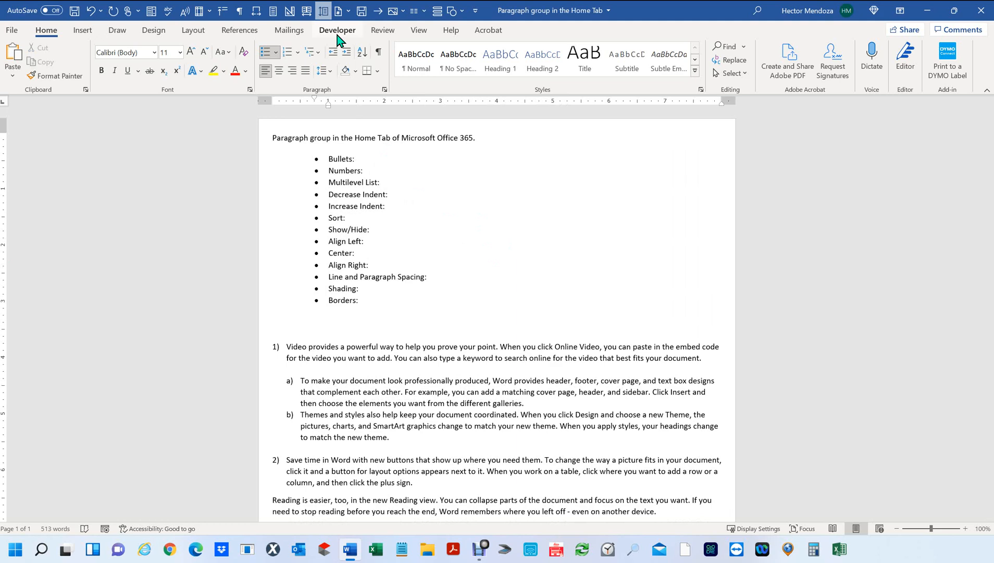
{"action": "left_click", "coordinate": [419, 31]}
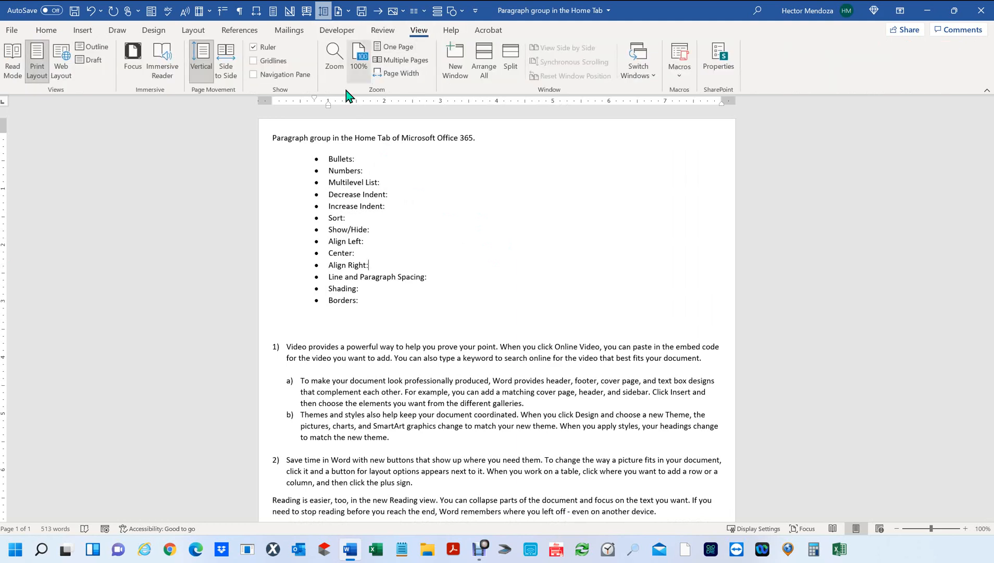
{"action": "left_click", "coordinate": [400, 62]}
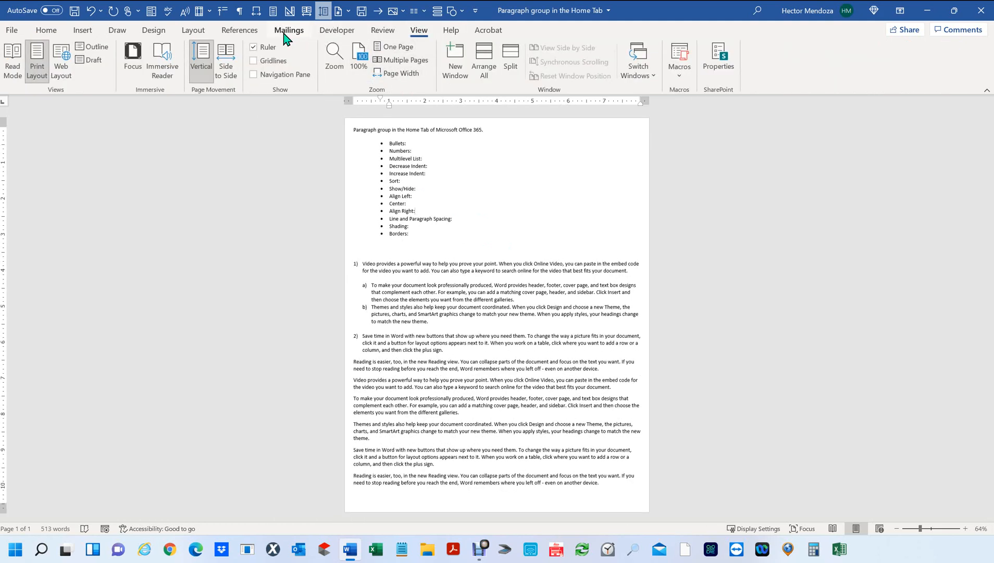
Try list level 3 on the Align Right line alone, and undo the level change
{"action": "left_click", "coordinate": [45, 30]}
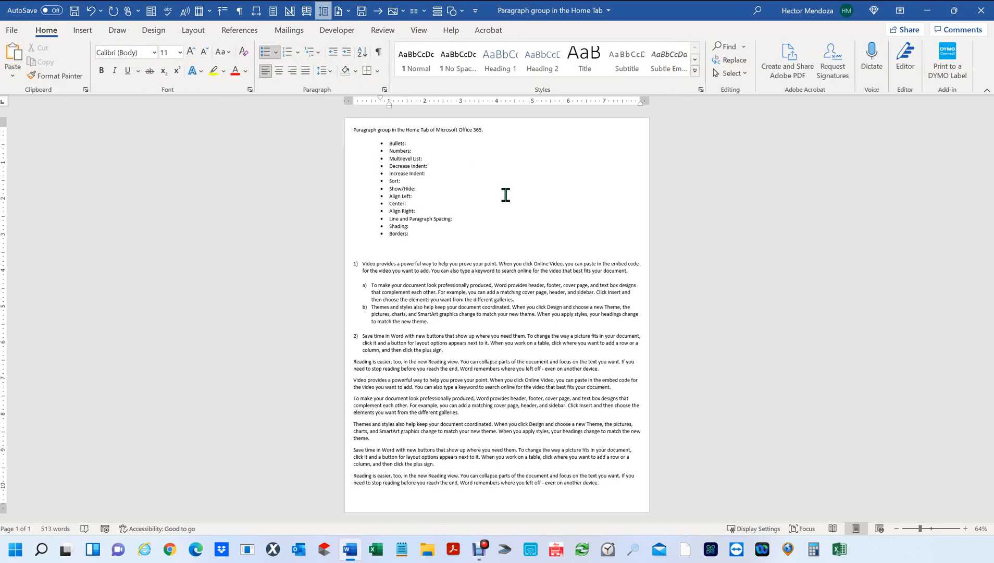
{"action": "scroll", "coordinate": [506, 195], "scroll_direction": "up", "scroll_amount": 9}
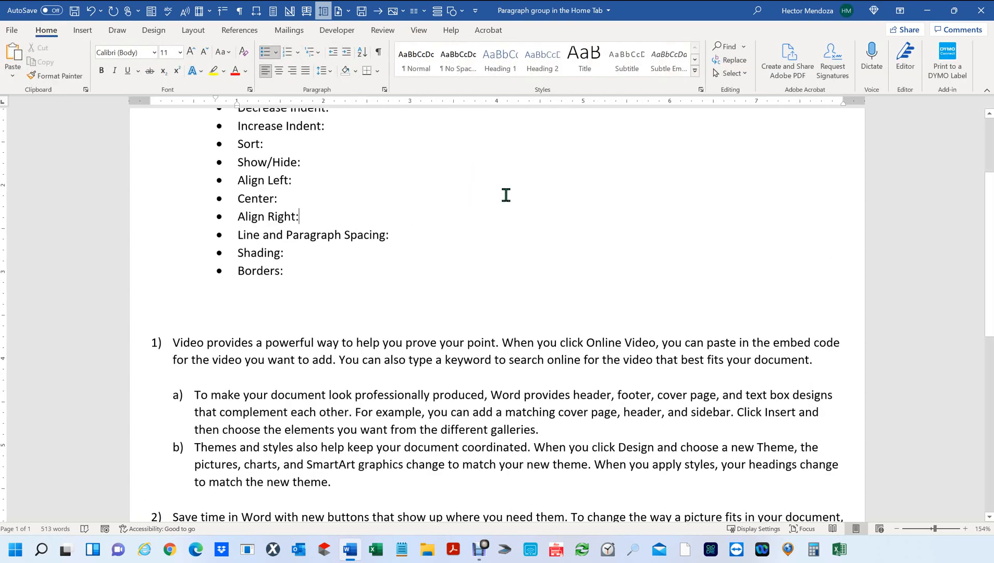
{"action": "scroll", "coordinate": [494, 187], "scroll_direction": "down", "scroll_amount": 3}
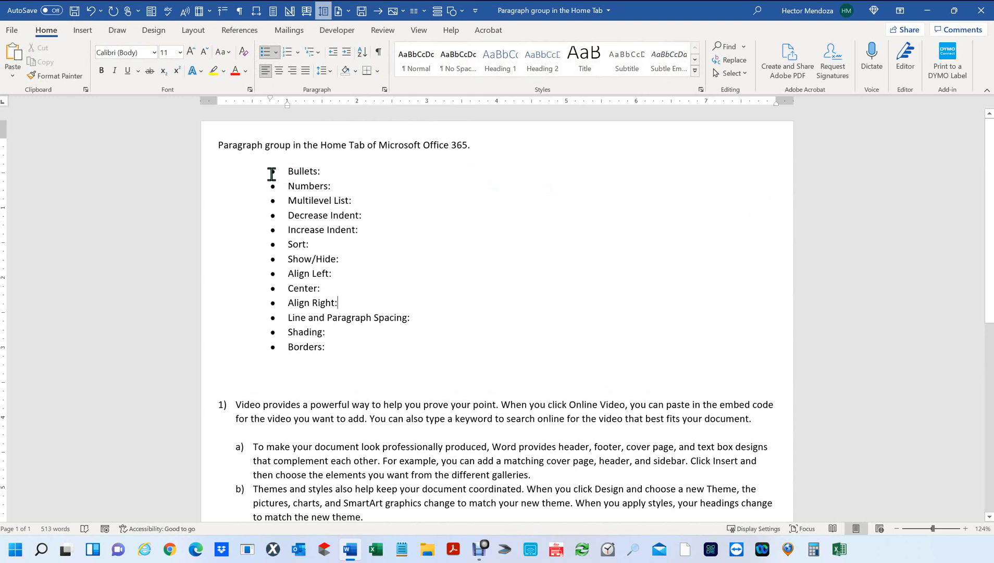
{"action": "left_click", "coordinate": [300, 54]}
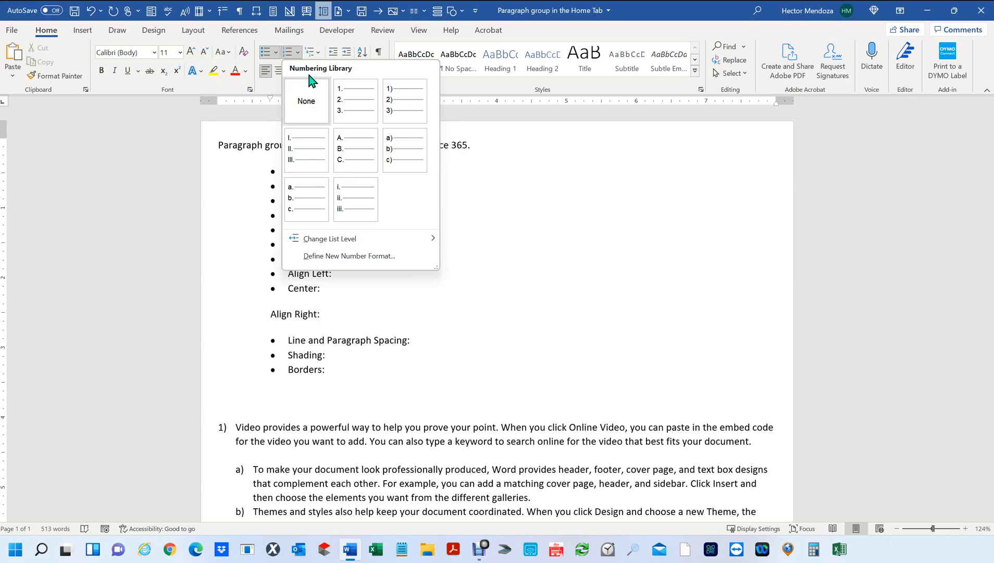
{"action": "mouse_move", "coordinate": [331, 236]}
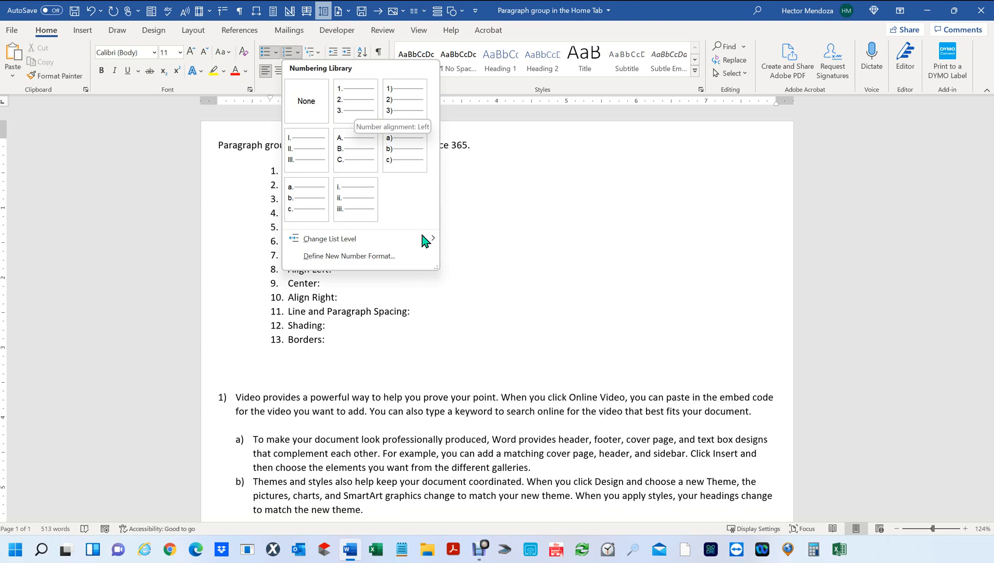
{"action": "mouse_move", "coordinate": [424, 238]}
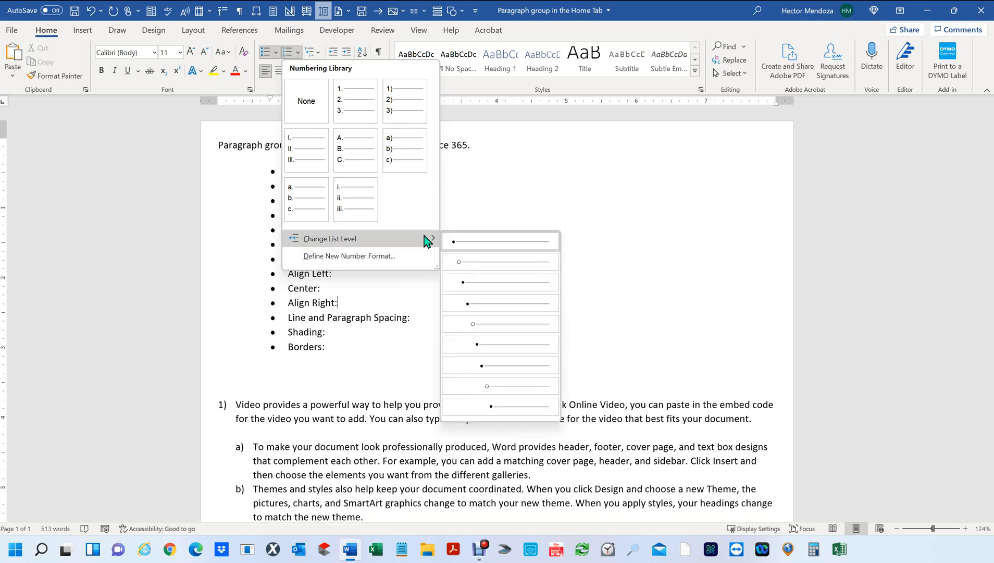
{"action": "left_click", "coordinate": [475, 283]}
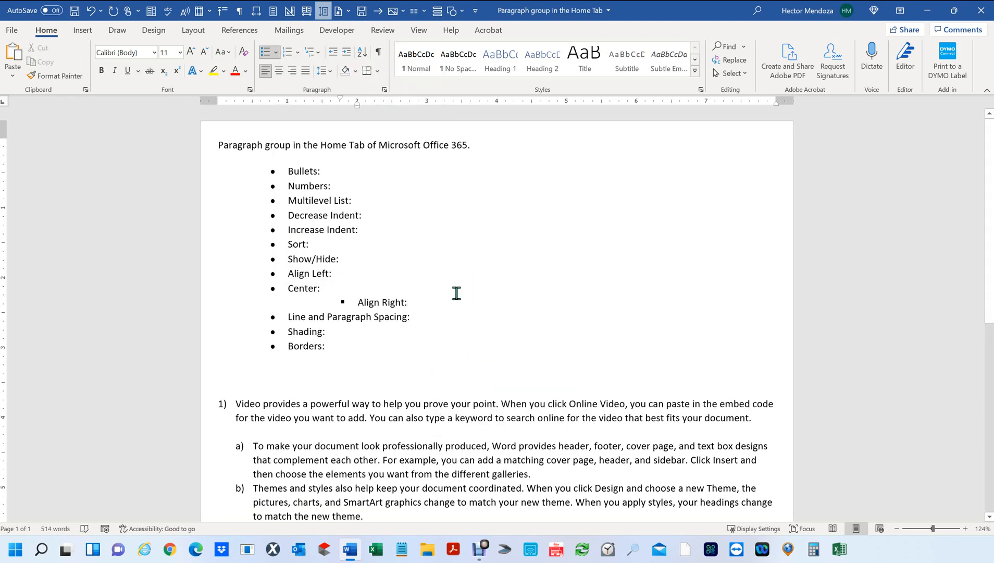
{"action": "key", "text": "ctrl+z"}
Change all the lines from Bullets to Borders to list level 5, and return them to level 1
{"action": "left_click_drag", "start_coordinate": [328, 346], "coordinate": [262, 176]}
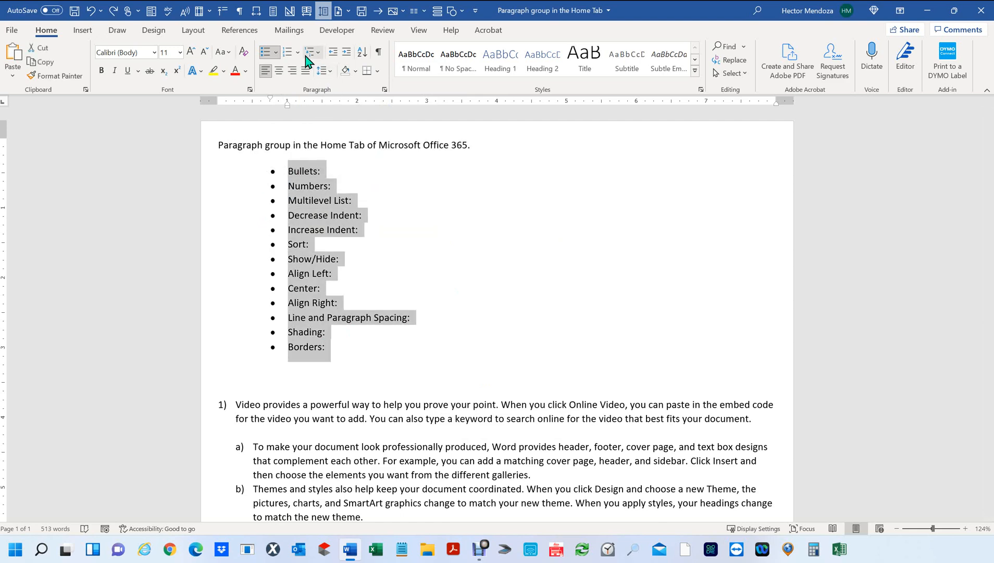
{"action": "left_click", "coordinate": [320, 53]}
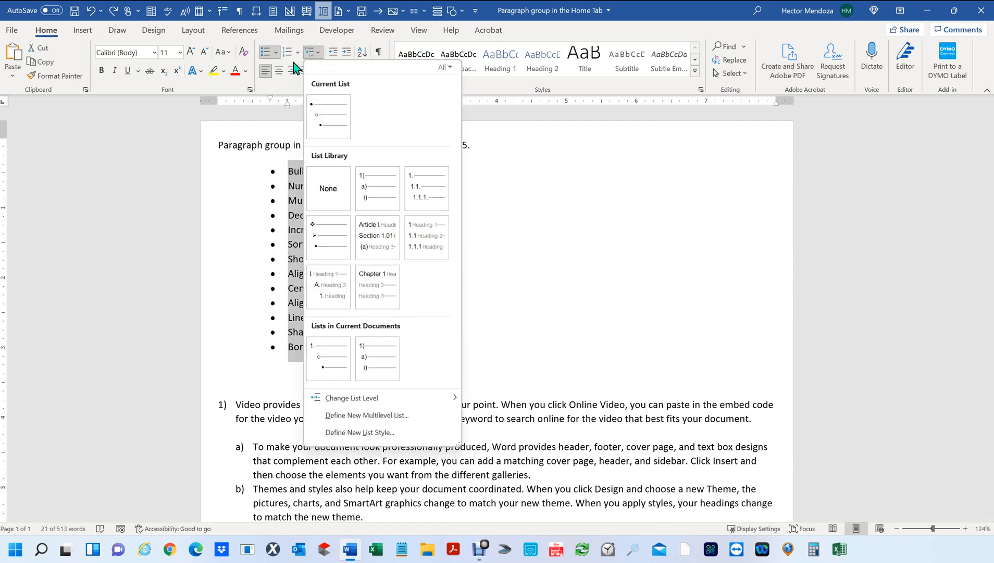
{"action": "left_click", "coordinate": [298, 52]}
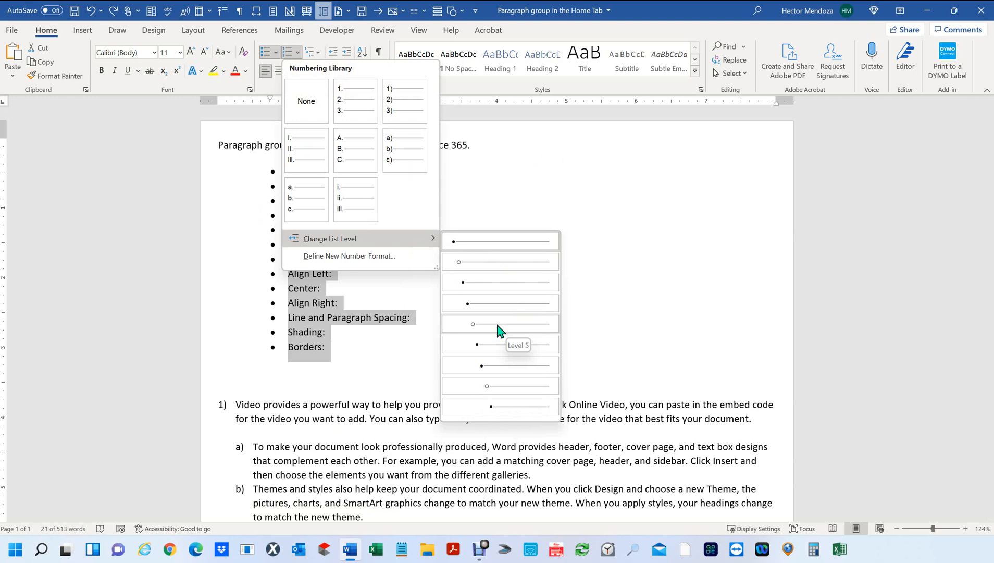
{"action": "left_click", "coordinate": [497, 325]}
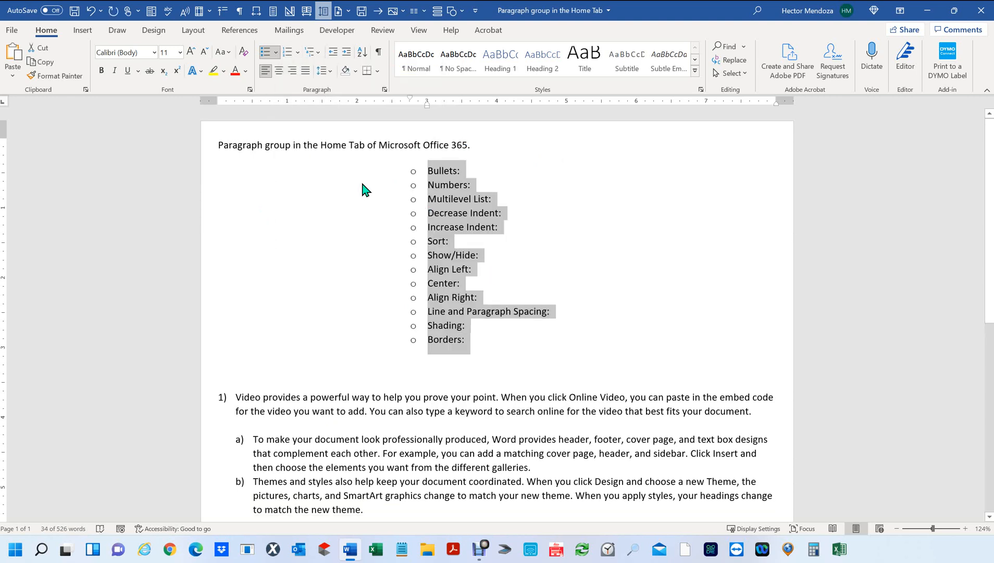
{"action": "left_click", "coordinate": [298, 52]}
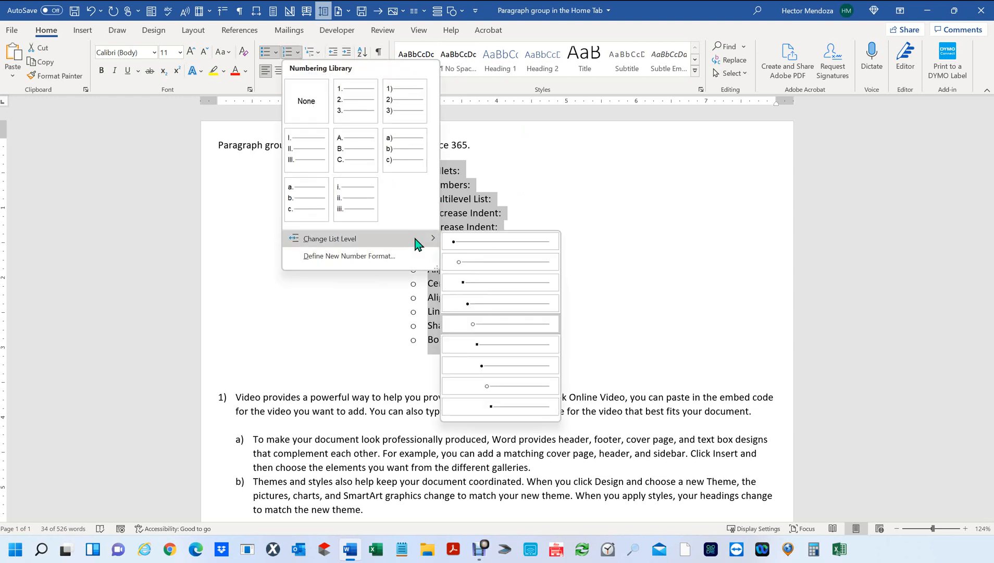
{"action": "left_click", "coordinate": [470, 242]}
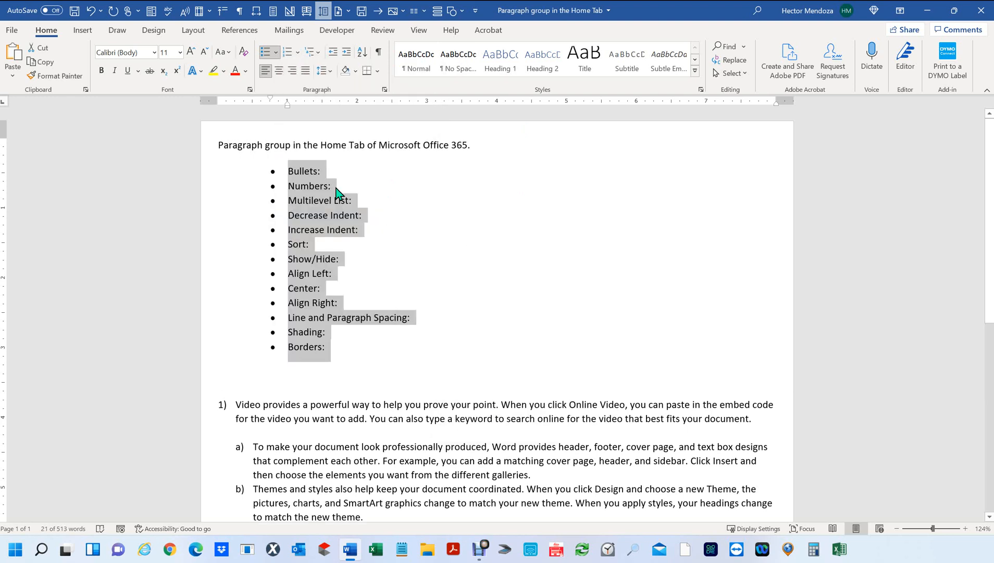
Try list level 2 and level 3 on the lines from Bullets to Borders, and undo both level changes
{"action": "left_click", "coordinate": [277, 52]}
{"action": "mouse_move", "coordinate": [399, 274]}
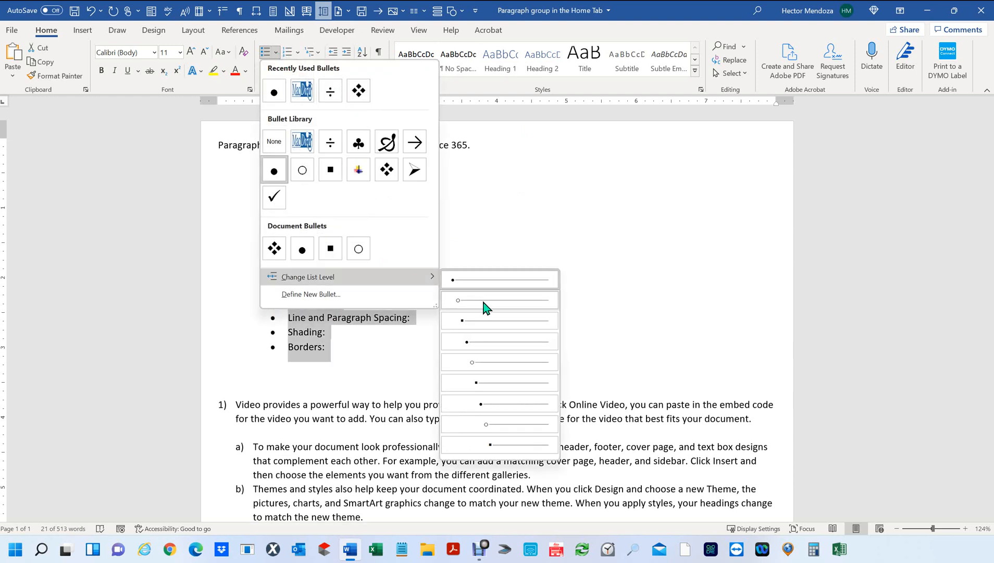
{"action": "left_click", "coordinate": [484, 303]}
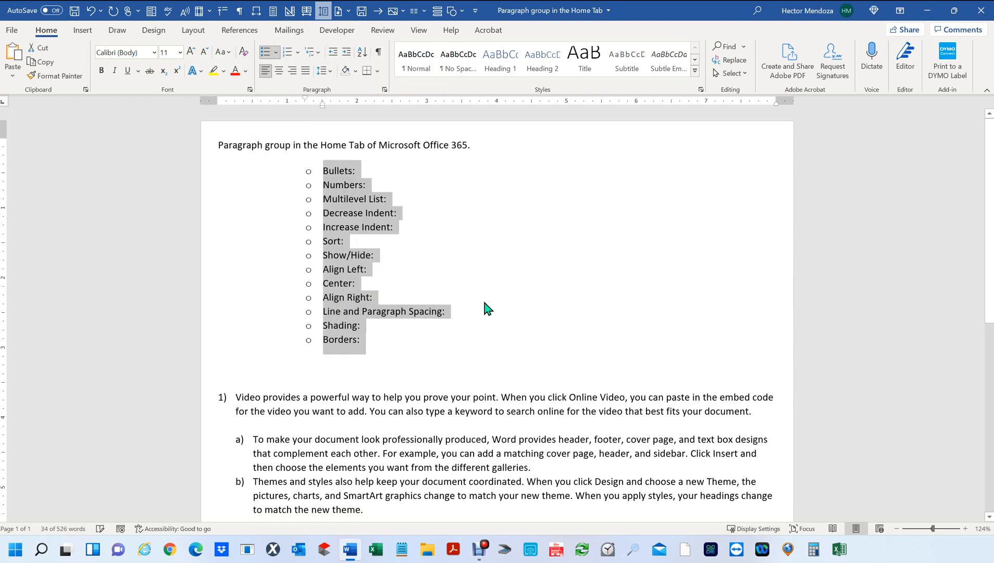
{"action": "left_click", "coordinate": [298, 56]}
{"action": "mouse_move", "coordinate": [415, 241]}
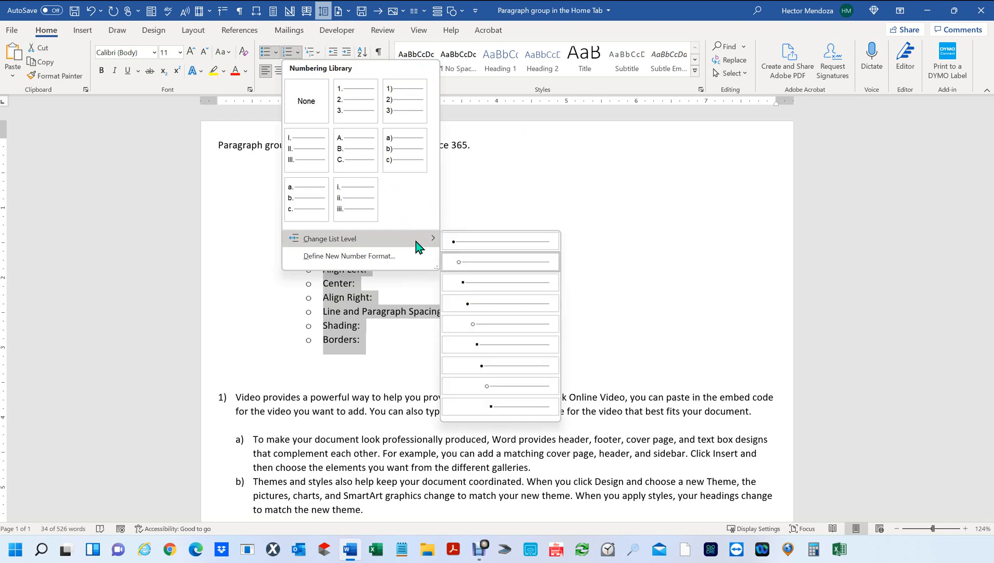
{"action": "left_click", "coordinate": [495, 284]}
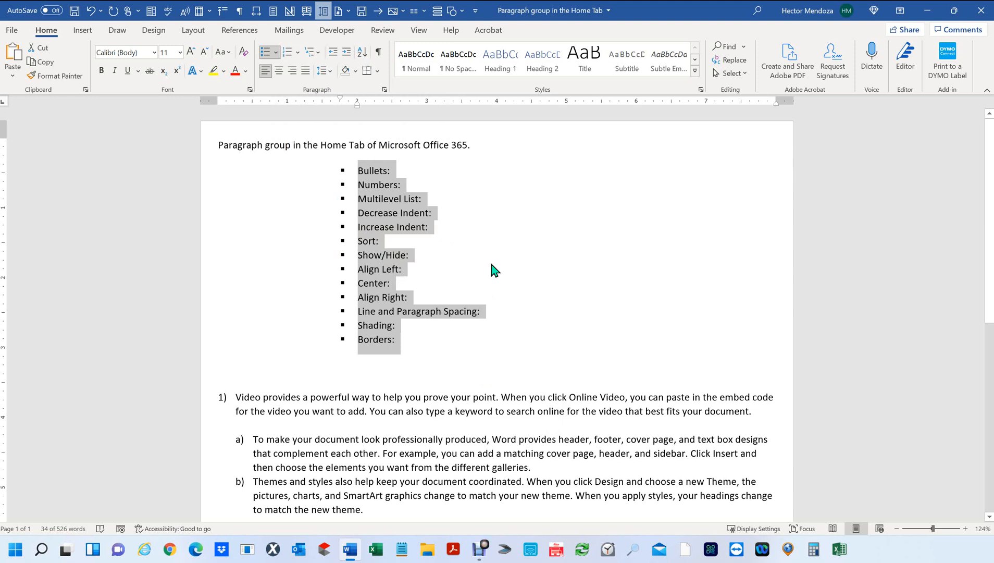
{"action": "key", "text": "ctrl+z"}
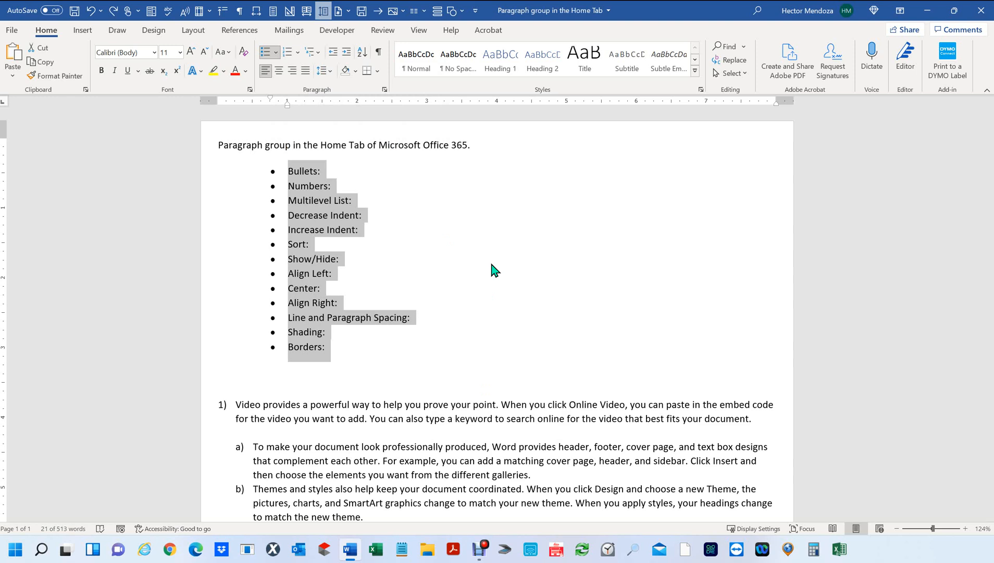
Demote the lines from Bullets to Borders to the second list level and change their bullets to the club symbol
{"action": "key", "text": "Tab"}
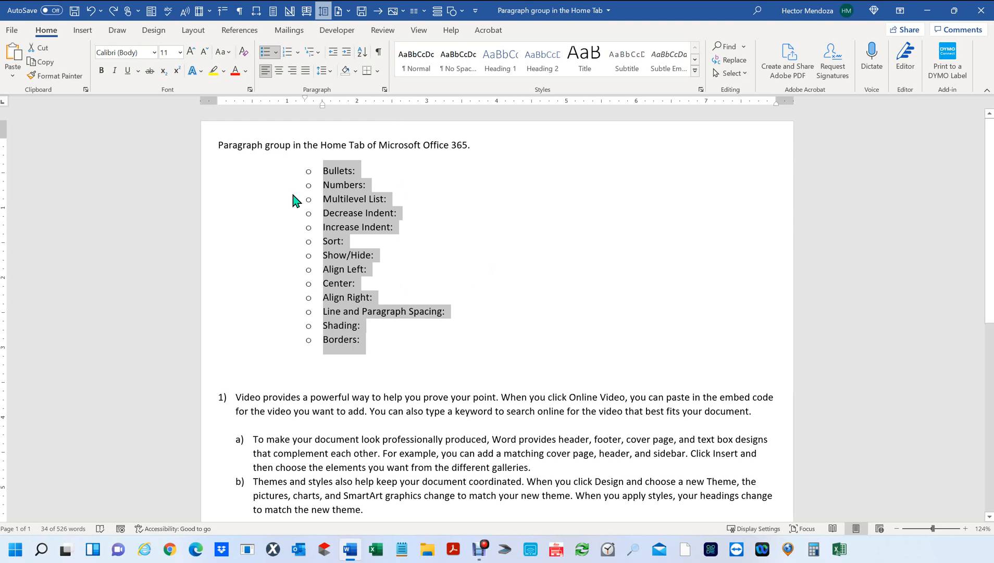
{"action": "left_click", "coordinate": [277, 52]}
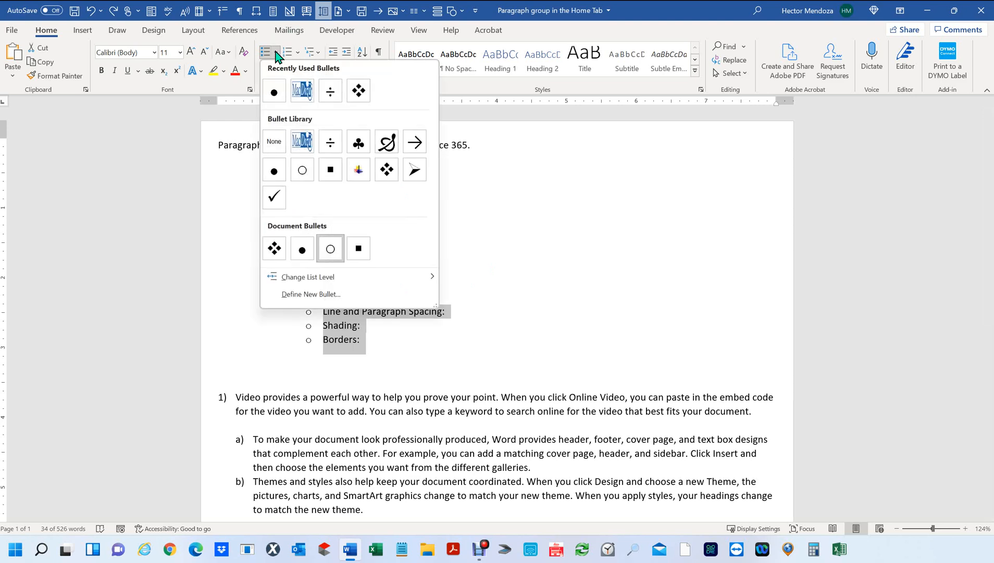
{"action": "left_click", "coordinate": [358, 143]}
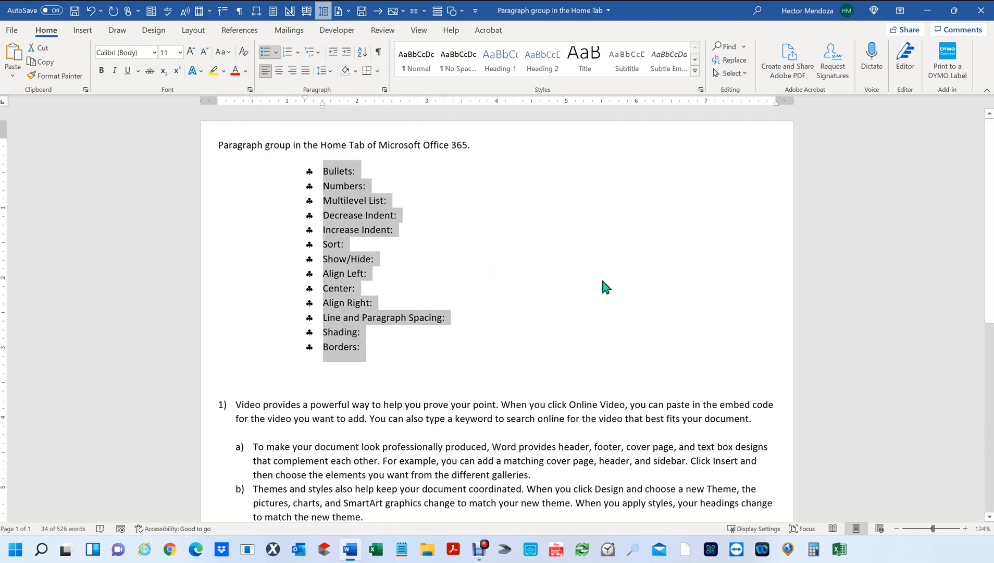
{"action": "left_click", "coordinate": [498, 265]}
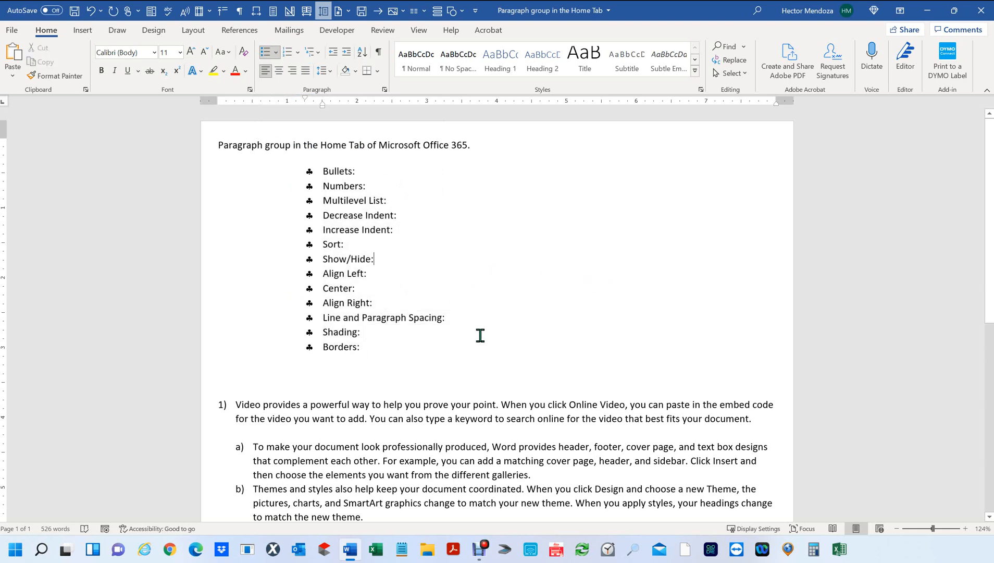
Add an empty line without a number after numbered item 2), before the paragraph starting "Reading is easier"
{"action": "scroll", "coordinate": [344, 250], "scroll_direction": "down", "scroll_amount": 3}
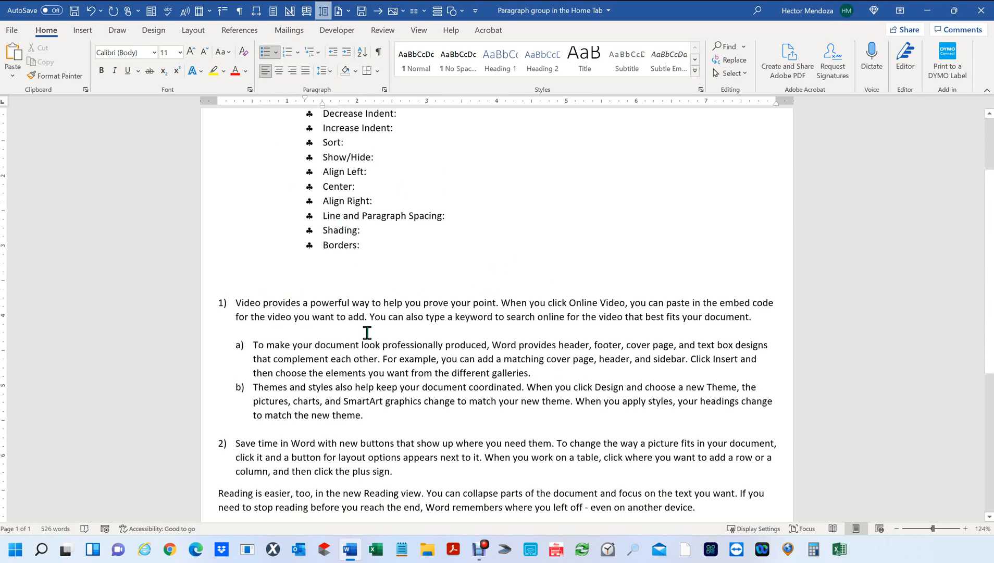
{"action": "scroll", "coordinate": [367, 332], "scroll_direction": "down", "scroll_amount": 3}
{"action": "scroll", "coordinate": [367, 332], "scroll_direction": "up", "scroll_amount": 4}
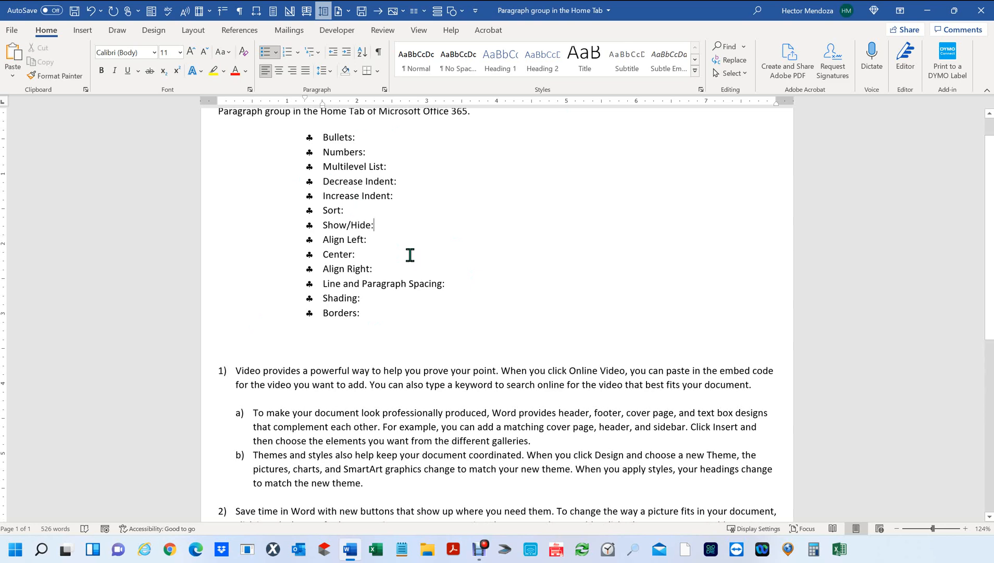
{"action": "scroll", "coordinate": [410, 255], "scroll_direction": "down", "scroll_amount": 5}
{"action": "scroll", "coordinate": [410, 255], "scroll_direction": "up", "scroll_amount": 3}
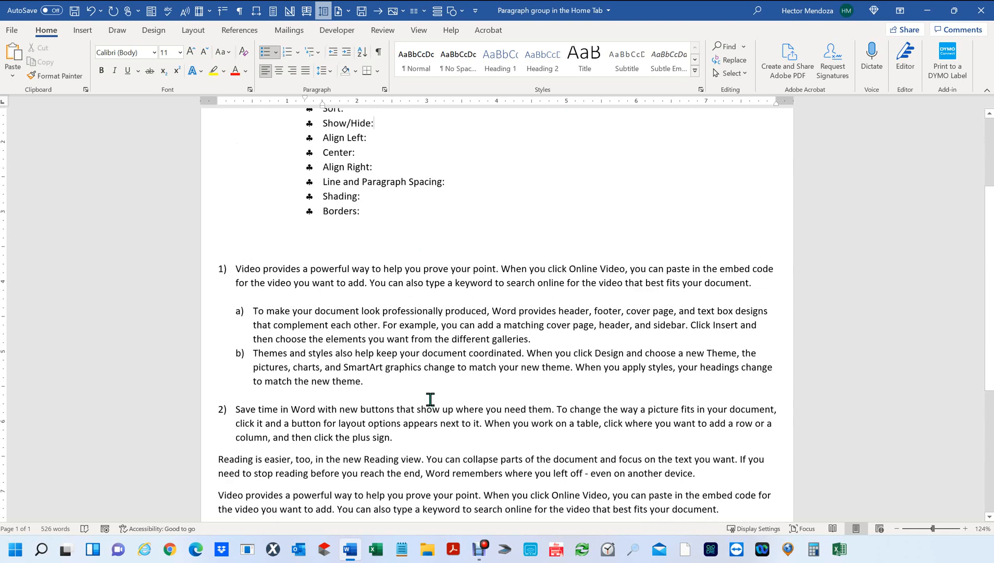
{"action": "scroll", "coordinate": [391, 373], "scroll_direction": "down", "scroll_amount": 1}
{"action": "scroll", "coordinate": [392, 373], "scroll_direction": "down", "scroll_amount": 2}
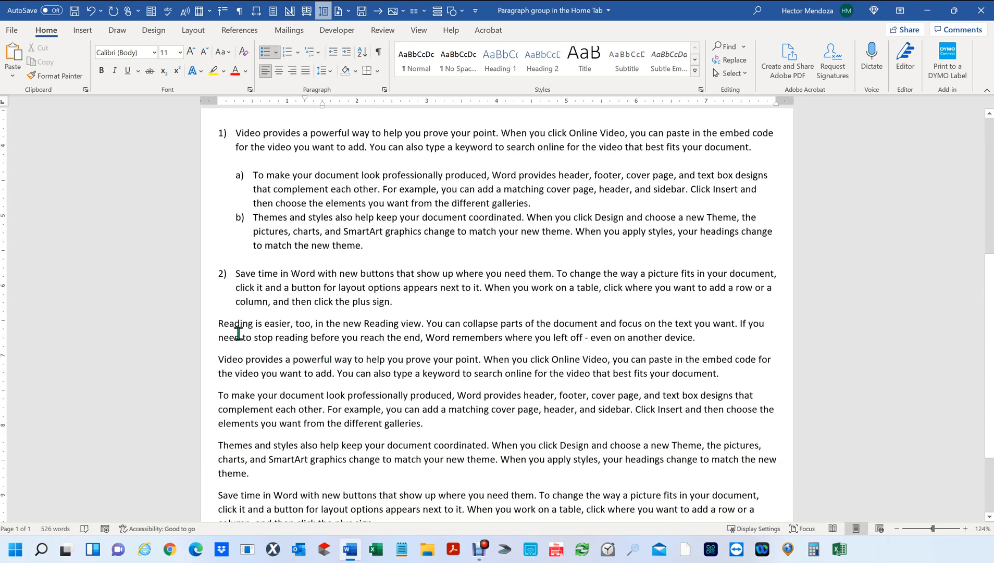
{"action": "left_click", "coordinate": [419, 302]}
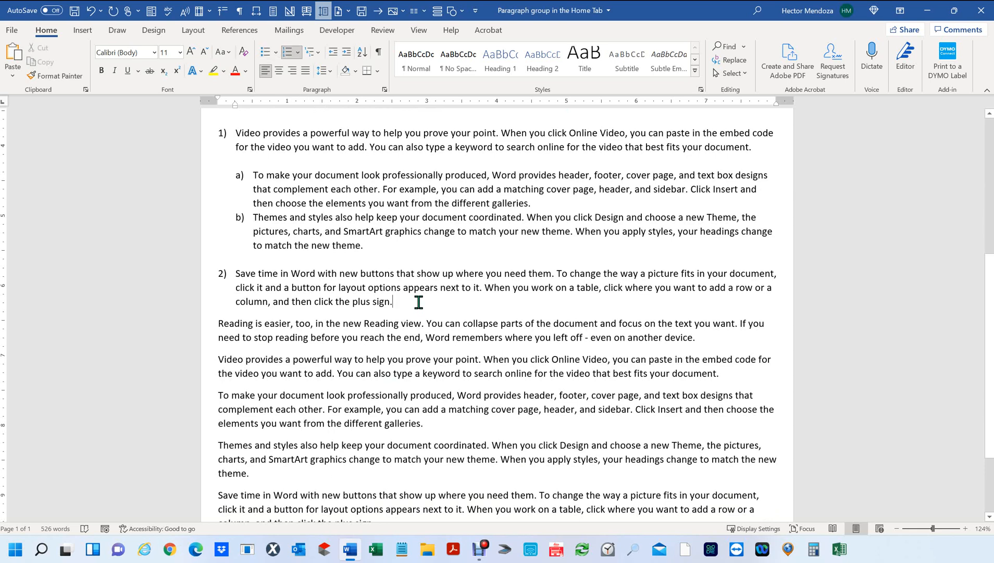
{"action": "key", "text": "Return"}
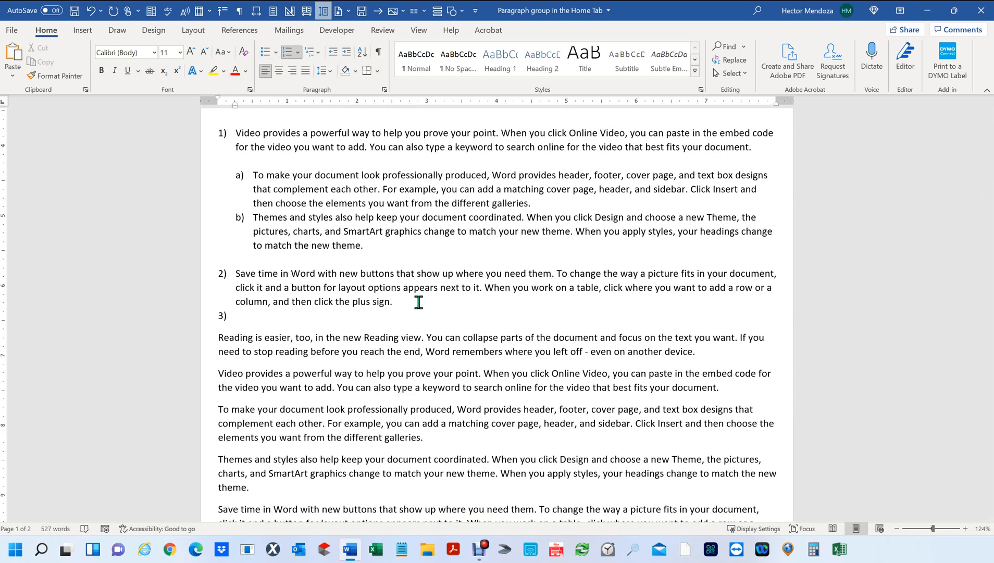
{"action": "key", "text": "BackSpace"}
Compare the list formatting of the "Reading is easier" paragraph, numbered items 2) and b), the Increase Indent line and the unnumbered Video paragraph
{"action": "left_click", "coordinate": [216, 339]}
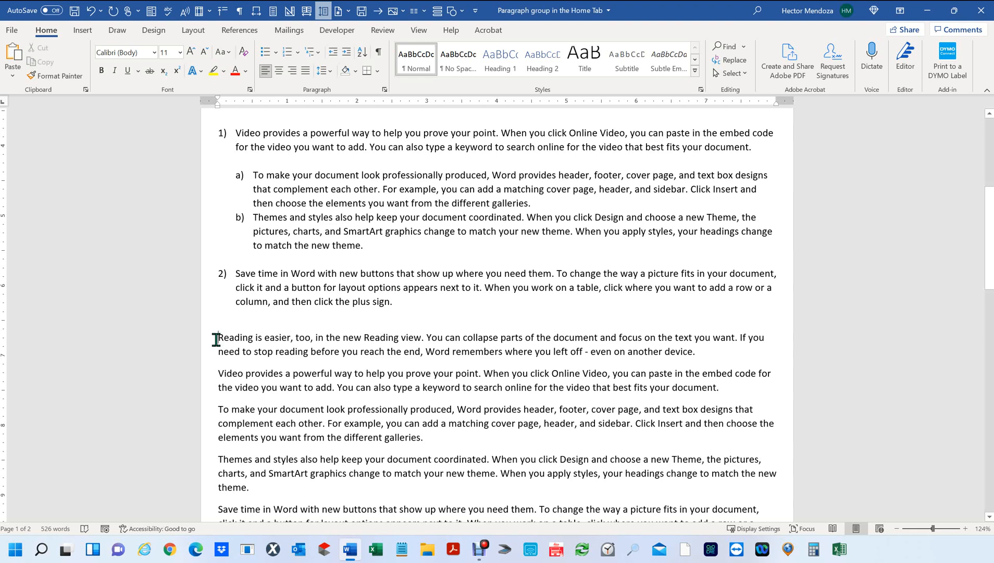
{"action": "left_click", "coordinate": [311, 273]}
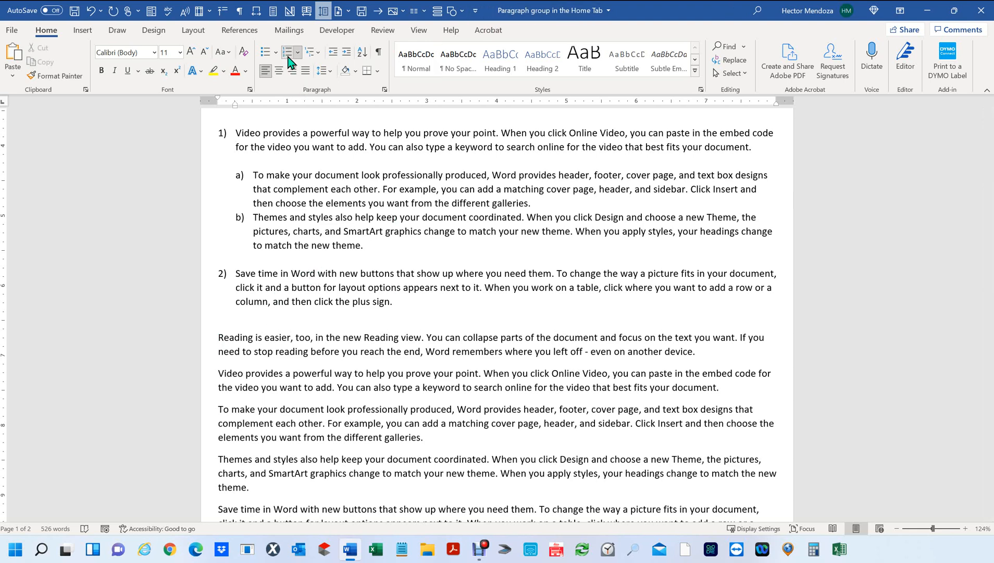
{"action": "left_click", "coordinate": [320, 216]}
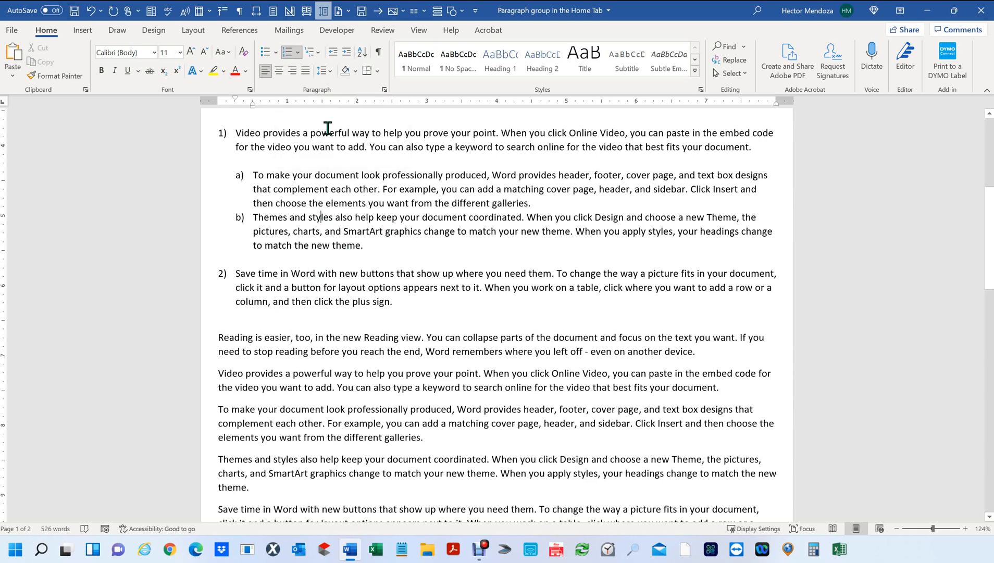
{"action": "scroll", "coordinate": [377, 209], "scroll_direction": "up", "scroll_amount": 5}
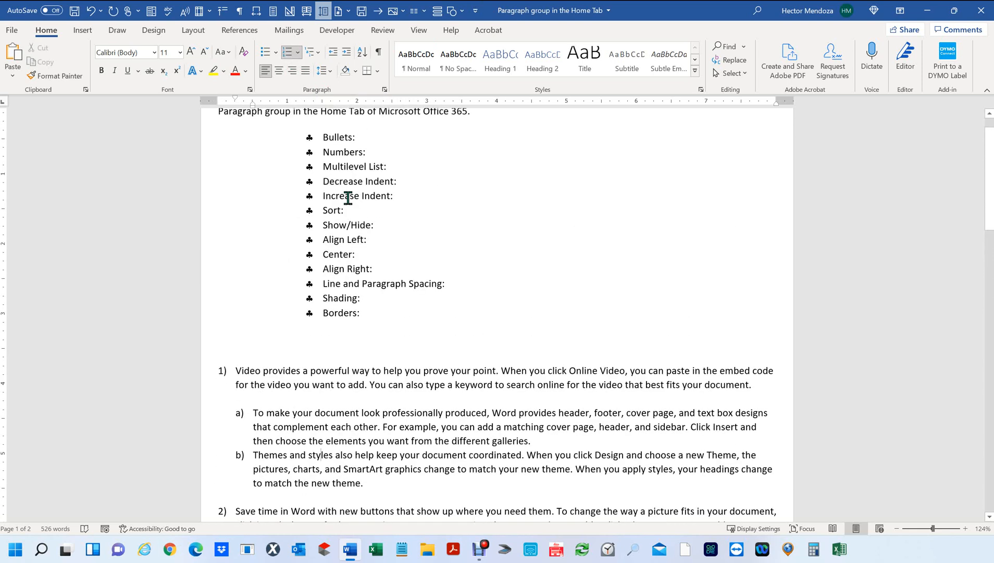
{"action": "left_click", "coordinate": [348, 198]}
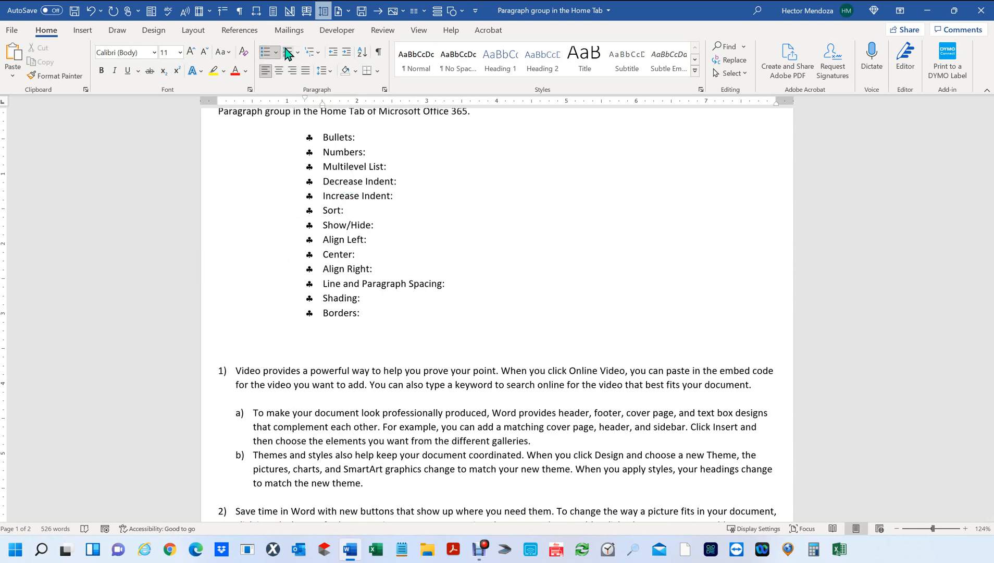
{"action": "scroll", "coordinate": [394, 279], "scroll_direction": "down", "scroll_amount": 6}
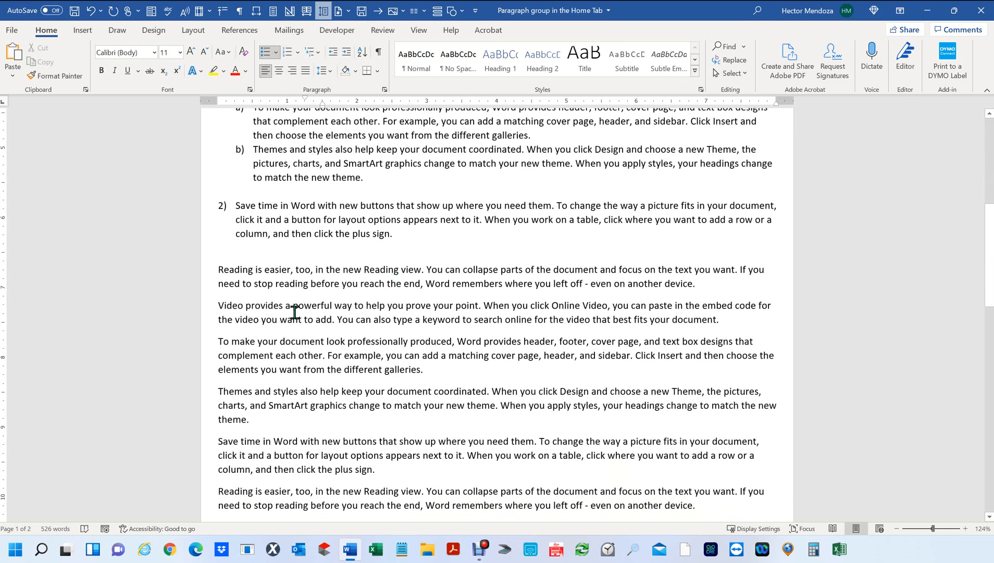
{"action": "left_click", "coordinate": [295, 311]}
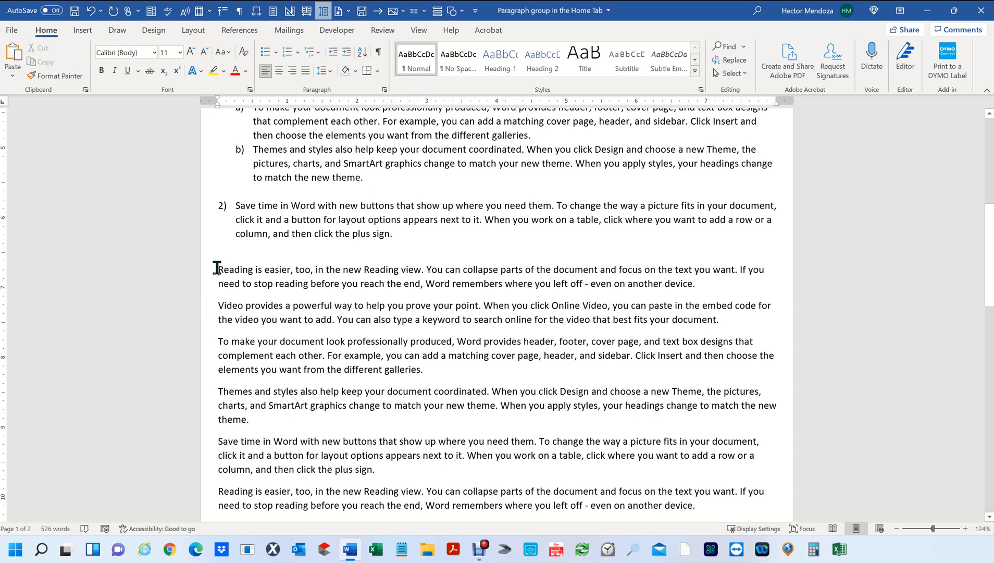
Apply the 1), a), i) multilevel list to the five unnumbered paragraphs from "Reading is easier" through "Save time in Word"
{"action": "scroll", "coordinate": [268, 172], "scroll_direction": "up", "scroll_amount": 3}
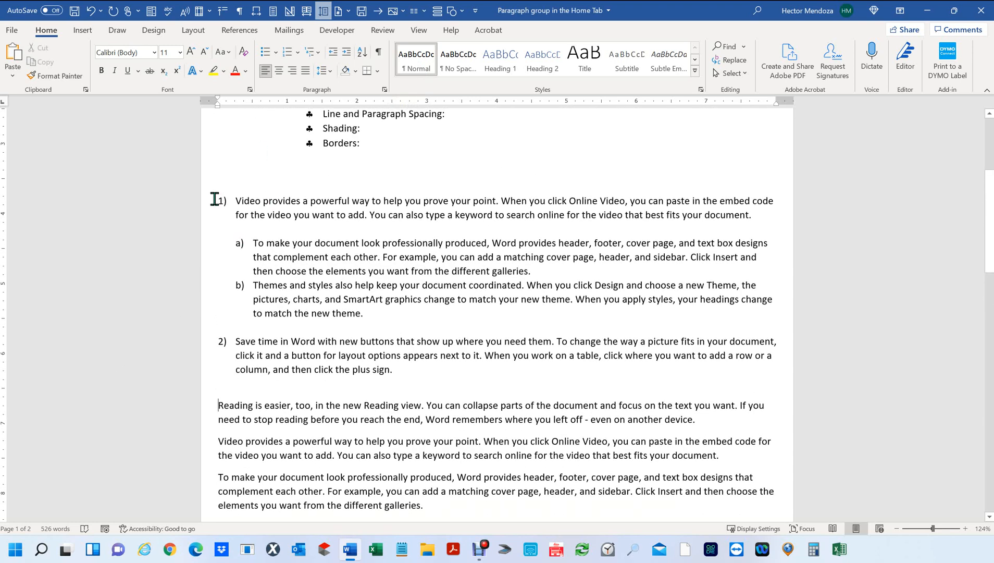
{"action": "scroll", "coordinate": [261, 375], "scroll_direction": "down", "scroll_amount": 1}
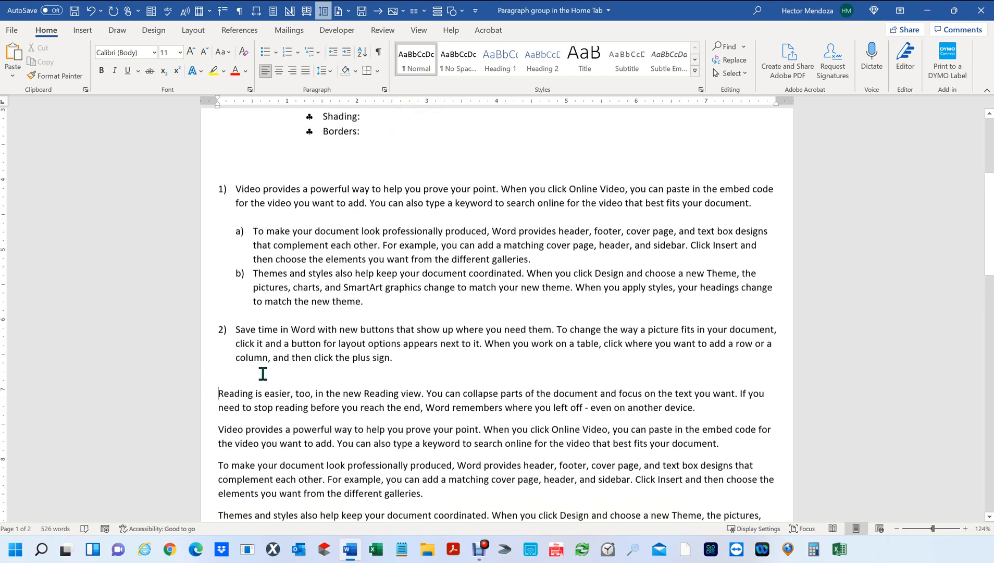
{"action": "scroll", "coordinate": [263, 374], "scroll_direction": "down", "scroll_amount": 3}
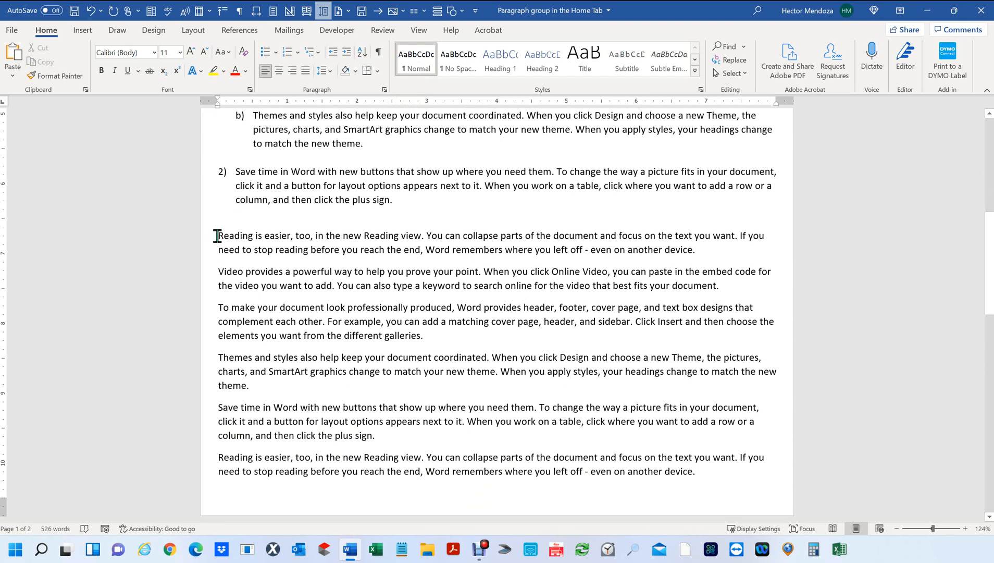
{"action": "left_click_drag", "start_coordinate": [217, 236], "coordinate": [391, 434]}
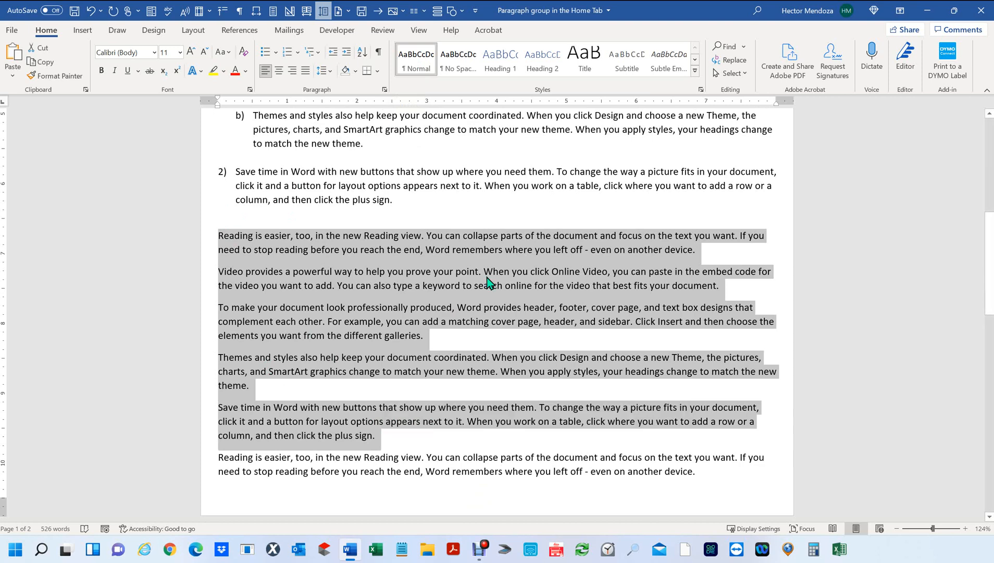
{"action": "left_click", "coordinate": [319, 53]}
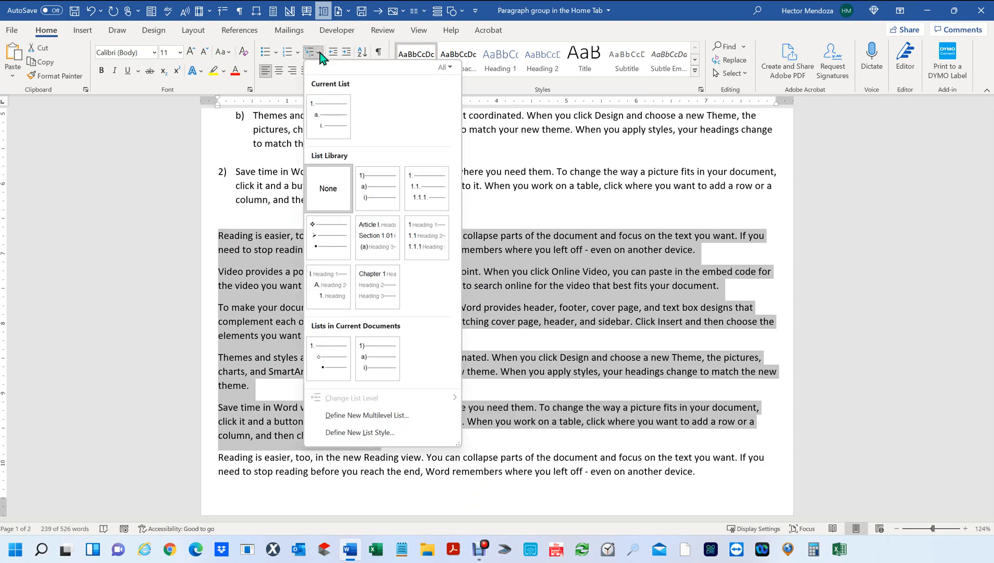
{"action": "mouse_move", "coordinate": [383, 180]}
{"action": "mouse_move", "coordinate": [382, 210]}
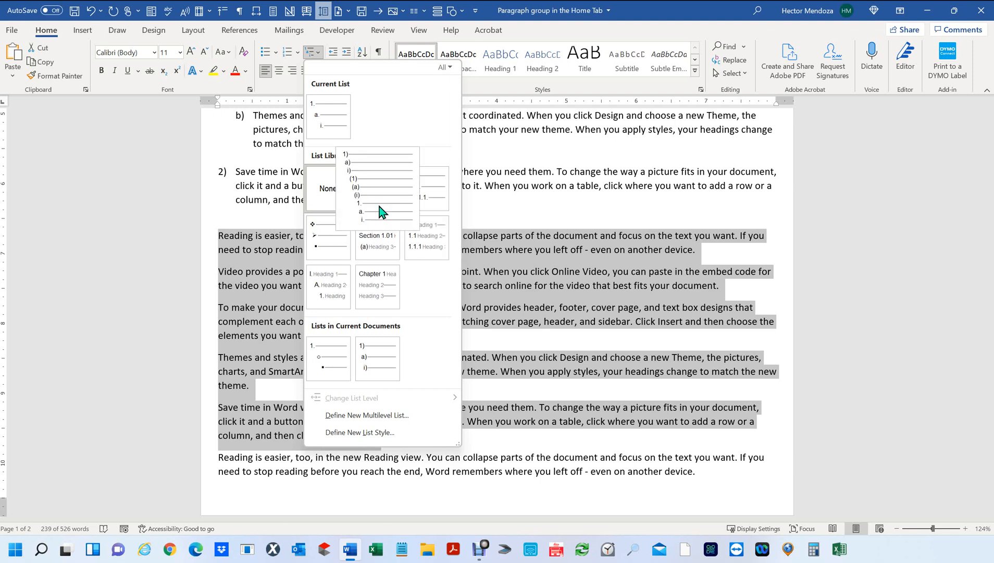
{"action": "mouse_move", "coordinate": [333, 117]}
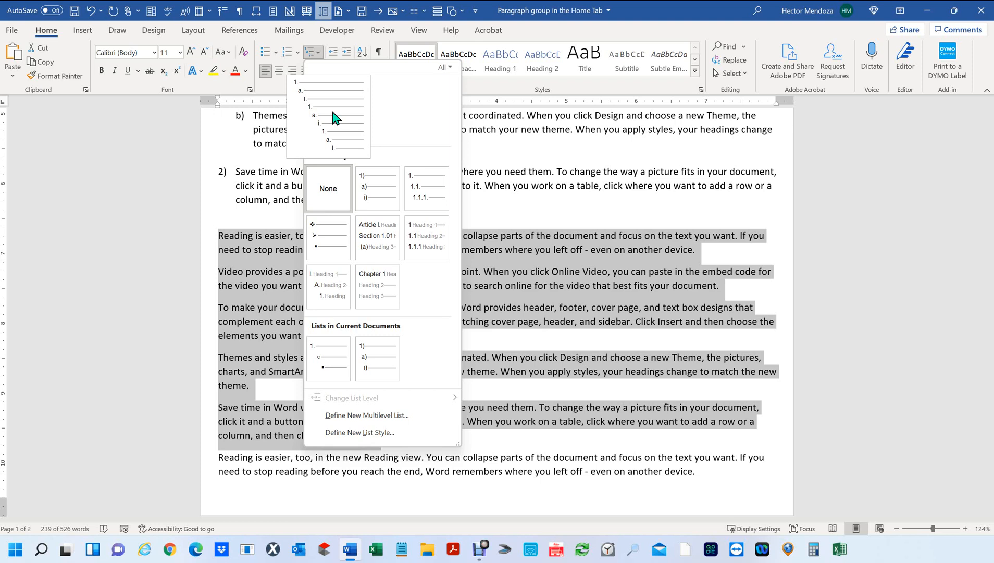
{"action": "mouse_move", "coordinate": [420, 204]}
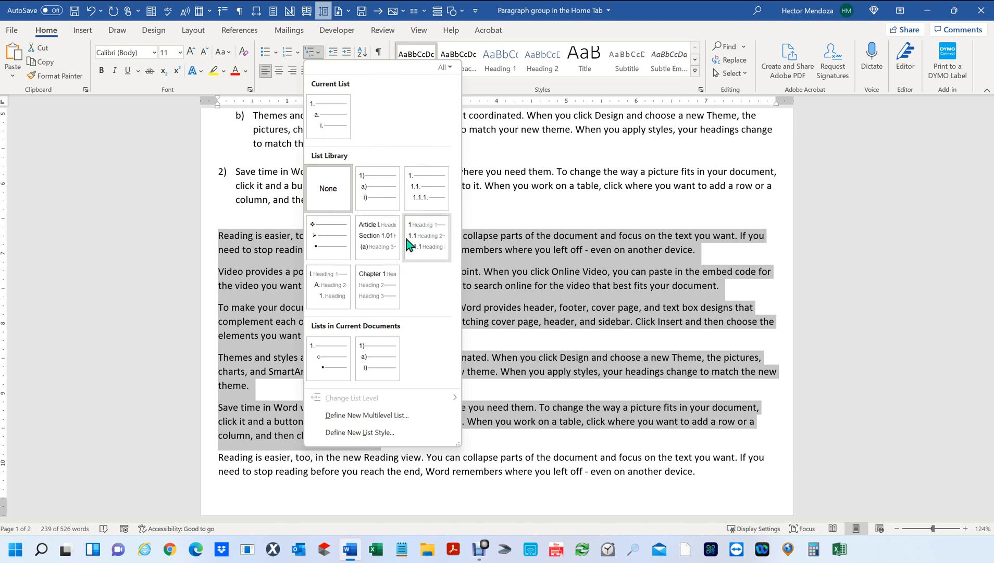
{"action": "mouse_move", "coordinate": [424, 243]}
{"action": "mouse_move", "coordinate": [358, 195]}
{"action": "left_click", "coordinate": [377, 201]}
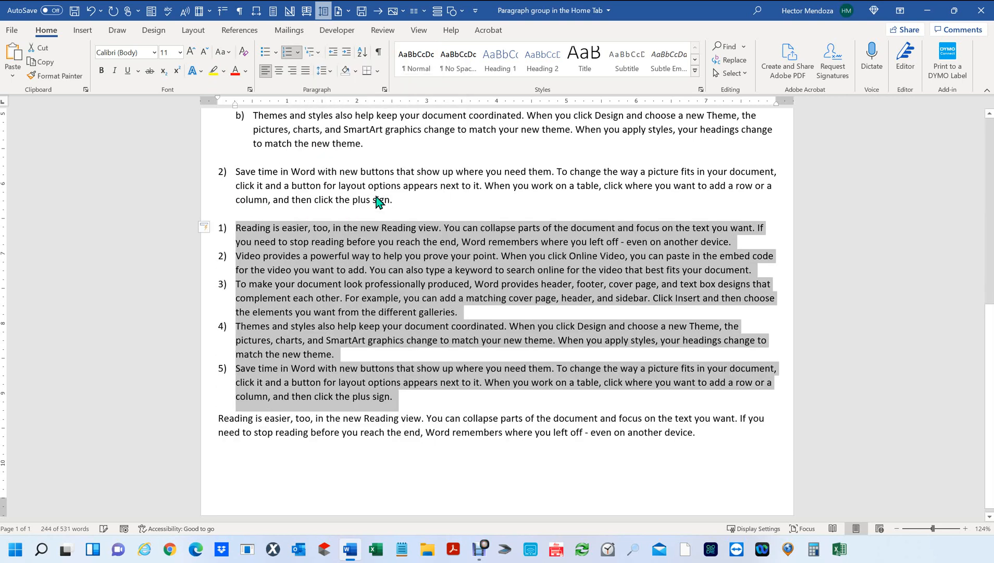
Demote items 2) to 4) of the new list to the second list level, a)
{"action": "scroll", "coordinate": [340, 265], "scroll_direction": "up", "scroll_amount": 3}
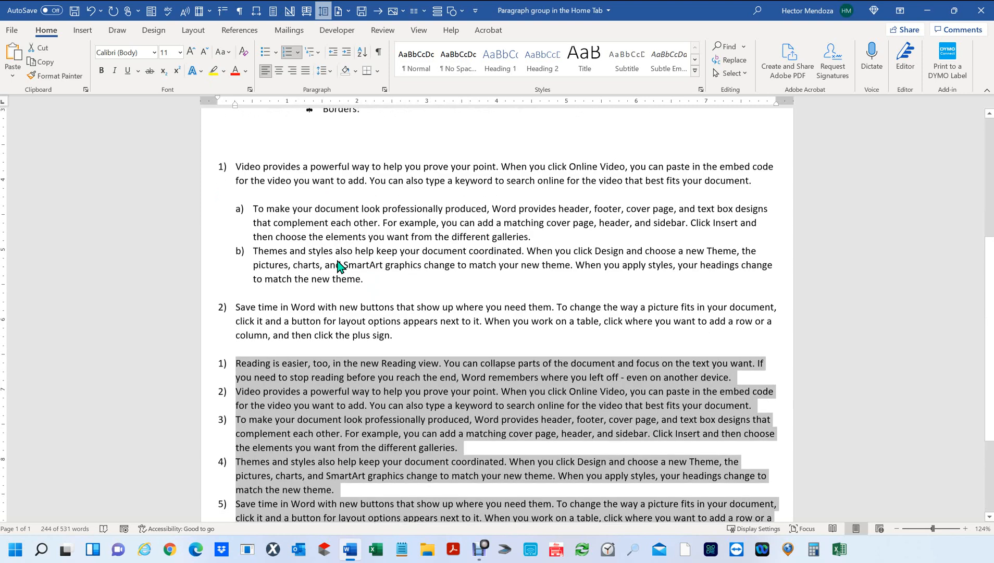
{"action": "scroll", "coordinate": [340, 266], "scroll_direction": "down", "scroll_amount": 1}
{"action": "scroll", "coordinate": [340, 266], "scroll_direction": "up", "scroll_amount": 1}
{"action": "scroll", "coordinate": [340, 265], "scroll_direction": "up", "scroll_amount": 1}
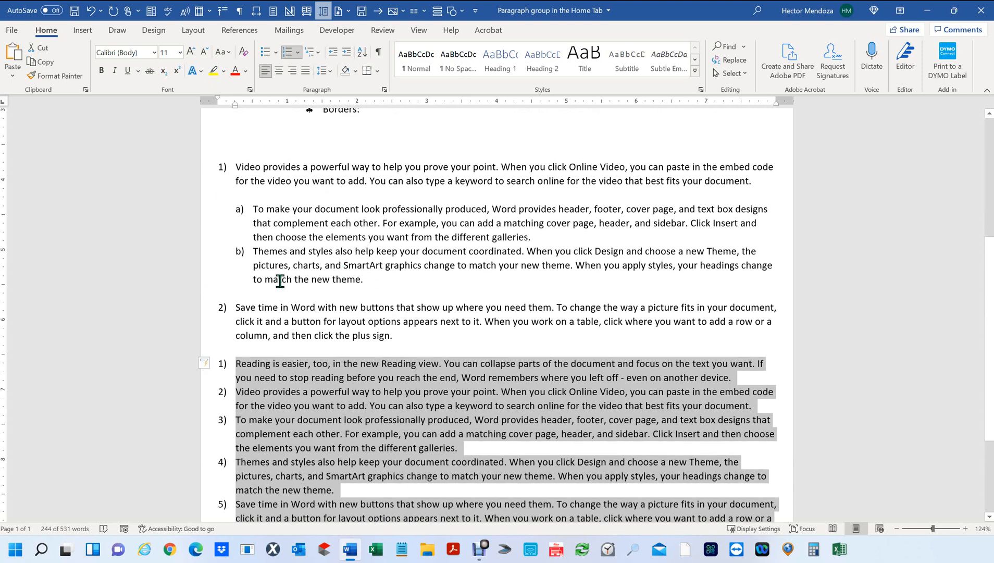
{"action": "scroll", "coordinate": [264, 383], "scroll_direction": "down", "scroll_amount": 3}
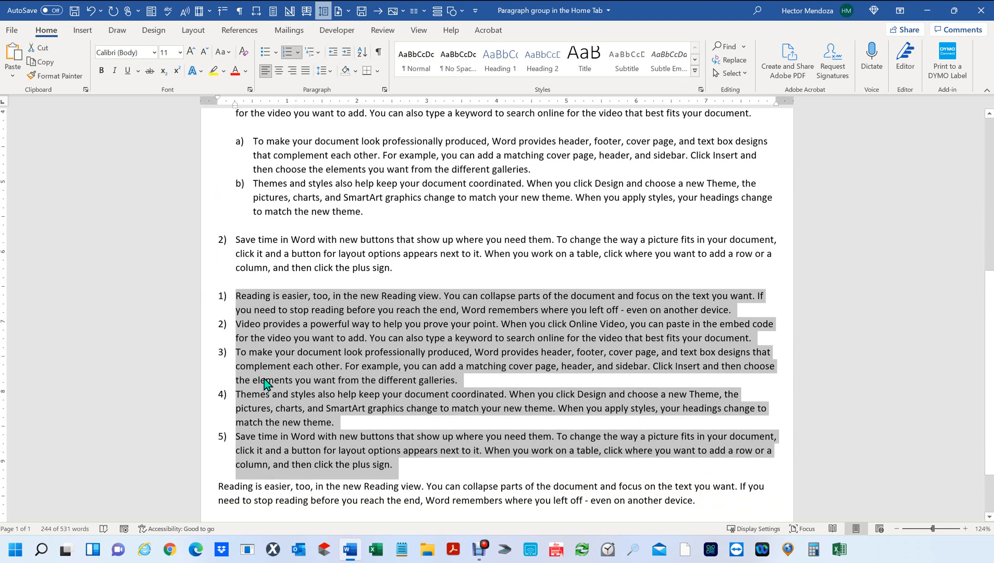
{"action": "left_click", "coordinate": [236, 327]}
{"action": "left_click_drag", "start_coordinate": [264, 294], "coordinate": [739, 303]}
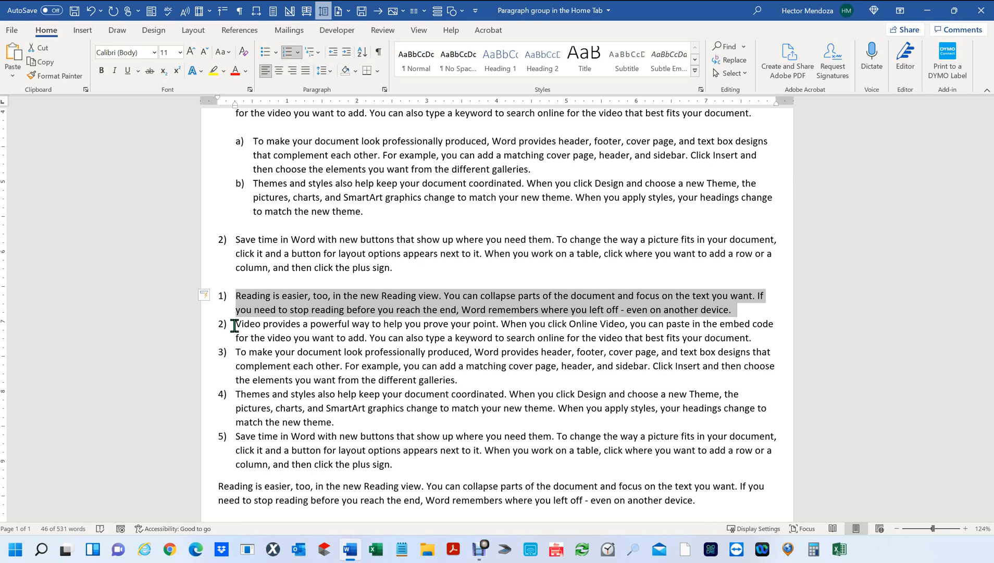
{"action": "left_click_drag", "start_coordinate": [235, 325], "coordinate": [348, 425]}
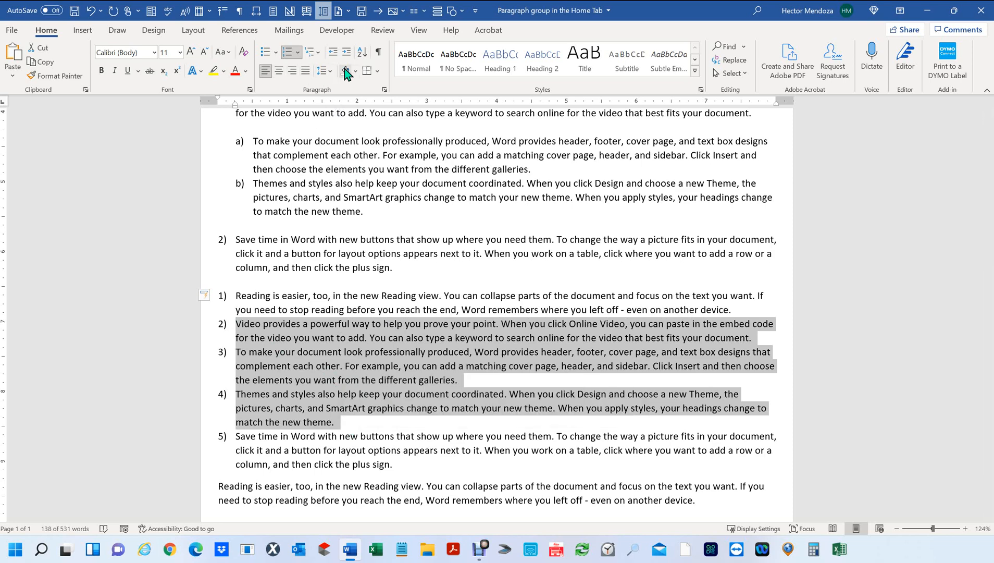
{"action": "left_click", "coordinate": [320, 54]}
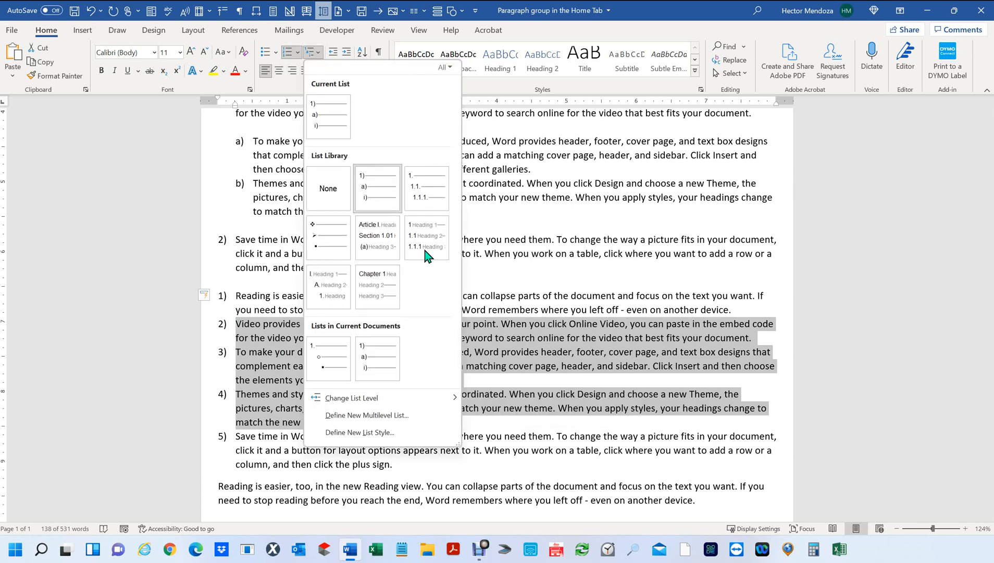
{"action": "mouse_move", "coordinate": [440, 405]}
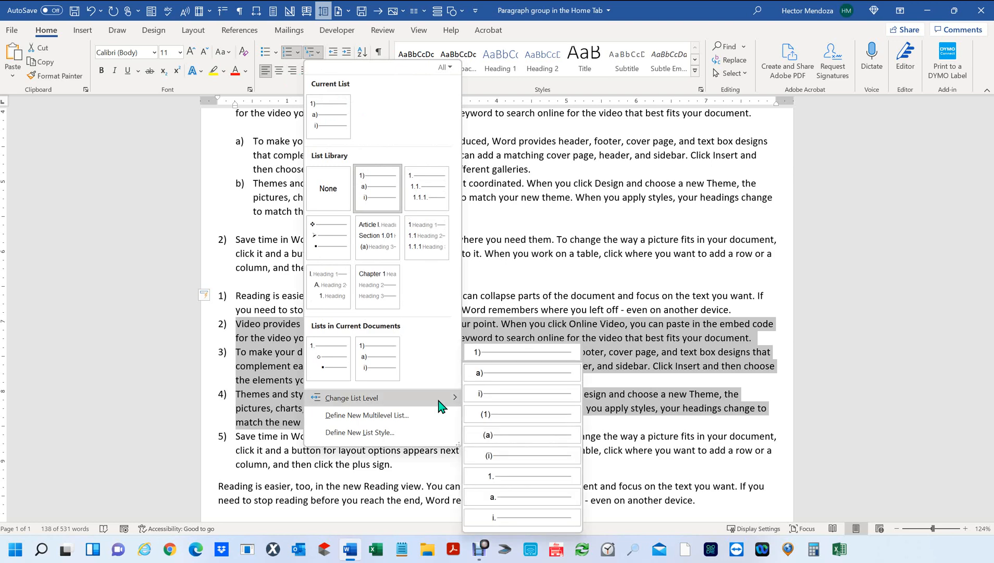
{"action": "left_click", "coordinate": [508, 374]}
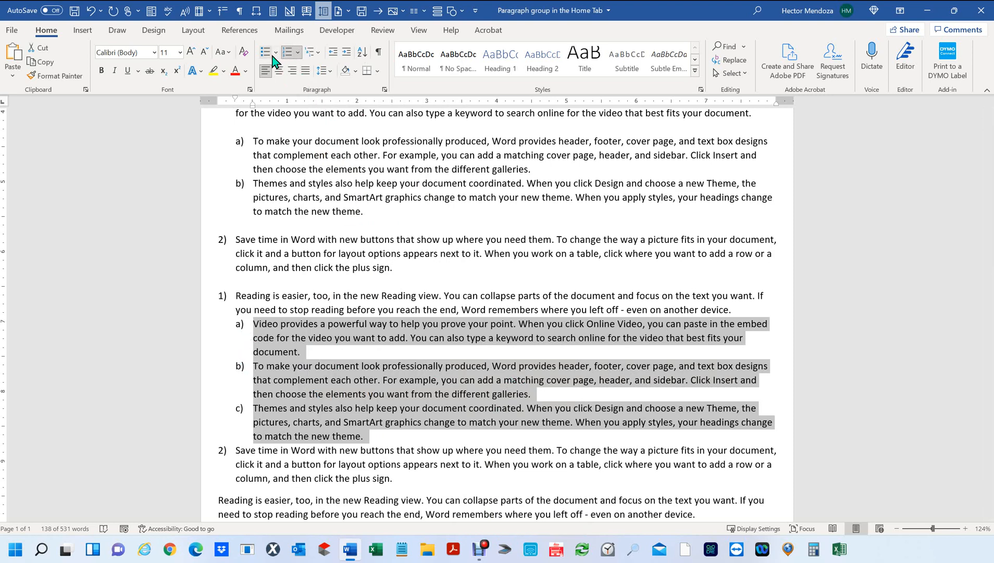
Set the numbering value of the demoted sub-items to start a new list at a
{"action": "left_click", "coordinate": [298, 55]}
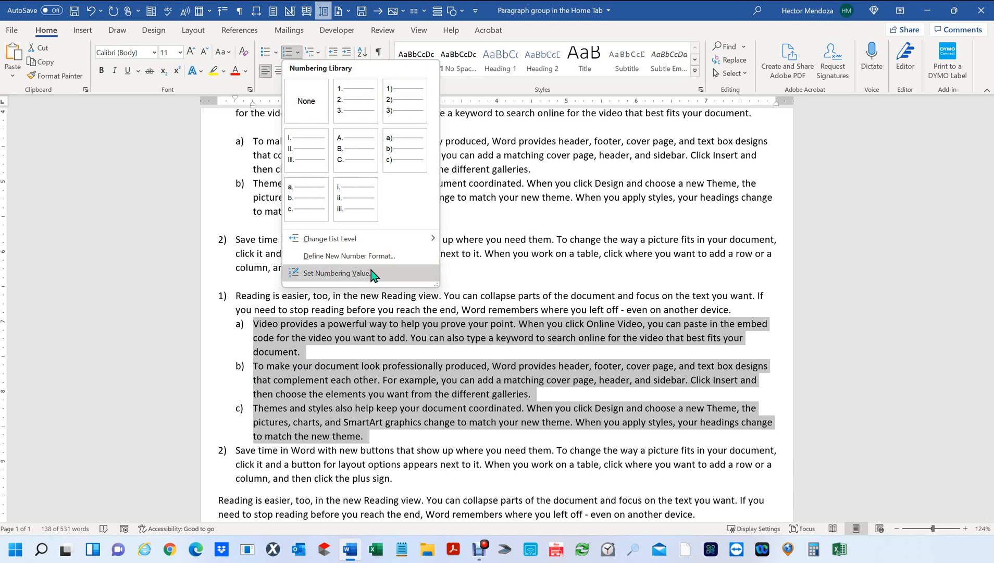
{"action": "left_click", "coordinate": [371, 270]}
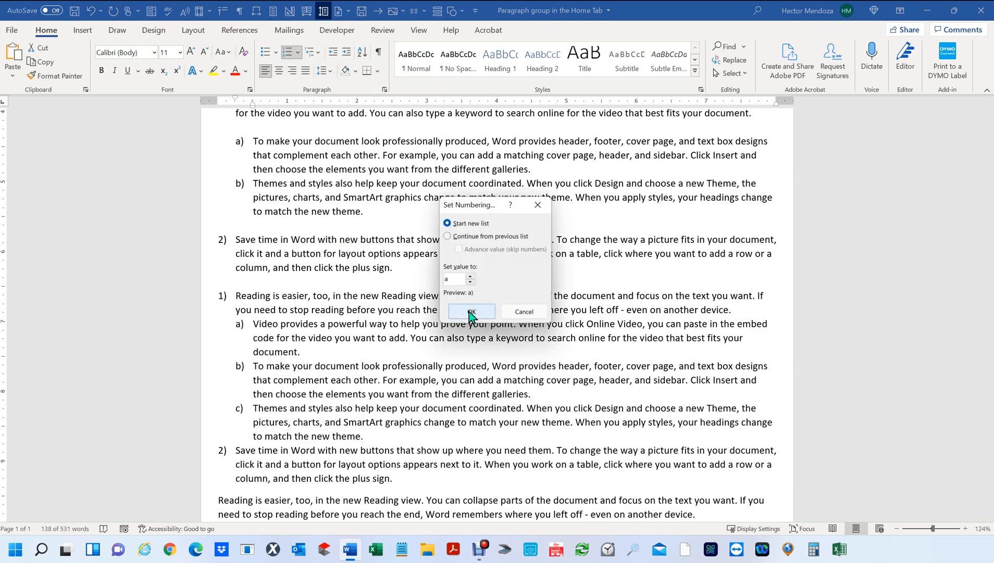
{"action": "left_click_drag", "start_coordinate": [455, 280], "coordinate": [420, 278]}
{"action": "left_click", "coordinate": [472, 312]}
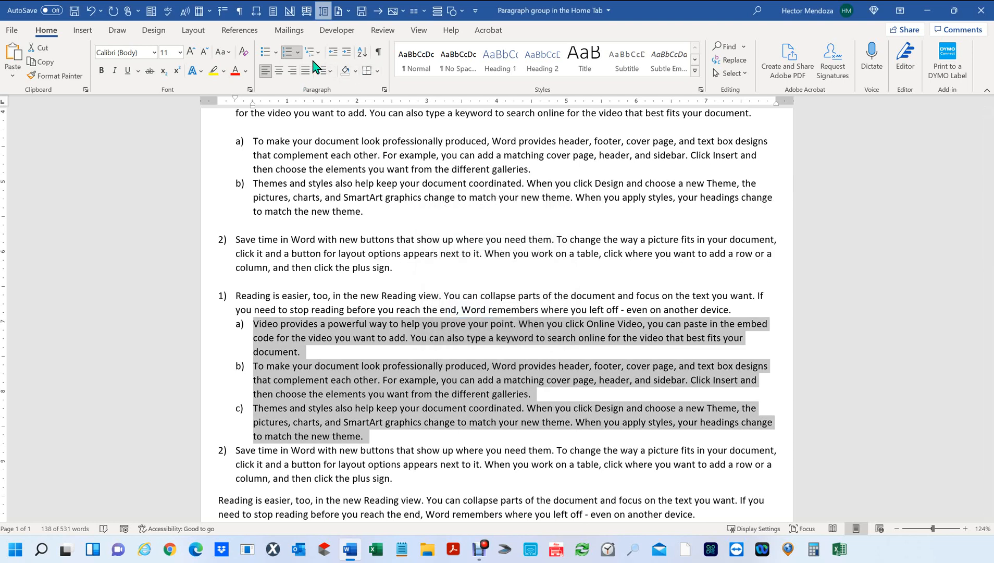
Define a new left-aligned number format in the 1, 2, 3 style for the three sub-items
{"action": "left_click", "coordinate": [298, 52]}
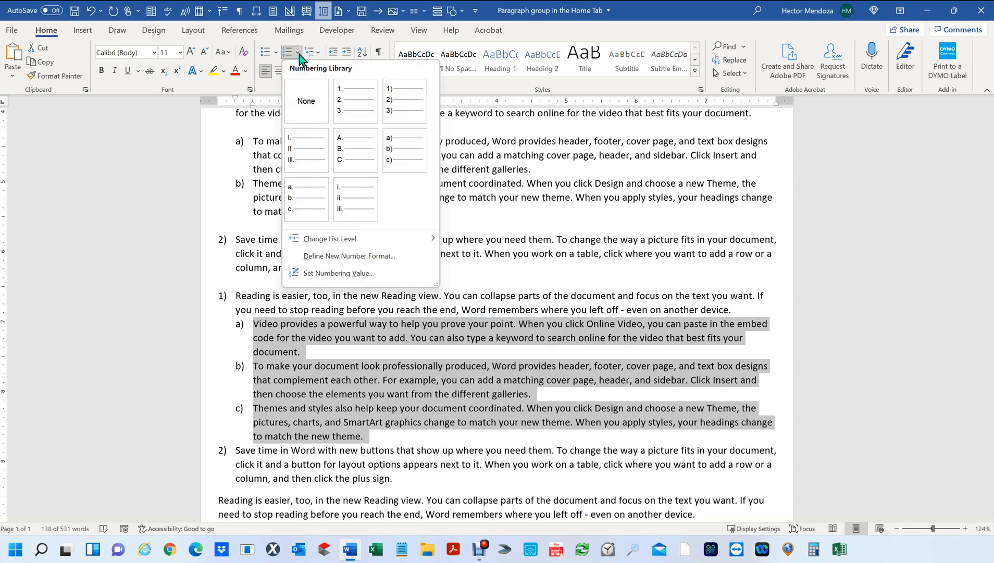
{"action": "mouse_move", "coordinate": [385, 245]}
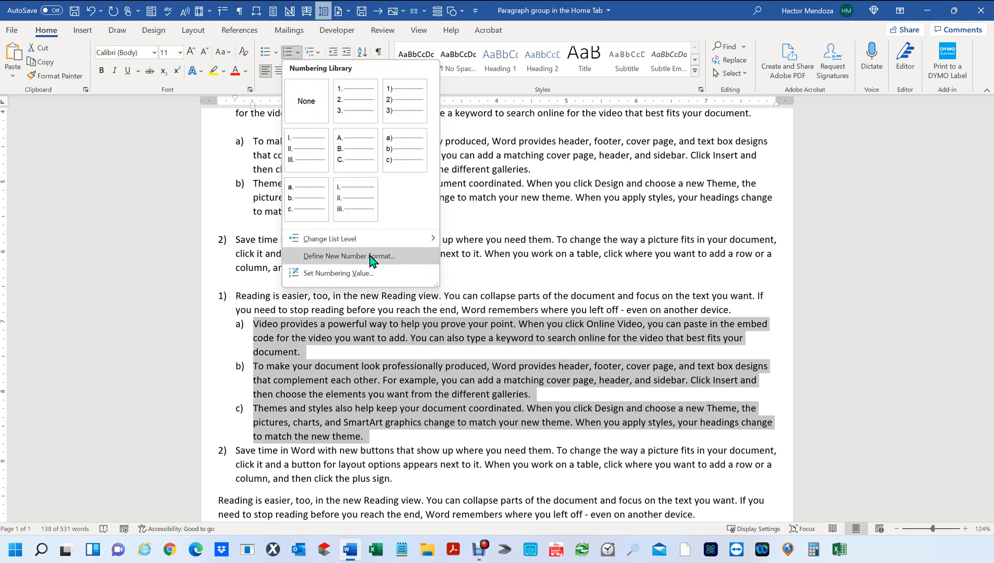
{"action": "left_click", "coordinate": [371, 256]}
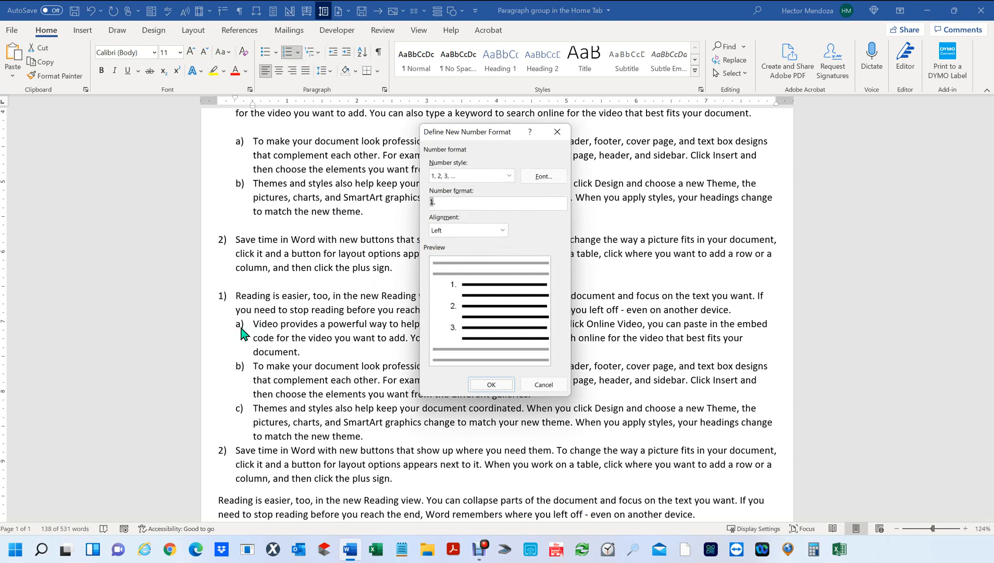
{"action": "left_click", "coordinate": [492, 384]}
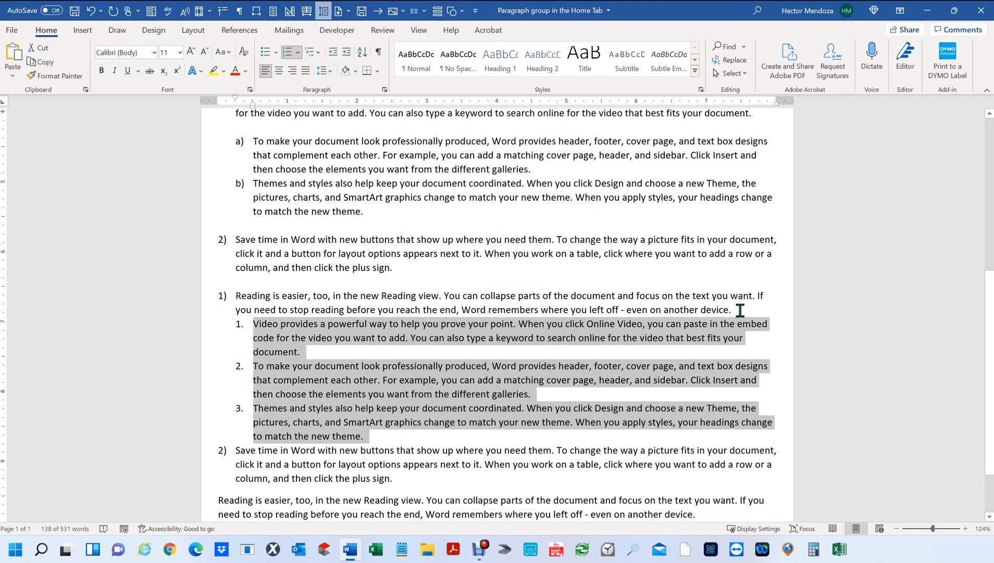
Generate seven sample paragraphs of three sentences each at the end of the document with =rand(7,3)
{"action": "scroll", "coordinate": [332, 329], "scroll_direction": "up", "scroll_amount": 1}
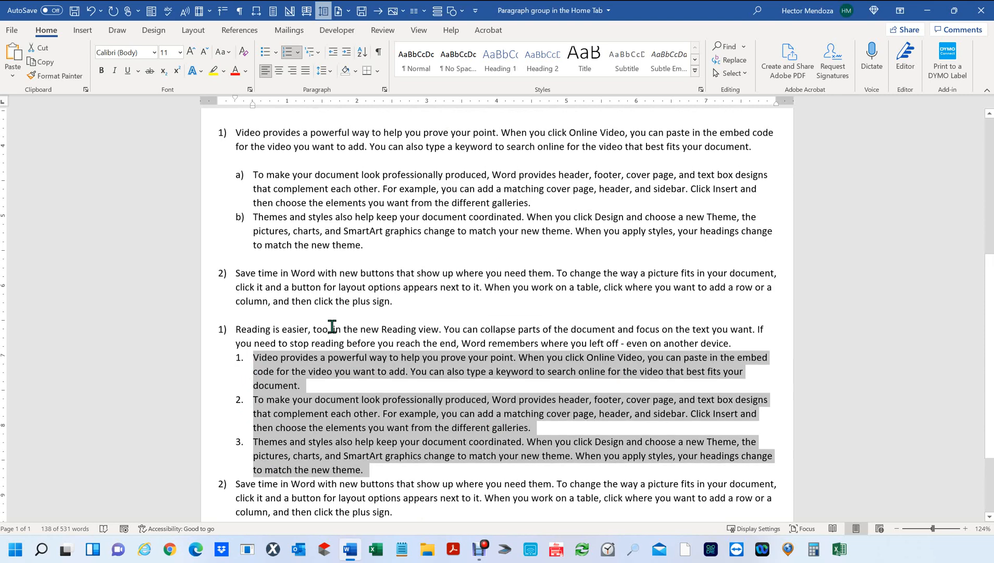
{"action": "scroll", "coordinate": [332, 328], "scroll_direction": "down", "scroll_amount": 3}
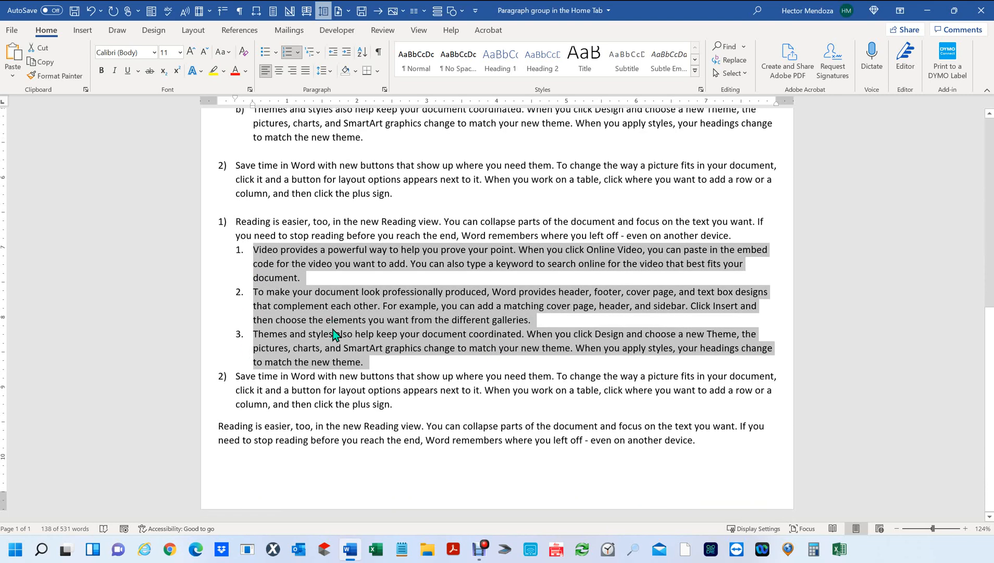
{"action": "scroll", "coordinate": [333, 329], "scroll_direction": "up", "scroll_amount": 3}
{"action": "scroll", "coordinate": [333, 329], "scroll_direction": "up", "scroll_amount": 1}
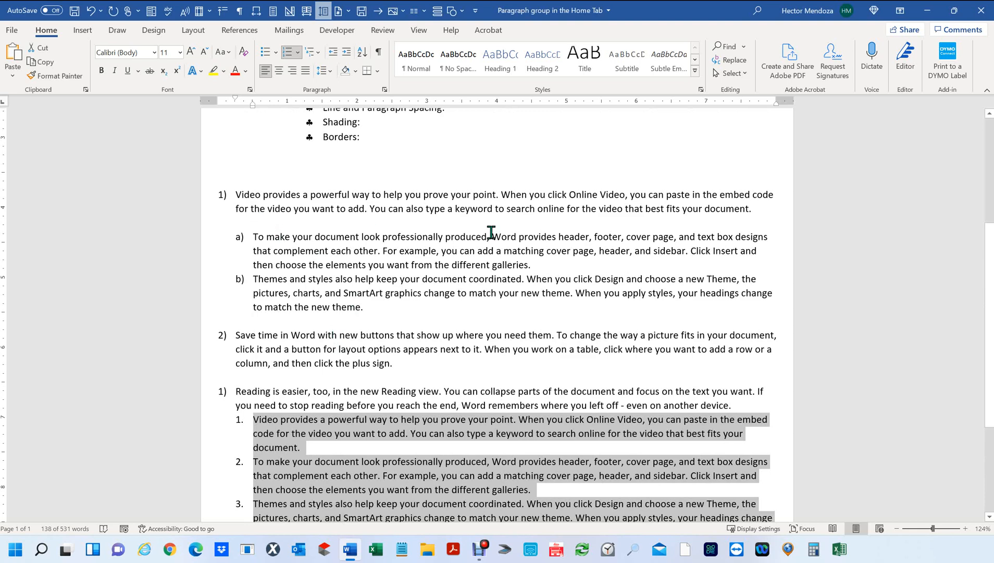
{"action": "scroll", "coordinate": [532, 250], "scroll_direction": "down", "scroll_amount": 4}
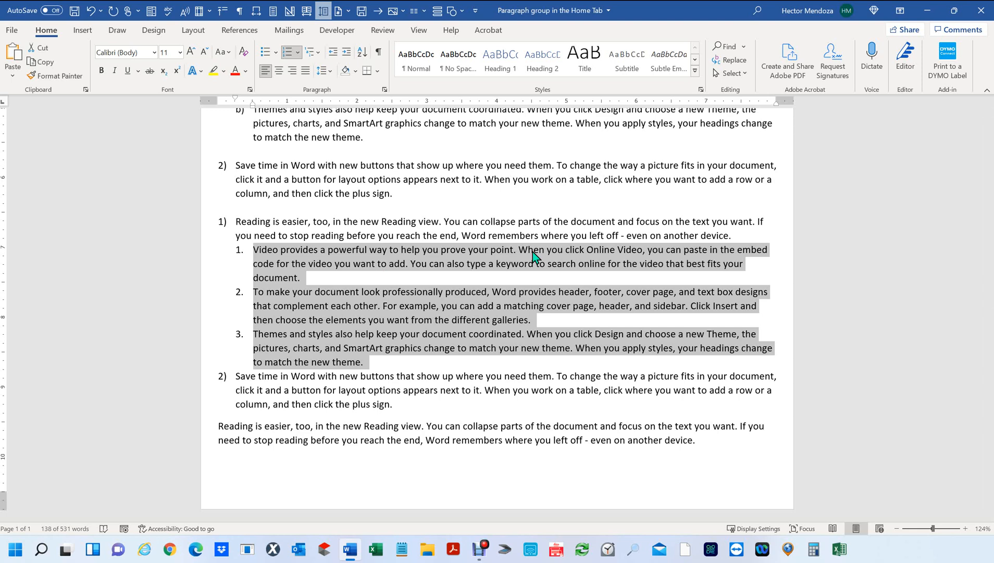
{"action": "left_click", "coordinate": [724, 449]}
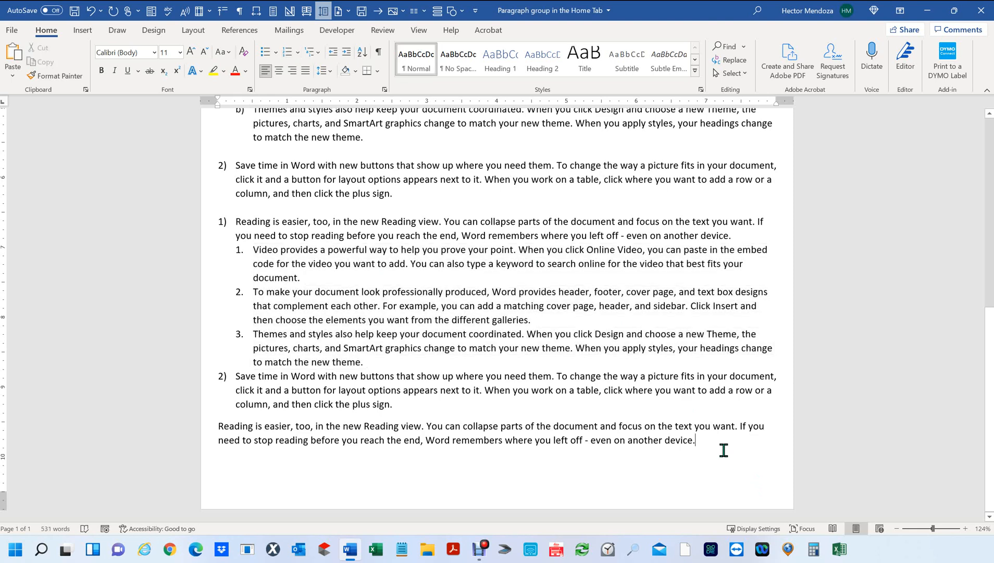
{"action": "key", "text": "Return"}
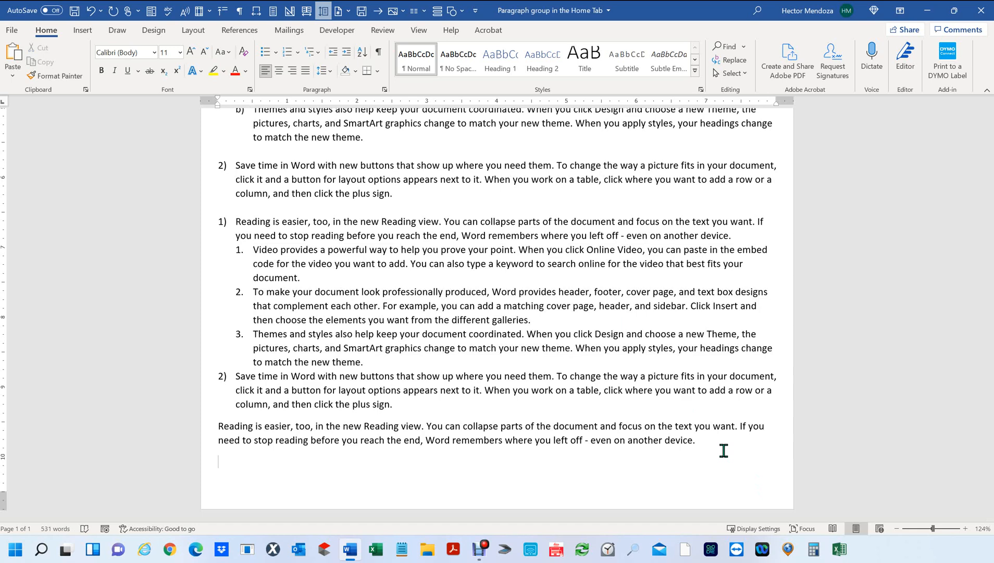
{"action": "type", "text": "=rand(7,3)"}
{"action": "key", "text": "Return"}
Review the numbered lists and the added sample paragraphs, and zoom out to 64% to view both pages side by side
{"action": "scroll", "coordinate": [456, 295], "scroll_direction": "up", "scroll_amount": 1}
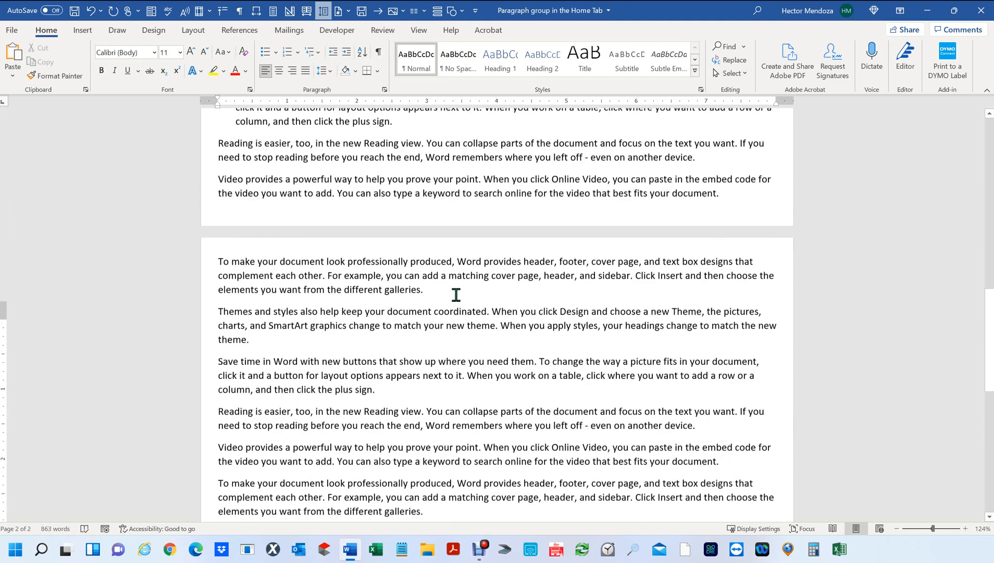
{"action": "scroll", "coordinate": [456, 295], "scroll_direction": "up", "scroll_amount": 10}
{"action": "scroll", "coordinate": [452, 302], "scroll_direction": "down", "scroll_amount": 4}
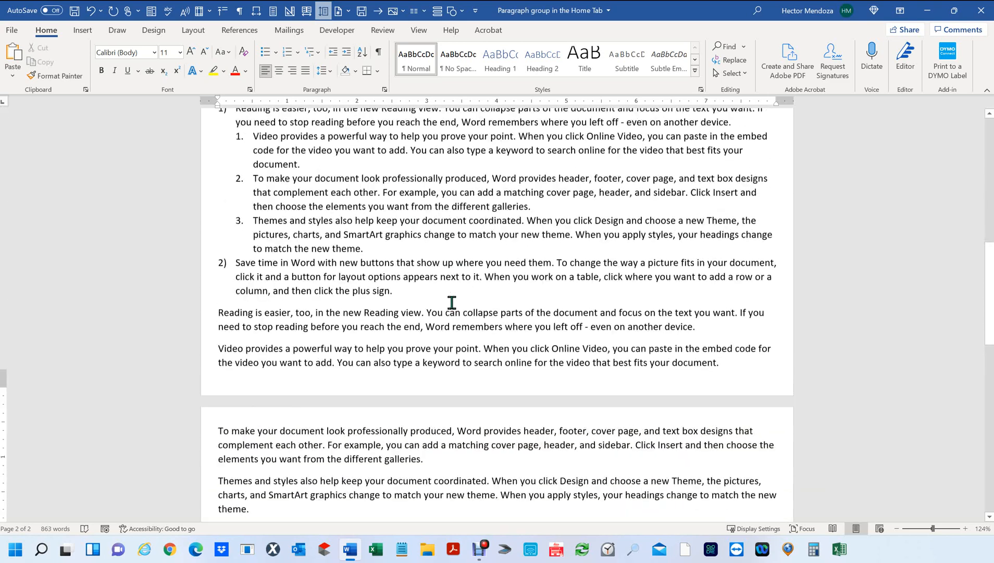
{"action": "scroll", "coordinate": [453, 297], "scroll_direction": "down", "scroll_amount": 1}
{"action": "scroll", "coordinate": [457, 287], "scroll_direction": "up", "scroll_amount": 5}
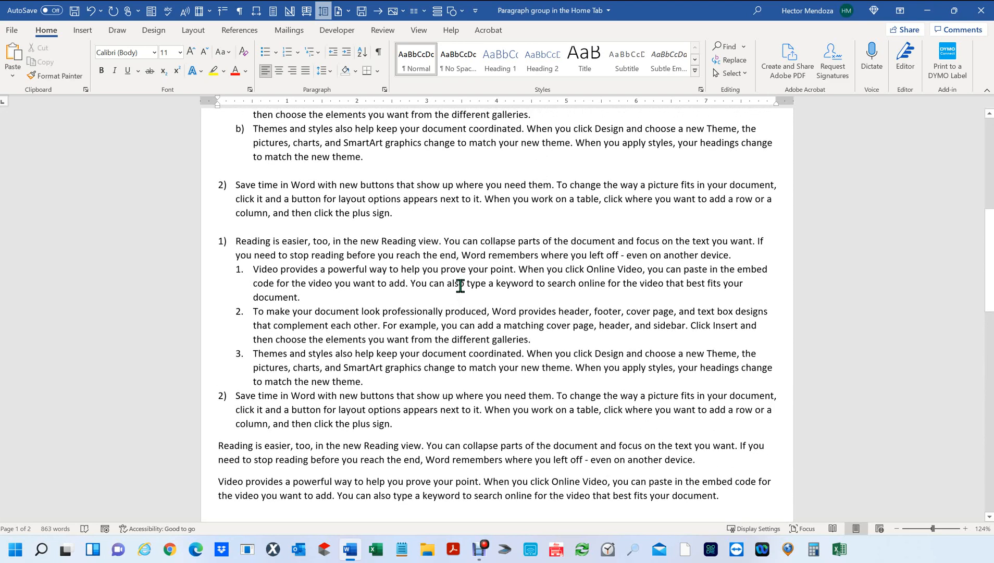
{"action": "scroll", "coordinate": [460, 287], "scroll_direction": "down", "scroll_amount": 13}
{"action": "scroll", "coordinate": [460, 287], "scroll_direction": "up", "scroll_amount": 10}
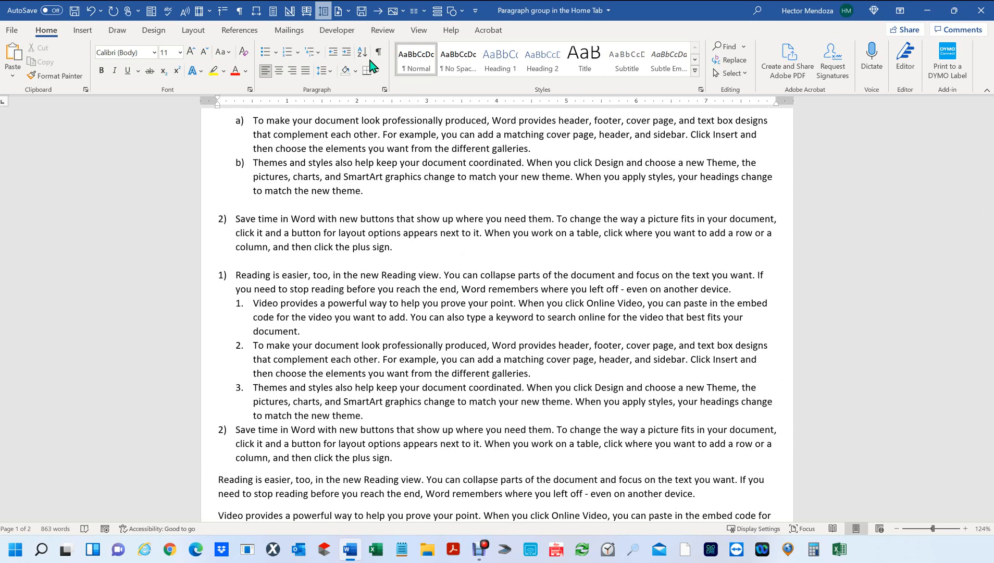
{"action": "left_click", "coordinate": [420, 30]}
{"action": "scroll", "coordinate": [507, 142], "scroll_direction": "down", "scroll_amount": 6, "text": "ctrl"}
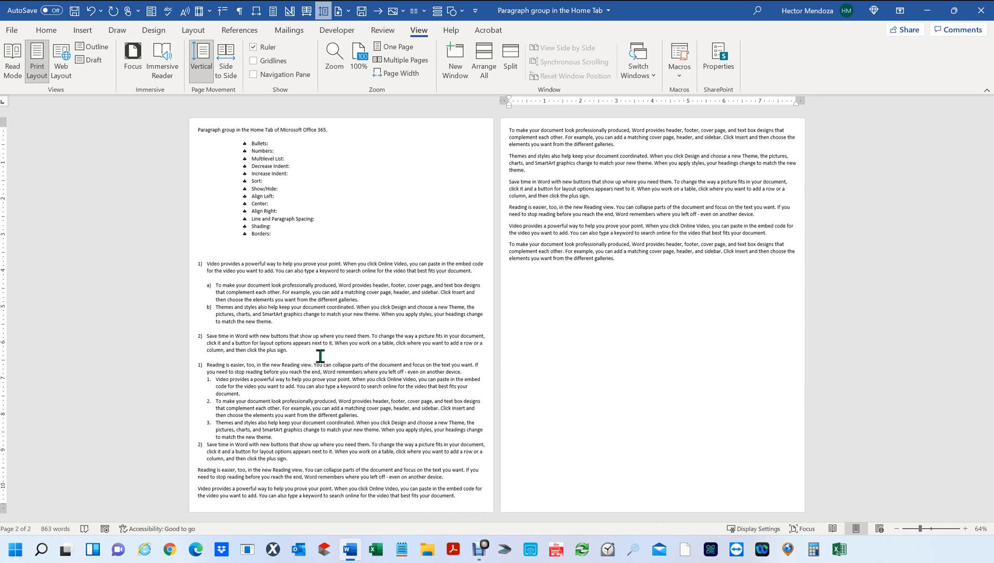
Examine the second numbered list and its three numbered sub-items at a closer zoom
{"action": "scroll", "coordinate": [360, 442], "scroll_direction": "up", "scroll_amount": 2, "text": "ctrl"}
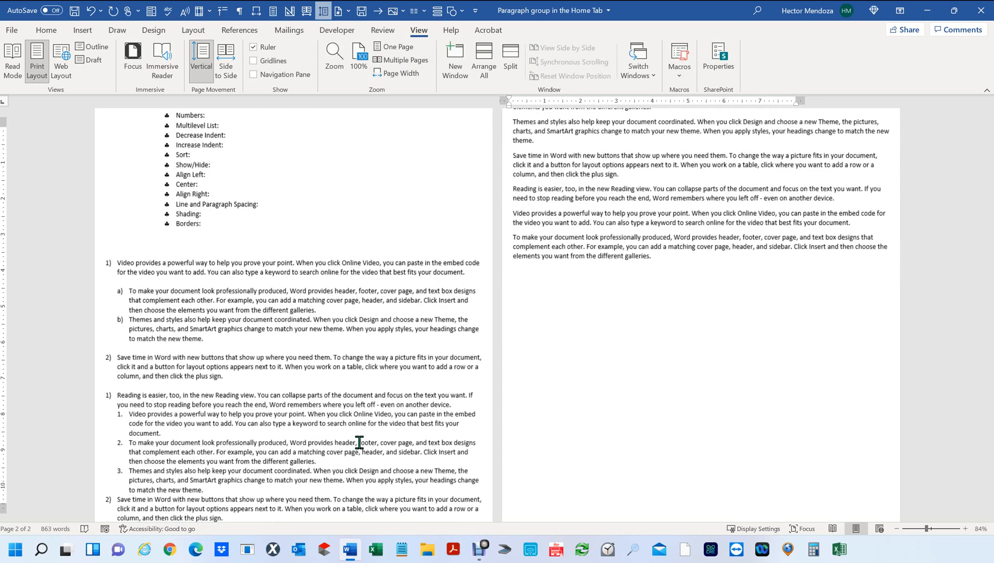
{"action": "left_click", "coordinate": [49, 32]}
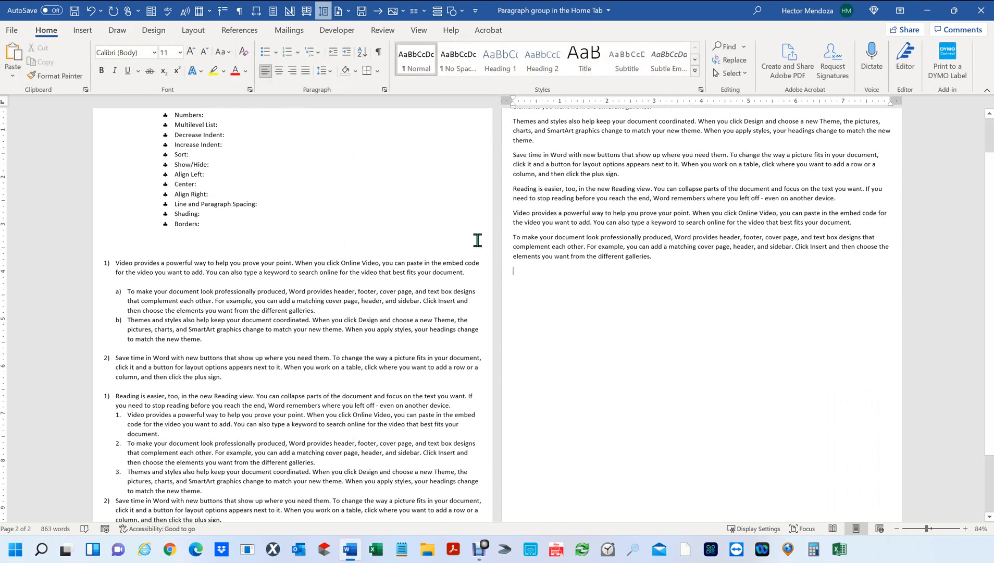
{"action": "scroll", "coordinate": [428, 270], "scroll_direction": "down", "scroll_amount": 3}
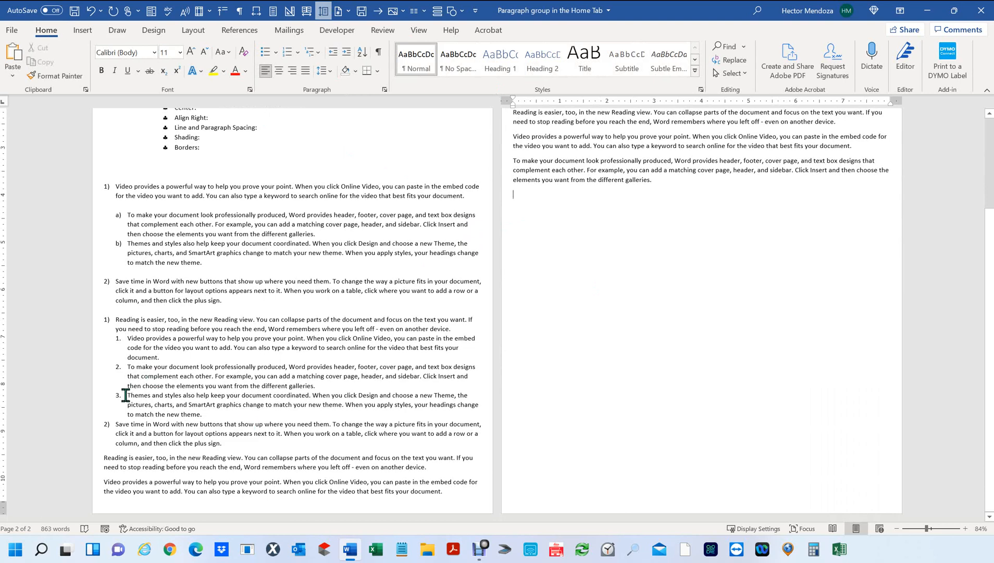
{"action": "left_click", "coordinate": [217, 410]}
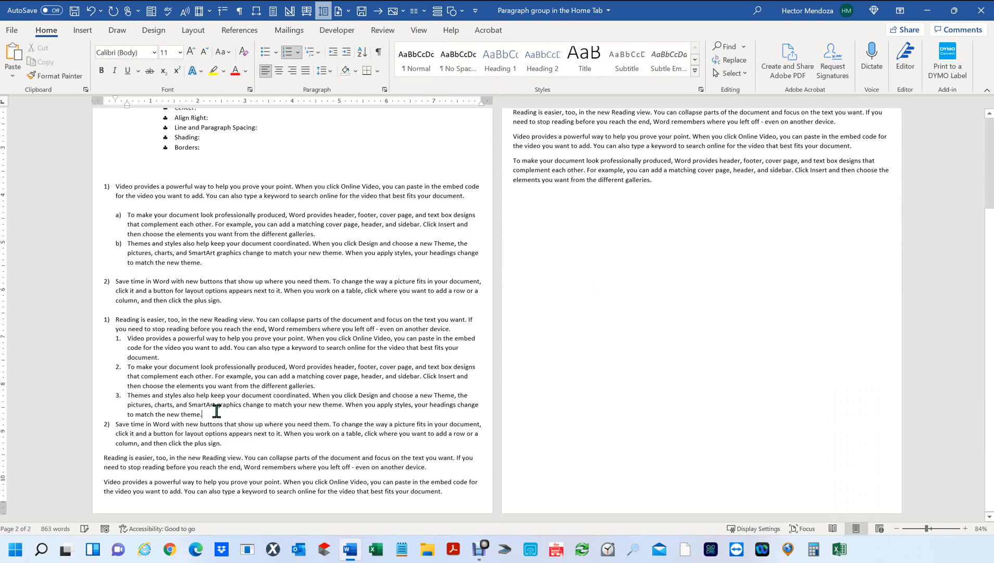
{"action": "scroll", "coordinate": [603, 230], "scroll_direction": "up", "scroll_amount": 4}
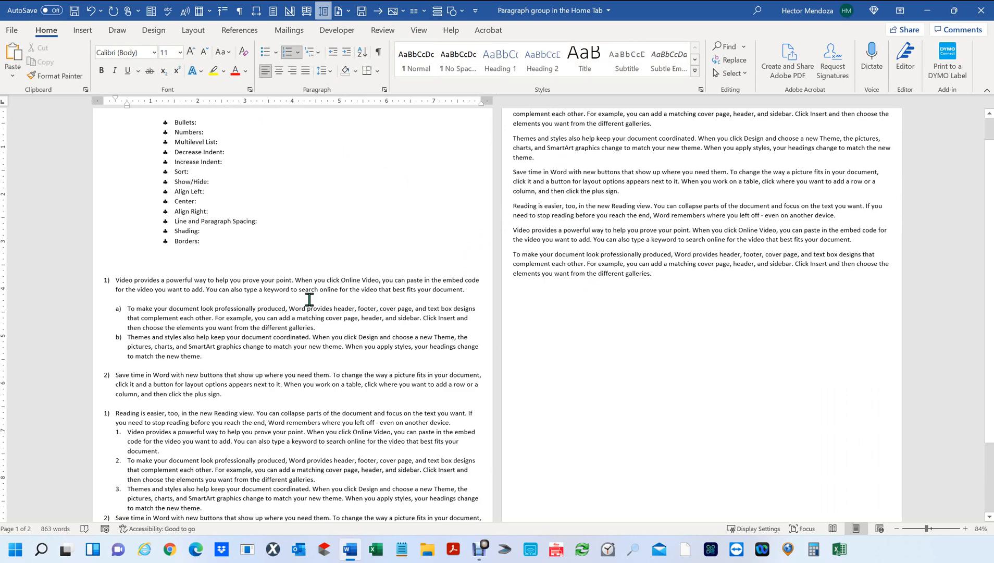
{"action": "scroll", "coordinate": [177, 446], "scroll_direction": "down", "scroll_amount": 3}
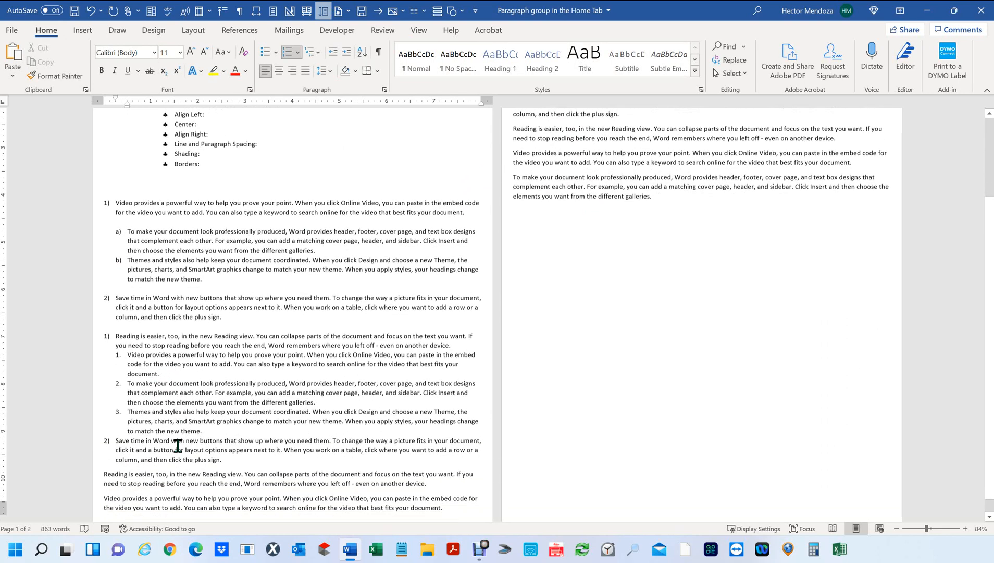
{"action": "scroll", "coordinate": [99, 338], "scroll_direction": "up", "scroll_amount": 5, "text": "ctrl"}
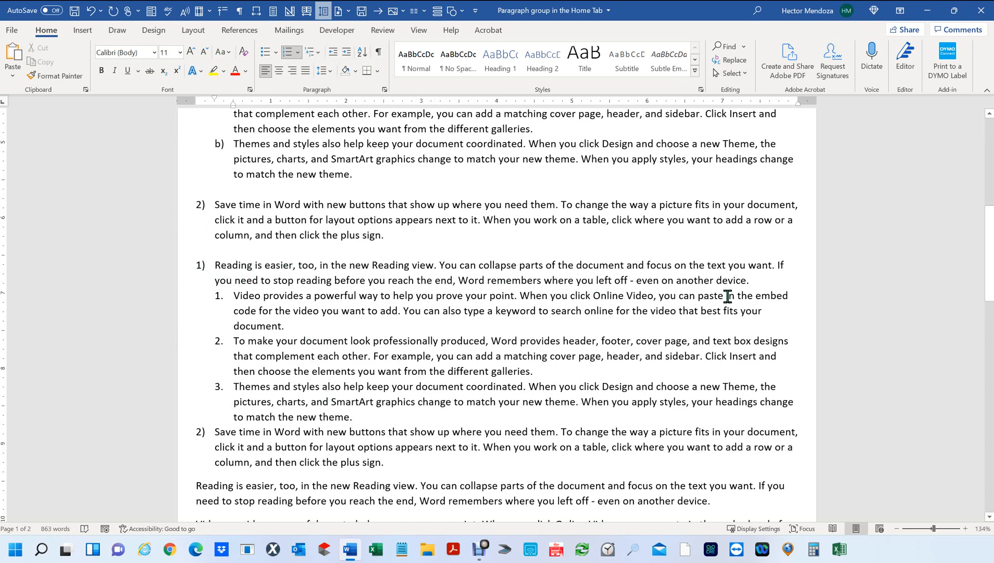
Try to add a blank line below the "Reading is easier" list item by inserting a new paragraph
{"action": "left_click", "coordinate": [756, 280]}
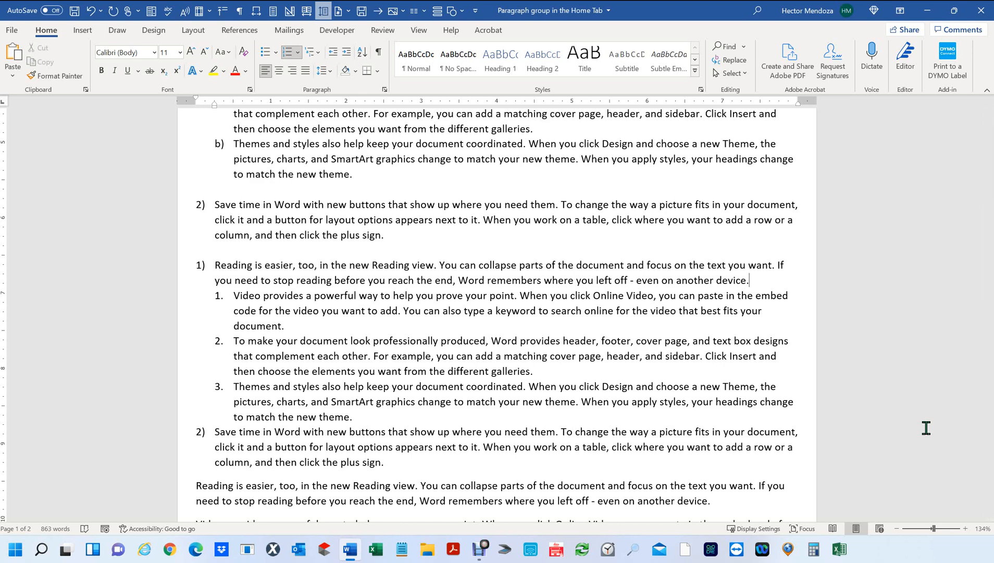
{"action": "key", "text": "Return"}
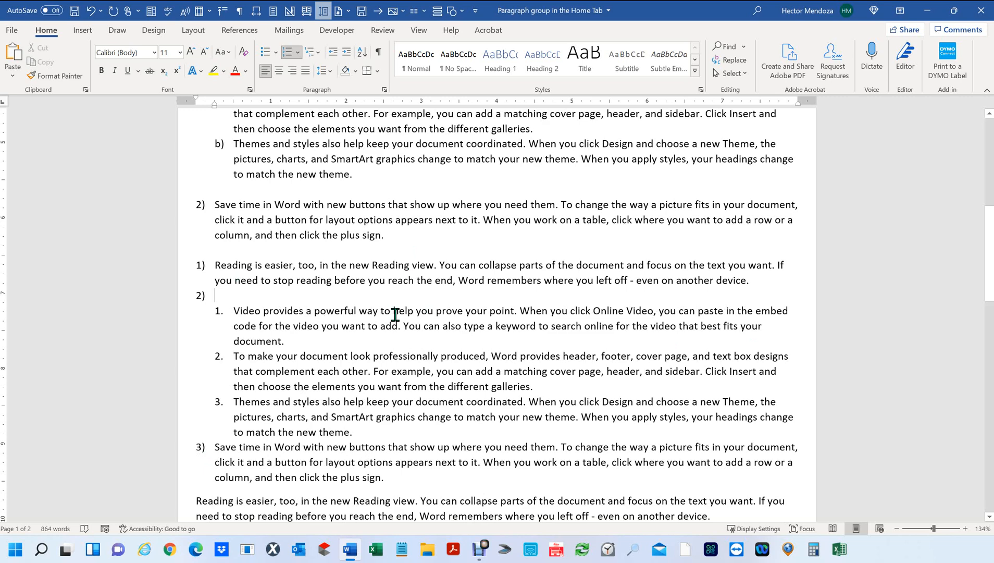
{"action": "key", "text": "BackSpace"}
{"action": "key", "text": "BackSpace"}
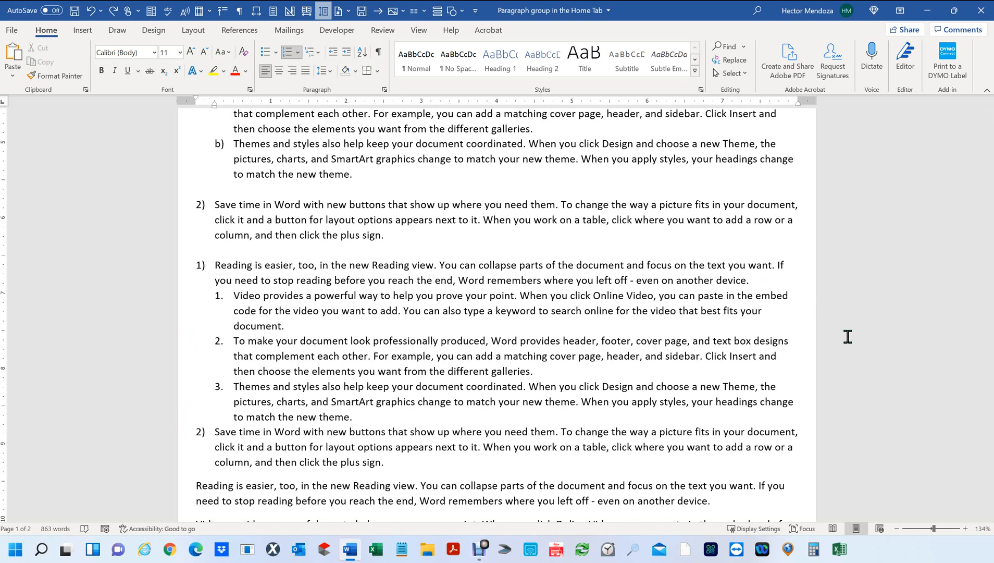
Add a blank unnumbered line after the "Reading is easier" item and each of its three sub-items using manual line breaks
{"action": "key", "text": "Return"}
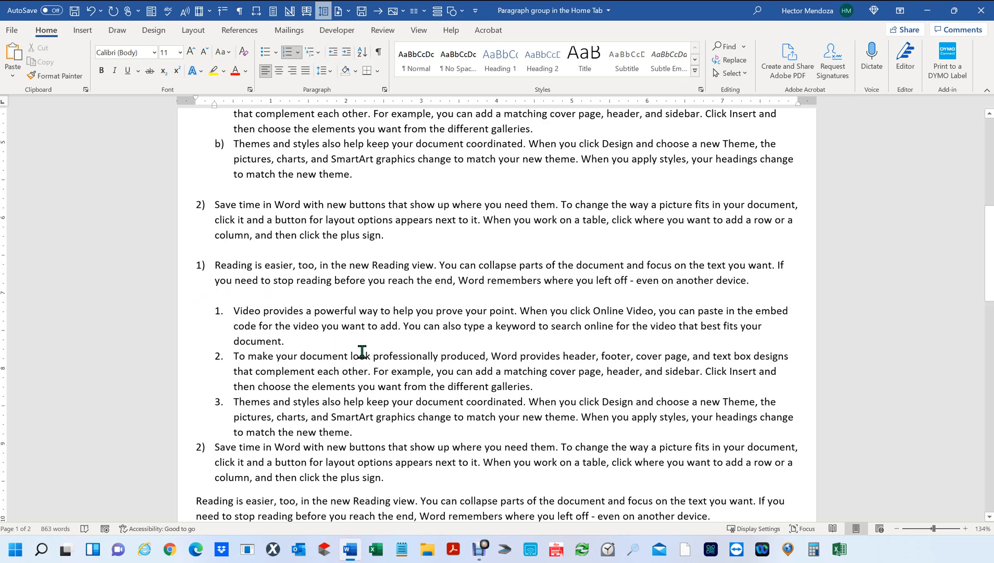
{"action": "left_click", "coordinate": [298, 341]}
{"action": "key", "text": "Return"}
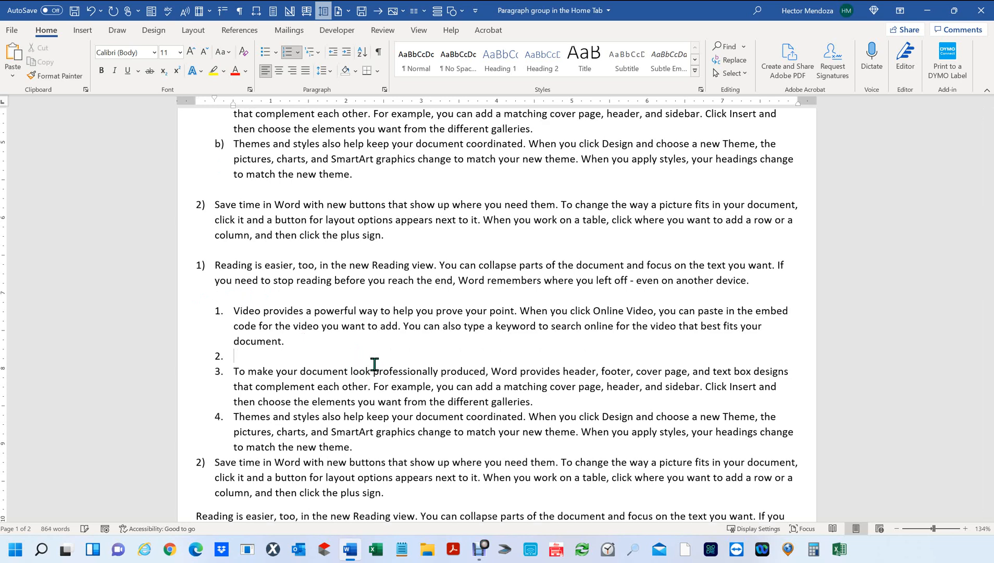
{"action": "key", "text": "ctrl+z"}
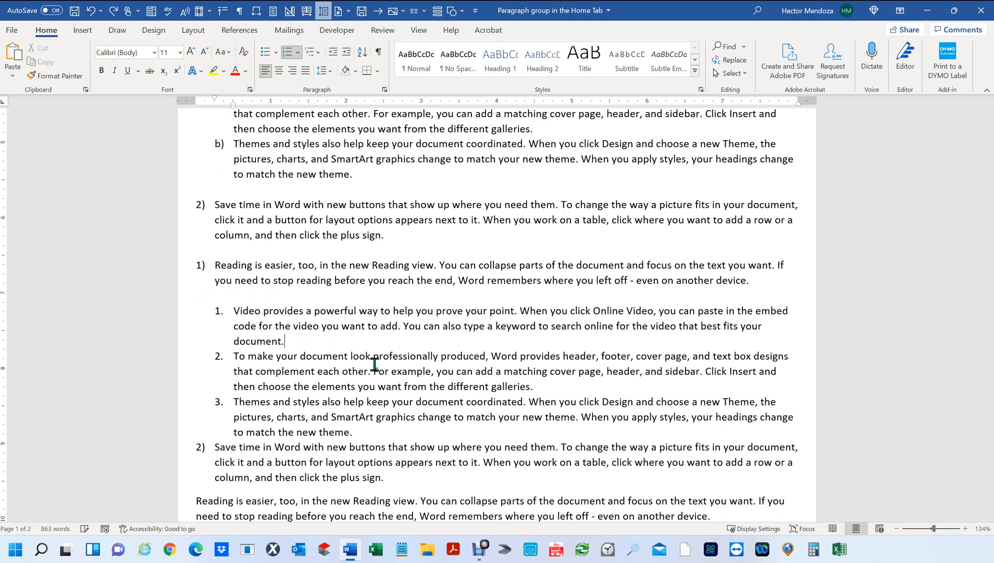
{"action": "key", "text": "shift+Return"}
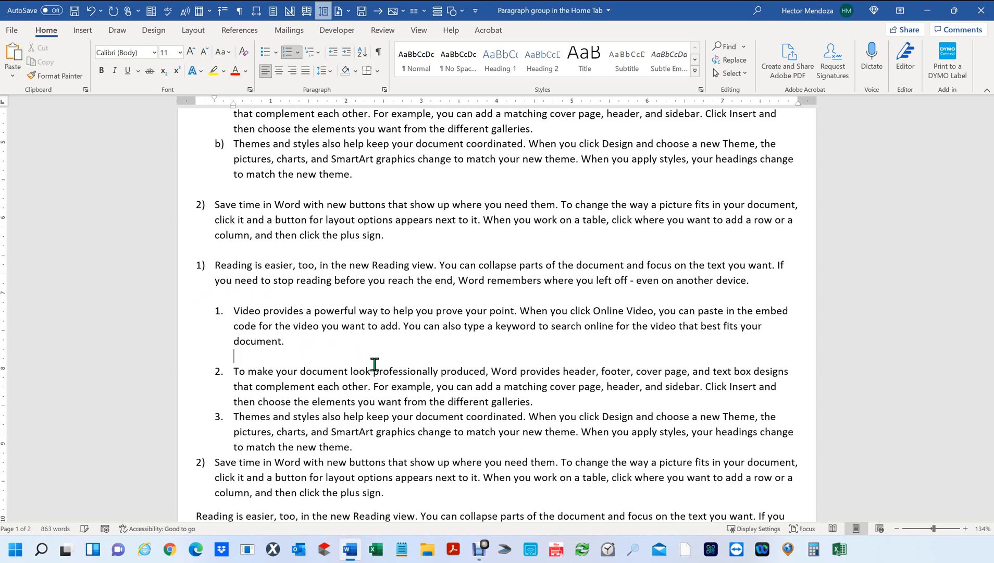
{"action": "left_click", "coordinate": [554, 401]}
{"action": "key", "text": "shift+Return"}
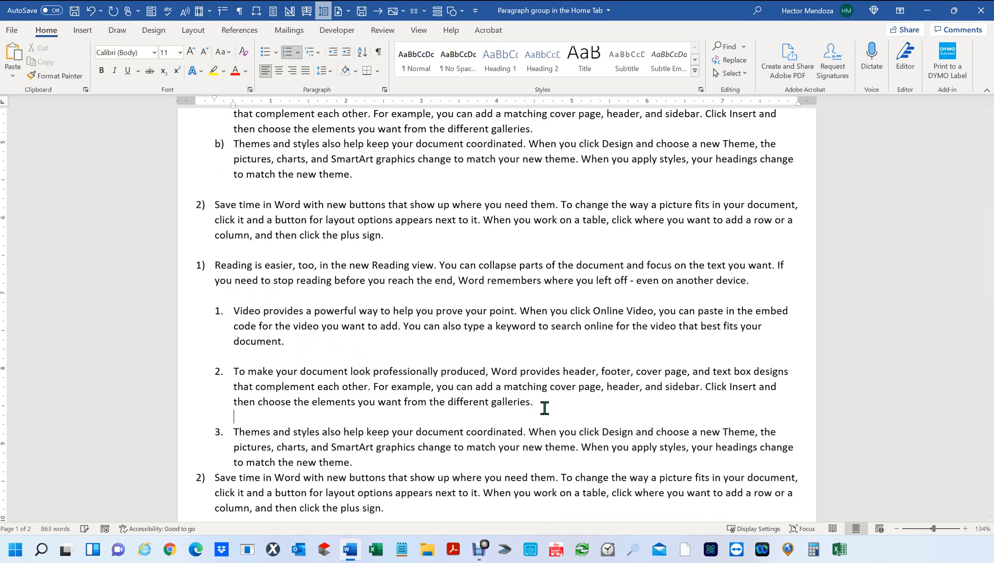
{"action": "scroll", "coordinate": [405, 401], "scroll_direction": "down", "scroll_amount": 2}
{"action": "left_click", "coordinate": [366, 392]}
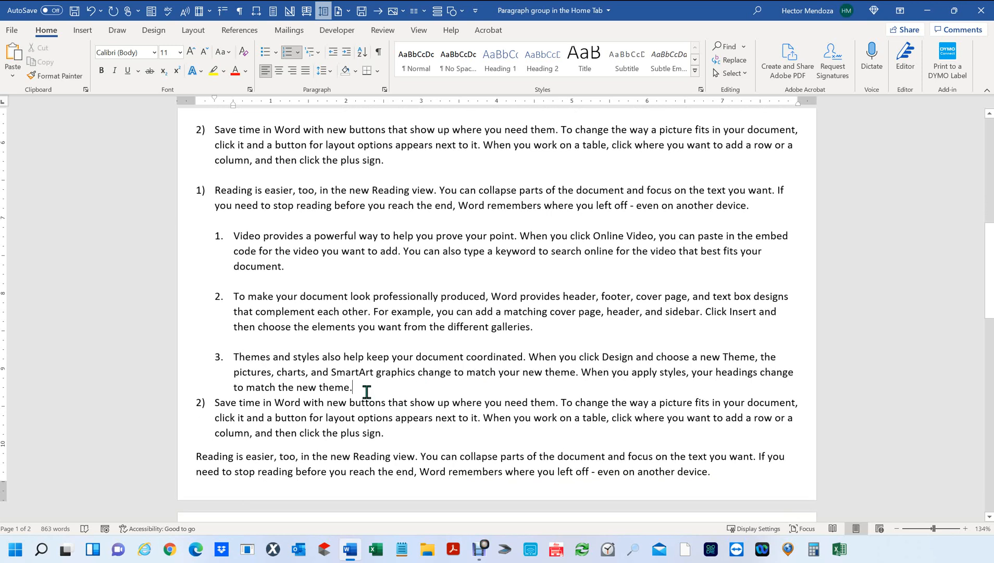
{"action": "key", "text": "shift+Return"}
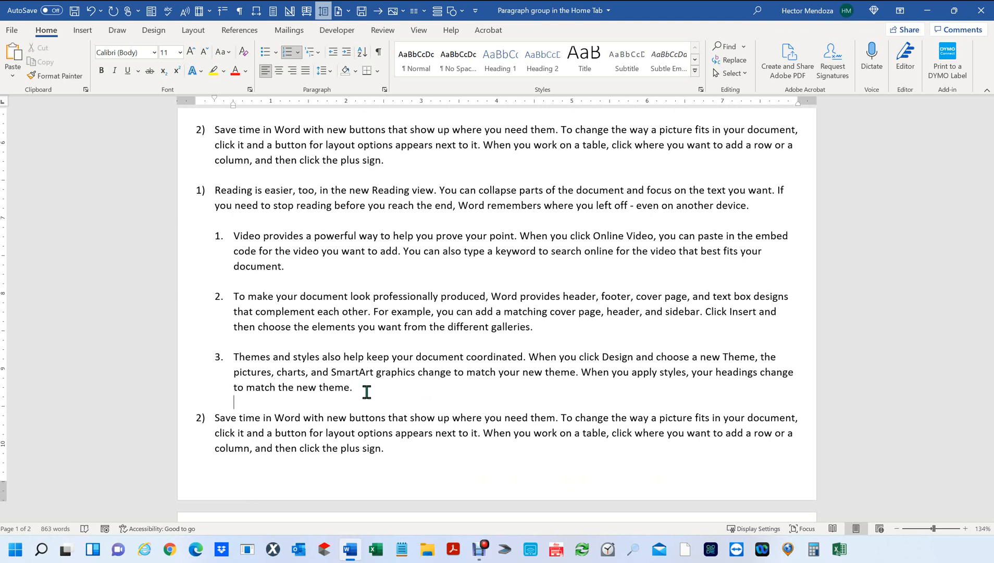
Create a new blank document and fill it with 30 sample paragraphs of five sentences using =rand(30,5)
{"action": "key", "text": "ctrl+n"}
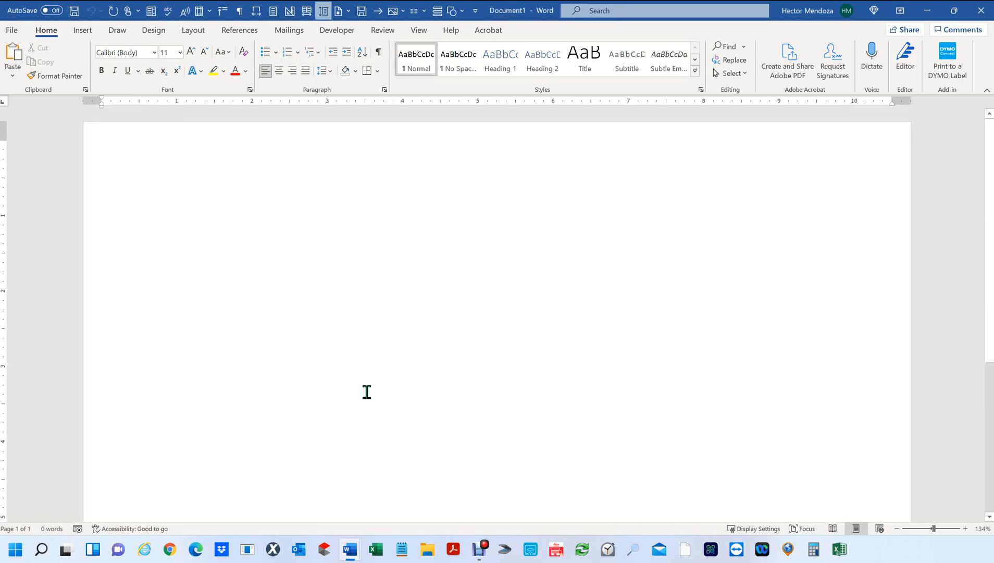
{"action": "type", "text": "=rand("}
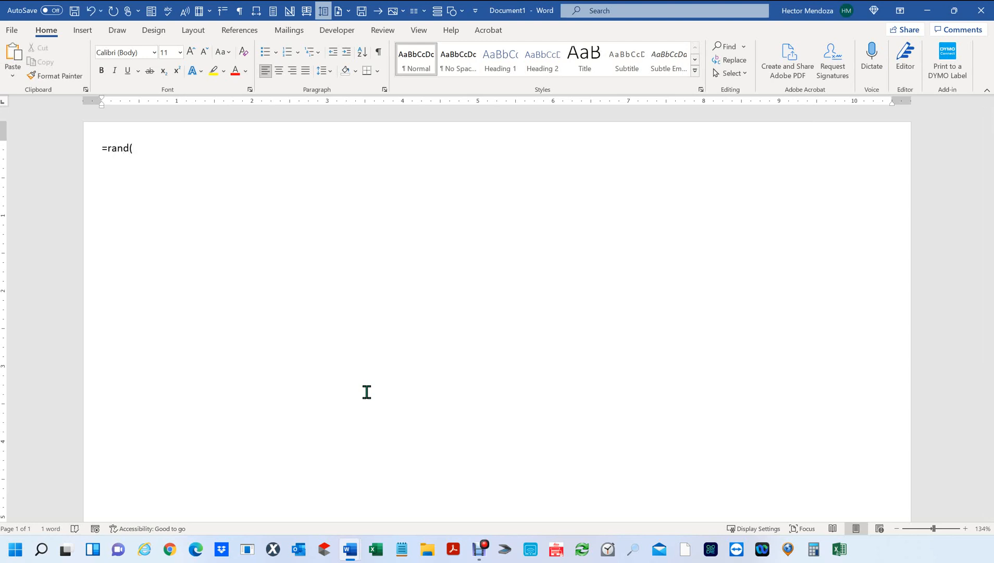
{"action": "type", "text": "30,5)"}
{"action": "key", "text": "Return"}
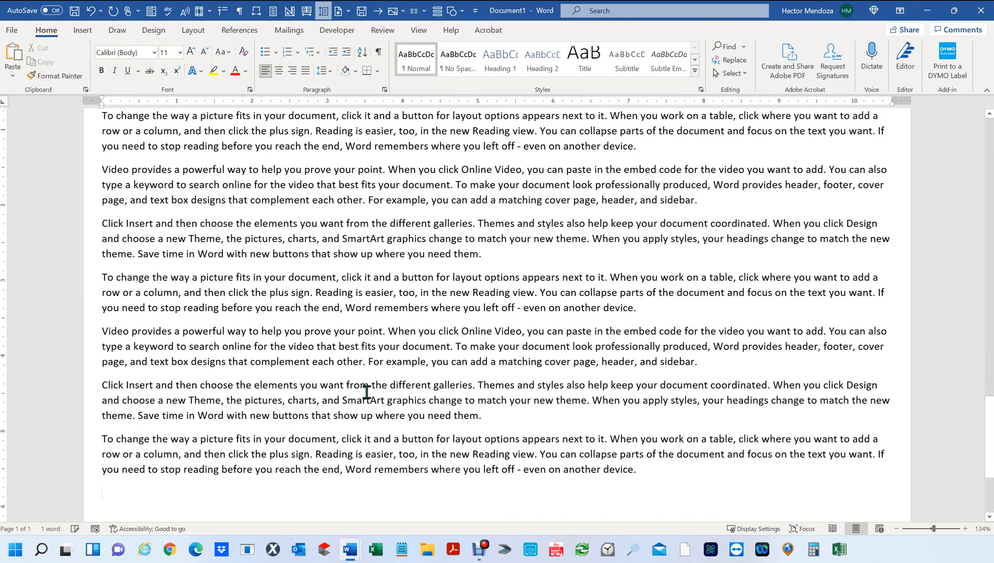
Show the paragraph marks and other hidden formatting symbols in the new document
{"action": "scroll", "coordinate": [367, 391], "scroll_direction": "up", "scroll_amount": 3, "text": "ctrl"}
{"action": "scroll", "coordinate": [381, 383], "scroll_direction": "down", "scroll_amount": 7, "text": "ctrl"}
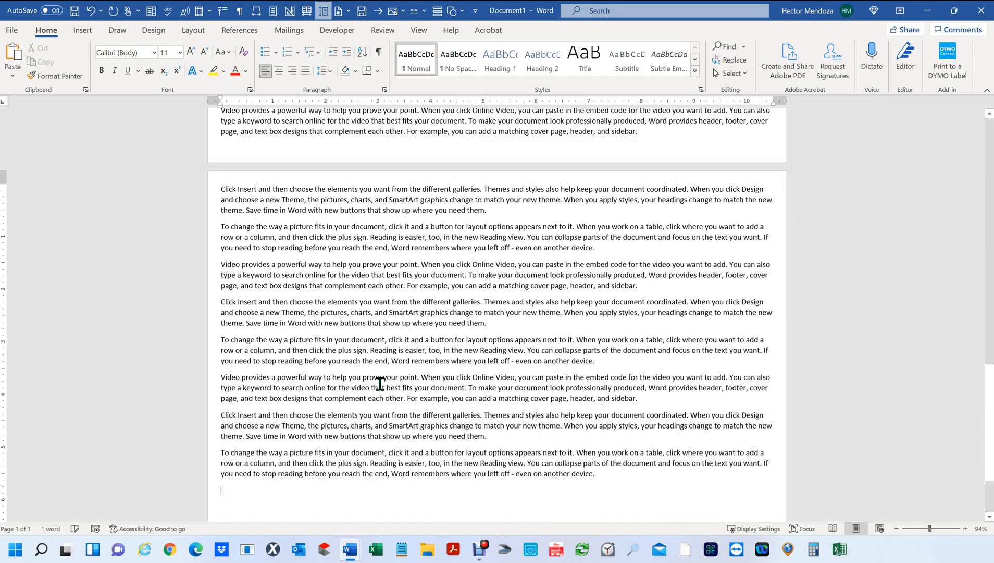
{"action": "scroll", "coordinate": [380, 383], "scroll_direction": "up", "scroll_amount": 8}
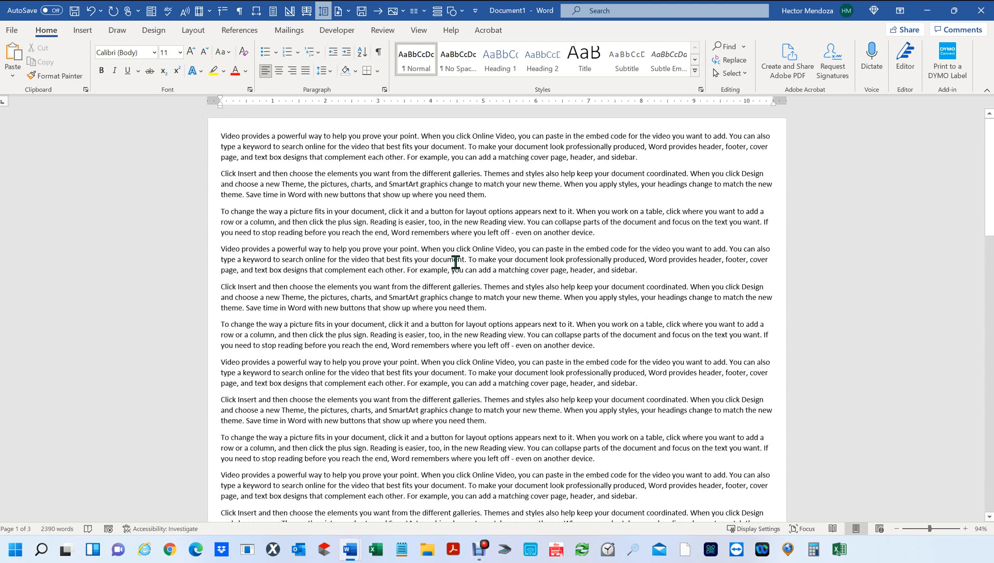
{"action": "left_click", "coordinate": [378, 54]}
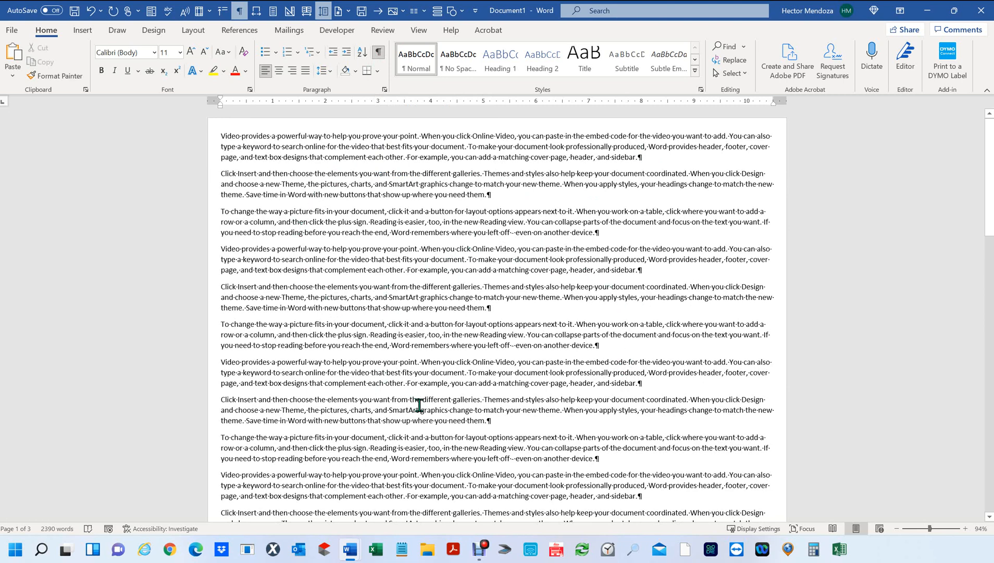
{"action": "scroll", "coordinate": [501, 307], "scroll_direction": "up", "scroll_amount": 1}
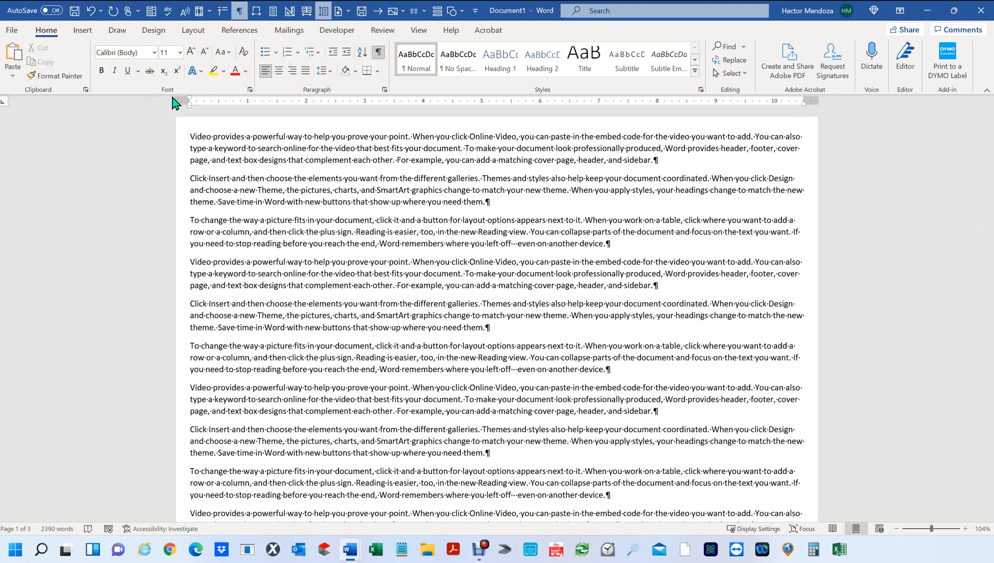
Remove the space after every paragraph in the whole document
{"action": "left_click", "coordinate": [329, 72]}
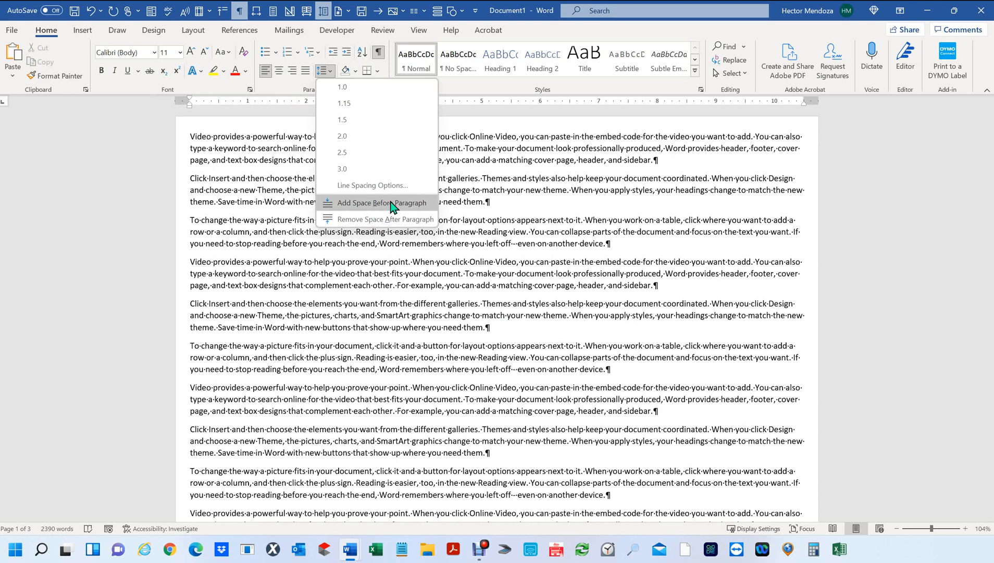
{"action": "left_click", "coordinate": [358, 220]}
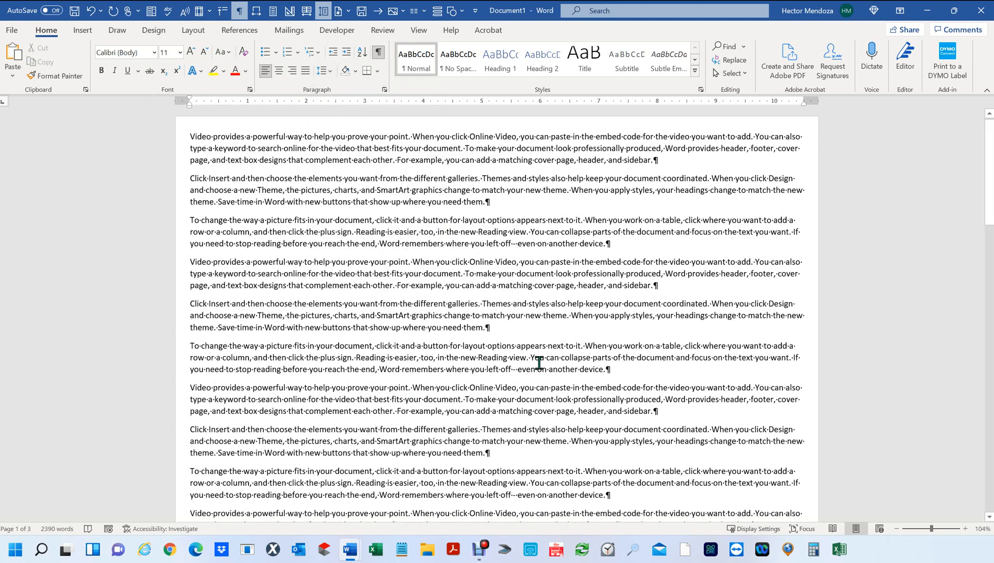
{"action": "key", "text": "ctrl+a"}
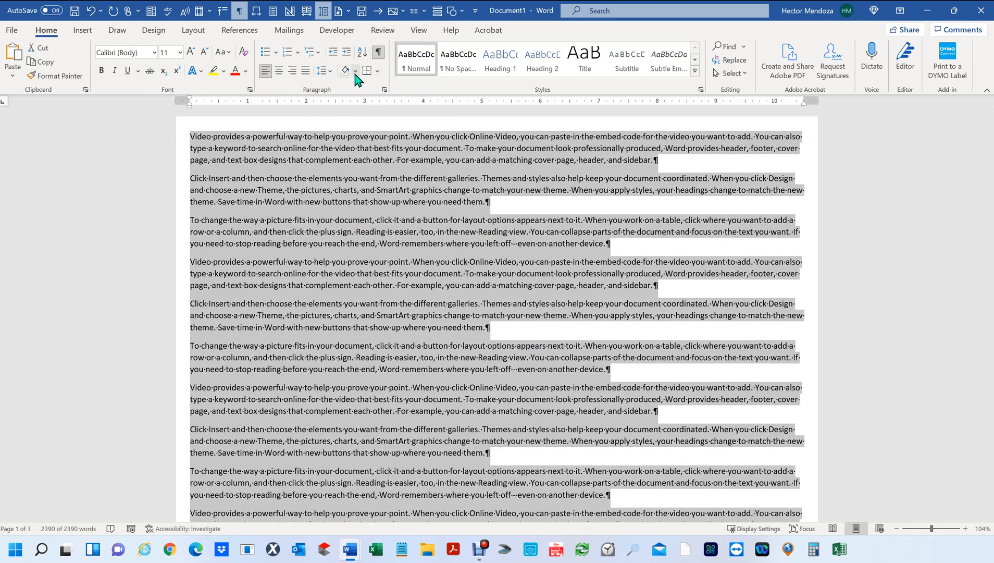
{"action": "left_click", "coordinate": [331, 71]}
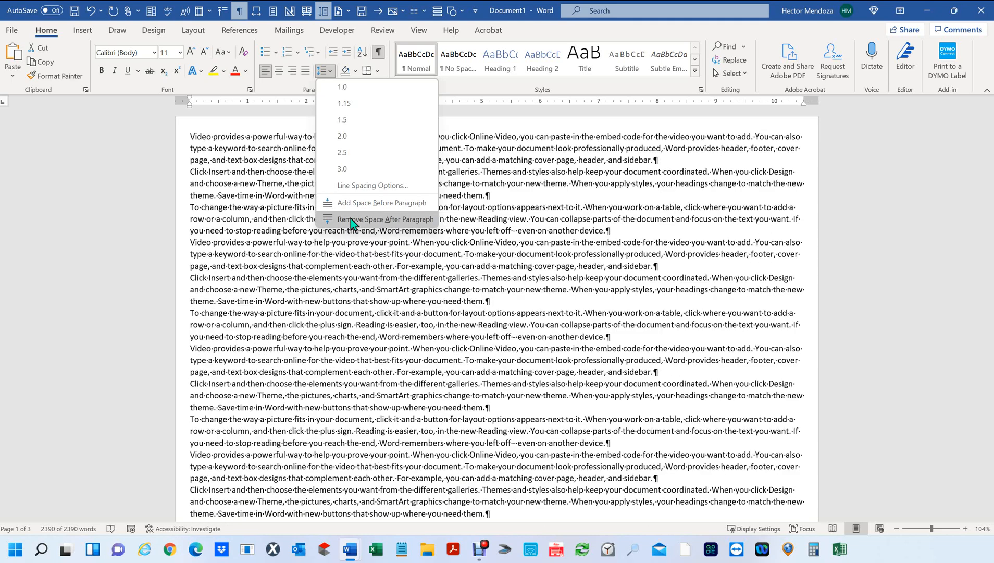
{"action": "left_click", "coordinate": [351, 219]}
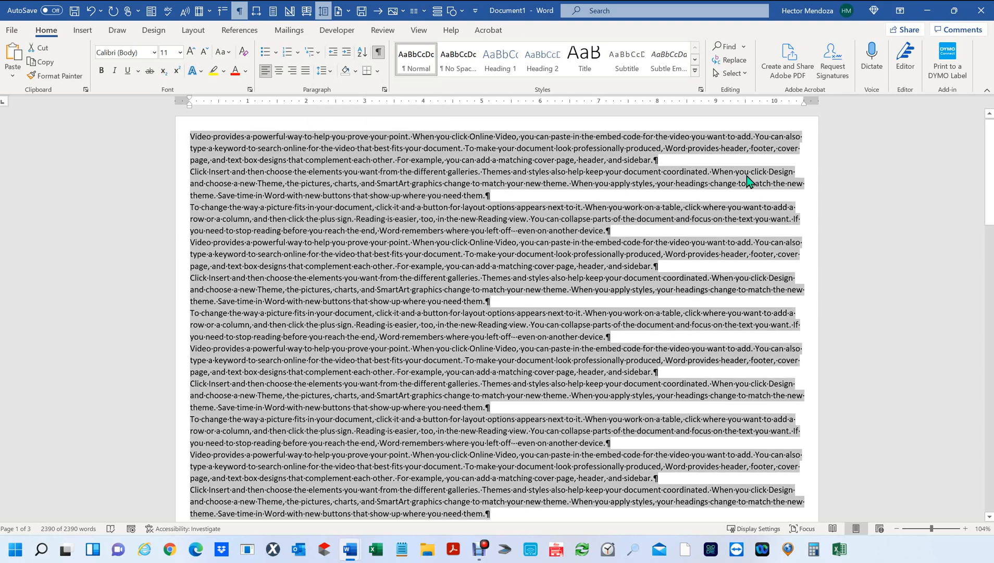
Set up a find and replace that swaps each paragraph mark (^p) for a tab character and paragraph mark (^t^p)
{"action": "left_click", "coordinate": [675, 158]}
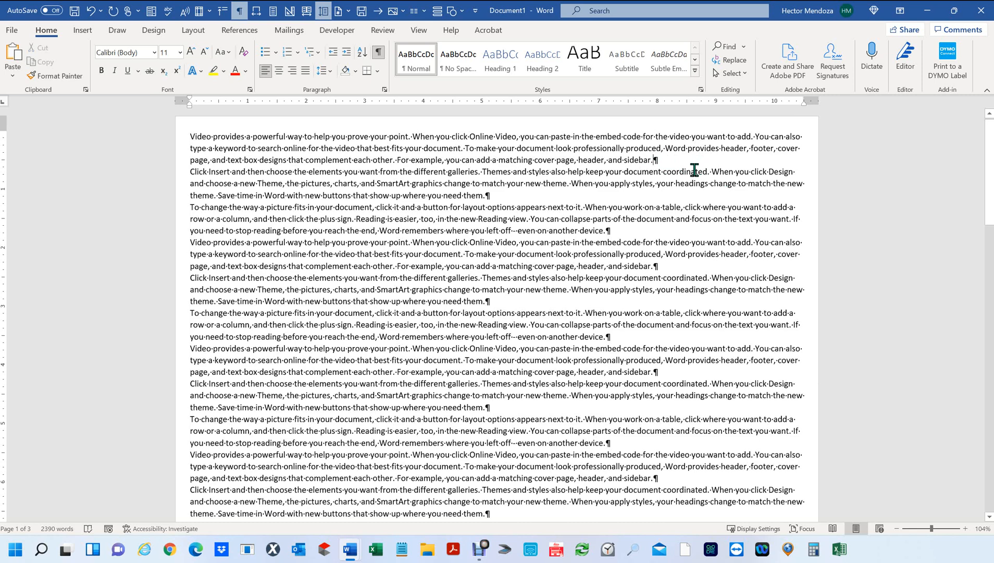
{"action": "key", "text": "ctrl+f"}
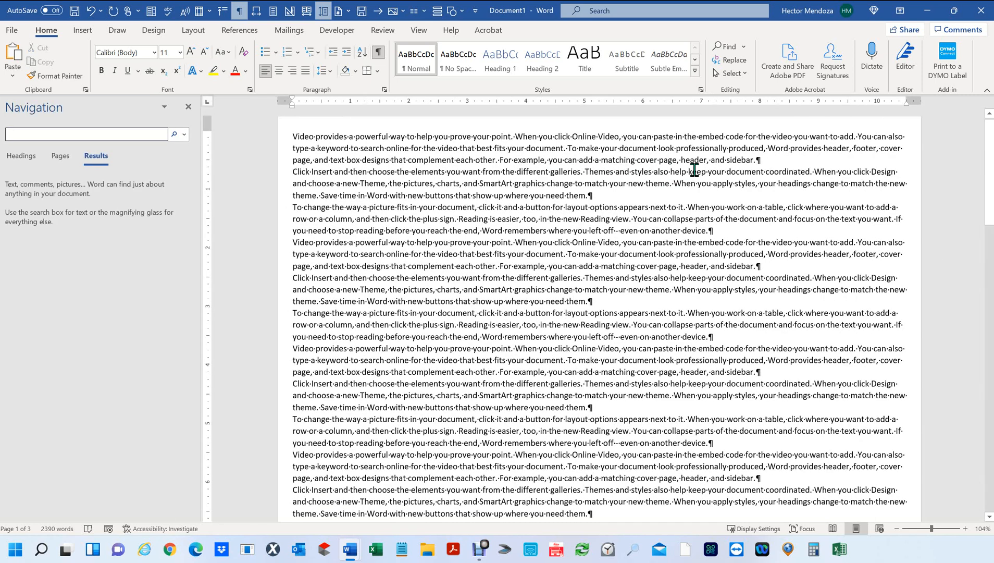
{"action": "left_click", "coordinate": [185, 134]}
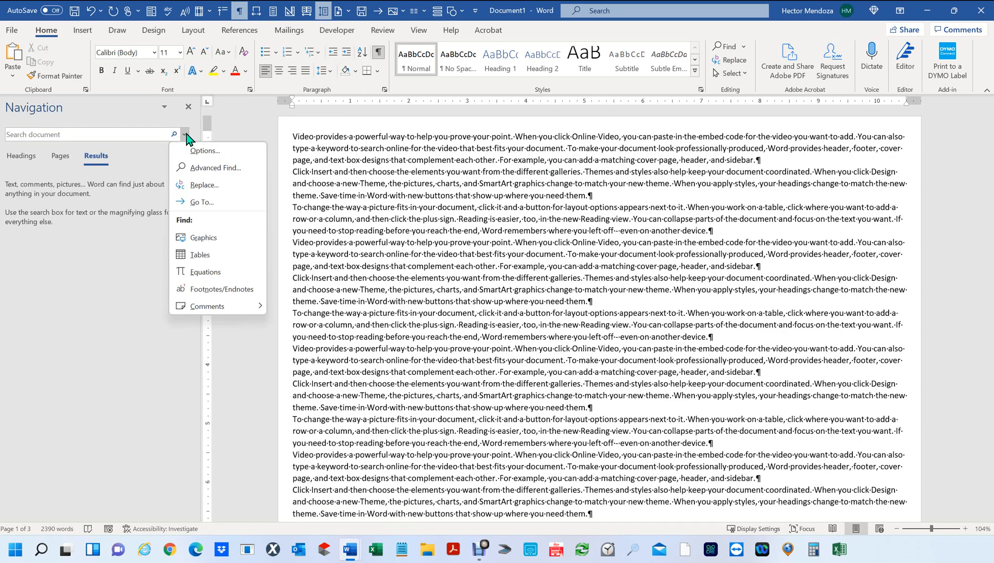
{"action": "left_click", "coordinate": [223, 189]}
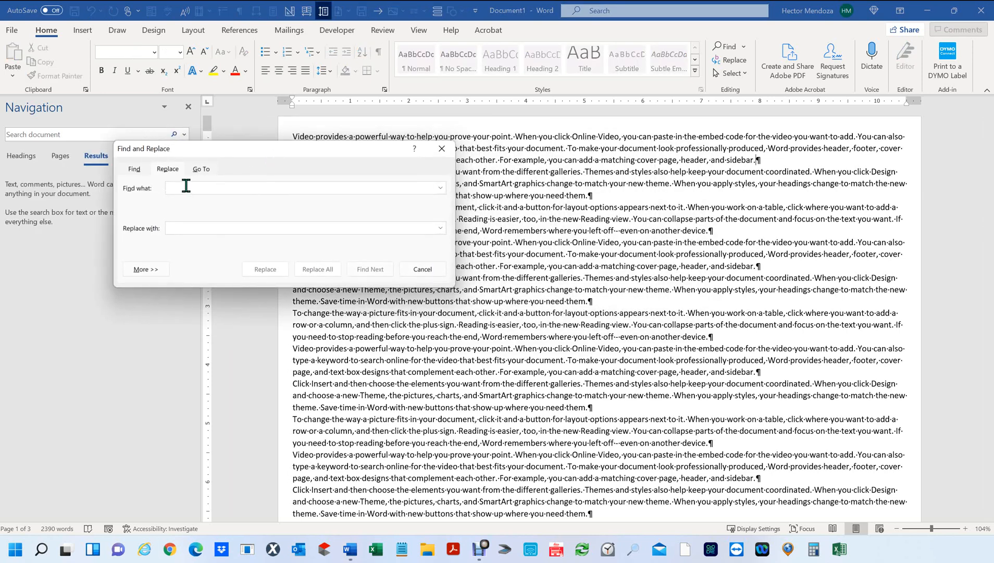
{"action": "left_click", "coordinate": [146, 269]}
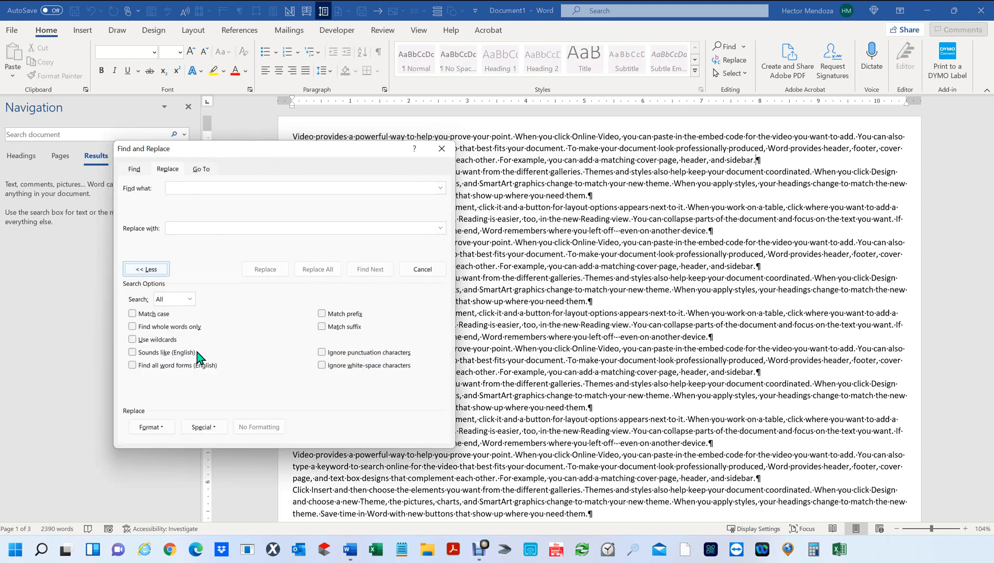
{"action": "left_click", "coordinate": [204, 427]}
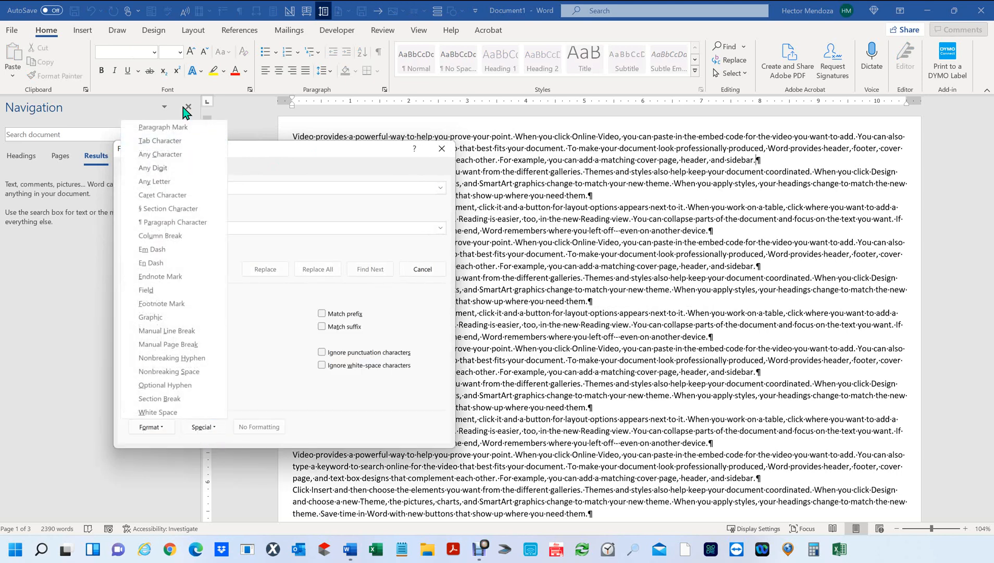
{"action": "left_click", "coordinate": [158, 128]}
{"action": "left_click", "coordinate": [186, 228]}
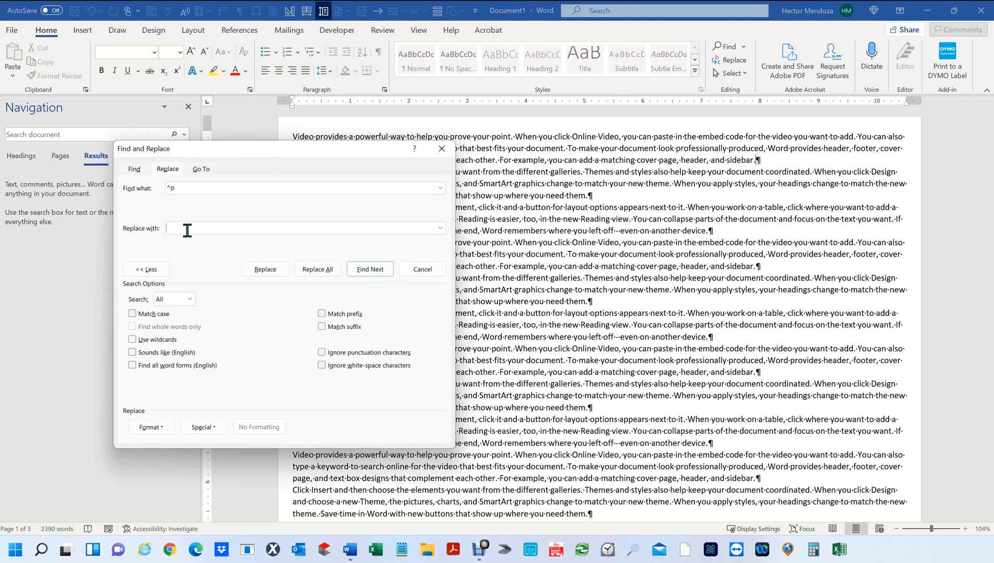
{"action": "left_click", "coordinate": [214, 428]}
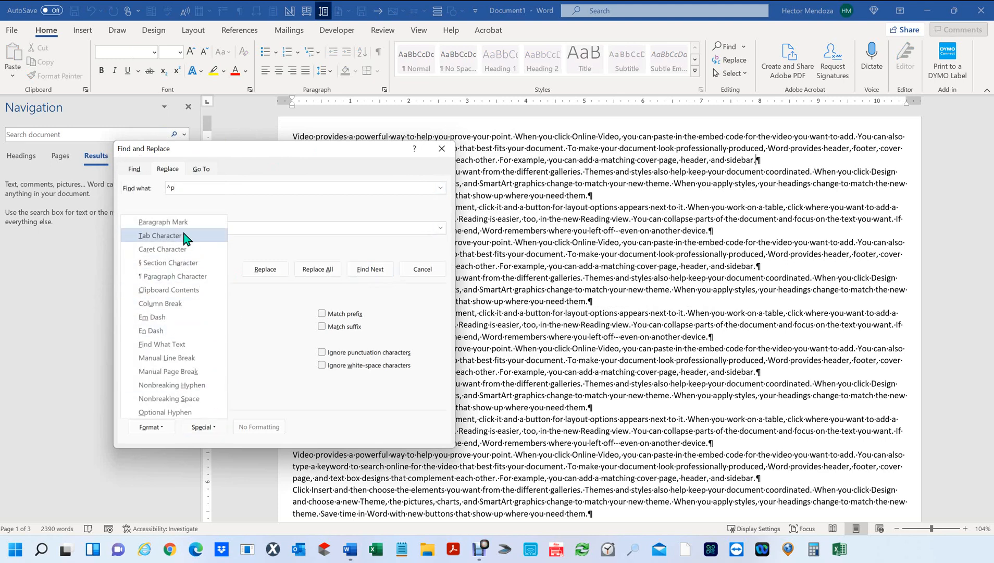
{"action": "left_click", "coordinate": [184, 229]}
{"action": "left_click", "coordinate": [224, 428]}
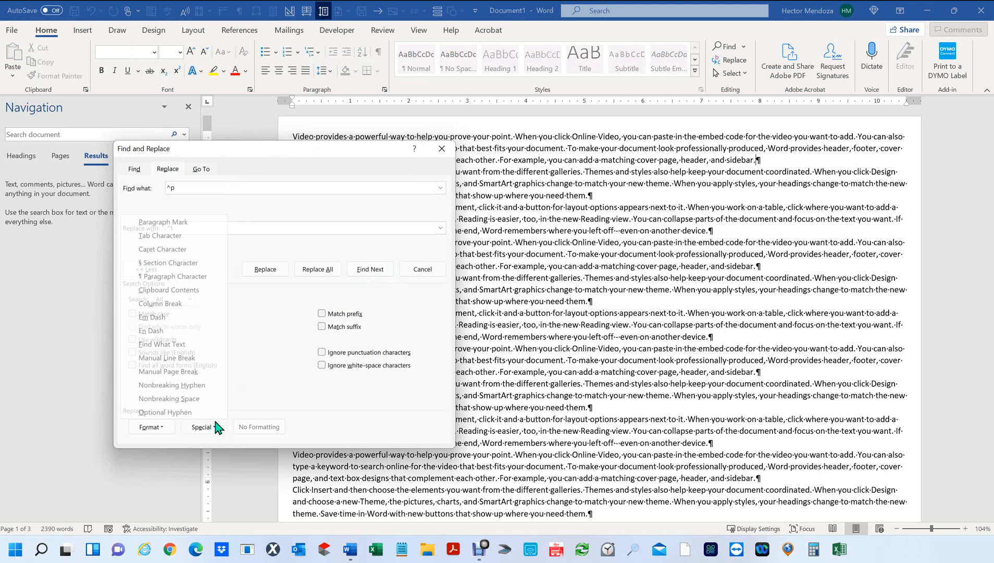
{"action": "left_click", "coordinate": [179, 221]}
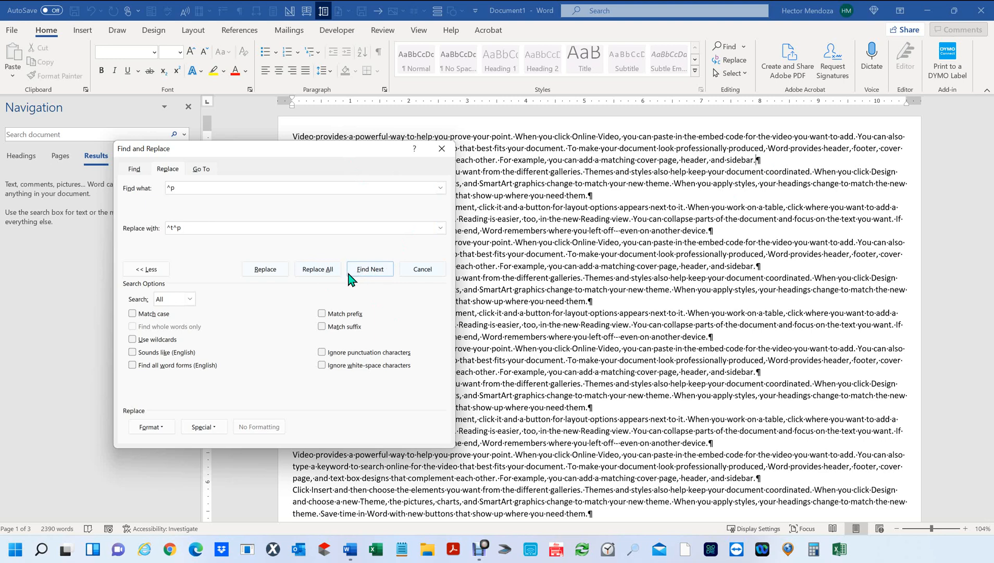
Run the ^p to ^t^p replacement on the whole document twice and close the Find and Replace dialog
{"action": "left_click", "coordinate": [317, 270]}
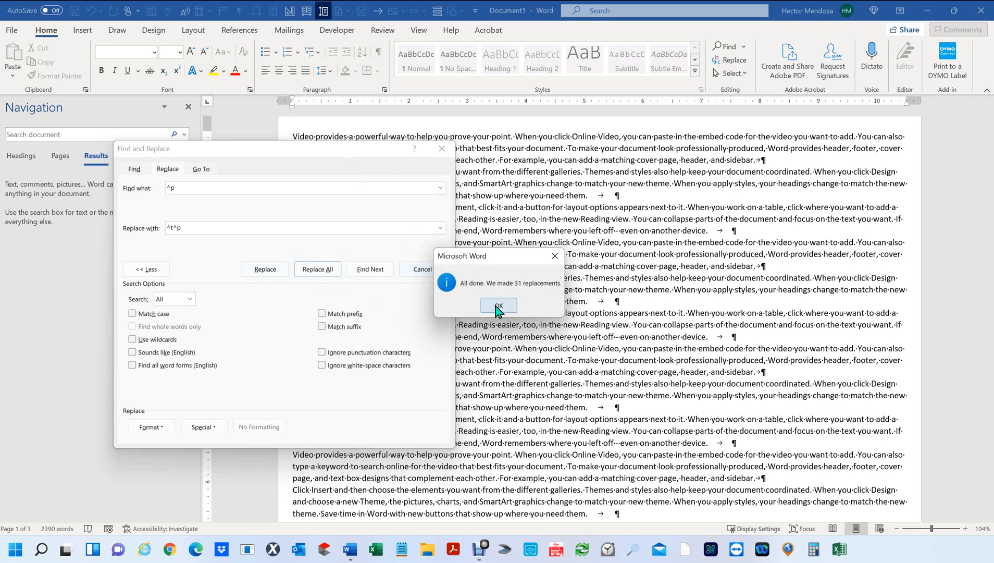
{"action": "left_click", "coordinate": [497, 306]}
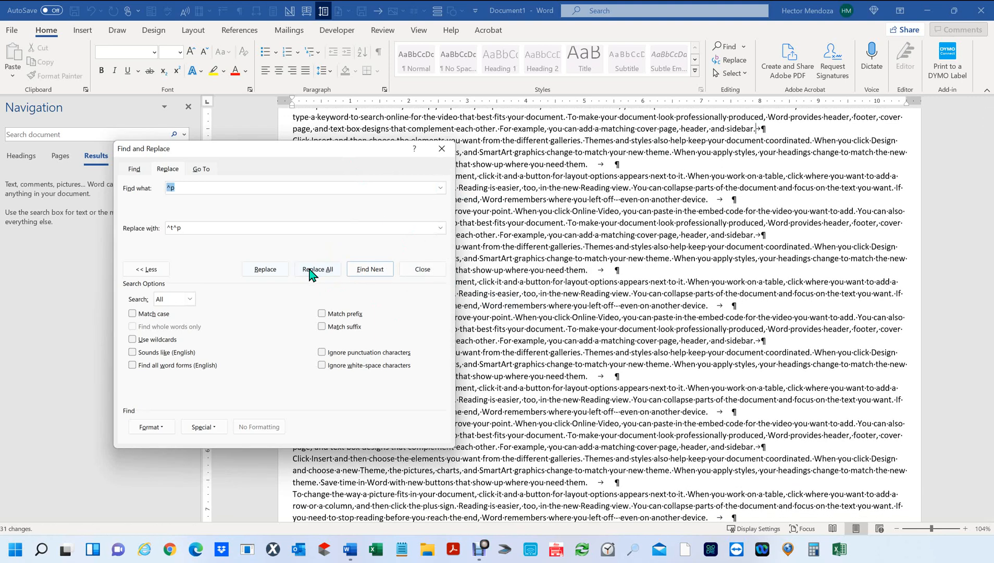
{"action": "left_click", "coordinate": [311, 271]}
{"action": "left_click", "coordinate": [506, 306]}
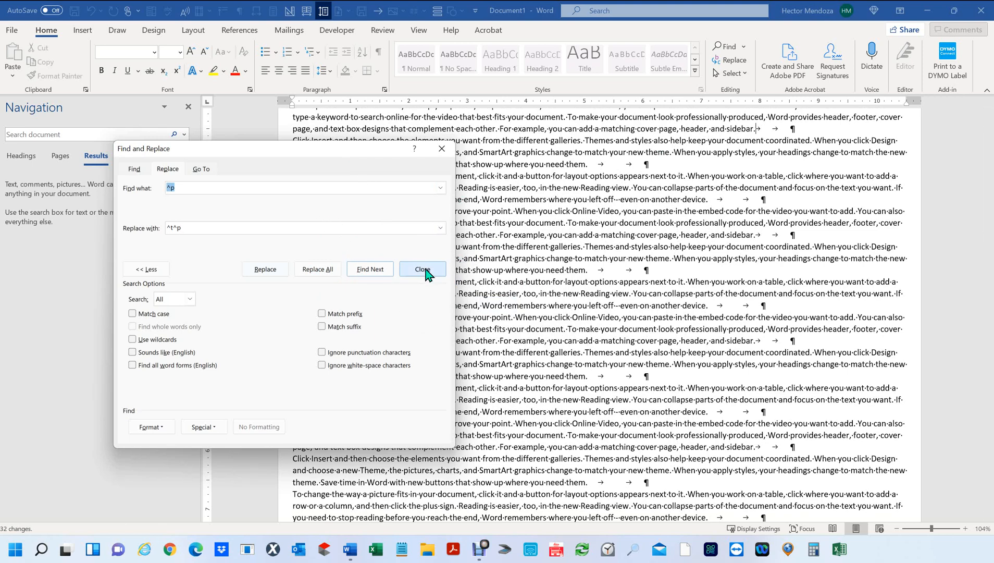
{"action": "left_click", "coordinate": [488, 190]}
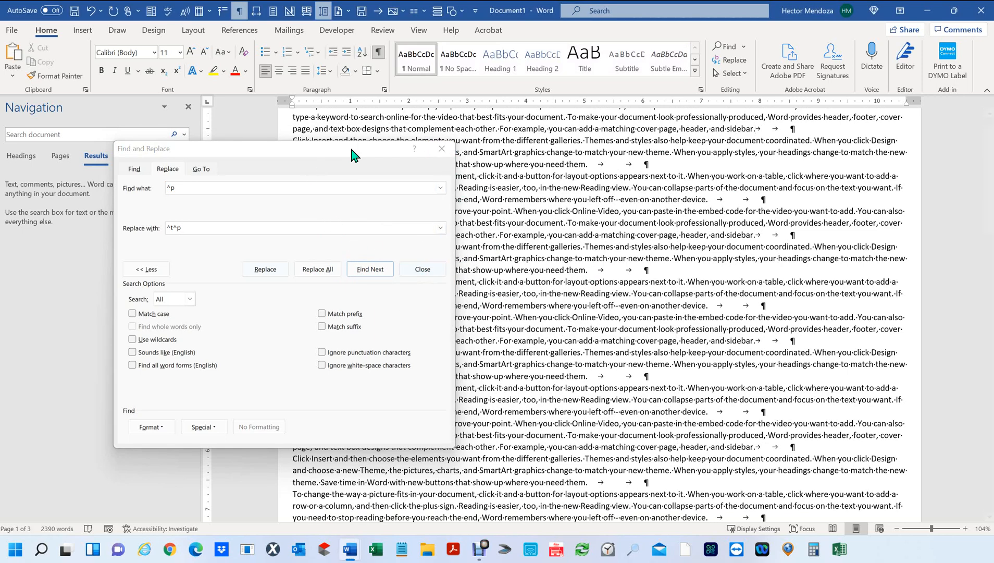
{"action": "left_click", "coordinate": [442, 149]}
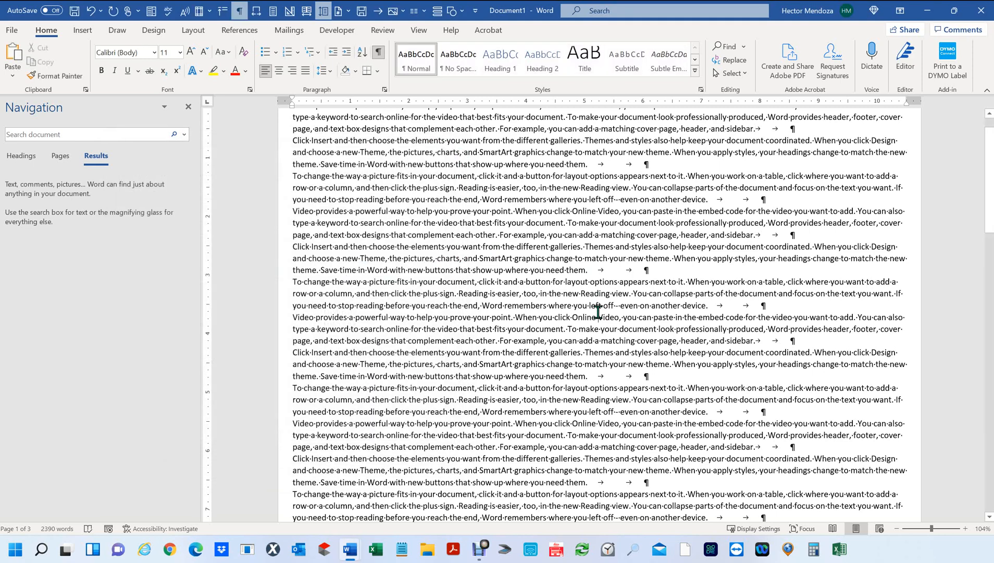
Undo both tab replacements and right-align the first paragraph
{"action": "key", "text": "ctrl+y"}
{"action": "key", "text": "ctrl+y"}
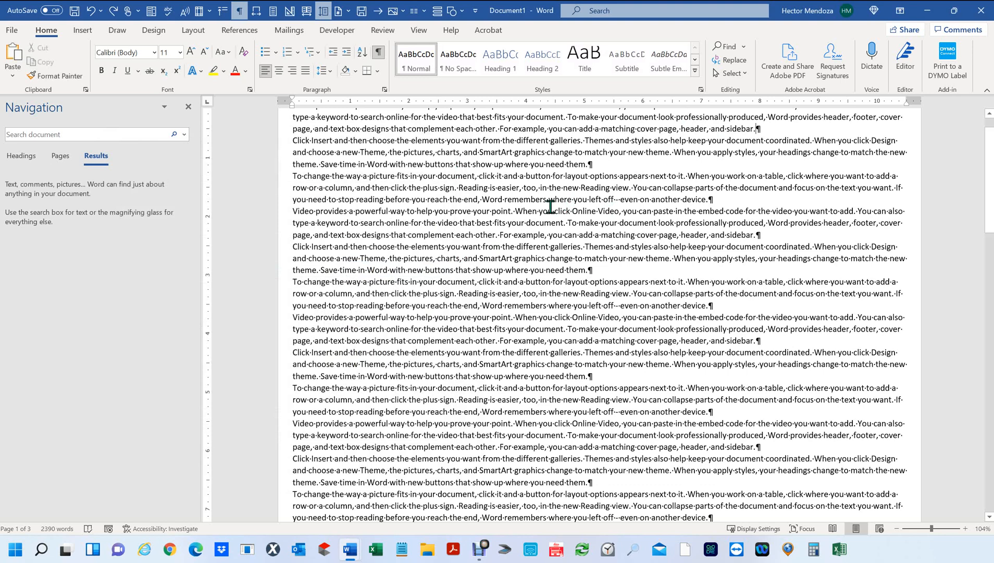
{"action": "key", "text": "ctrl+r"}
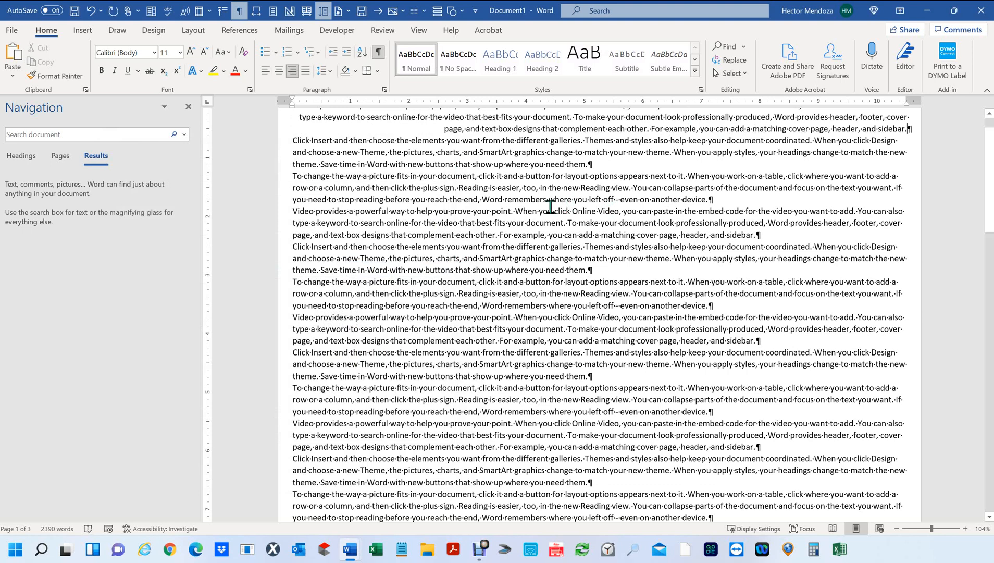
Replace every paragraph mark (^p) in the document with two paragraph marks (^p^p)
{"action": "left_click", "coordinate": [183, 135]}
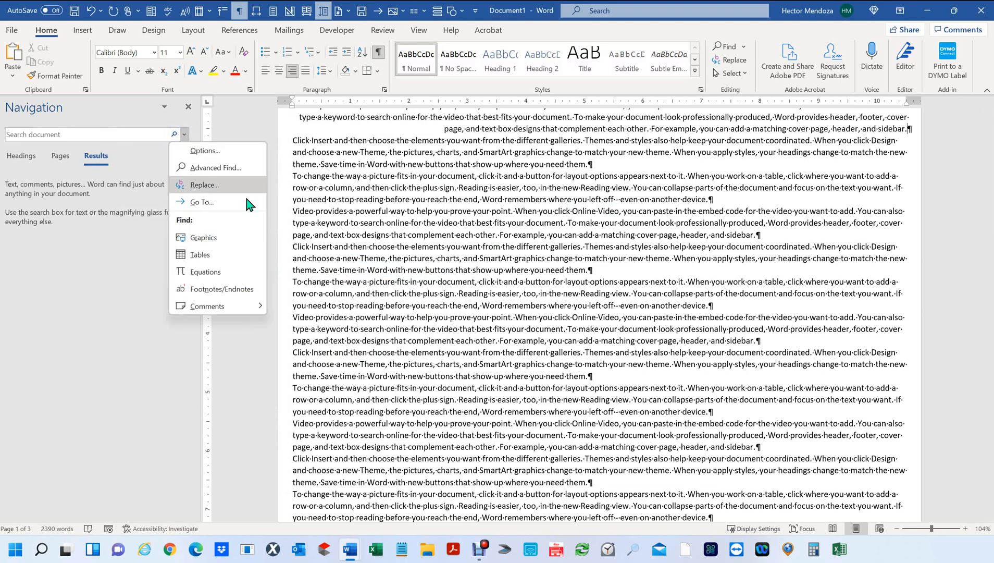
{"action": "left_click", "coordinate": [219, 186]}
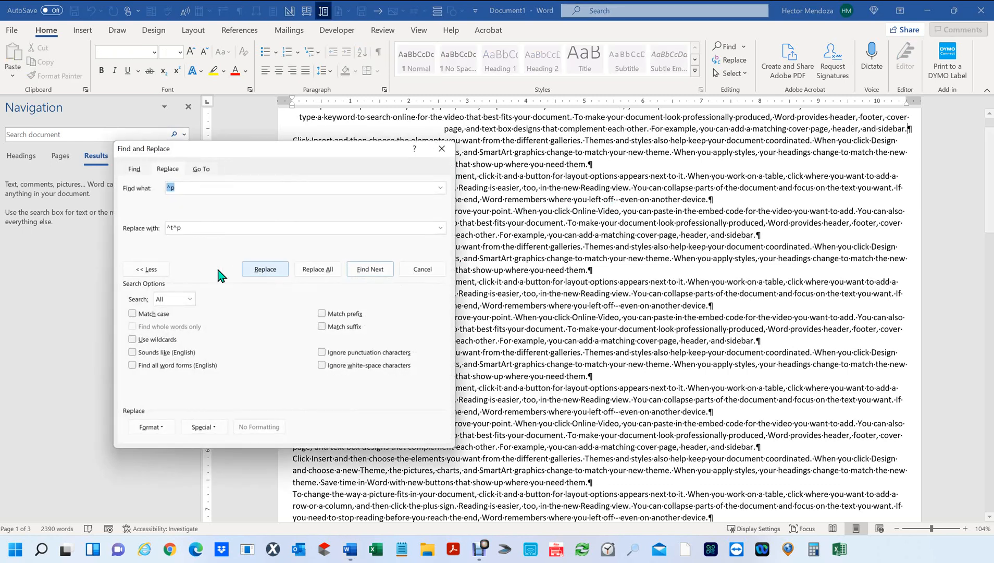
{"action": "left_click", "coordinate": [172, 227]}
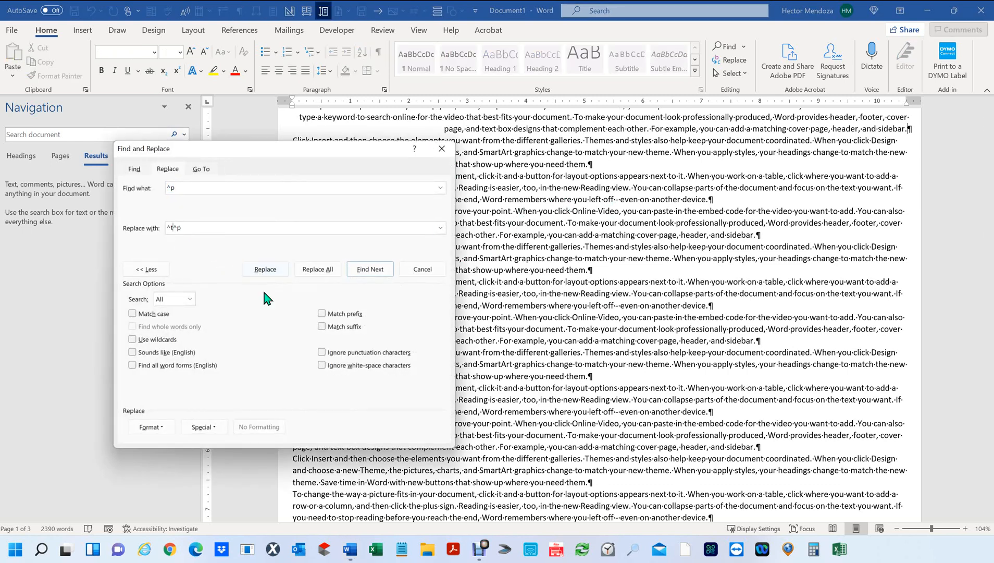
{"action": "key", "text": "BackSpace"}
{"action": "key", "text": "BackSpace"}
{"action": "left_click", "coordinate": [209, 428]}
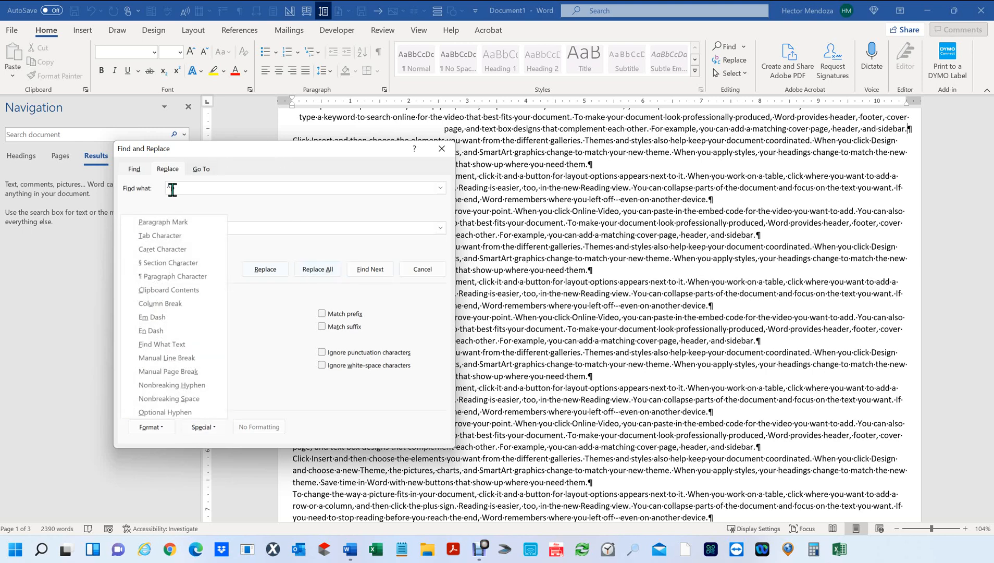
{"action": "left_click", "coordinate": [165, 222]}
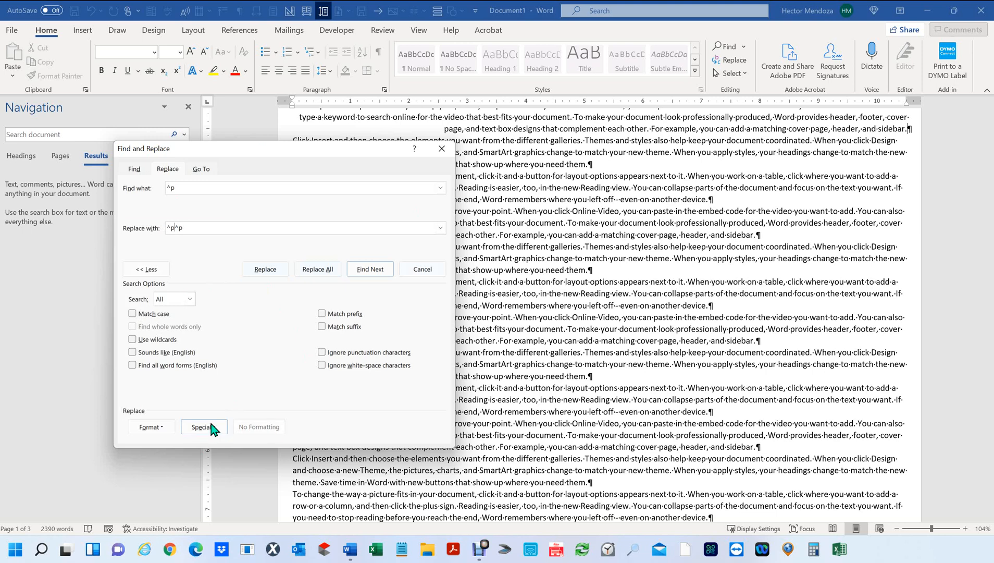
{"action": "left_click", "coordinate": [327, 270]}
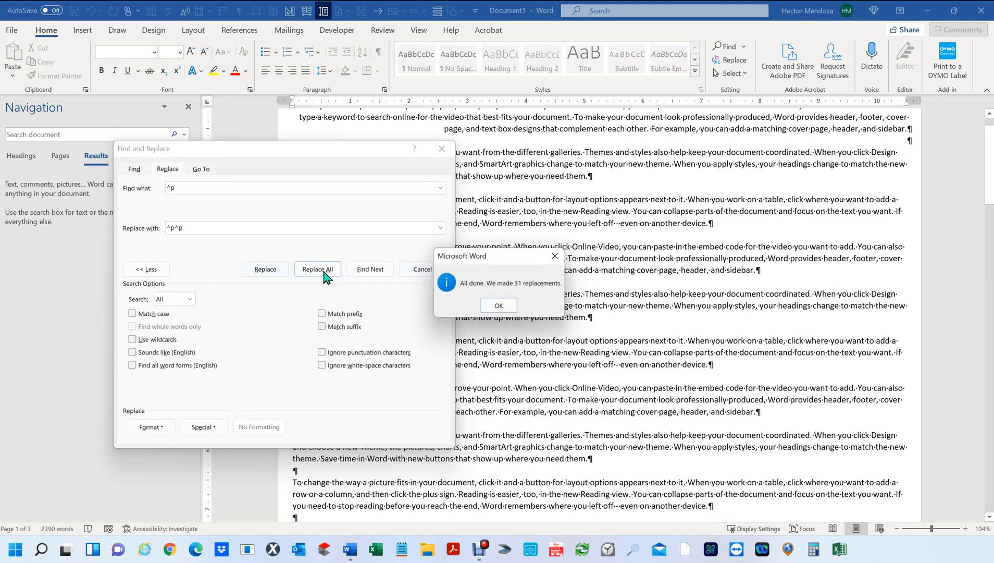
{"action": "left_click", "coordinate": [498, 304]}
{"action": "left_click", "coordinate": [441, 150]}
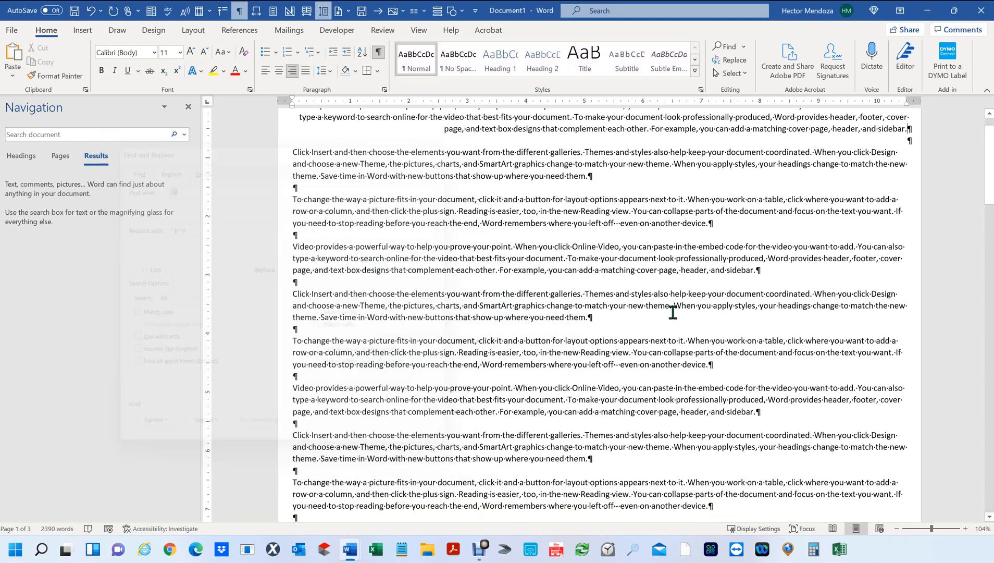
Undo the double paragraph mark replacement and the first paragraph's right alignment
{"action": "scroll", "coordinate": [702, 336], "scroll_direction": "up", "scroll_amount": 1}
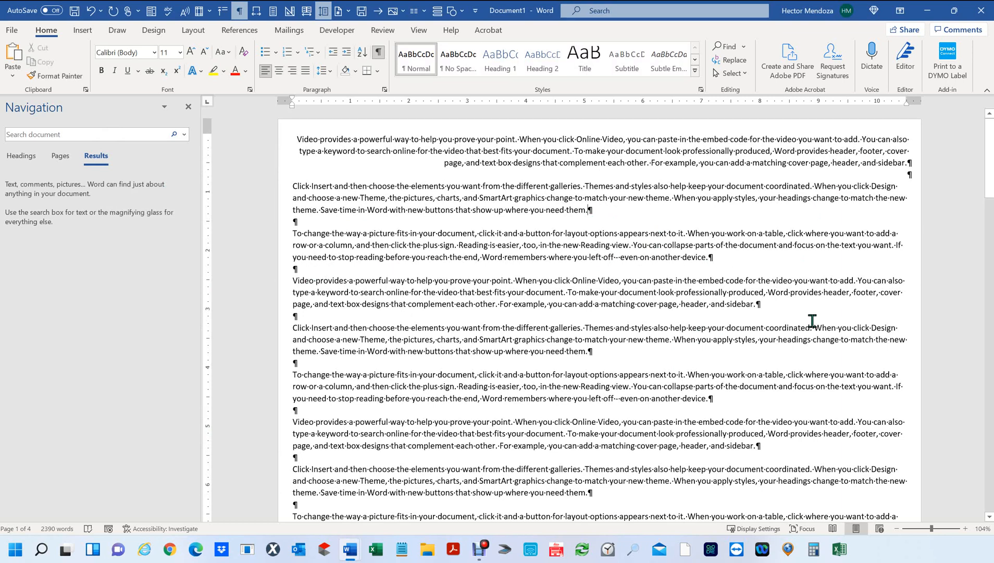
{"action": "key", "text": "ctrl+z"}
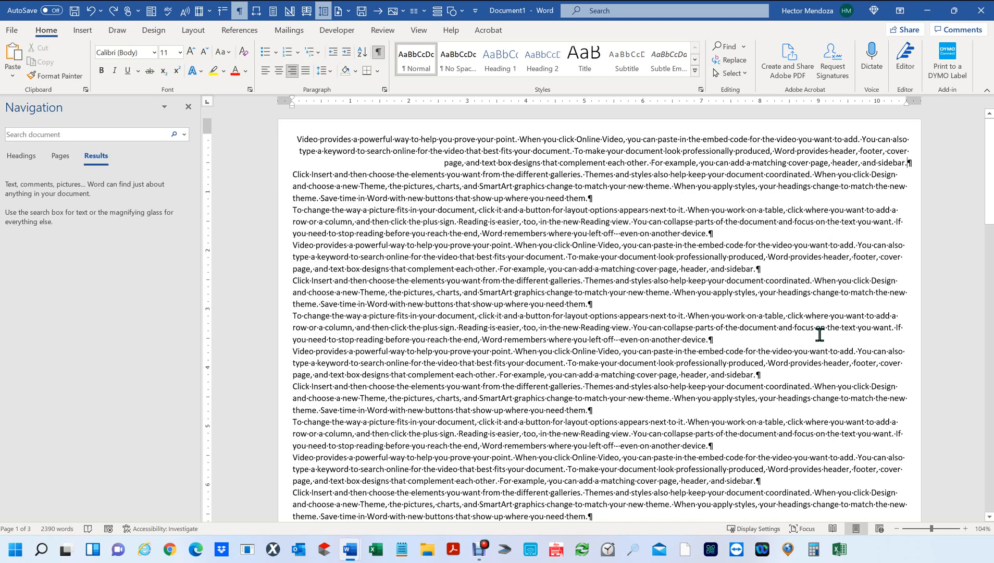
{"action": "key", "text": "ctrl+z"}
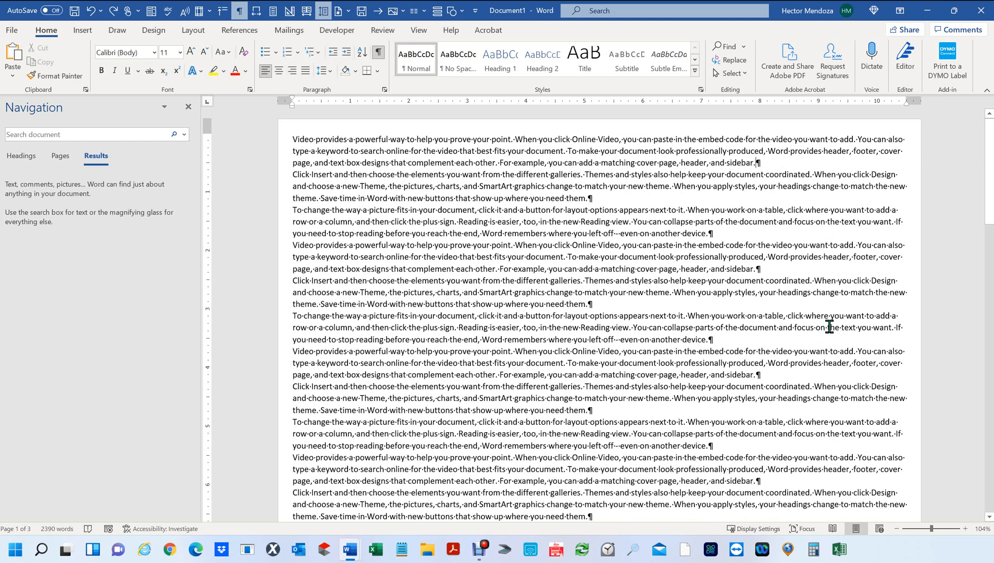
Close the sample-paragraph document without saving it
{"action": "left_click", "coordinate": [981, 11]}
{"action": "left_click", "coordinate": [539, 338]}
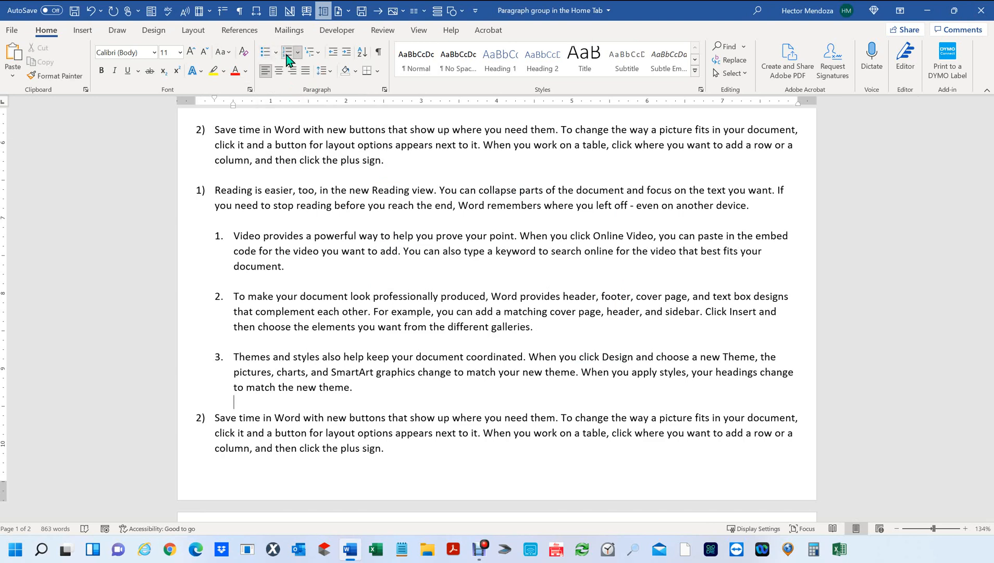
Look through the multilevel list styles and the list levels available for the numbered sub-items, leaving the list as it is
{"action": "left_click", "coordinate": [319, 52]}
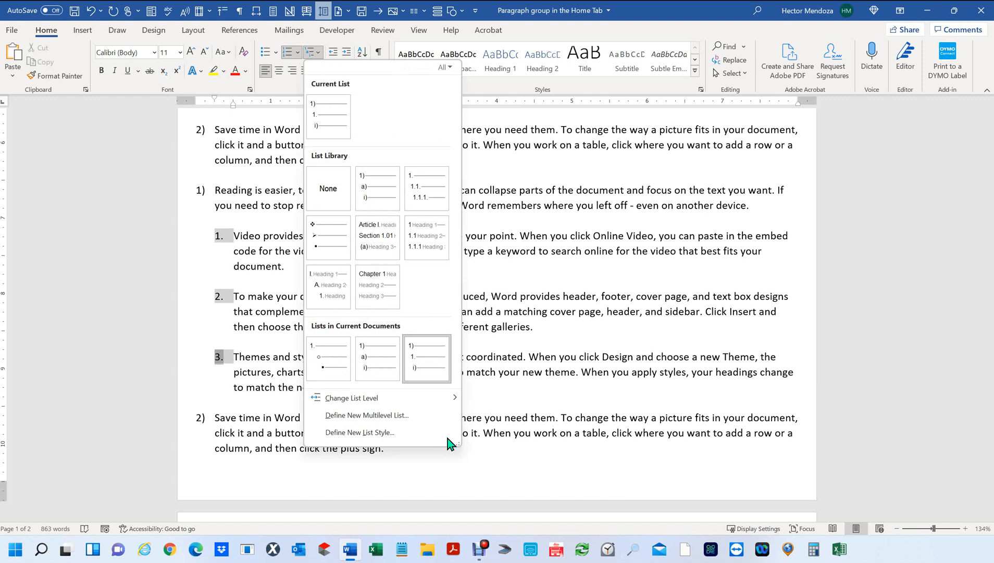
{"action": "mouse_move", "coordinate": [444, 397]}
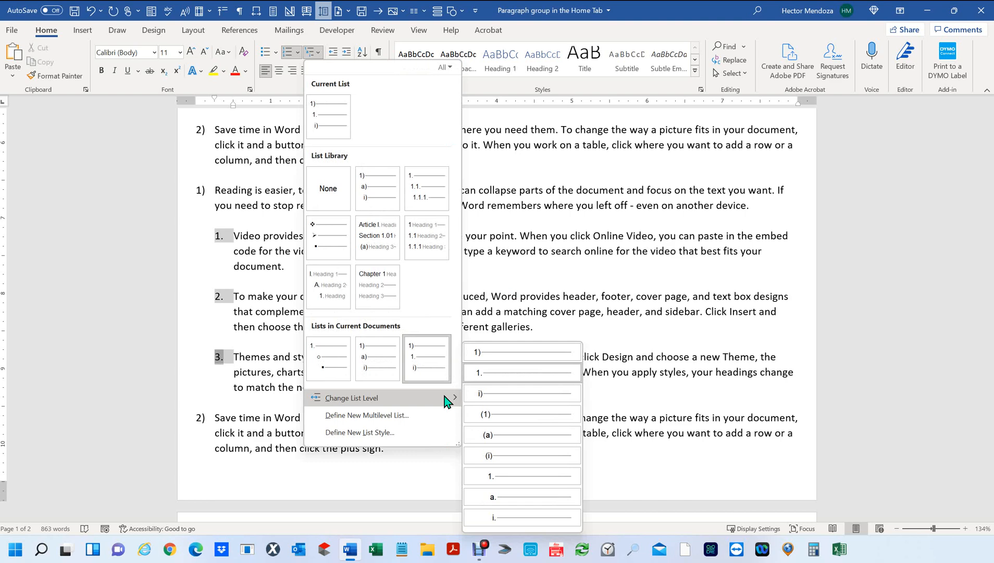
{"action": "left_click", "coordinate": [567, 294]}
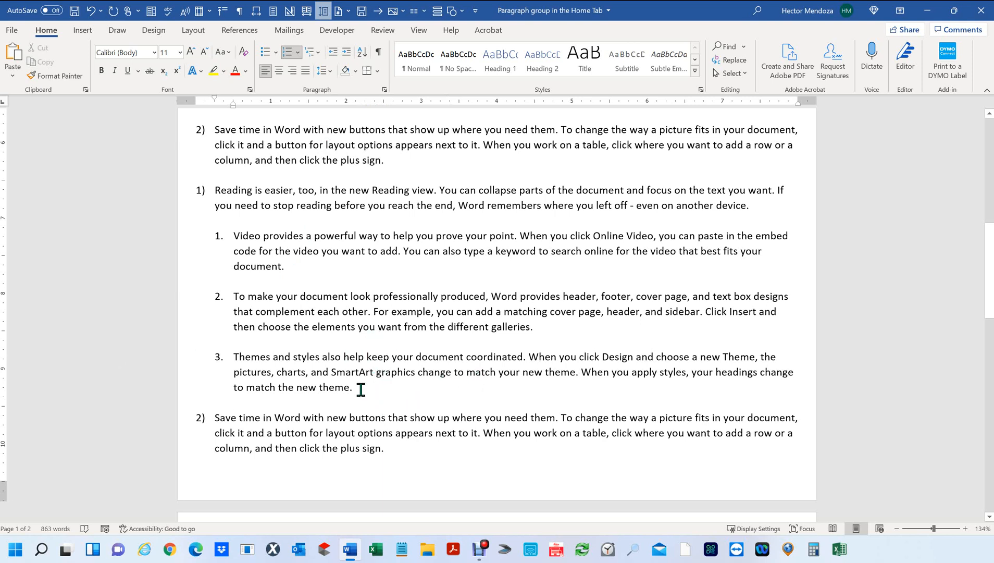
Decrease the indent of the three sub-items under "Reading is easier" by one level, and increase it by two levels
{"action": "left_click_drag", "start_coordinate": [365, 386], "coordinate": [204, 237]}
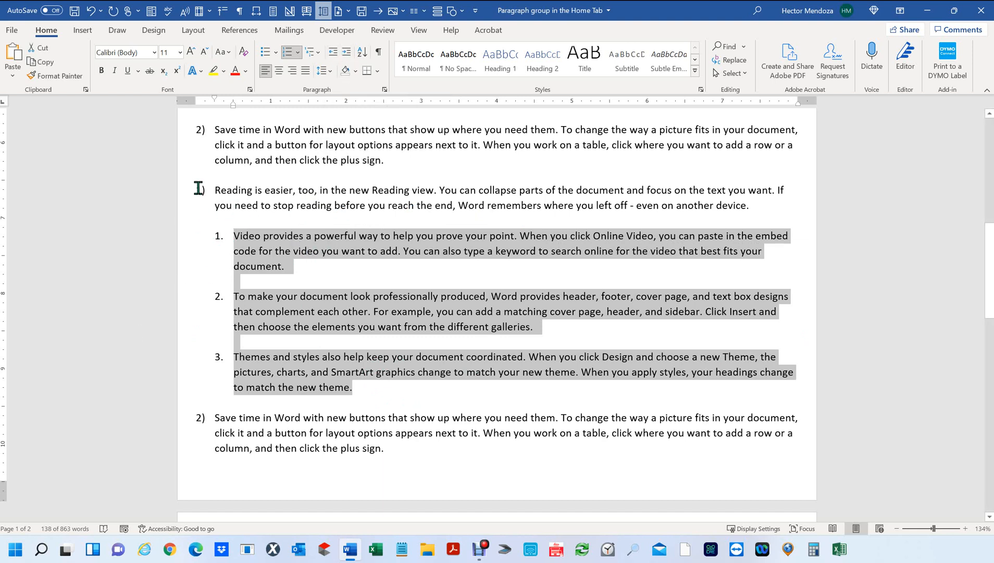
{"action": "left_click", "coordinate": [332, 52]}
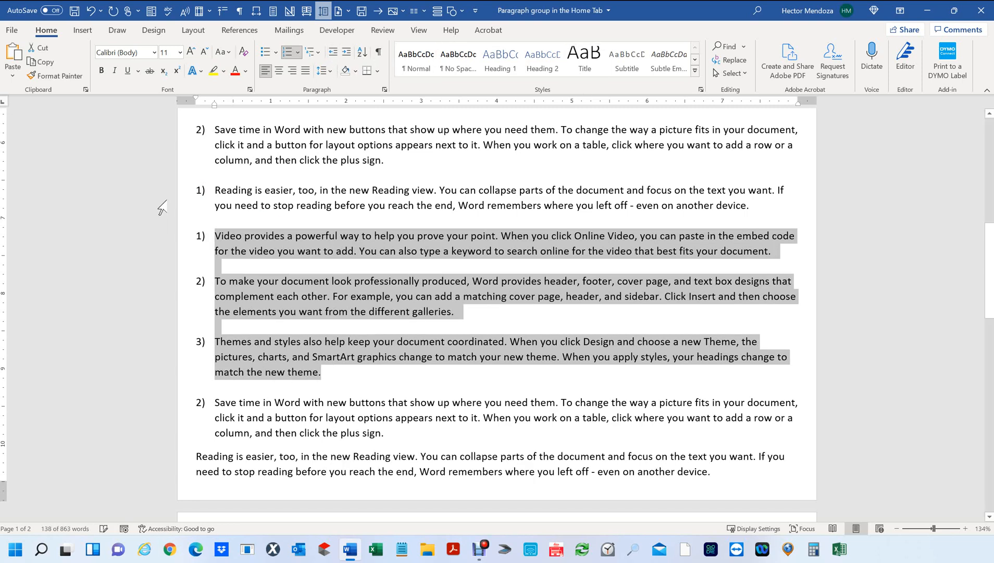
{"action": "left_click", "coordinate": [347, 54]}
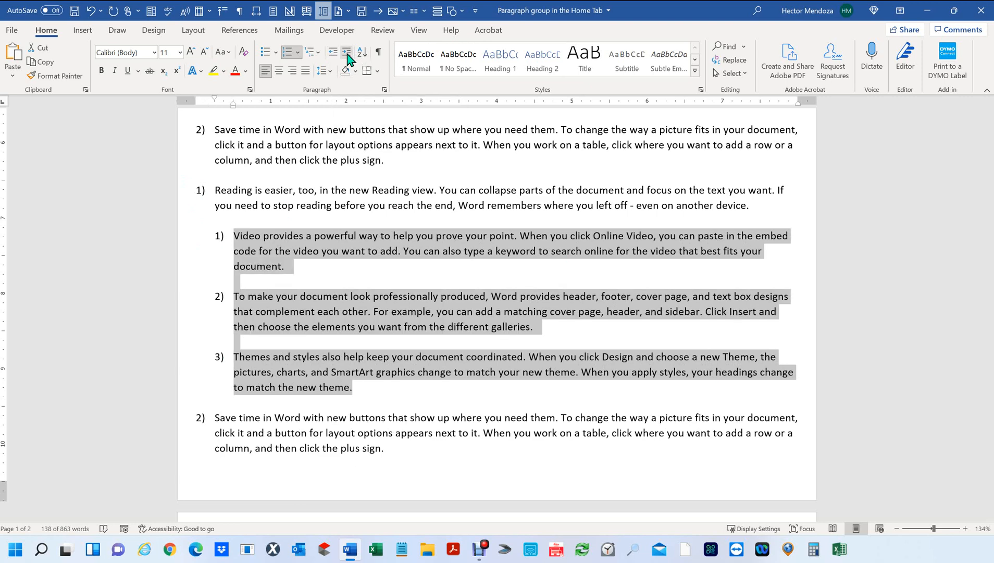
{"action": "left_click", "coordinate": [348, 55]}
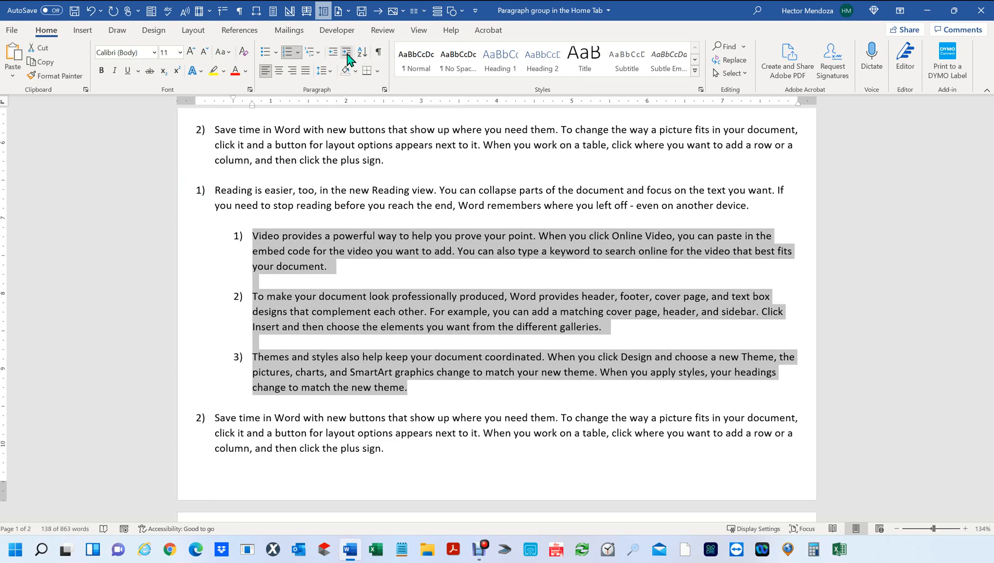
Increase the indent of the three sub-items under "Reading is easier" by four levels, and bring them back to their original indent
{"action": "left_click", "coordinate": [347, 55]}
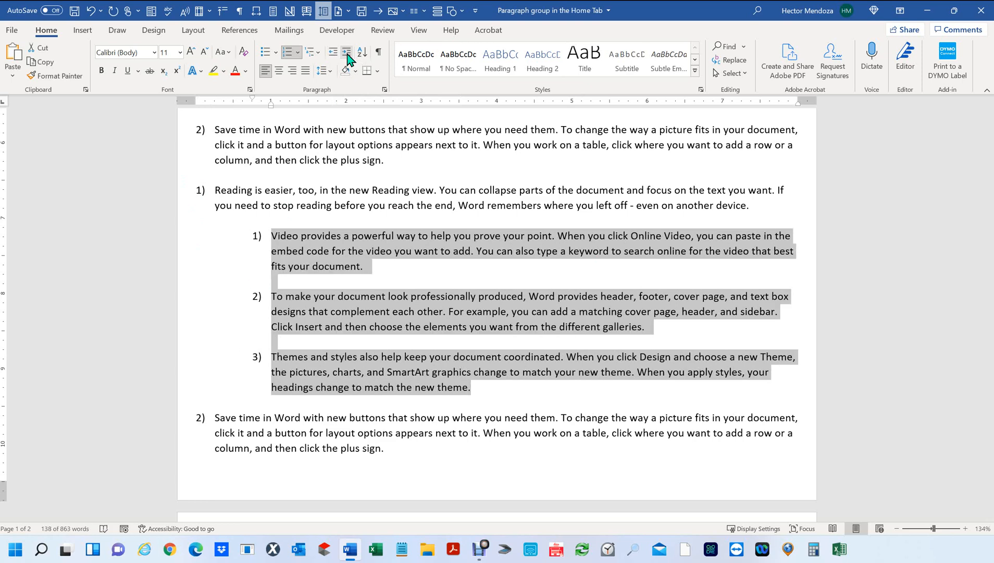
{"action": "left_click", "coordinate": [347, 54]}
{"action": "left_click", "coordinate": [347, 54]}
{"action": "left_click", "coordinate": [348, 54]}
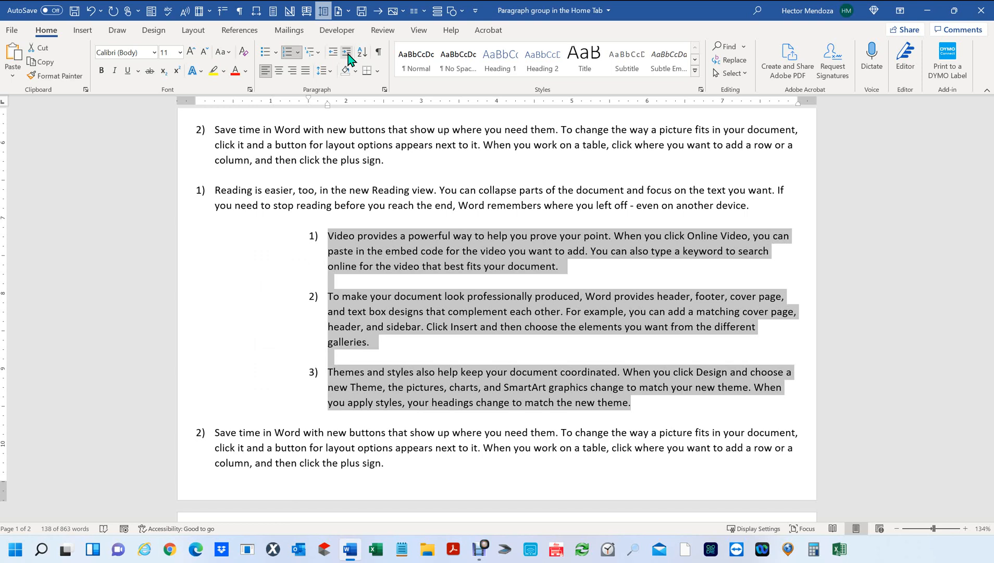
{"action": "left_click", "coordinate": [331, 52]}
{"action": "left_click", "coordinate": [332, 52]}
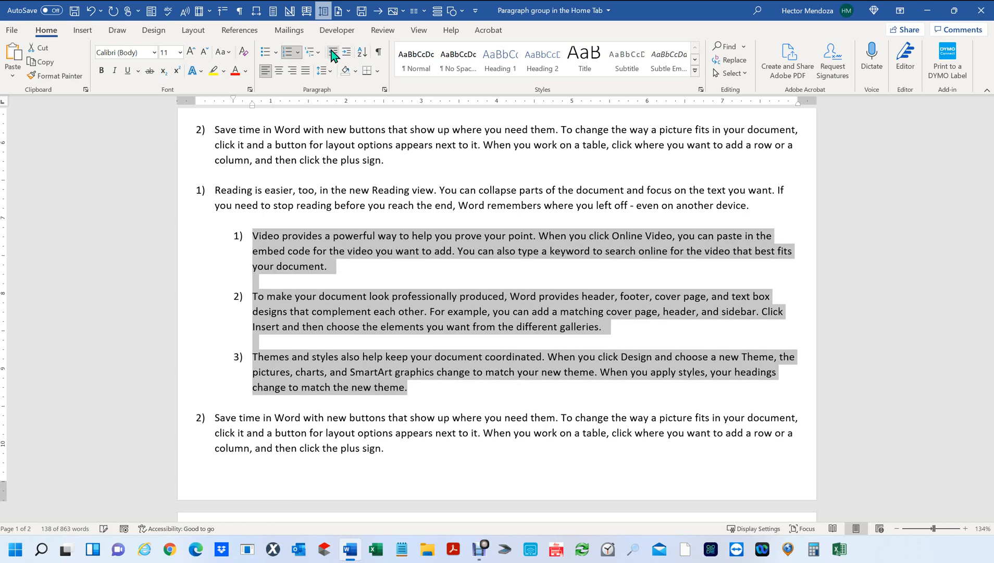
{"action": "left_click", "coordinate": [332, 52]}
{"action": "left_click", "coordinate": [347, 52]}
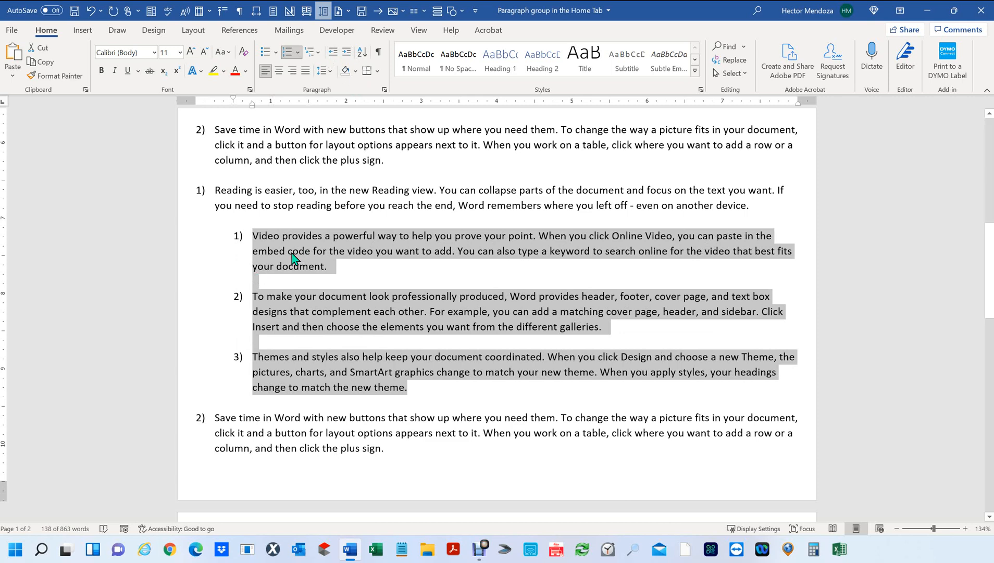
Look through the list commands for the selected sub-items and the Define New Multilevel List settings, and cancel
{"action": "right_click", "coordinate": [299, 242]}
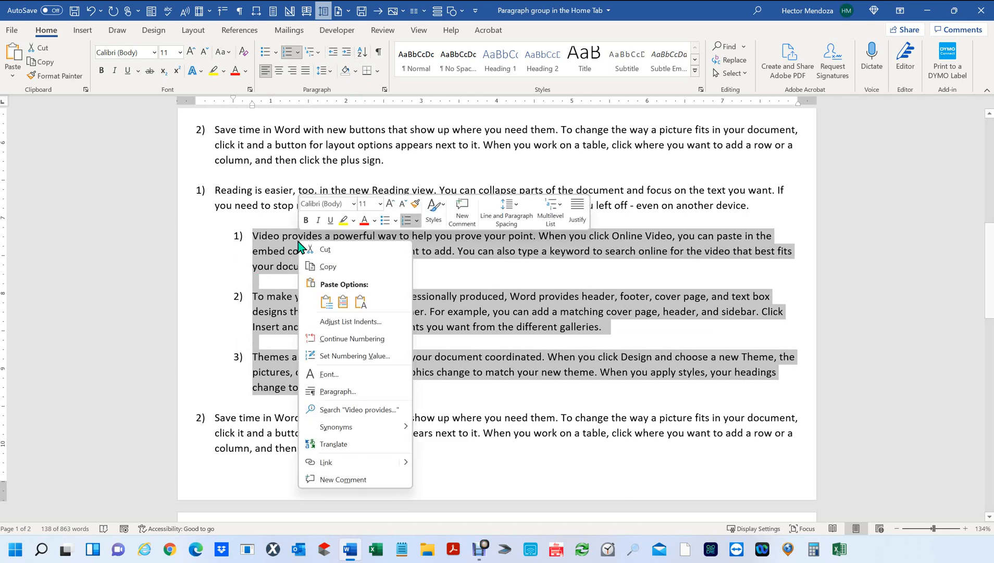
{"action": "key", "text": "Escape"}
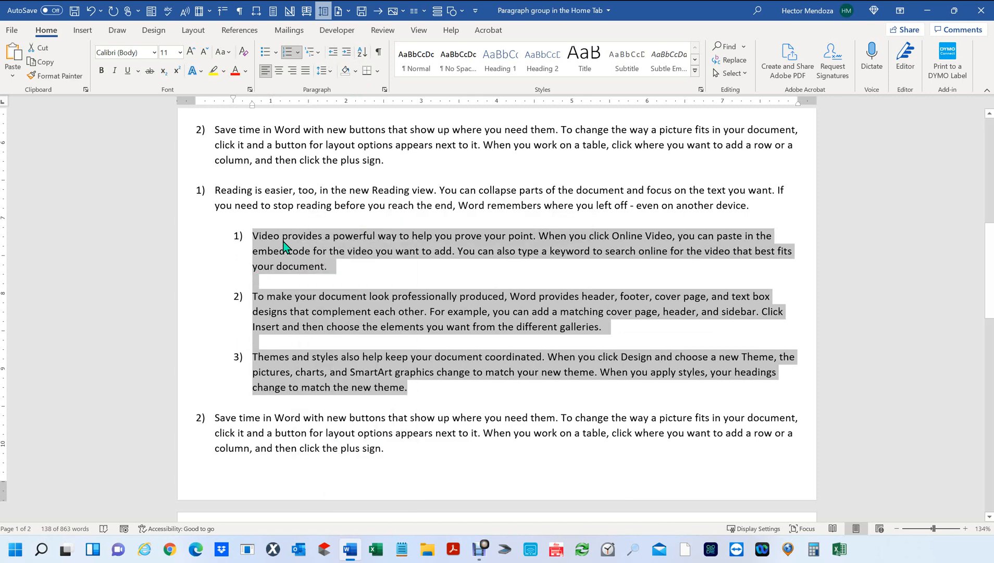
{"action": "left_click", "coordinate": [317, 52]}
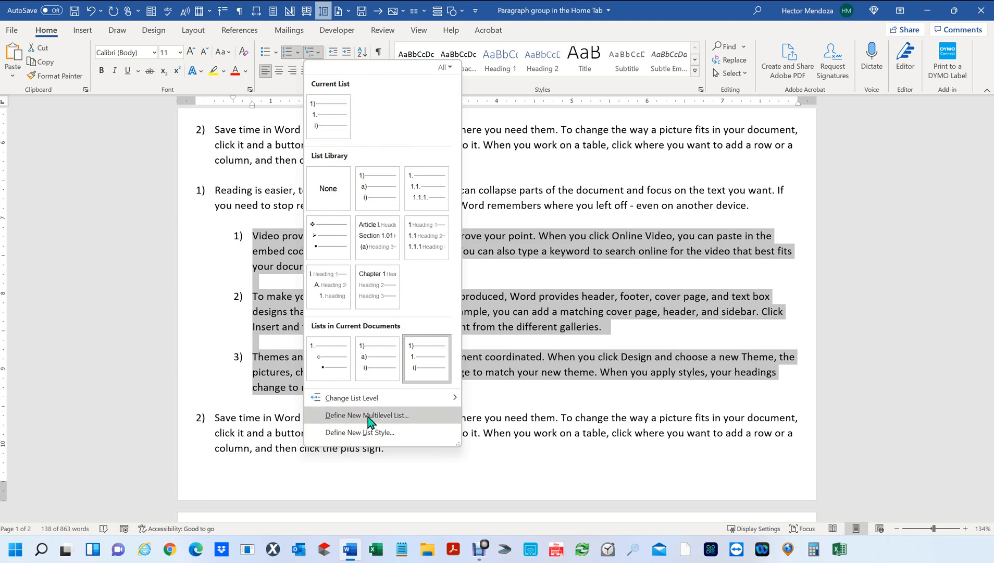
{"action": "mouse_move", "coordinate": [428, 392]}
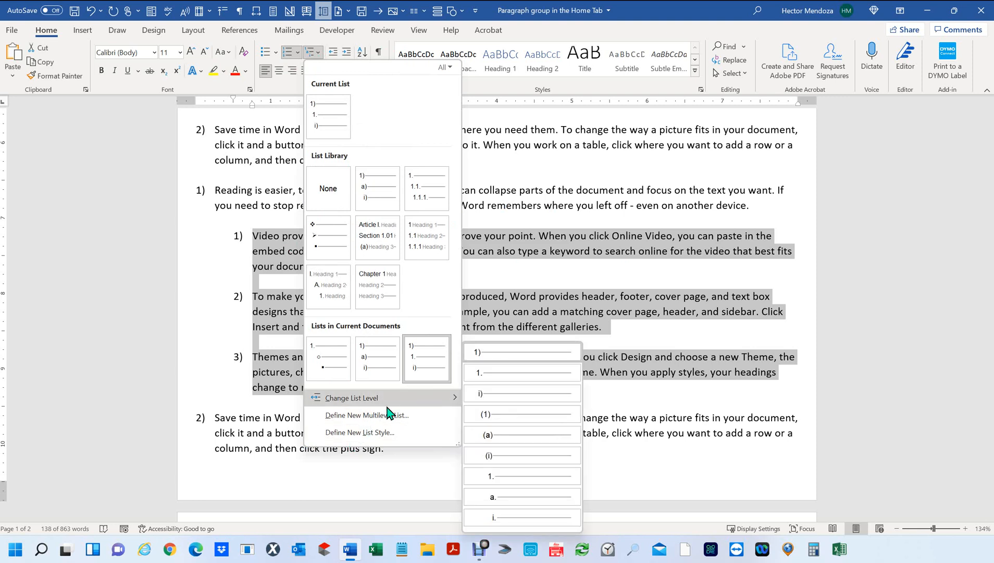
{"action": "left_click", "coordinate": [364, 415]}
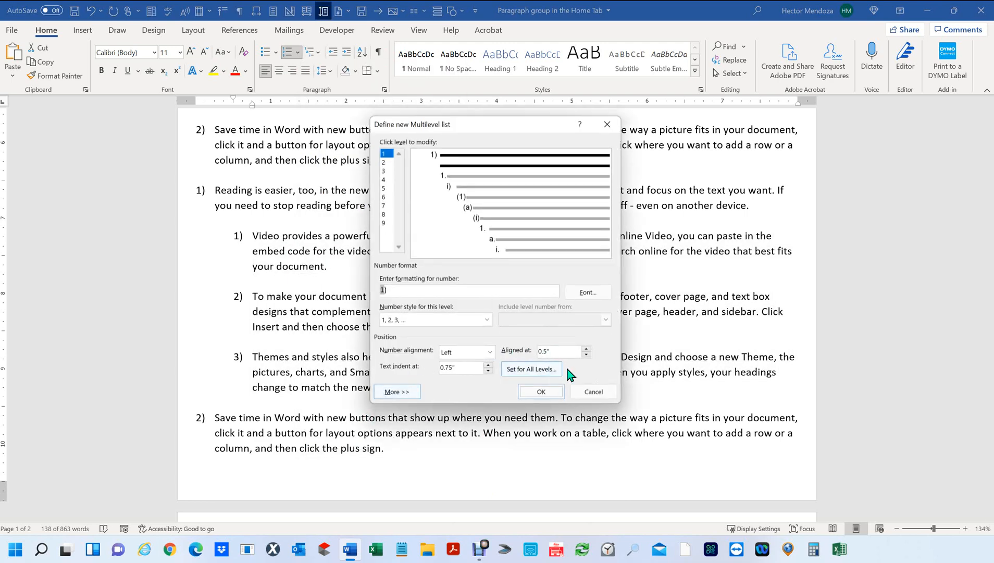
{"action": "left_click", "coordinate": [593, 391]}
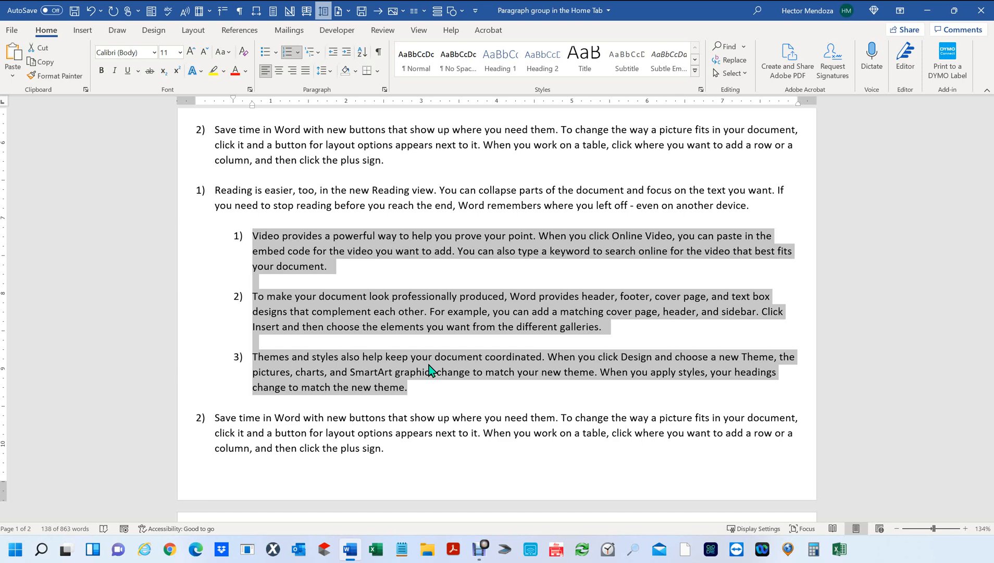
{"action": "left_click", "coordinate": [316, 241]}
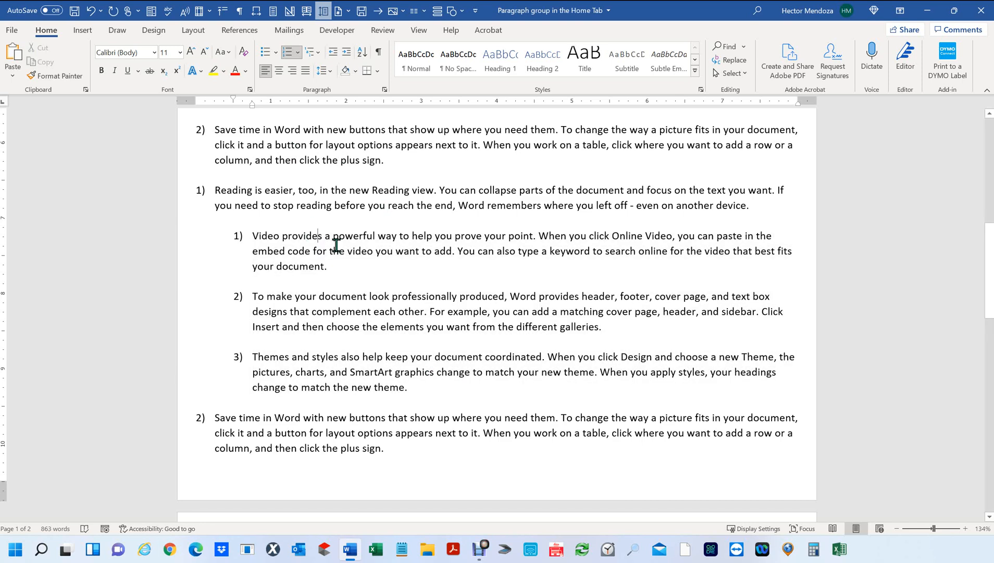
{"action": "left_click_drag", "start_coordinate": [430, 395], "coordinate": [188, 188]}
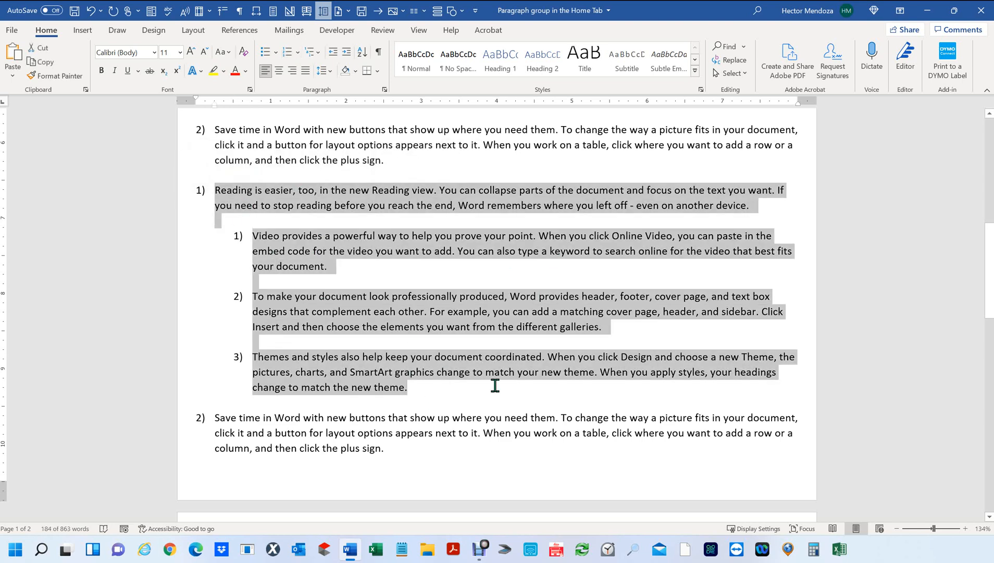
{"action": "left_click", "coordinate": [469, 384]}
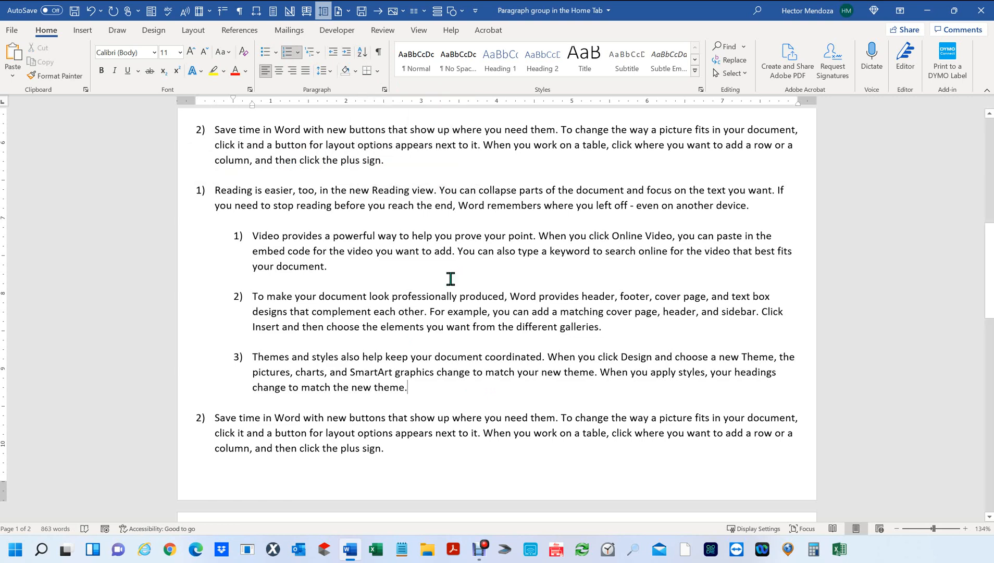
Sort the bulleted list of Paragraph tools by paragraphs as text in ascending order, with no header row
{"action": "scroll", "coordinate": [442, 291], "scroll_direction": "up", "scroll_amount": 2}
{"action": "scroll", "coordinate": [442, 291], "scroll_direction": "up", "scroll_amount": 10}
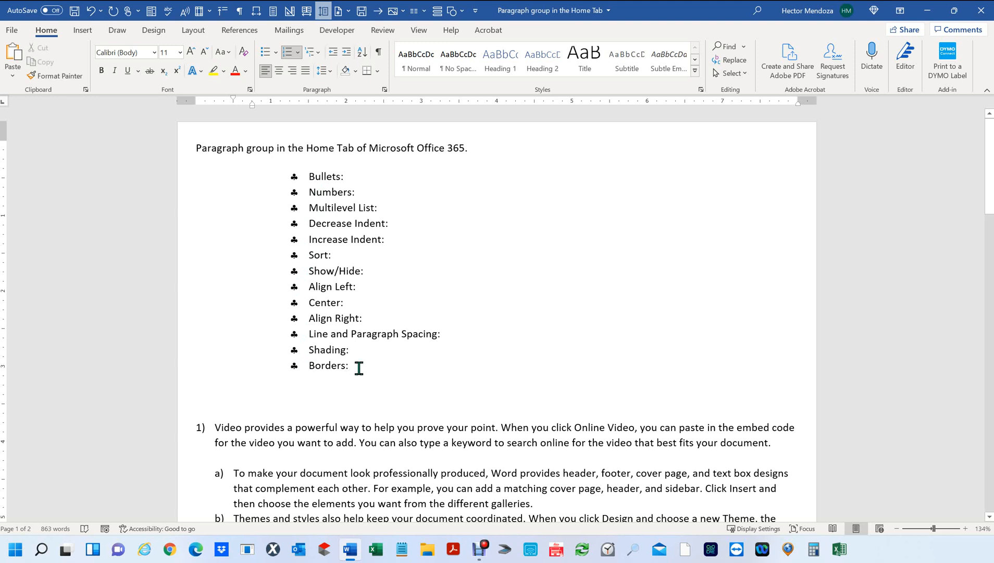
{"action": "left_click_drag", "start_coordinate": [358, 366], "coordinate": [288, 180]}
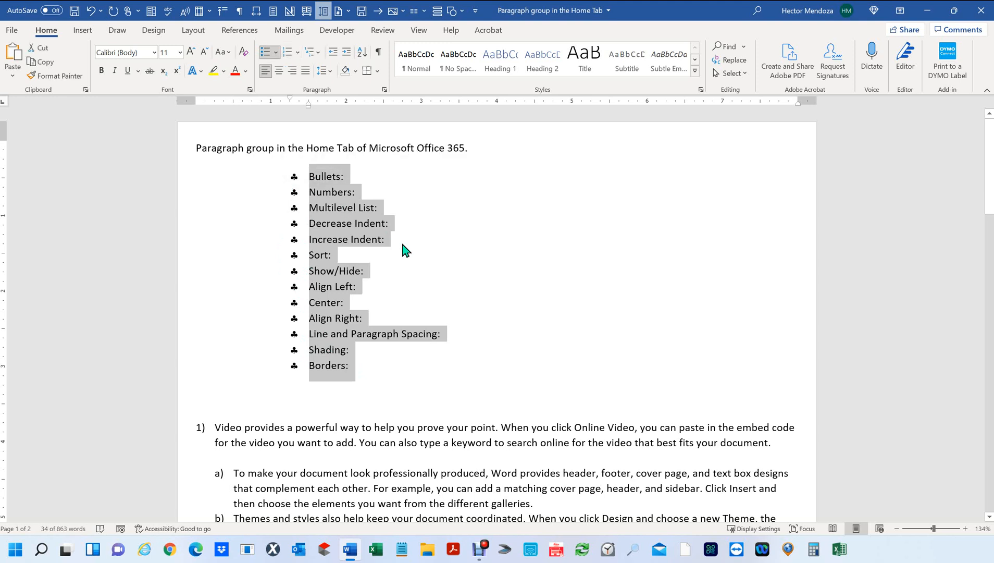
{"action": "left_click", "coordinate": [362, 52]}
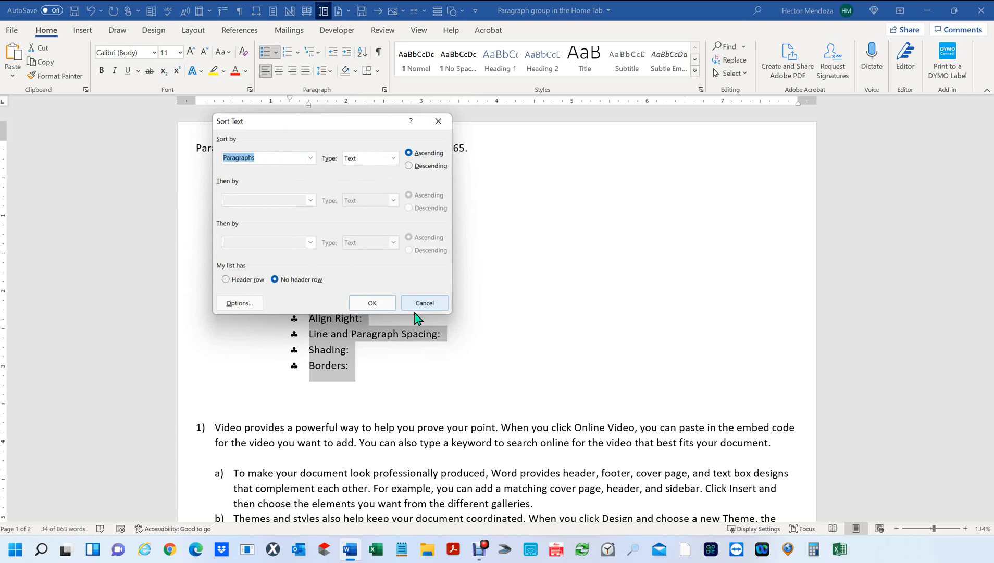
{"action": "left_click", "coordinate": [372, 303]}
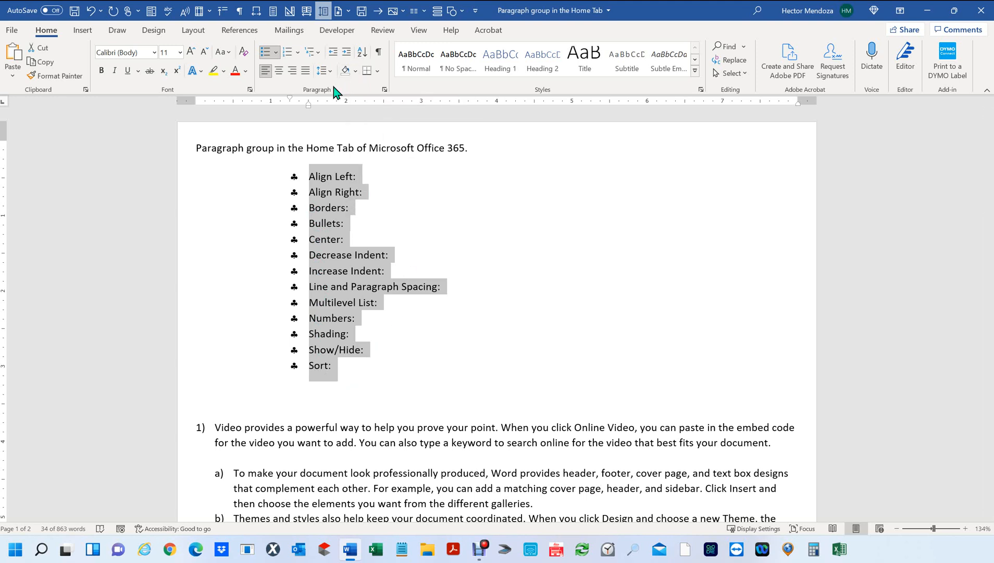
{"action": "left_click", "coordinate": [362, 56]}
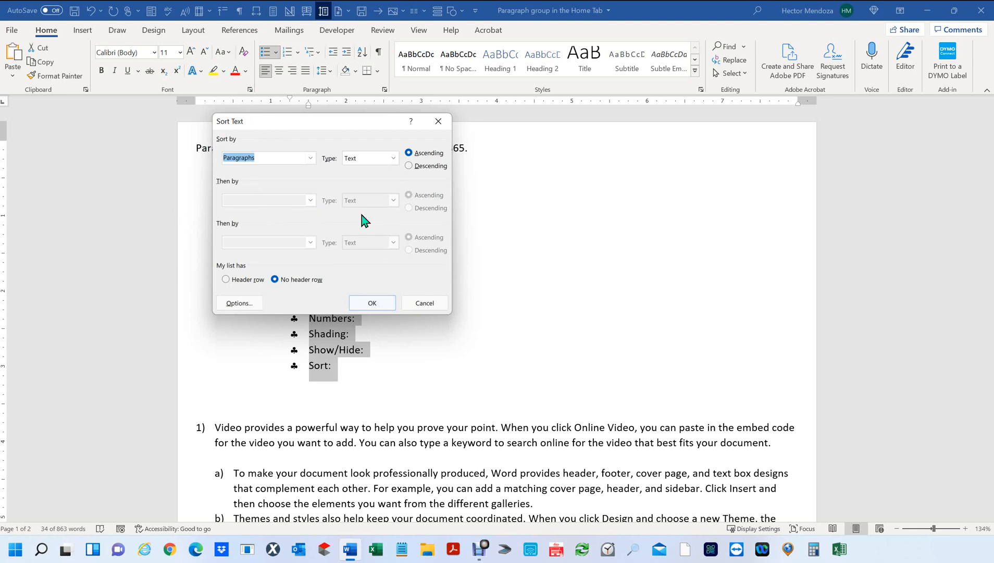
{"action": "left_click", "coordinate": [373, 304]}
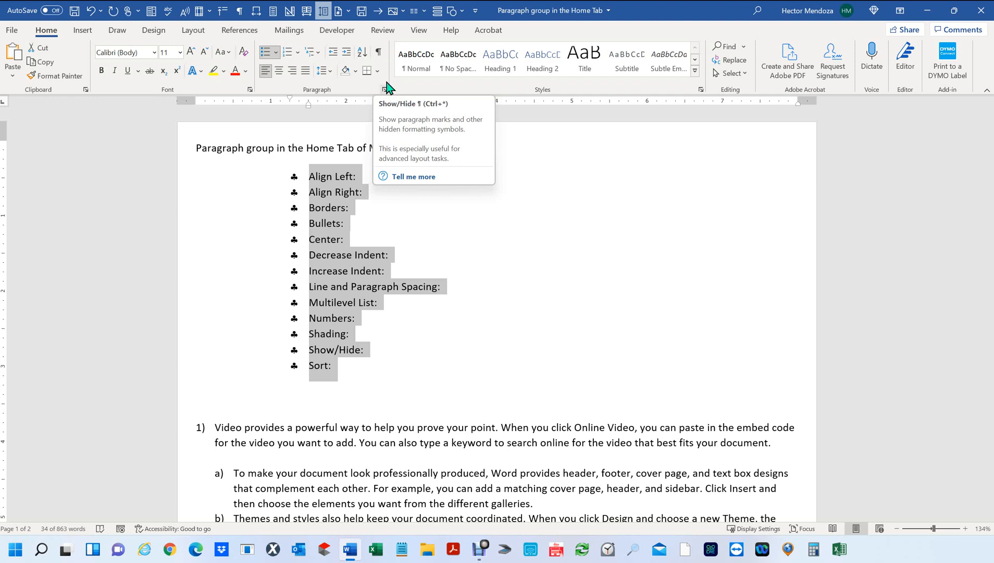
Show the formatting marks and highlight the paragraph mark ending the title line and the empty paragraph above the first numbered item
{"action": "left_click", "coordinate": [378, 54]}
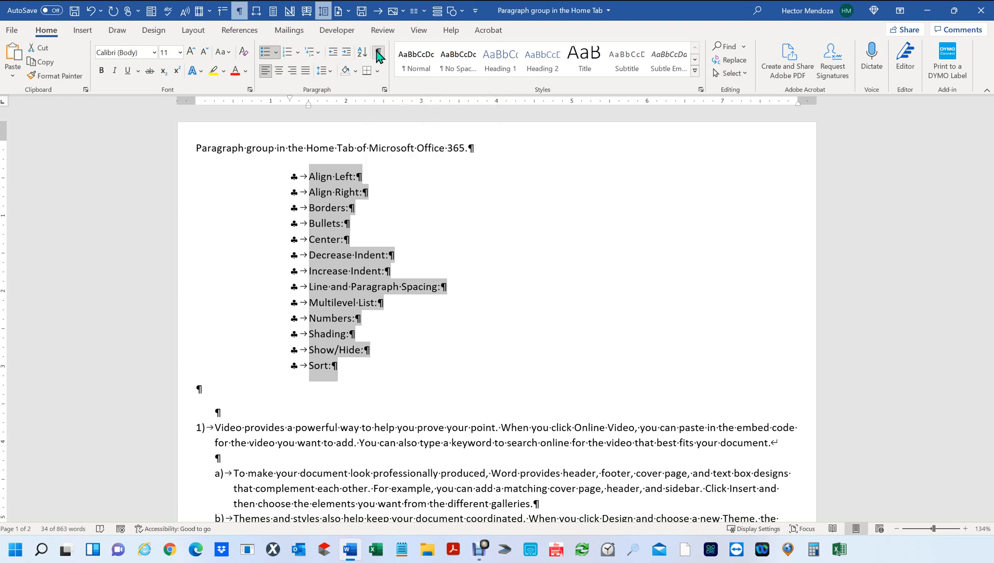
{"action": "double_click", "coordinate": [471, 148]}
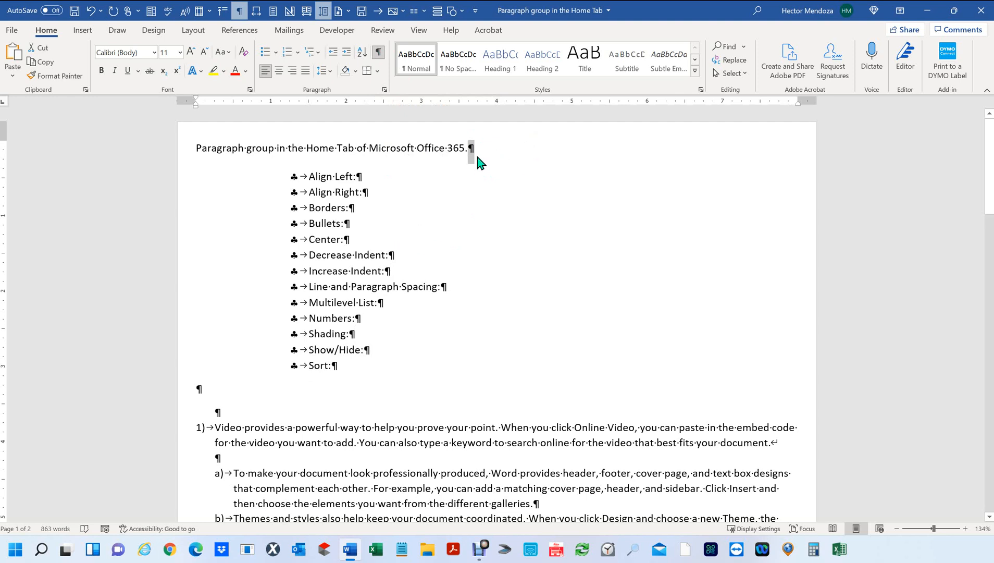
{"action": "scroll", "coordinate": [480, 159], "scroll_direction": "down", "scroll_amount": 3}
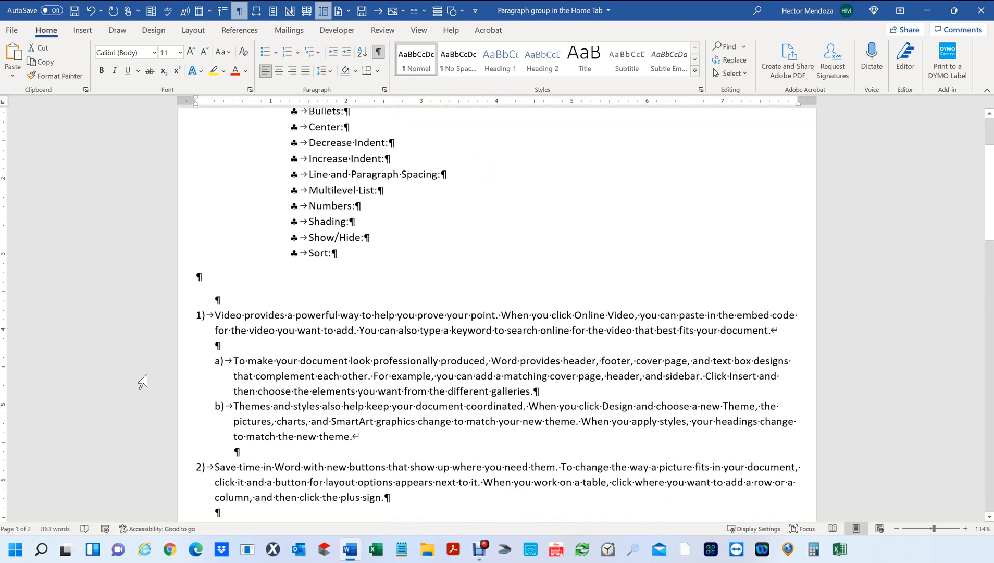
{"action": "left_click", "coordinate": [217, 315]}
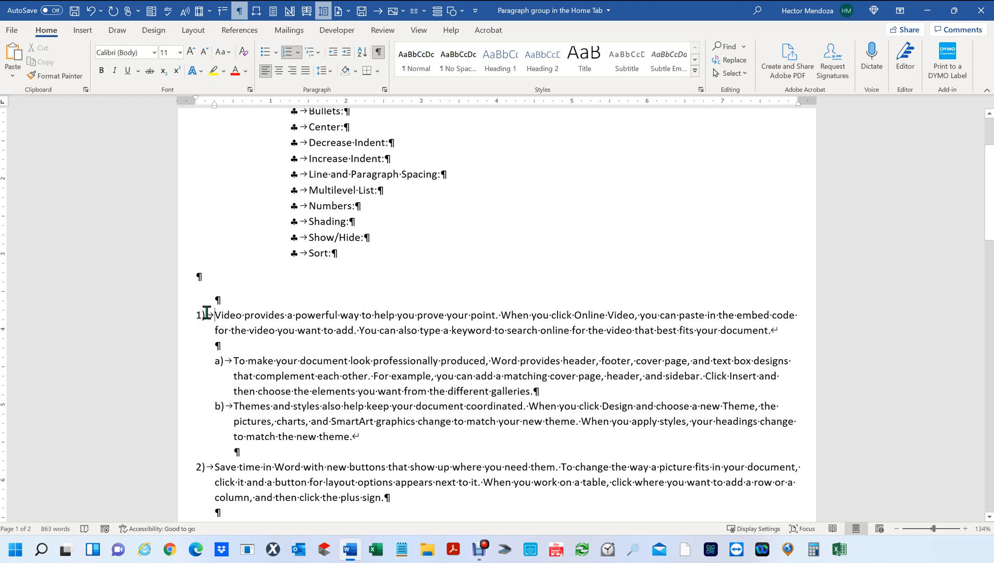
{"action": "key", "text": "shift+Up"}
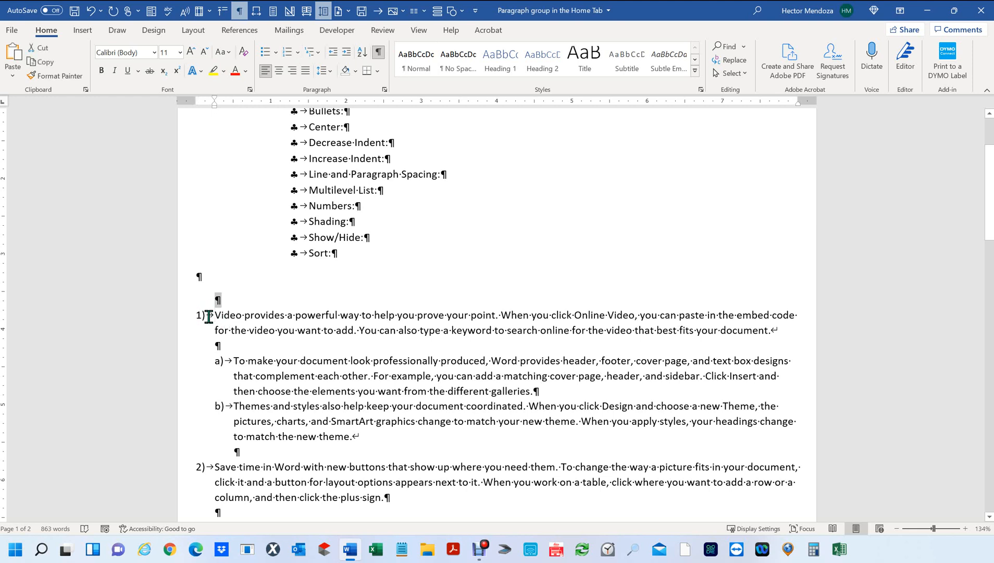
Insert several extra spaces after "prove your point." in the first numbered item, and delete them again
{"action": "left_click", "coordinate": [219, 316]}
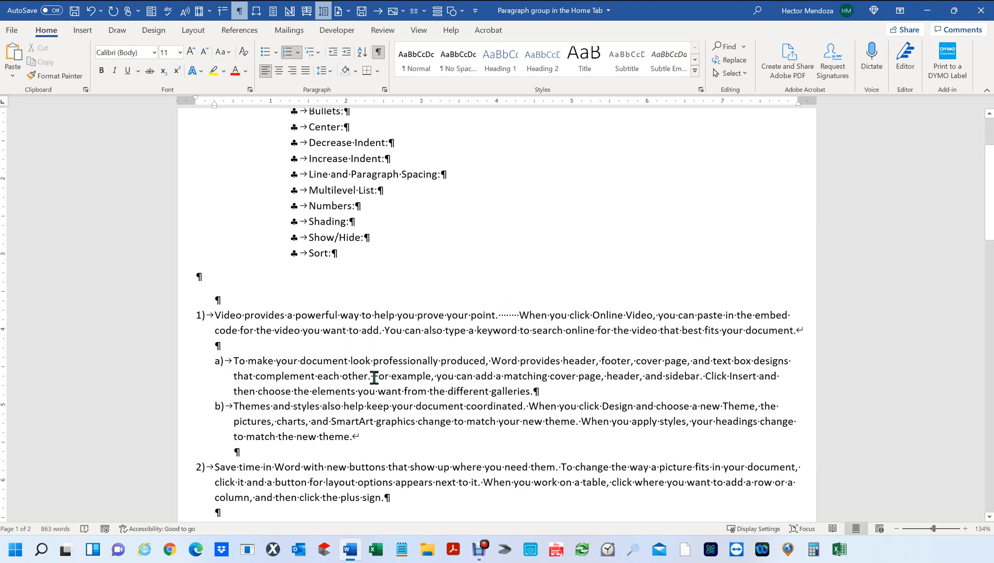
{"action": "key", "text": "BackSpace"}
{"action": "key", "text": "BackSpace"}
{"action": "key", "text": "BackSpace"}
{"action": "key", "text": "BackSpace"}
{"action": "key", "text": "BackSpace"}
{"action": "key", "text": "BackSpace"}
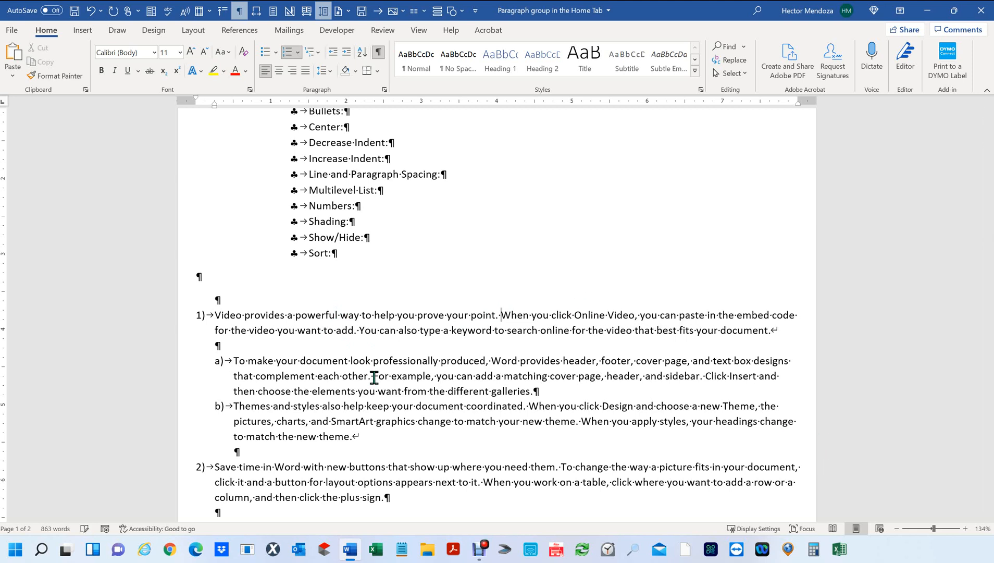
Review the formatting marks through the lists, and switch them off, on, and off again
{"action": "scroll", "coordinate": [326, 316], "scroll_direction": "down", "scroll_amount": 2}
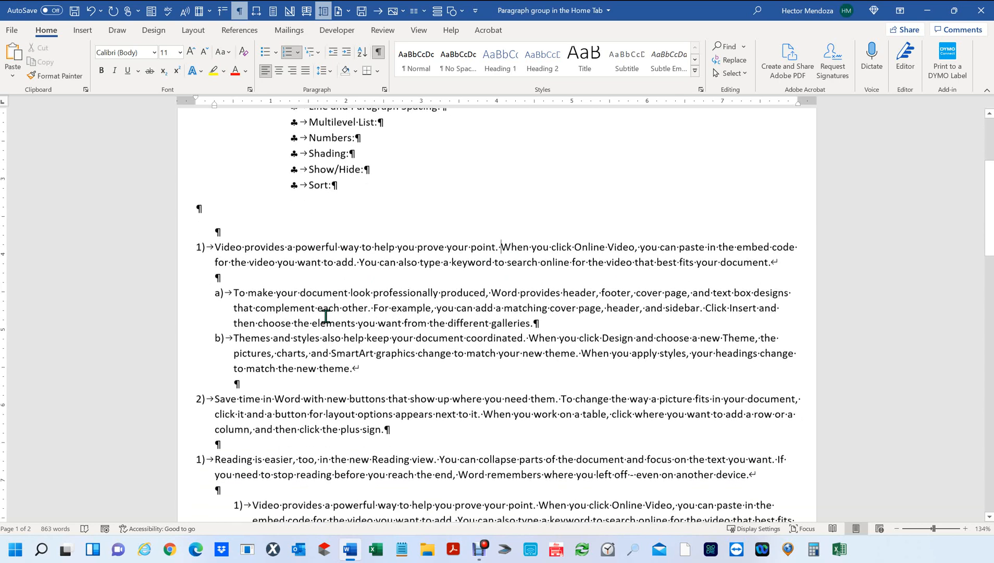
{"action": "scroll", "coordinate": [325, 316], "scroll_direction": "down", "scroll_amount": 4}
{"action": "scroll", "coordinate": [326, 315], "scroll_direction": "up", "scroll_amount": 9}
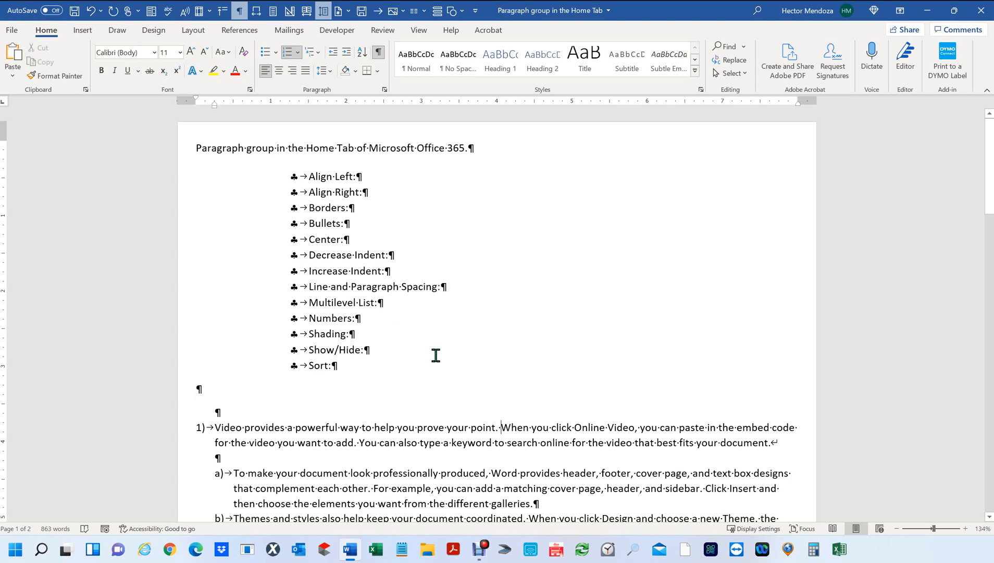
{"action": "scroll", "coordinate": [435, 355], "scroll_direction": "down", "scroll_amount": 3}
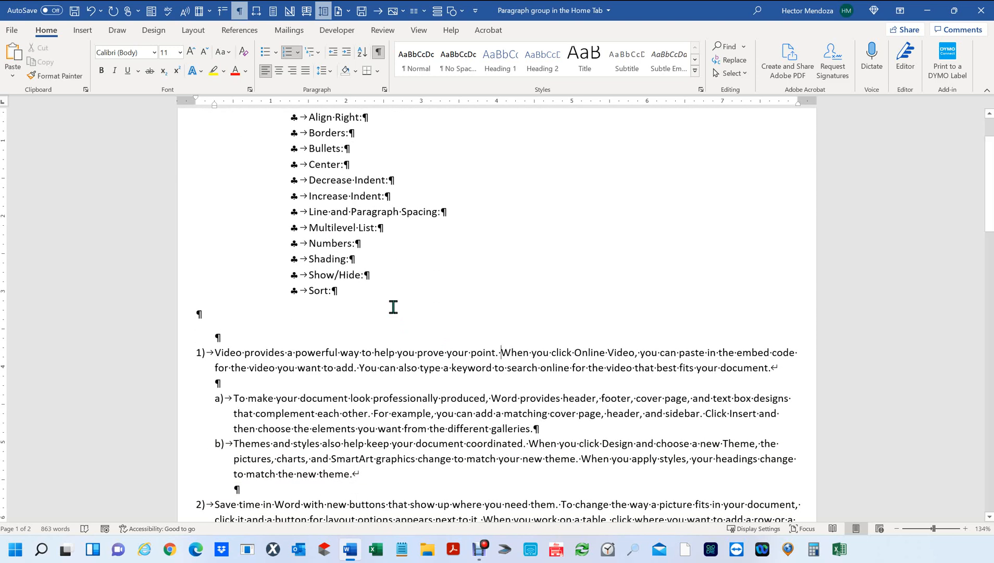
{"action": "left_click", "coordinate": [379, 53]}
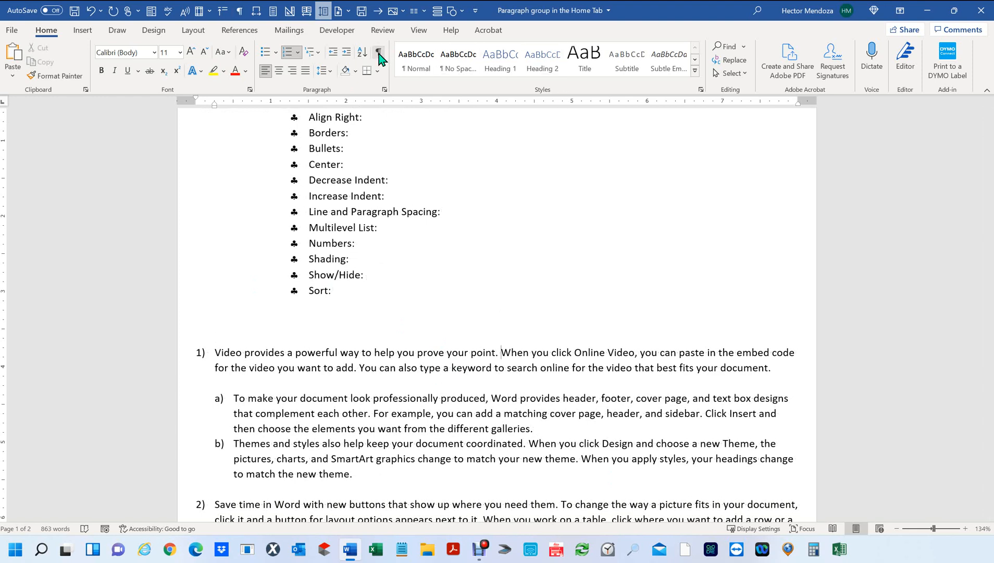
{"action": "left_click", "coordinate": [379, 53]}
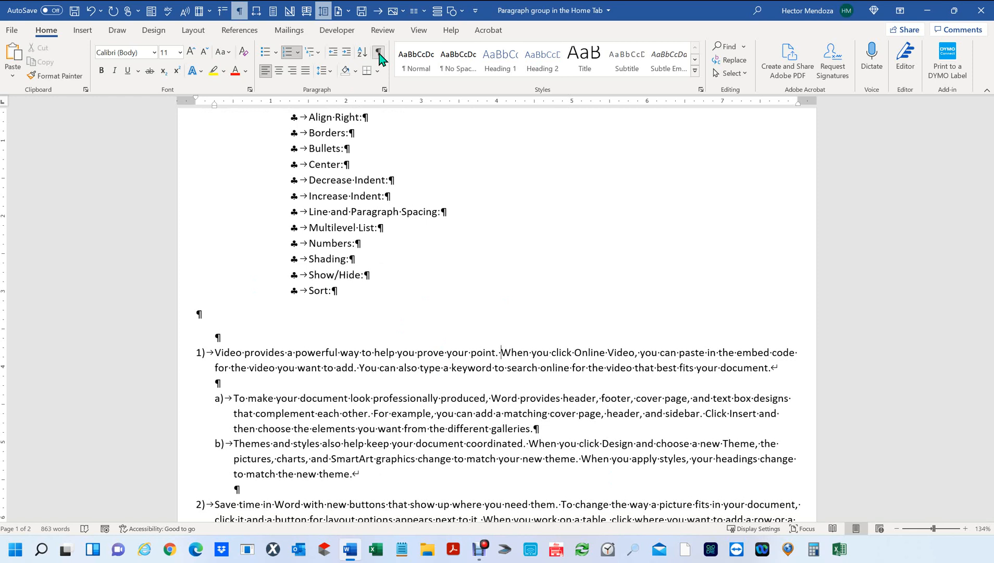
{"action": "left_click", "coordinate": [379, 53]}
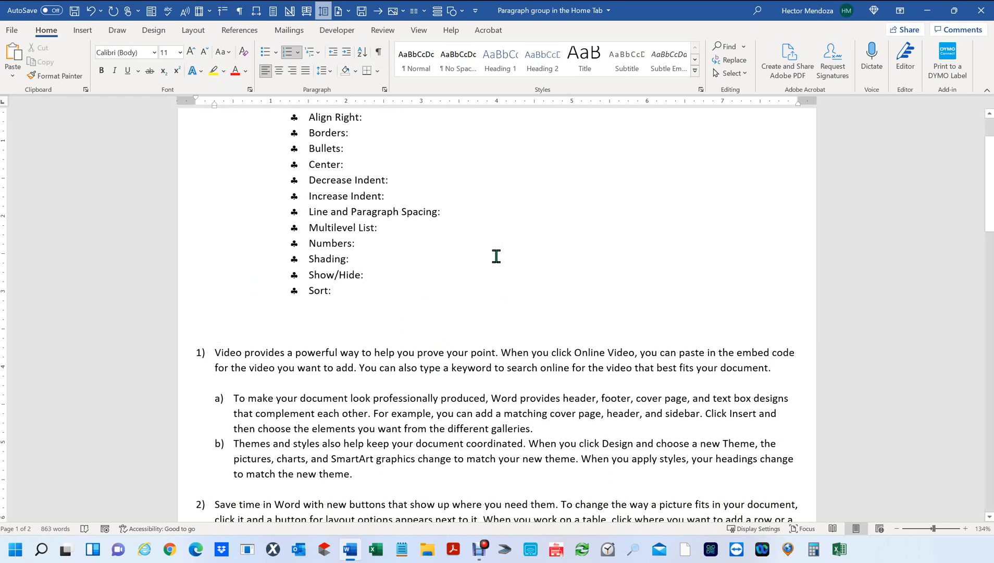
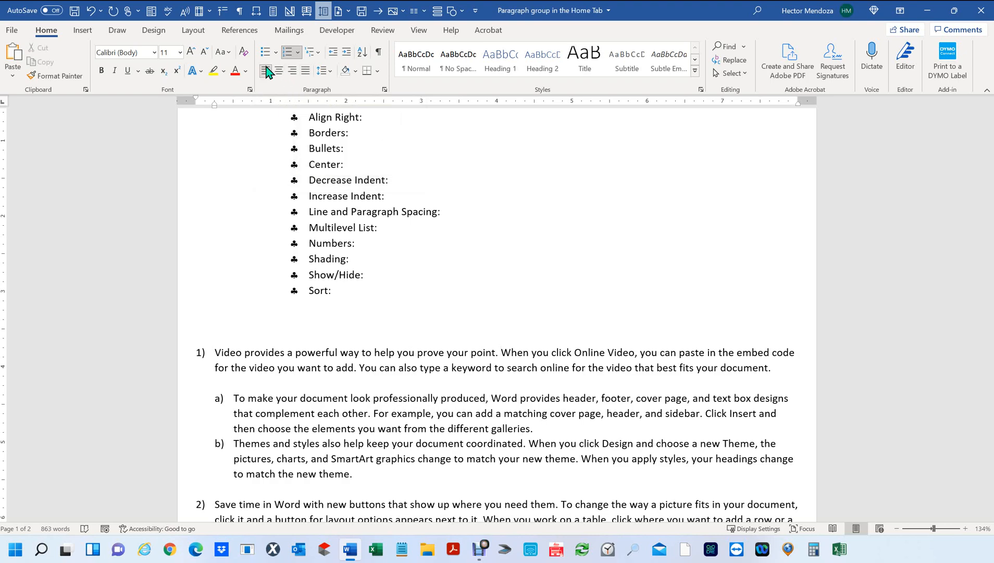
Select all the paragraphs on the second page, center them, and then align them right
{"action": "scroll", "coordinate": [397, 277], "scroll_direction": "down", "scroll_amount": 15}
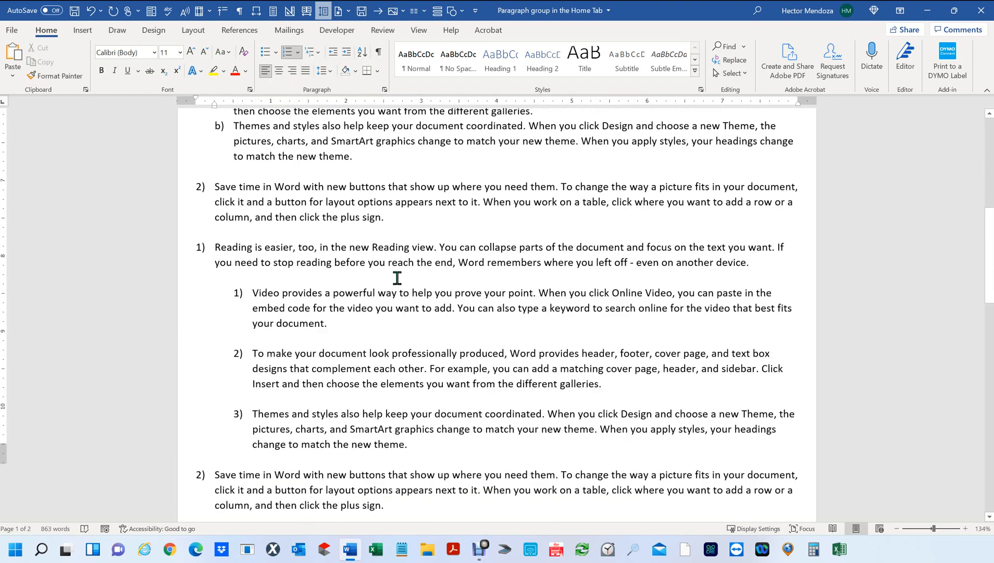
{"action": "scroll", "coordinate": [416, 278], "scroll_direction": "up", "scroll_amount": 1}
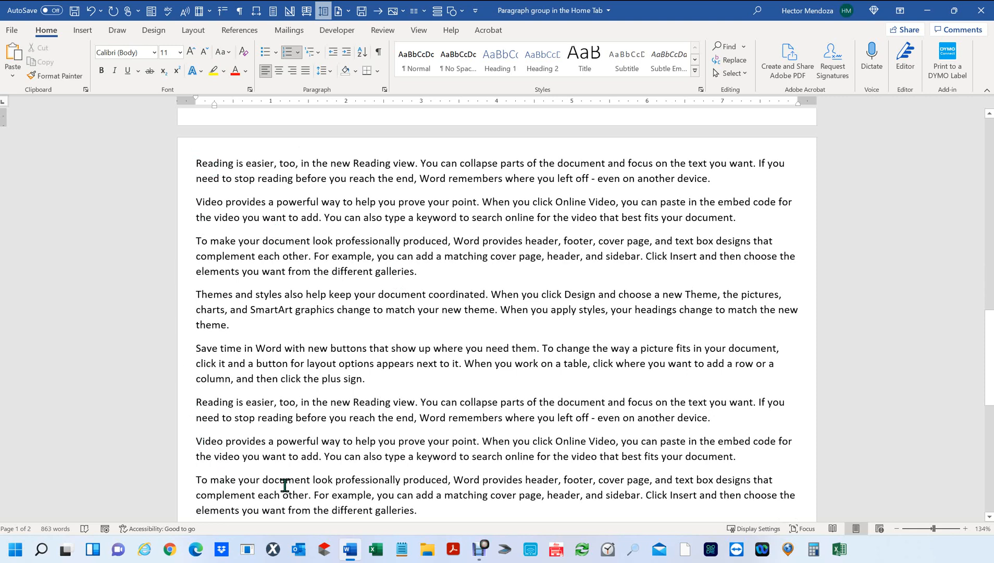
{"action": "left_click_drag", "start_coordinate": [235, 246], "coordinate": [199, 162]}
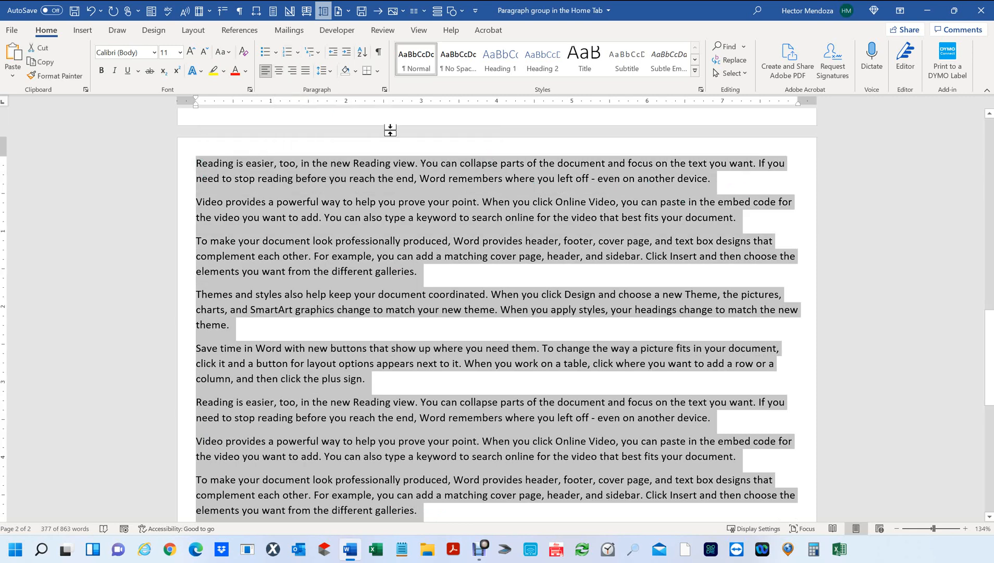
{"action": "left_click", "coordinate": [280, 77]}
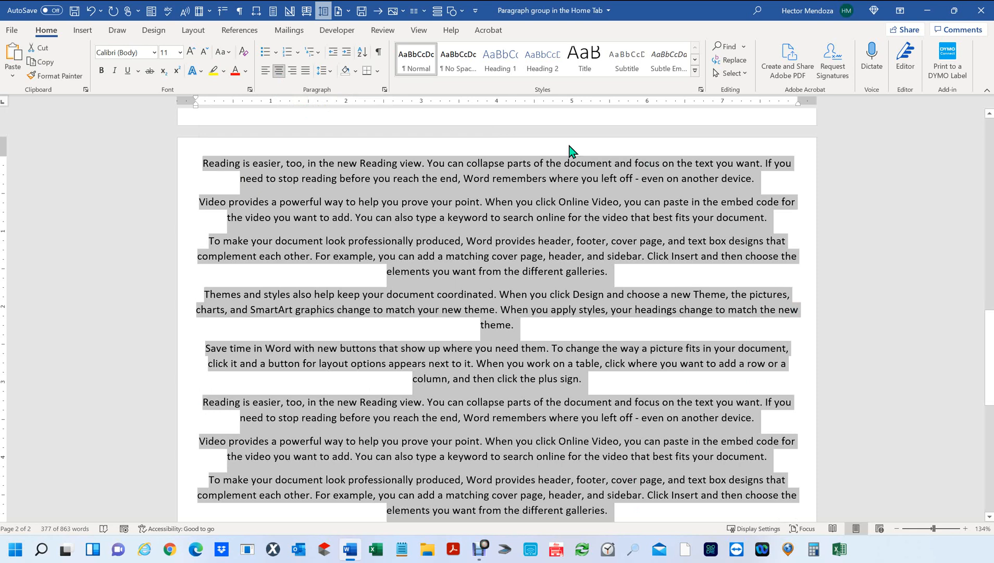
{"action": "left_click", "coordinate": [293, 72]}
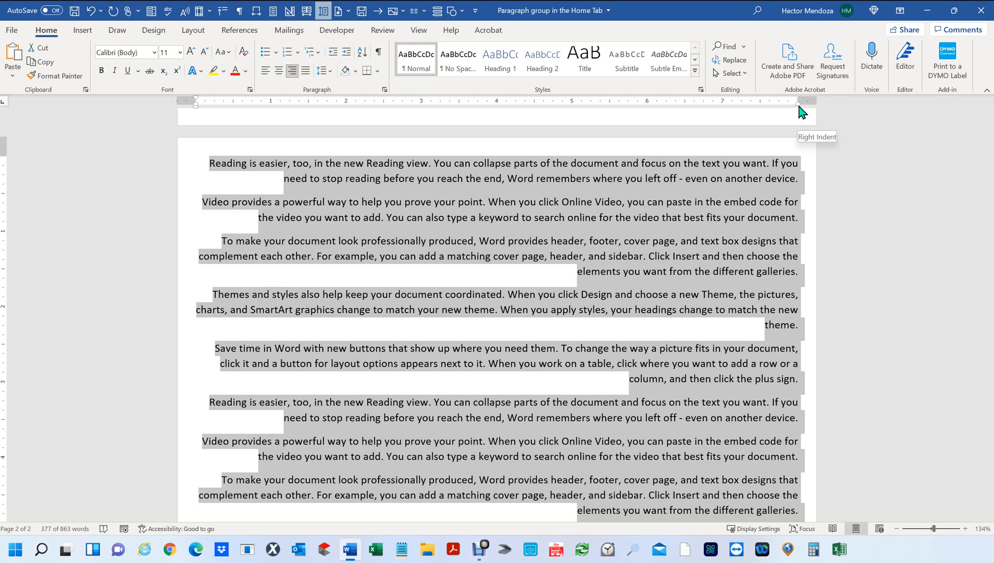
Move the selected paragraphs' left indent to 1 inch and right indent to about 5.5 inches, center them, and widen the right indent to 6.5 inches
{"action": "left_click_drag", "start_coordinate": [799, 106], "coordinate": [614, 118]}
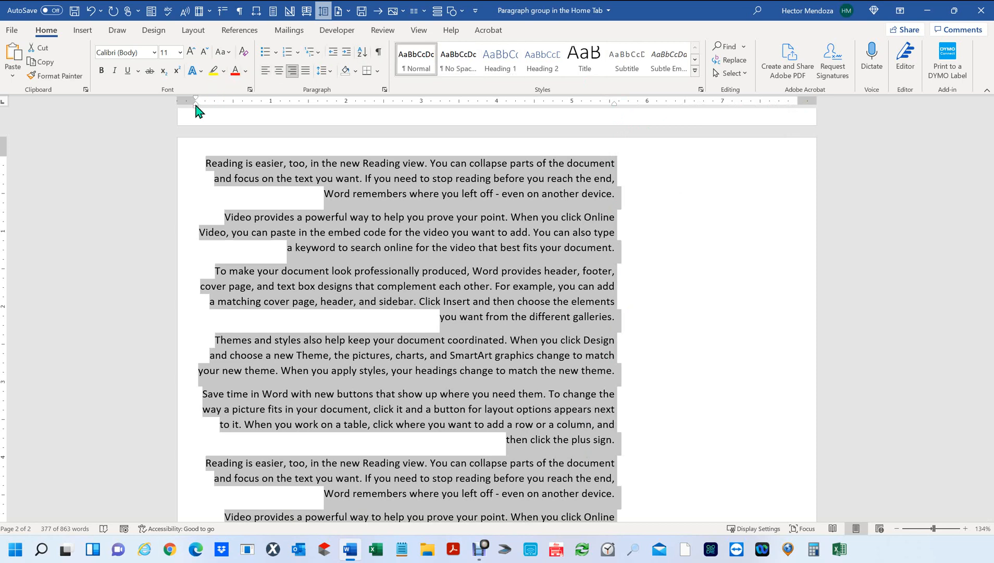
{"action": "left_click_drag", "start_coordinate": [195, 106], "coordinate": [278, 109]}
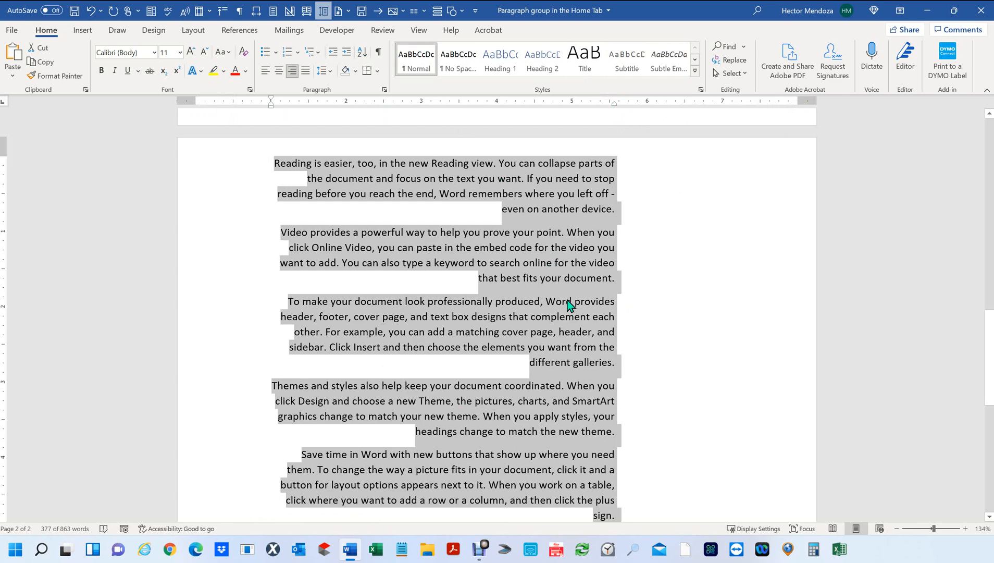
{"action": "left_click", "coordinate": [280, 71]}
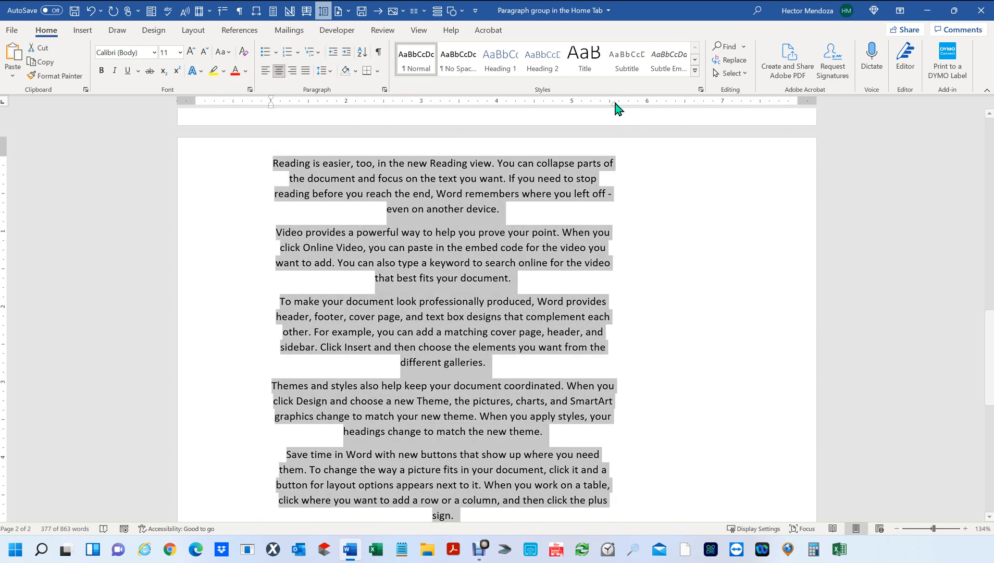
{"action": "mouse_move", "coordinate": [621, 105]}
{"action": "left_mouse_down"}
{"action": "mouse_move", "coordinate": [713, 110]}
{"action": "mouse_move", "coordinate": [684, 109]}
{"action": "left_mouse_up"}
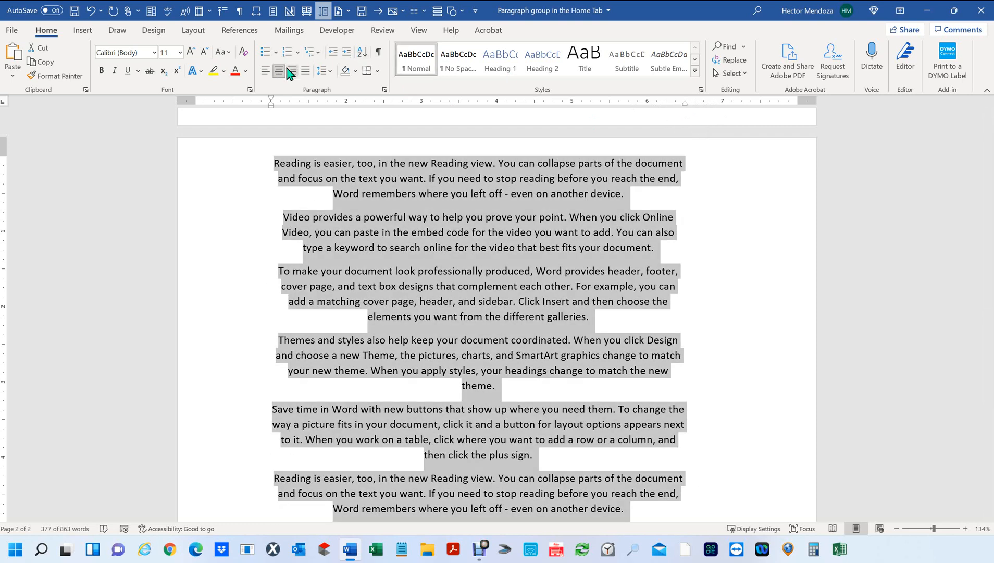
Left-align the selected paragraphs with a hanging indent starting at 0.5 inch, and extend the right indent to the 7.5-inch ruler mark
{"action": "left_click", "coordinate": [265, 72]}
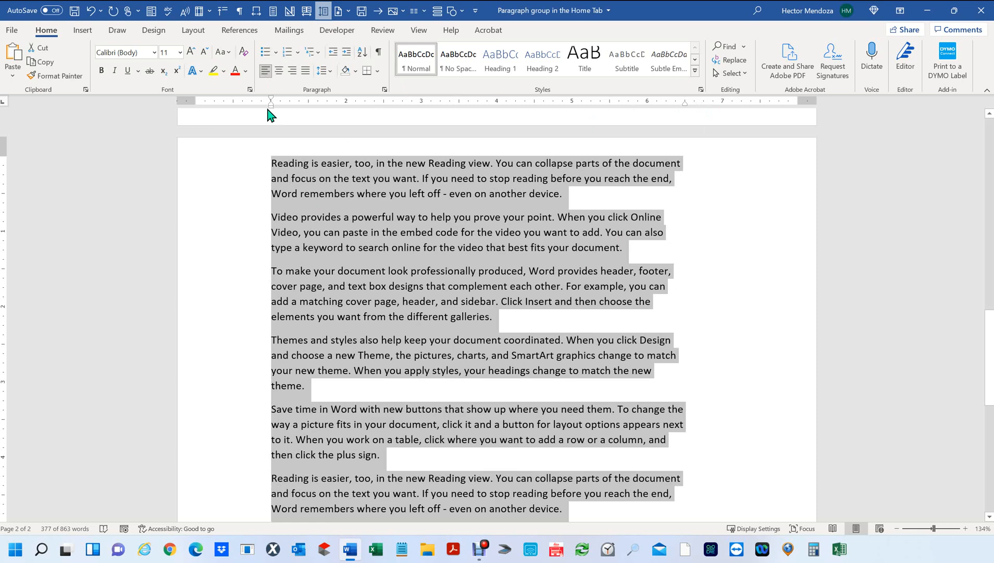
{"action": "left_click_drag", "start_coordinate": [271, 104], "coordinate": [233, 102]}
{"action": "key", "text": "ctrl+z"}
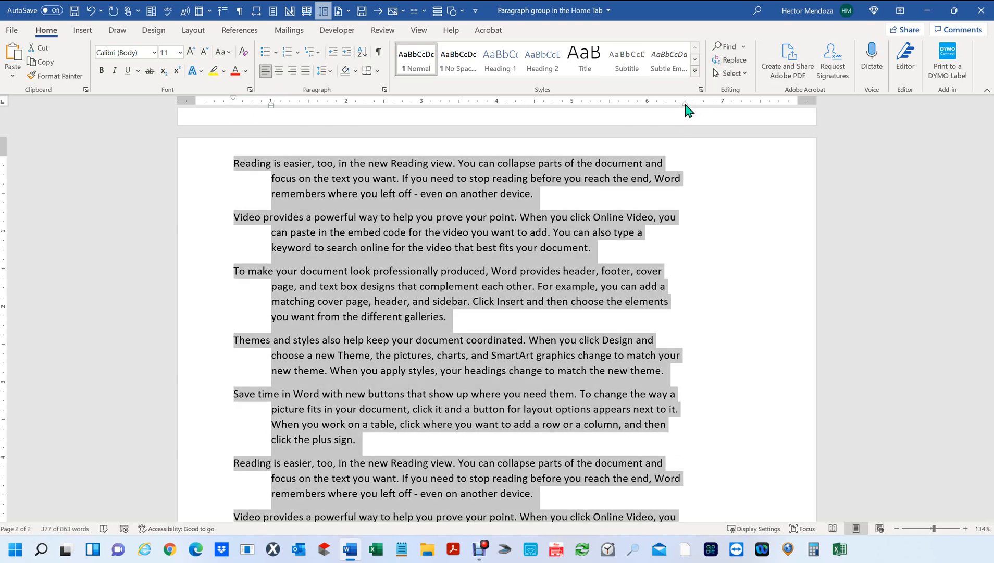
{"action": "left_click_drag", "start_coordinate": [686, 104], "coordinate": [761, 110]}
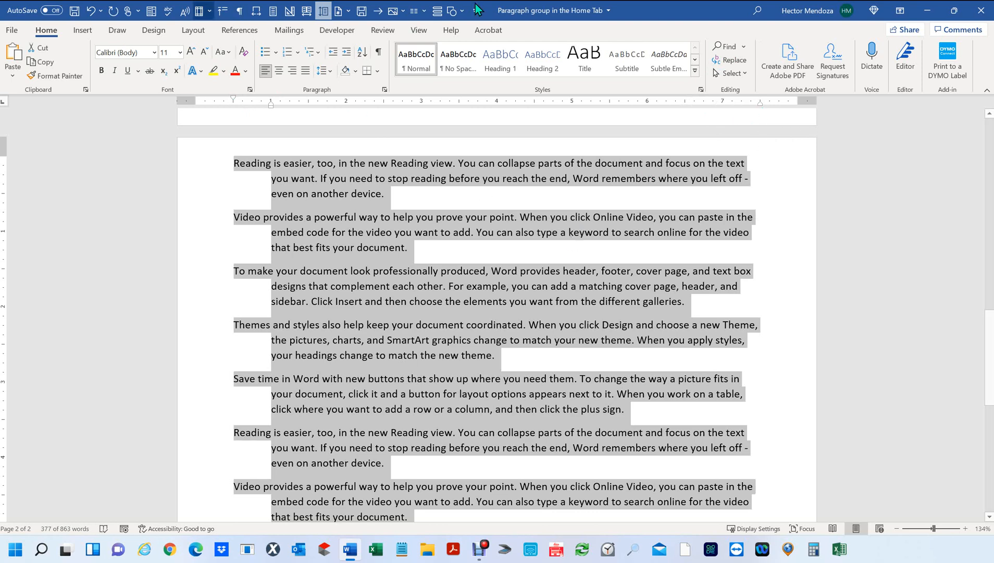
Justify the selected paragraphs and bring their left and first-line indents together at the 0.5-inch ruler mark
{"action": "scroll", "coordinate": [497, 334], "scroll_direction": "up", "scroll_amount": 2}
{"action": "scroll", "coordinate": [497, 334], "scroll_direction": "down", "scroll_amount": 3}
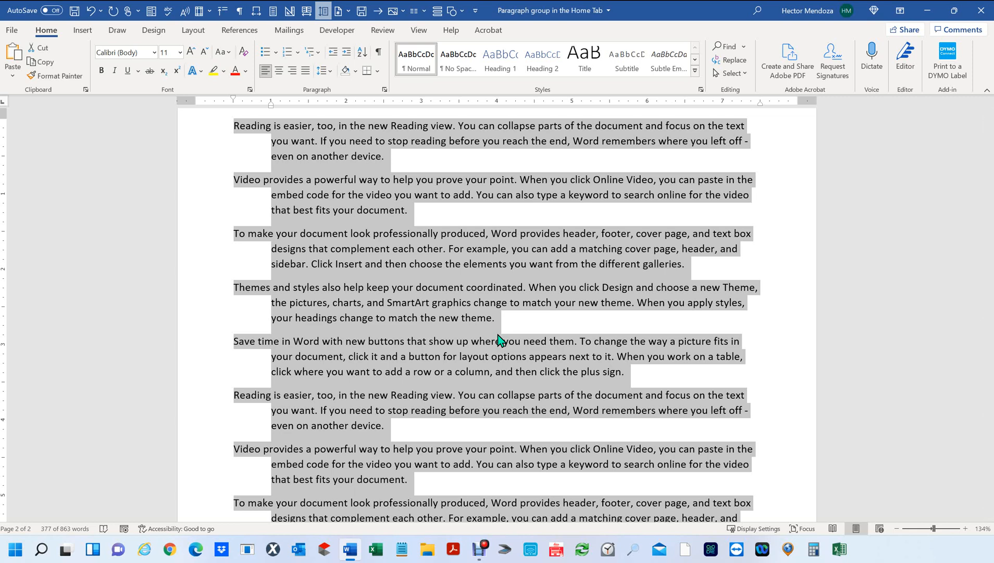
{"action": "key", "text": "ctrl+j"}
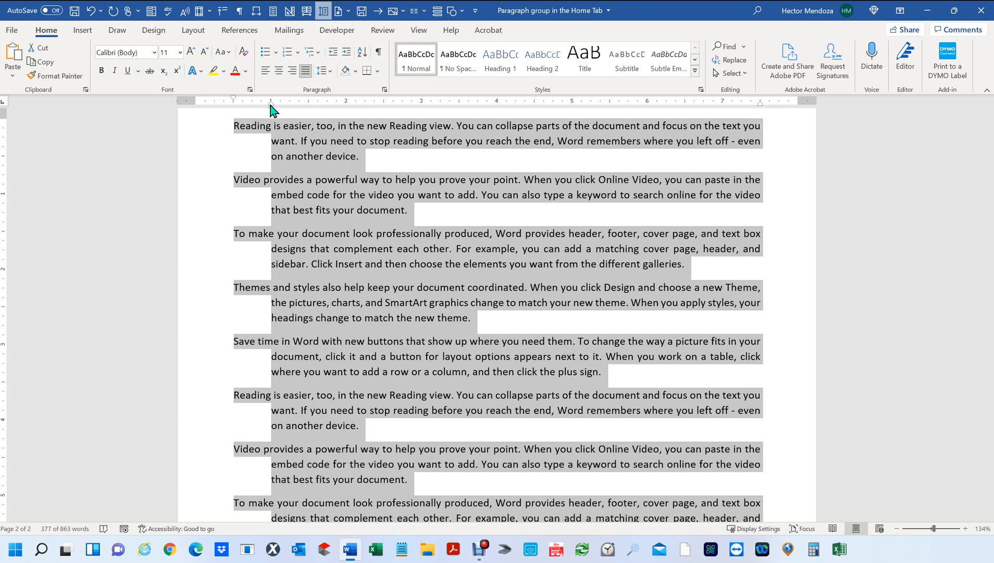
{"action": "mouse_move", "coordinate": [270, 106]}
{"action": "left_mouse_down"}
{"action": "mouse_move", "coordinate": [224, 106]}
{"action": "mouse_move", "coordinate": [256, 106]}
{"action": "left_mouse_up"}
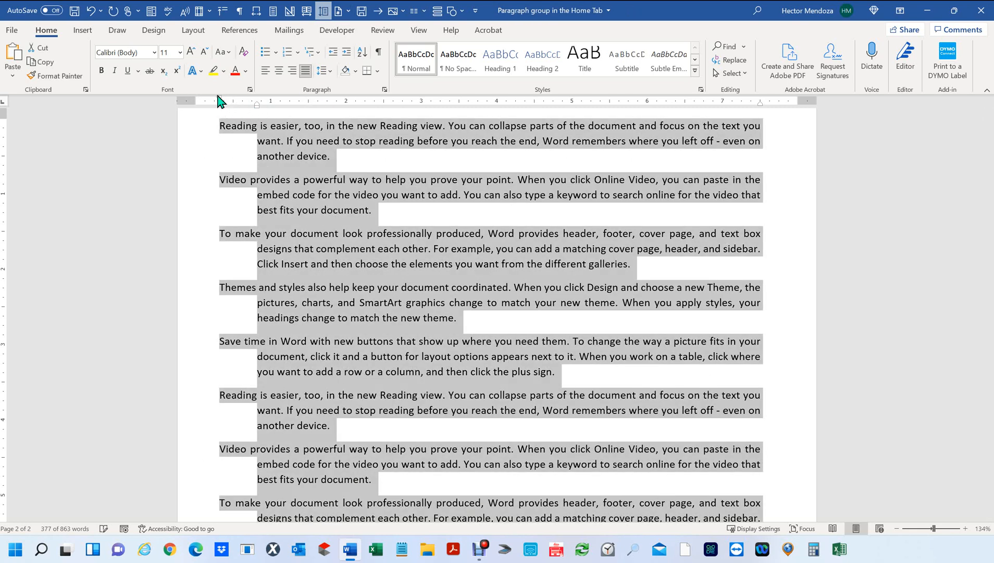
{"action": "mouse_move", "coordinate": [222, 99]}
{"action": "left_mouse_down"}
{"action": "mouse_move", "coordinate": [257, 101]}
{"action": "mouse_move", "coordinate": [236, 102]}
{"action": "left_mouse_up"}
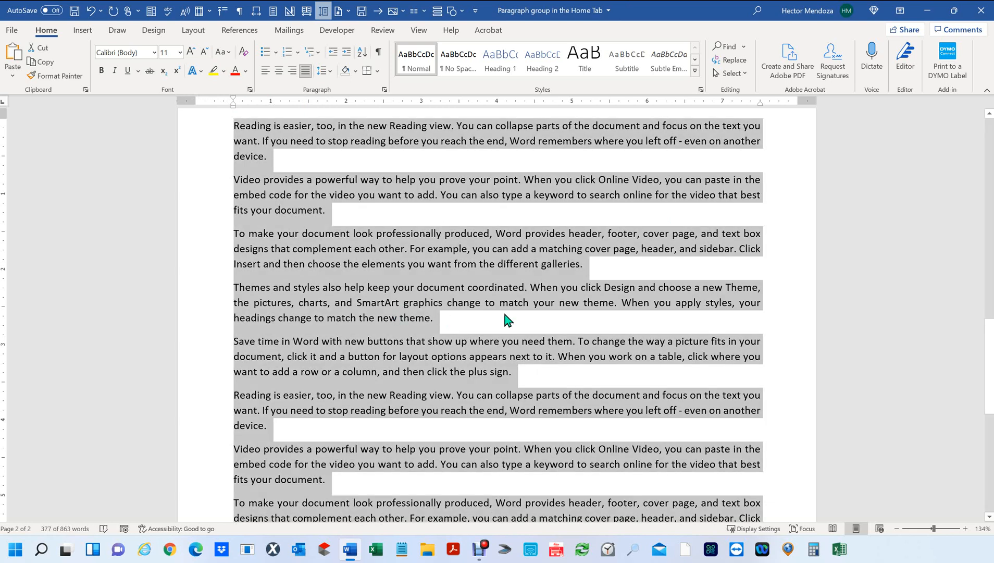
Switch the selected paragraphs through left, right and center alignment, ending with left alignment
{"action": "key", "text": "ctrl+l"}
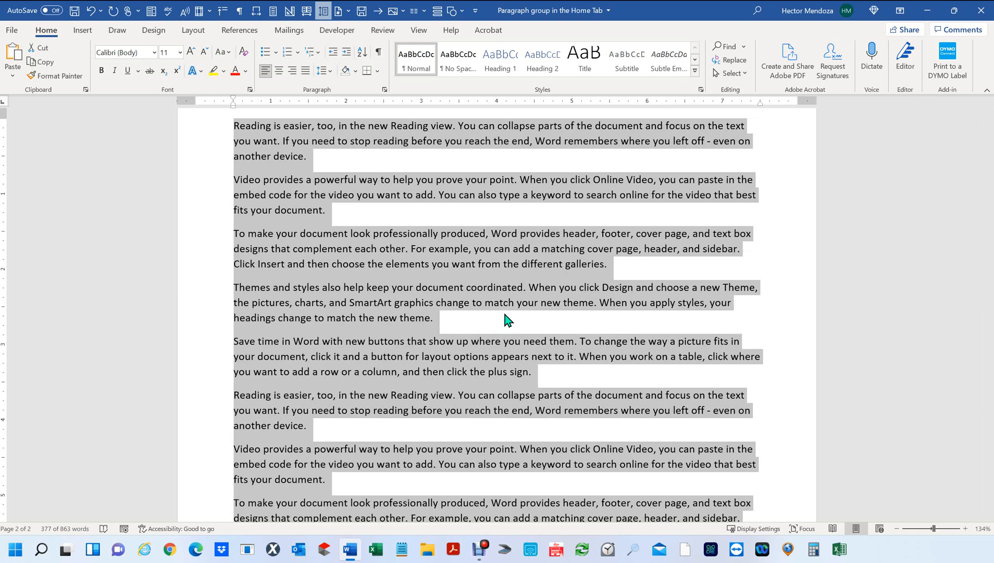
{"action": "key", "text": "ctrl+r"}
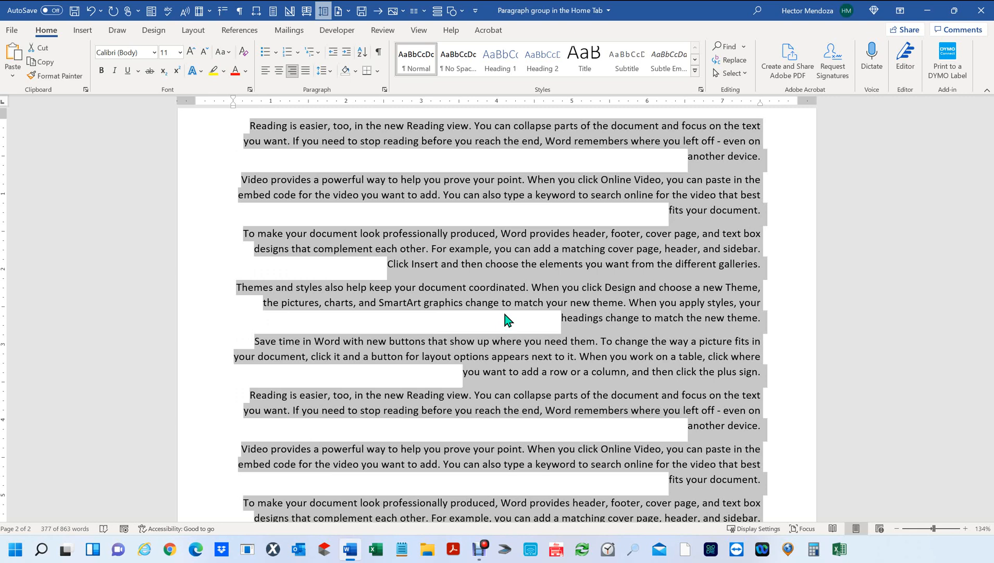
{"action": "key", "text": "ctrl+e"}
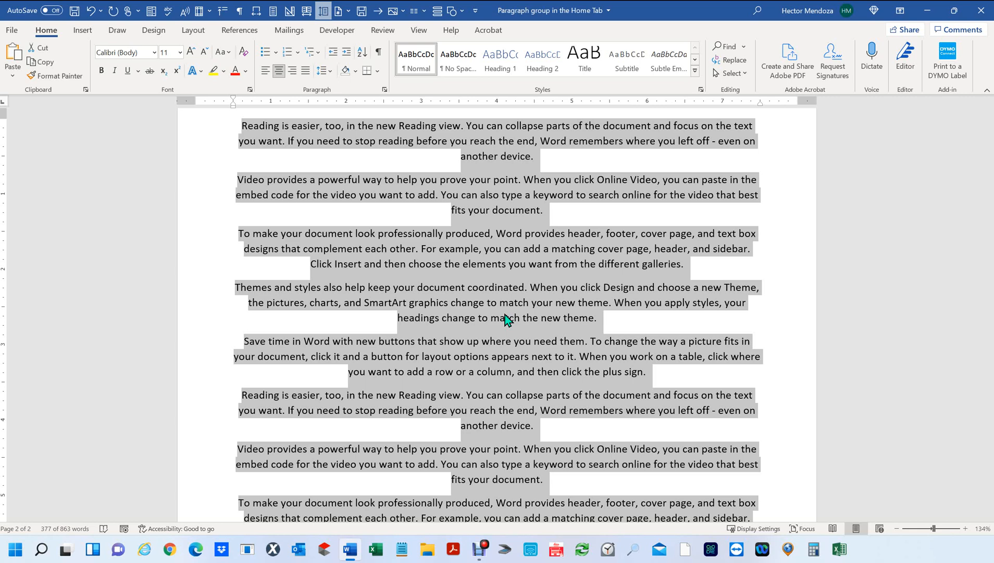
{"action": "key", "text": "ctrl+l"}
Apply bold, italic and underline to "Reading is easier," at the start of the second page, and remove all three formats again
{"action": "left_click", "coordinate": [281, 124]}
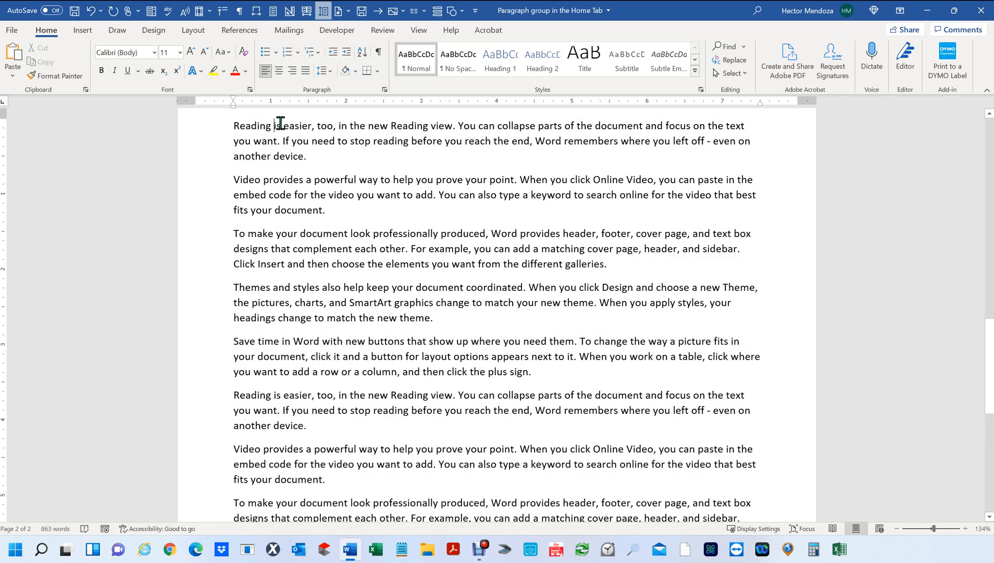
{"action": "left_click_drag", "start_coordinate": [316, 122], "coordinate": [207, 129]}
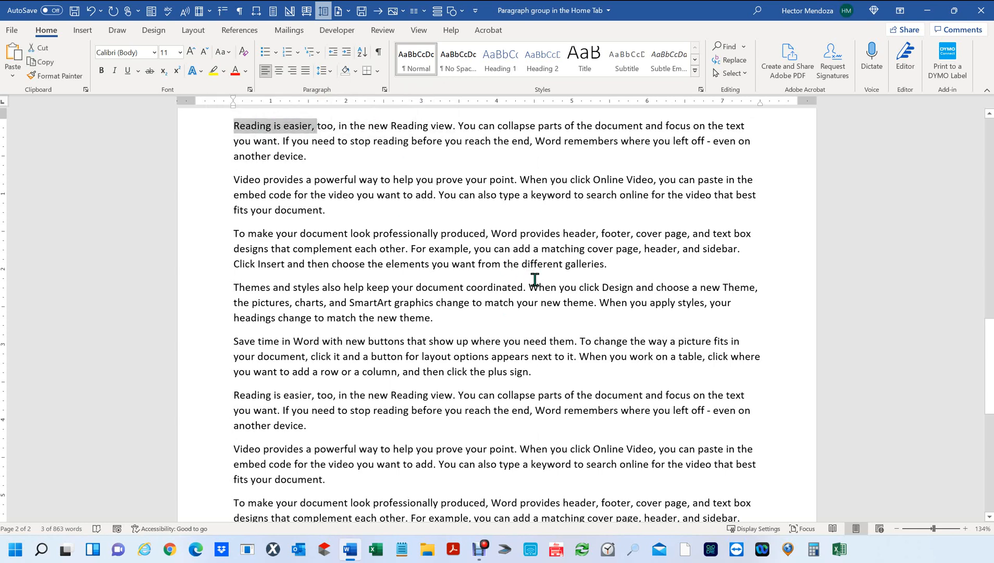
{"action": "key", "text": "ctrl+b"}
{"action": "key", "text": "ctrl+i"}
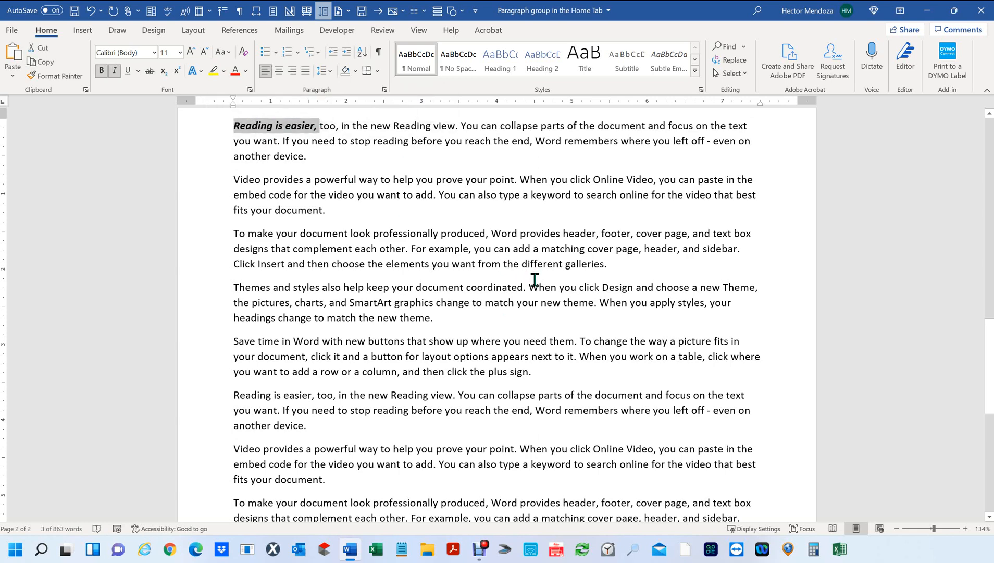
{"action": "key", "text": "ctrl+u"}
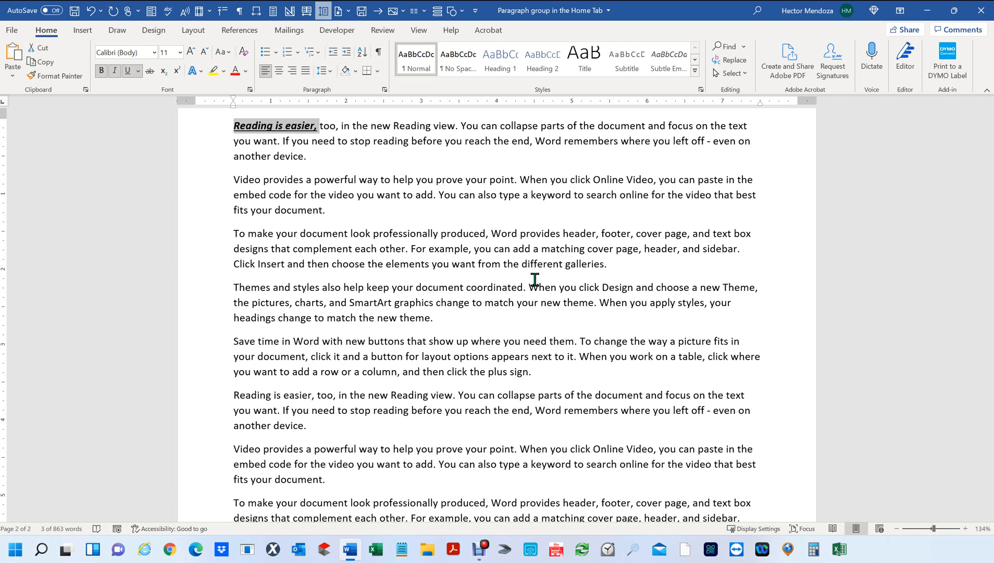
{"action": "key", "text": "ctrl+u"}
{"action": "key", "text": "ctrl+i"}
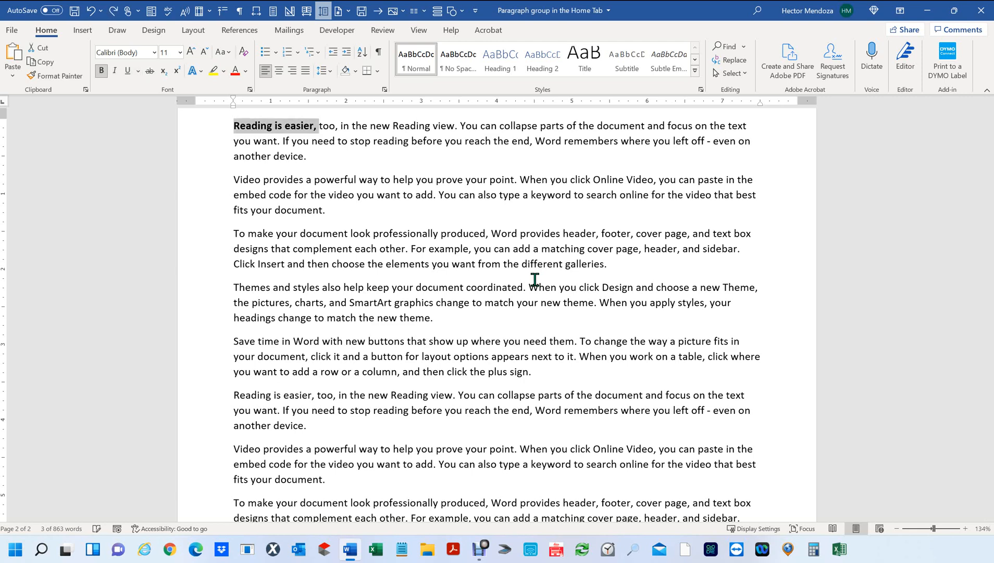
{"action": "key", "text": "ctrl+b"}
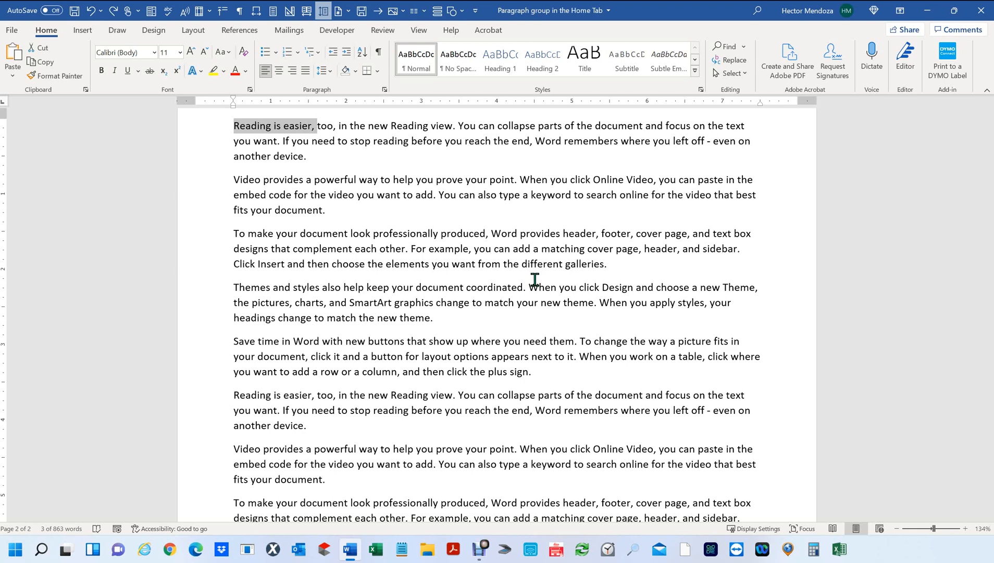
Enlarge the page view to 174% and highlight "new Reading view. You" and the closing words of the second page's first paragraph
{"action": "scroll", "coordinate": [378, 308], "scroll_direction": "up", "scroll_amount": 3}
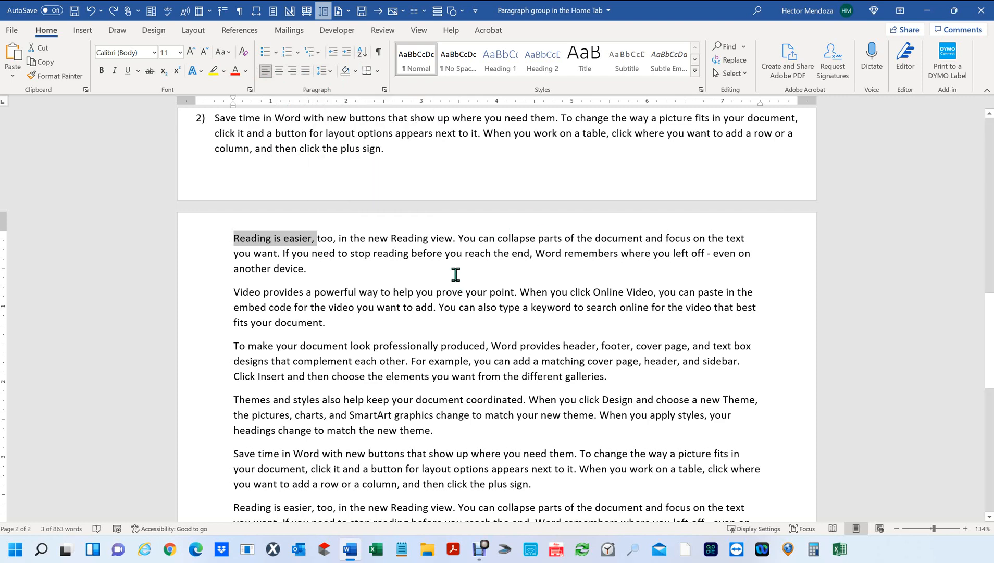
{"action": "scroll", "coordinate": [456, 274], "scroll_direction": "down", "scroll_amount": 2}
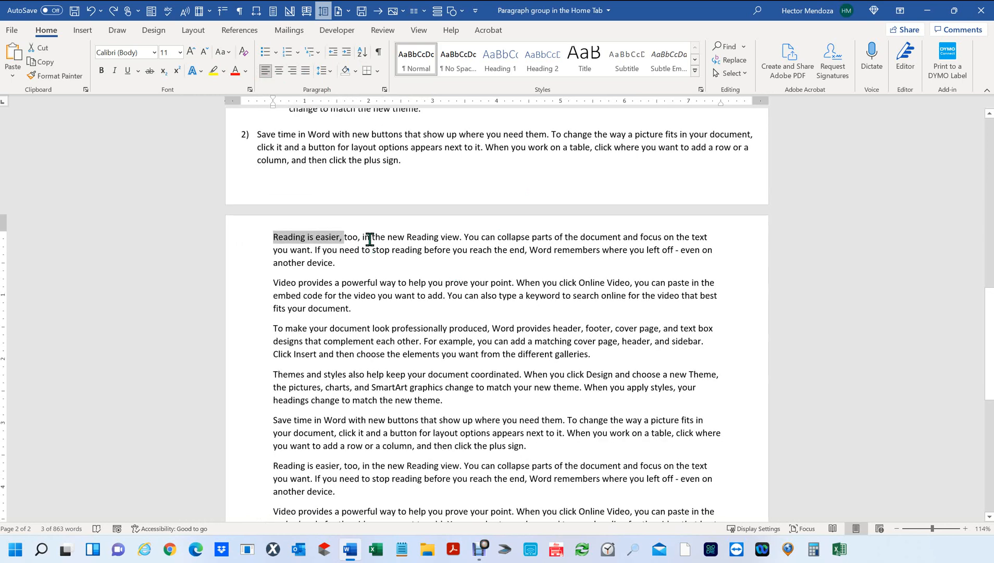
{"action": "scroll", "coordinate": [370, 243], "scroll_direction": "up", "scroll_amount": 6}
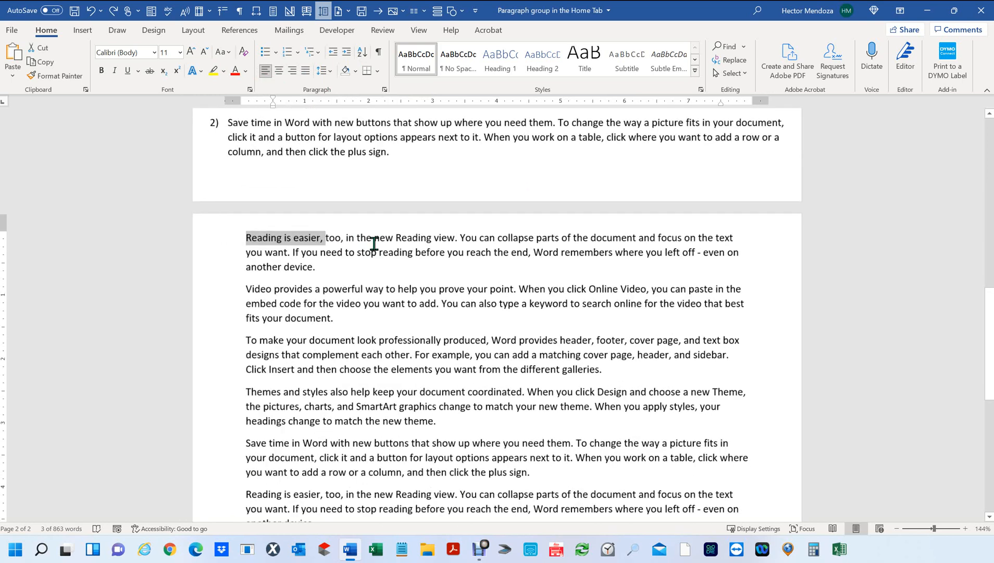
{"action": "left_click_drag", "start_coordinate": [329, 237], "coordinate": [453, 242]}
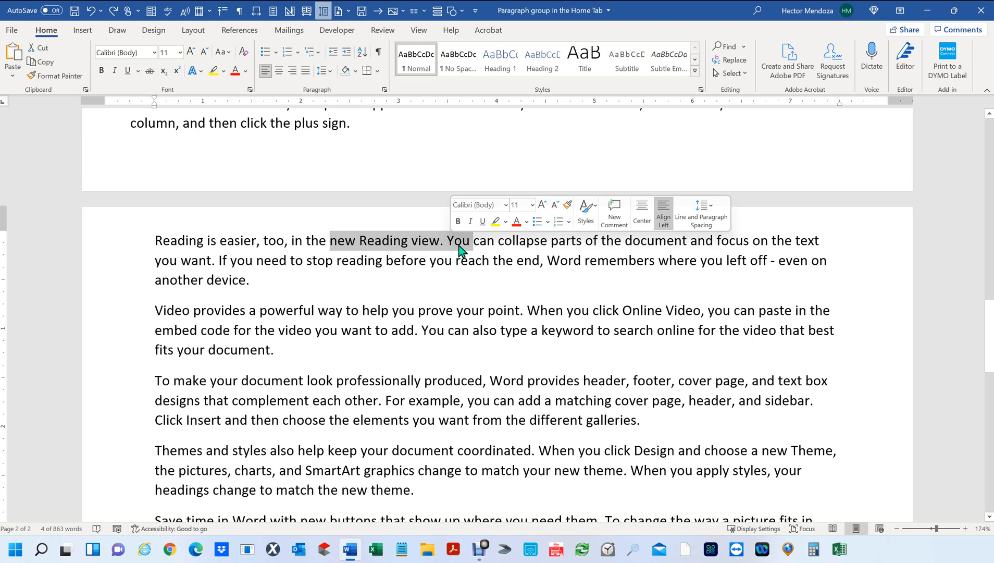
{"action": "left_click_drag", "start_coordinate": [388, 267], "coordinate": [452, 272]}
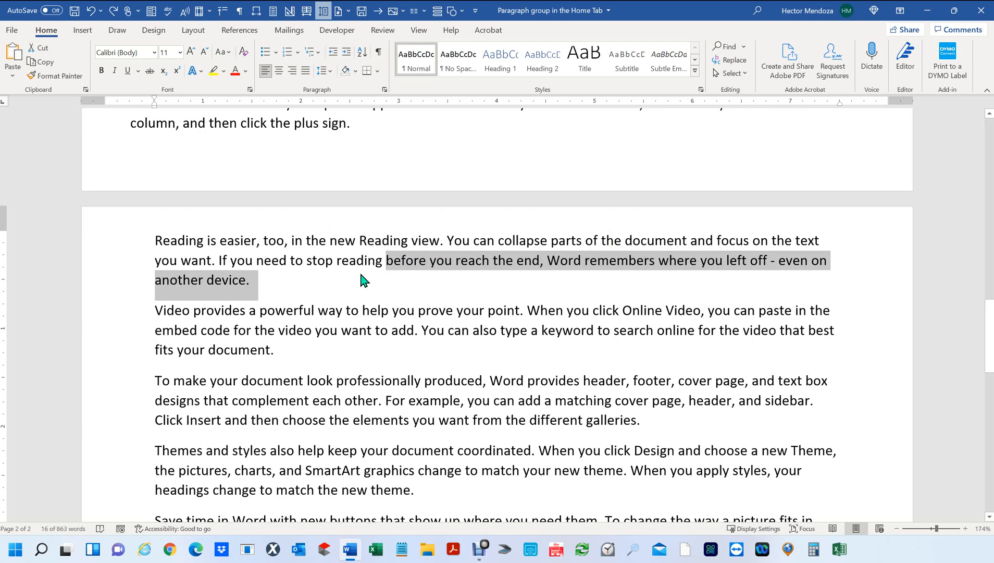
{"action": "scroll", "coordinate": [364, 276], "scroll_direction": "up", "scroll_amount": 1}
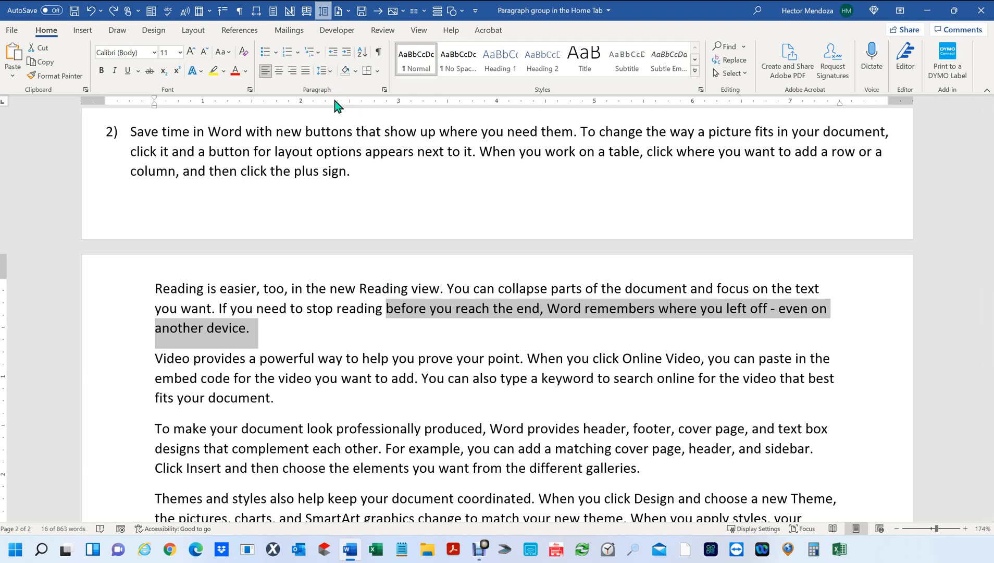
{"action": "scroll", "coordinate": [299, 350], "scroll_direction": "down", "scroll_amount": 3}
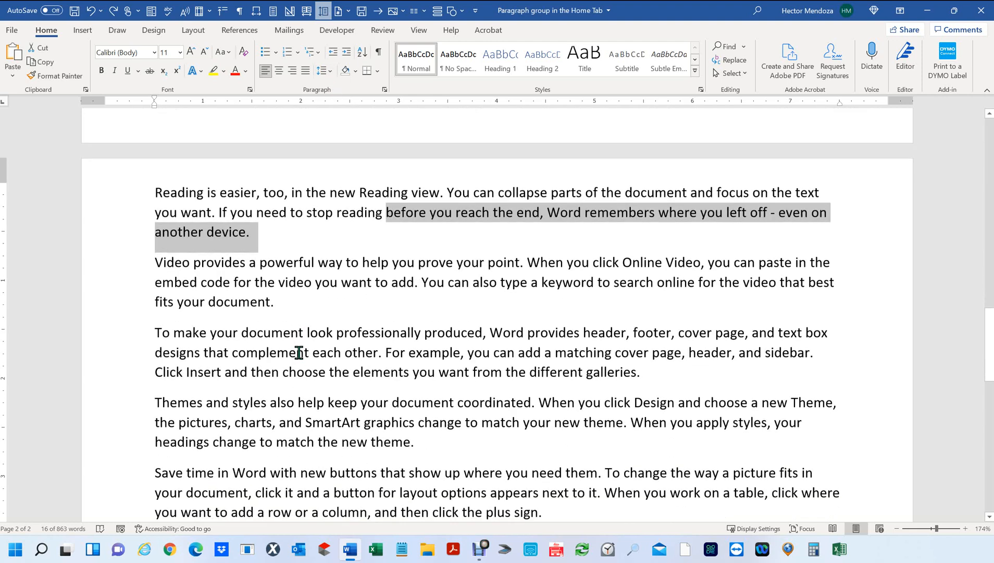
Highlight the whole paragraph starting "To make your document look" and its first line on its own
{"action": "left_click_drag", "start_coordinate": [642, 324], "coordinate": [115, 285]}
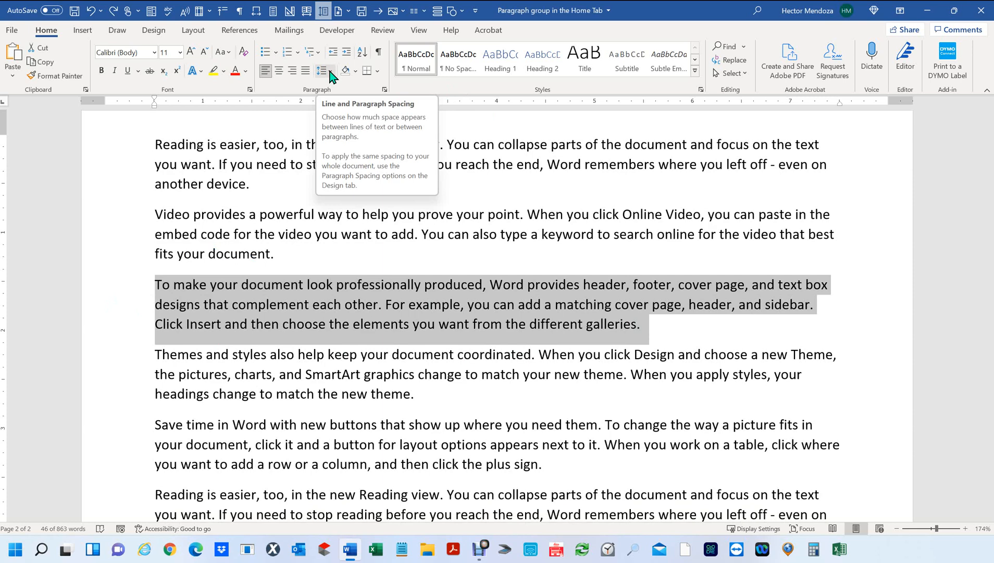
{"action": "left_click", "coordinate": [535, 317]}
{"action": "left_click_drag", "start_coordinate": [650, 326], "coordinate": [122, 281]}
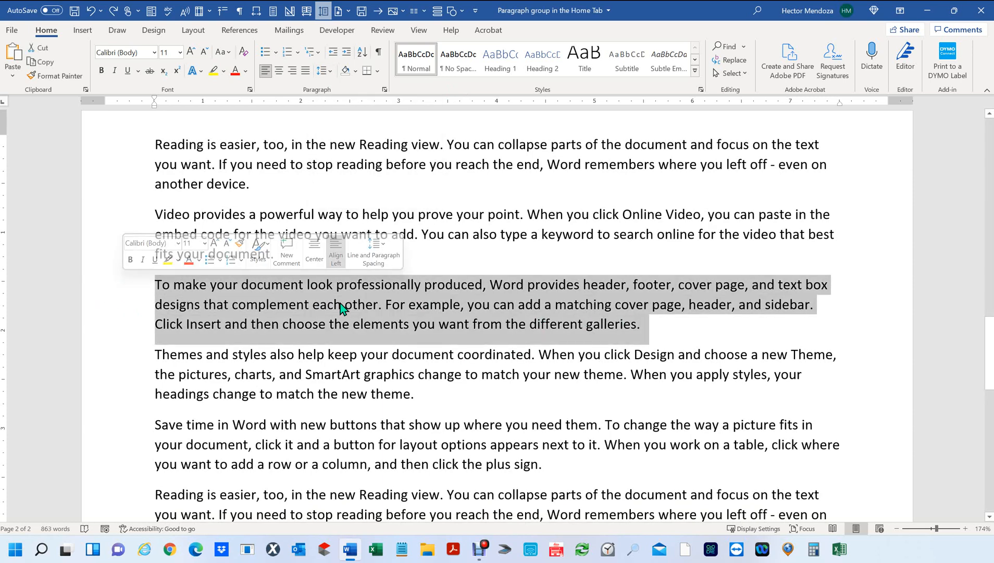
{"action": "left_click", "coordinate": [336, 285]}
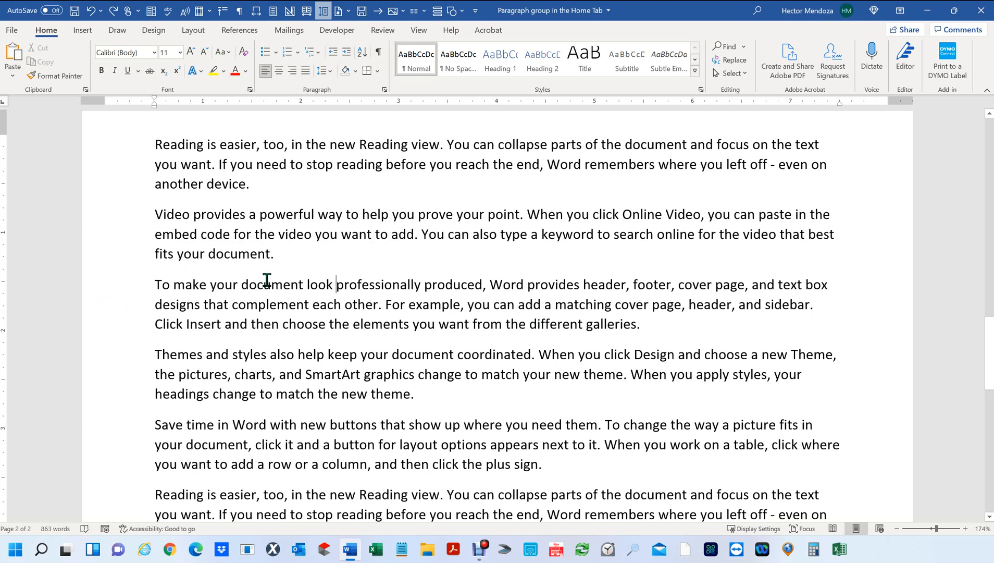
{"action": "left_click_drag", "start_coordinate": [266, 281], "coordinate": [524, 284]}
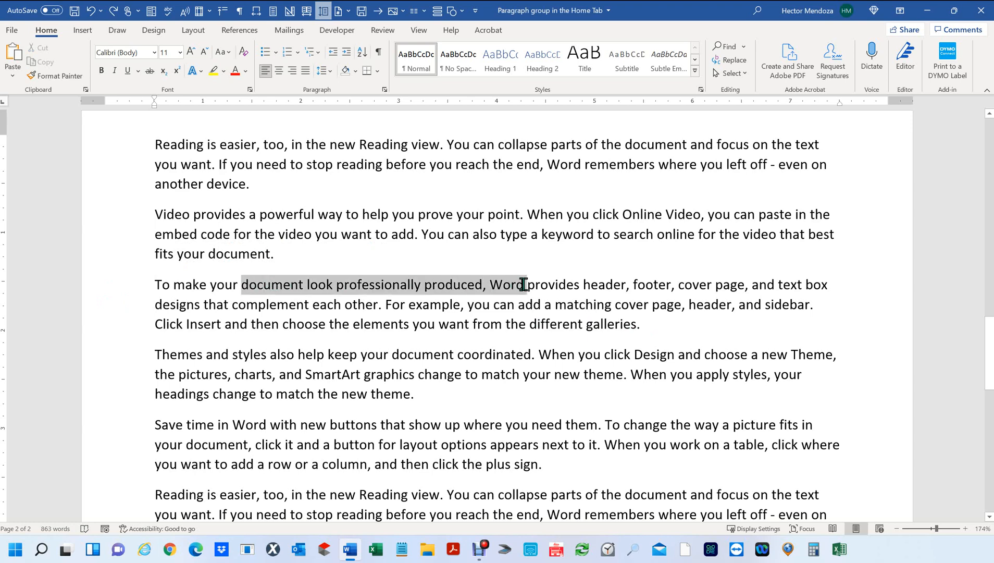
{"action": "left_click_drag", "start_coordinate": [155, 285], "coordinate": [826, 281]}
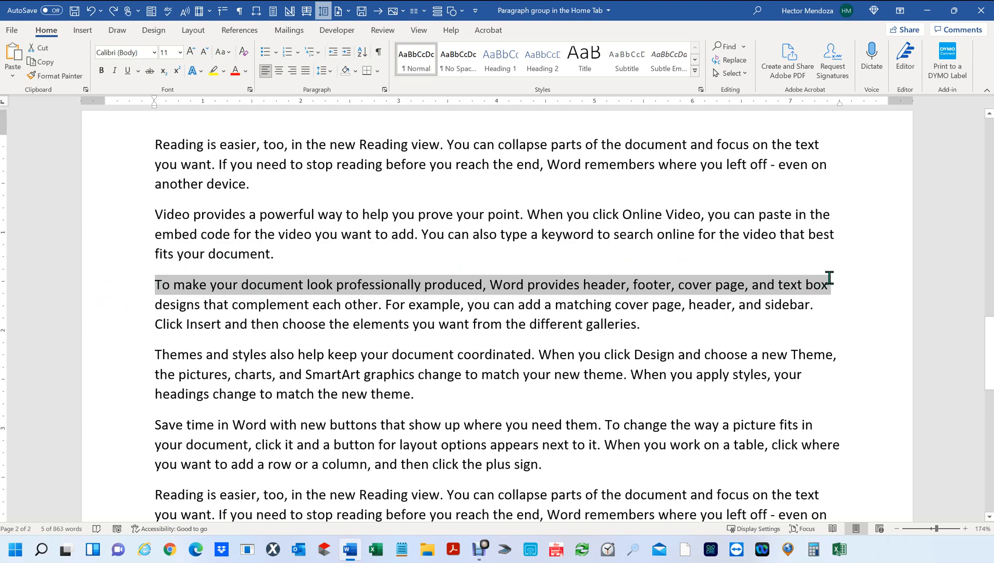
Add space before the paragraph starting "To make your document look" with the line and paragraph spacing options
{"action": "left_click", "coordinate": [331, 71]}
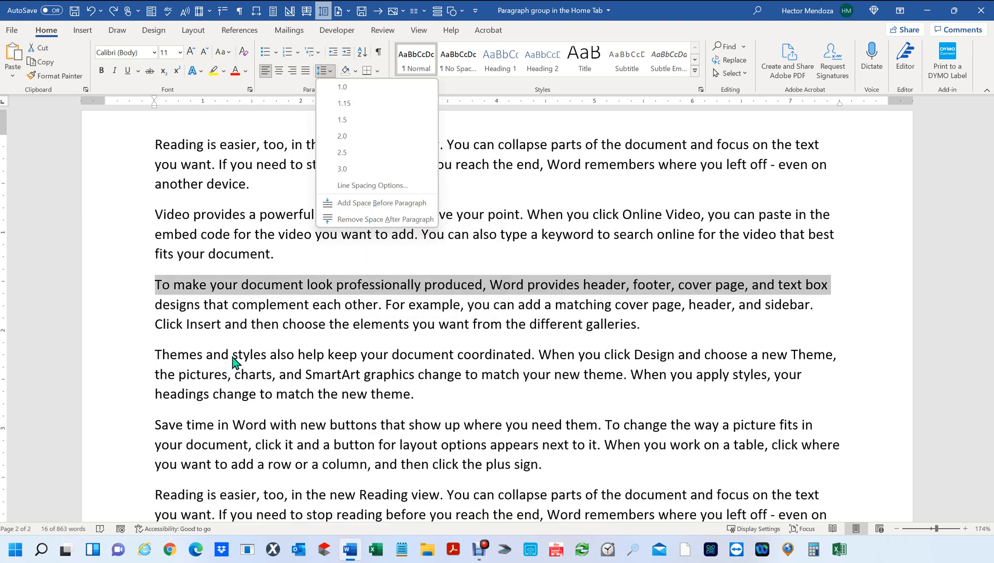
{"action": "left_click", "coordinate": [260, 313]}
{"action": "left_click_drag", "start_coordinate": [156, 305], "coordinate": [822, 301]}
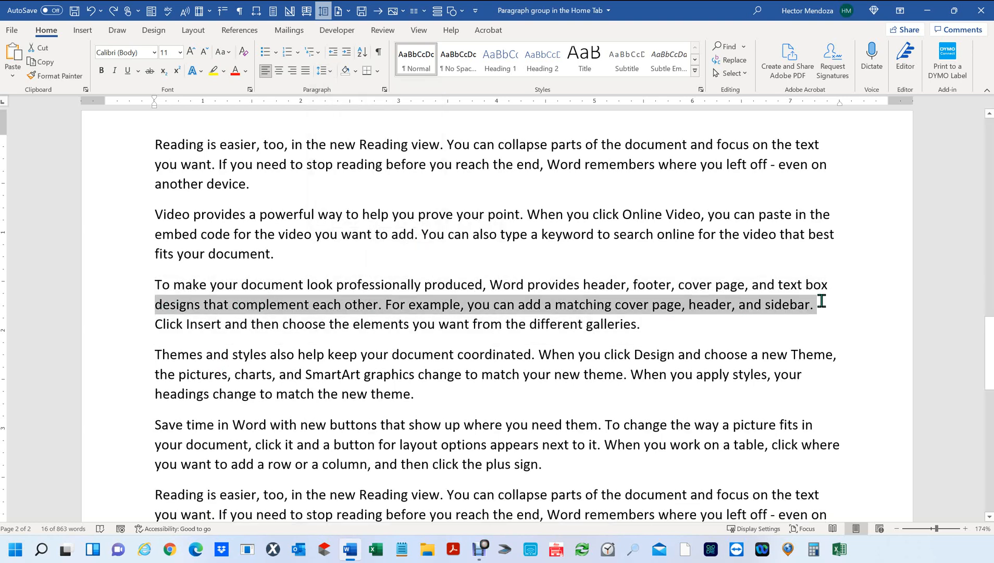
{"action": "left_click", "coordinate": [329, 72]}
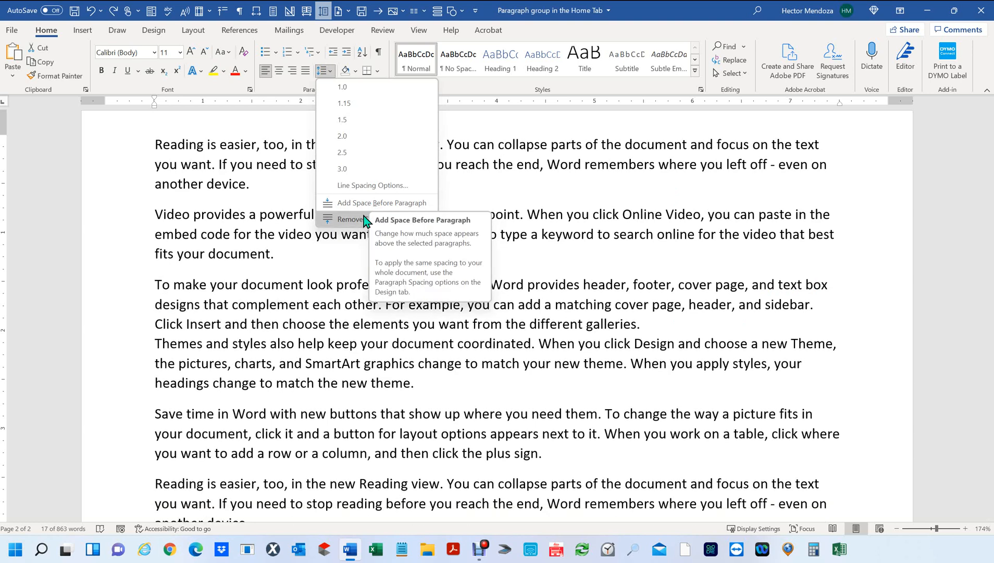
{"action": "left_click", "coordinate": [367, 204]}
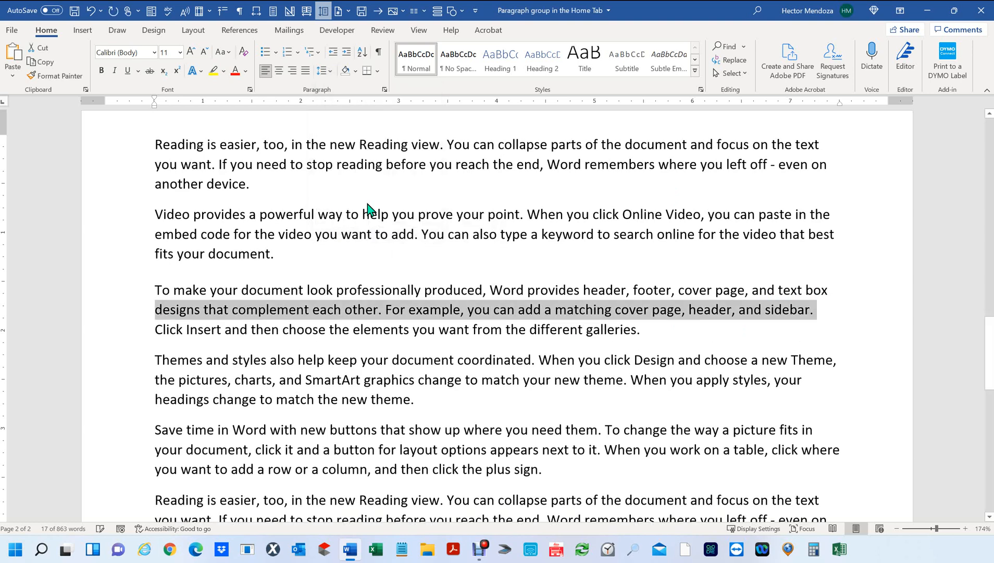
{"action": "left_click", "coordinate": [438, 277]}
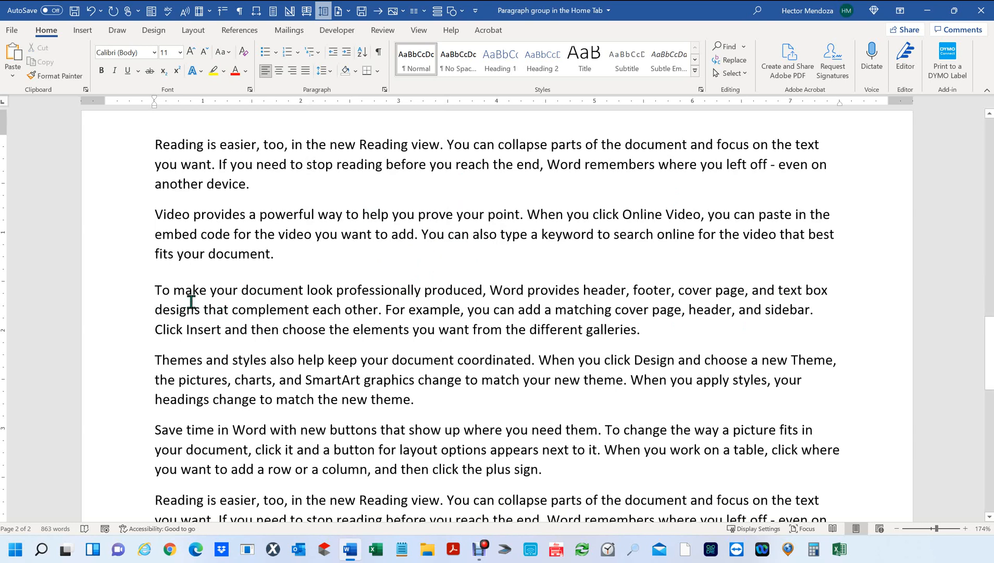
Highlight the paragraph starting "Video provides a powerful way" and look at its line and paragraph spacing options
{"action": "left_click_drag", "start_coordinate": [151, 247], "coordinate": [285, 253]}
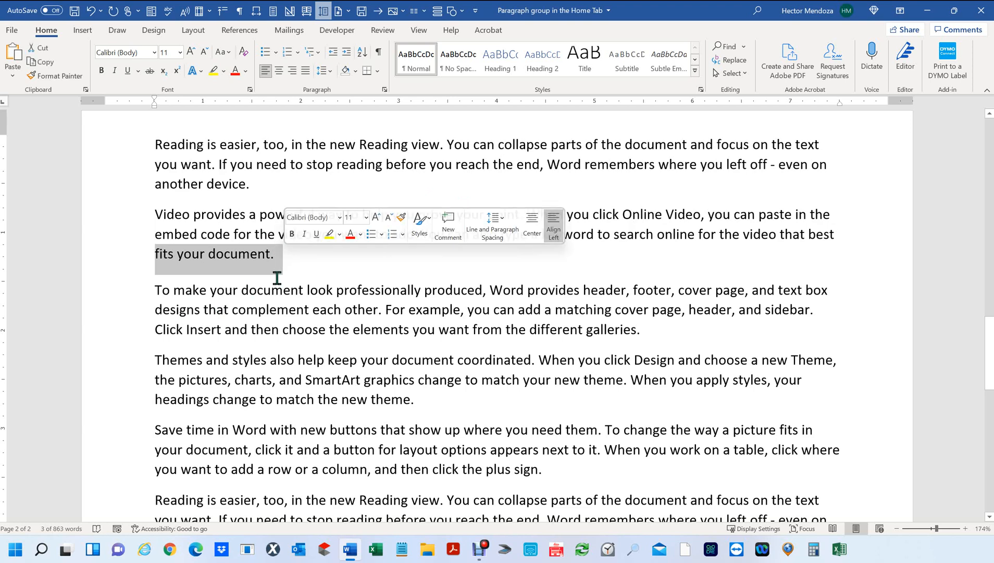
{"action": "left_click", "coordinate": [245, 267]}
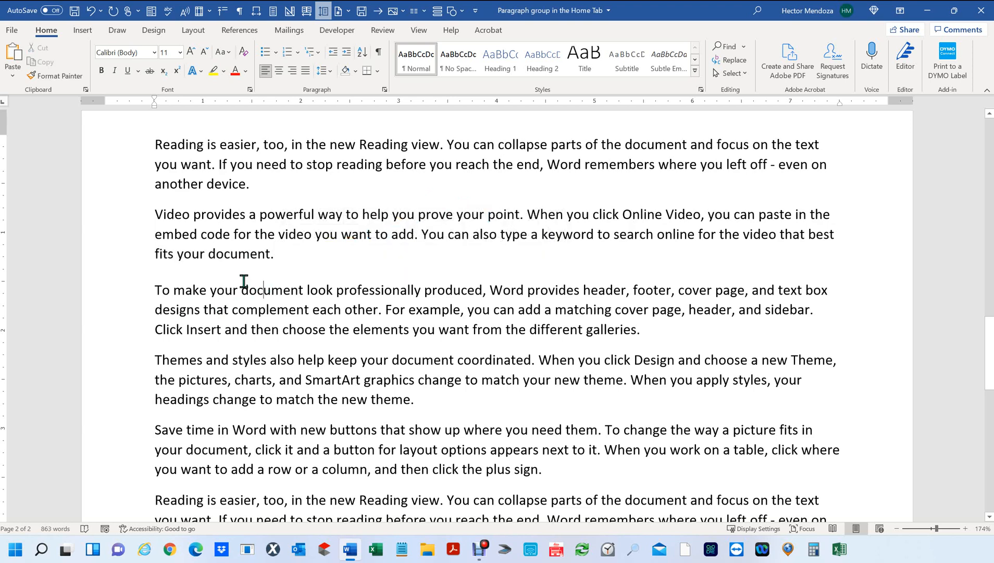
{"action": "triple_click", "coordinate": [209, 226]}
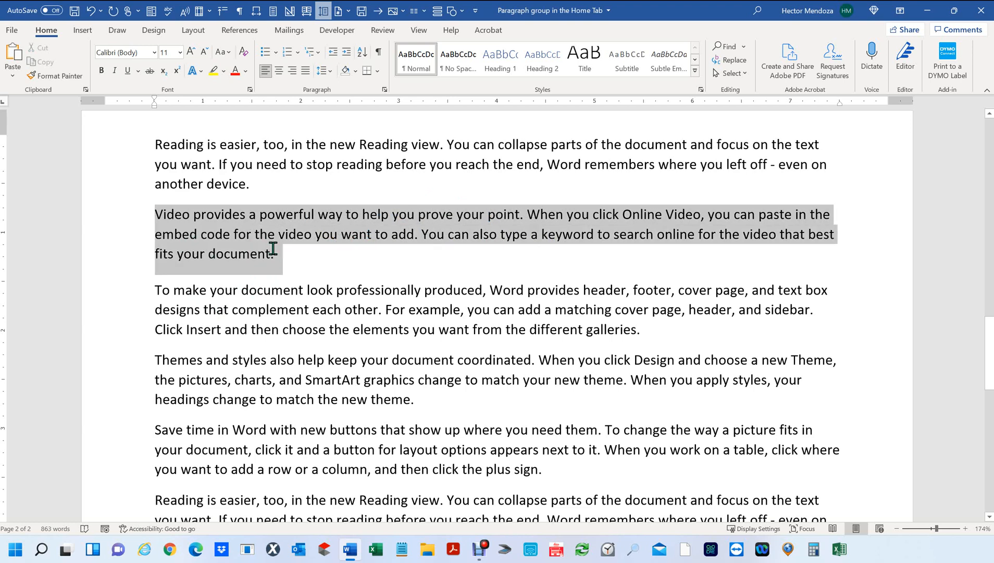
{"action": "left_click", "coordinate": [329, 72]}
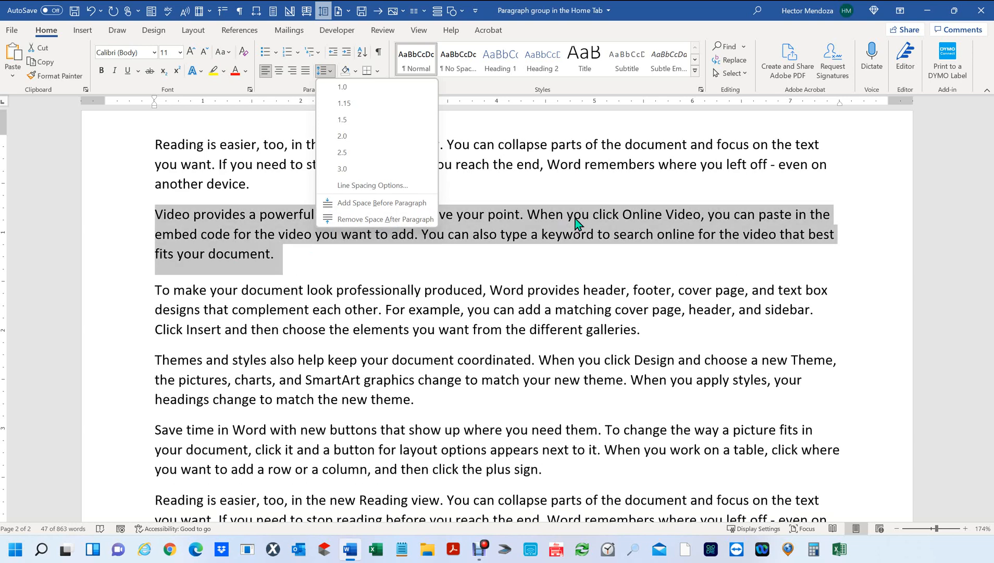
{"action": "left_click", "coordinate": [575, 223]}
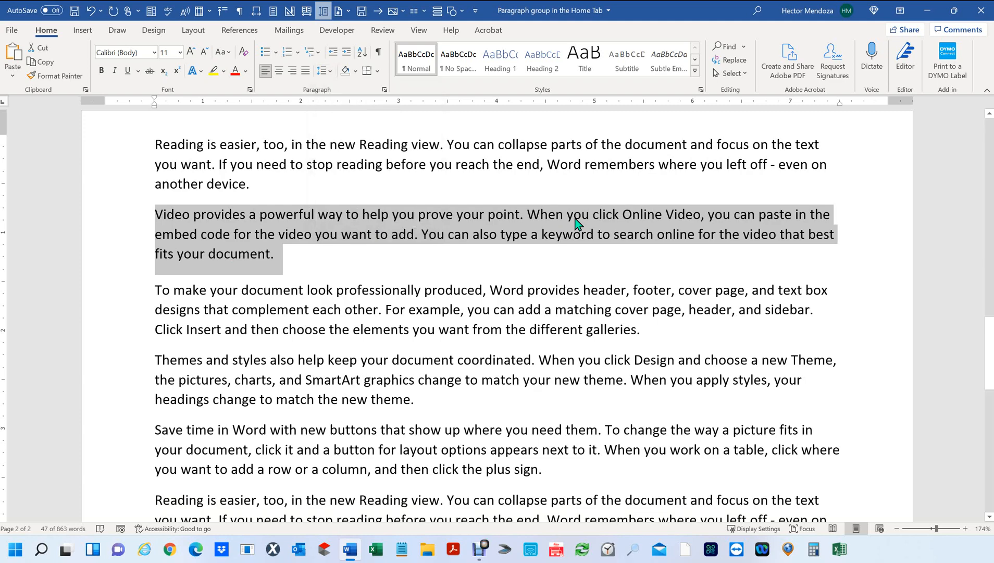
{"action": "left_click", "coordinate": [298, 262]}
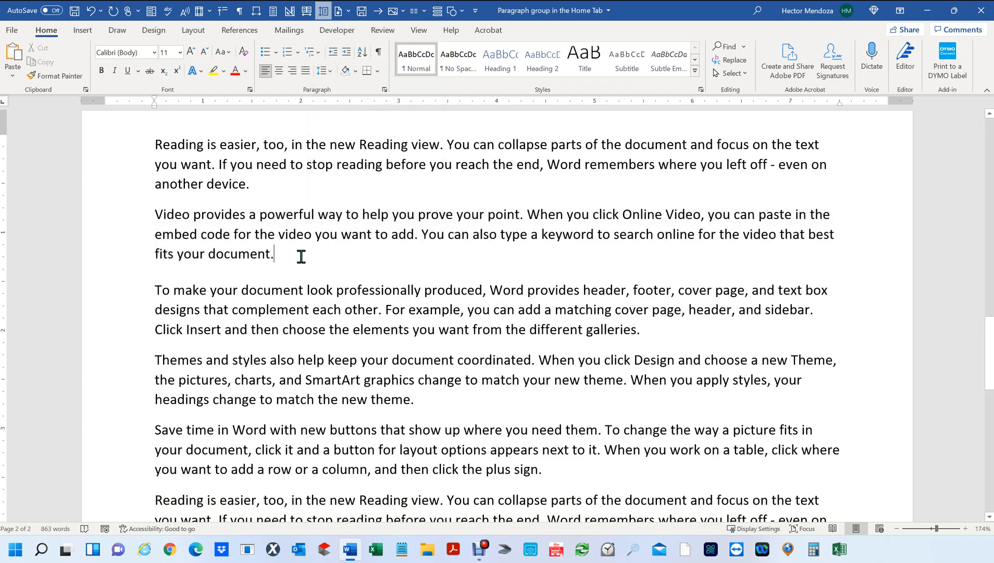
Delete all the numbered and sub-numbered list text between the bulleted list and the unnumbered "Reading is easier" paragraph
{"action": "scroll", "coordinate": [301, 256], "scroll_direction": "down", "scroll_amount": 8}
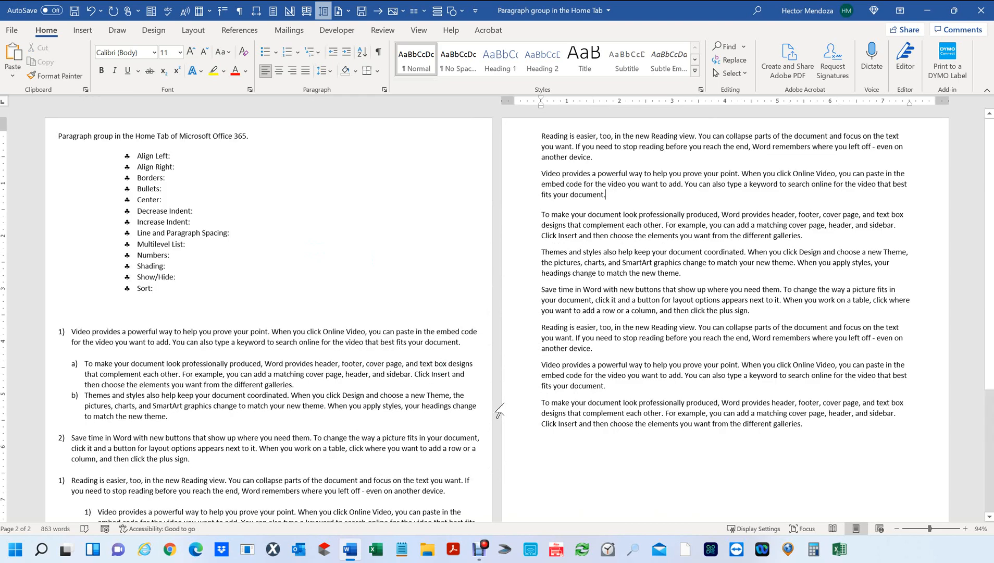
{"action": "scroll", "coordinate": [511, 392], "scroll_direction": "down", "scroll_amount": 3}
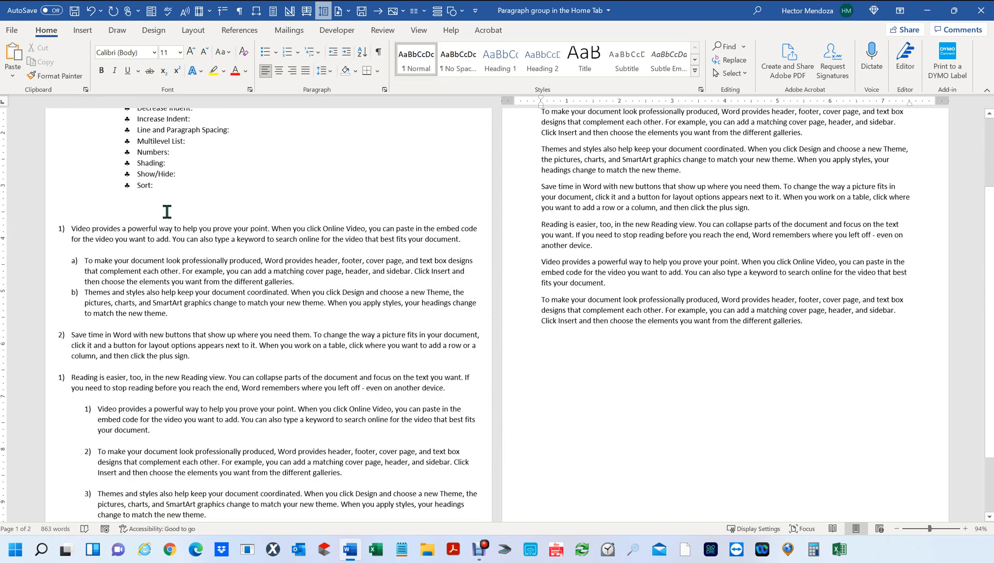
{"action": "left_click_drag", "start_coordinate": [52, 229], "coordinate": [454, 488]}
{"action": "key", "text": "Delete"}
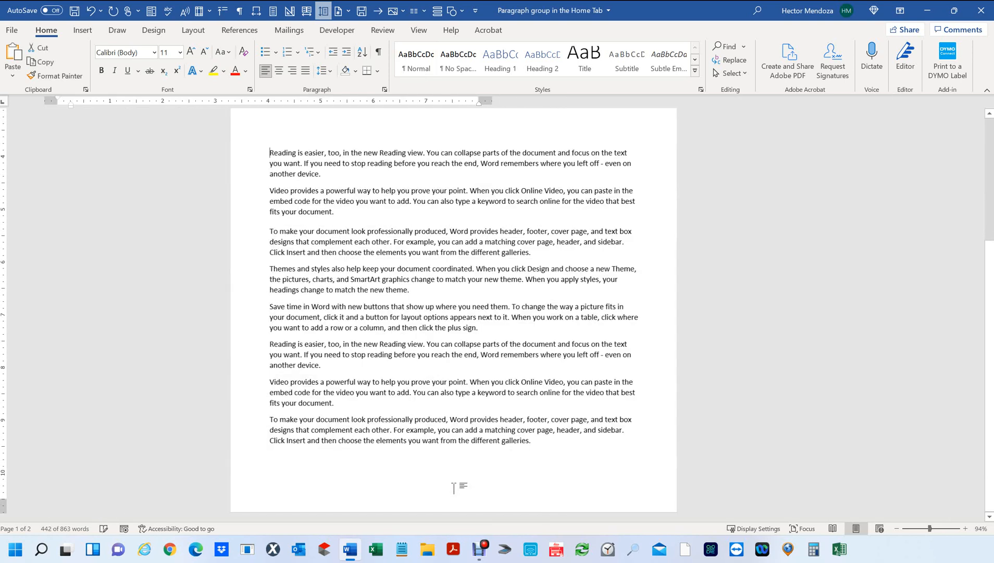
Remove the space after every body paragraph from "Reading is easier" to the end of the text
{"action": "scroll", "coordinate": [427, 370], "scroll_direction": "up", "scroll_amount": 5}
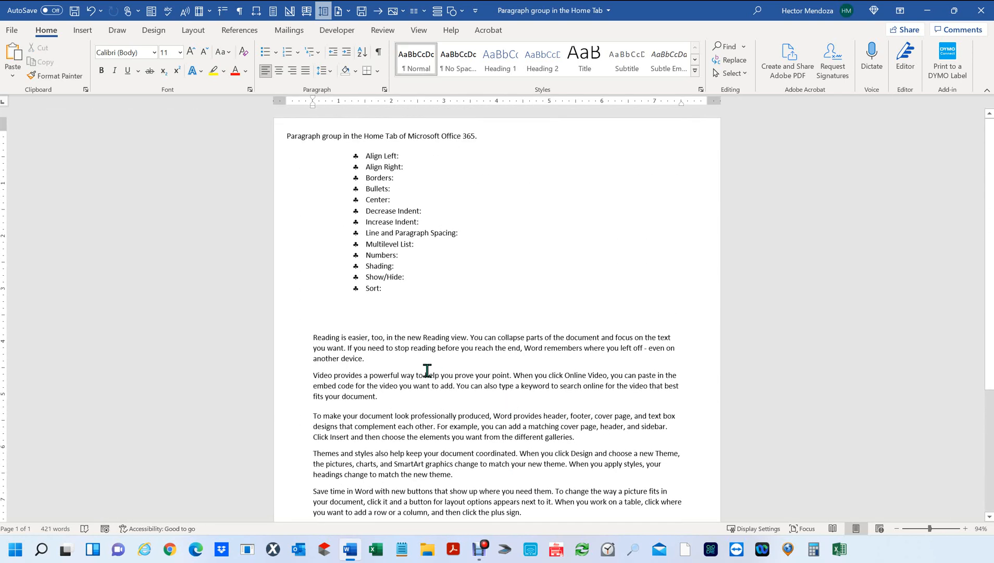
{"action": "scroll", "coordinate": [427, 370], "scroll_direction": "down", "scroll_amount": 5}
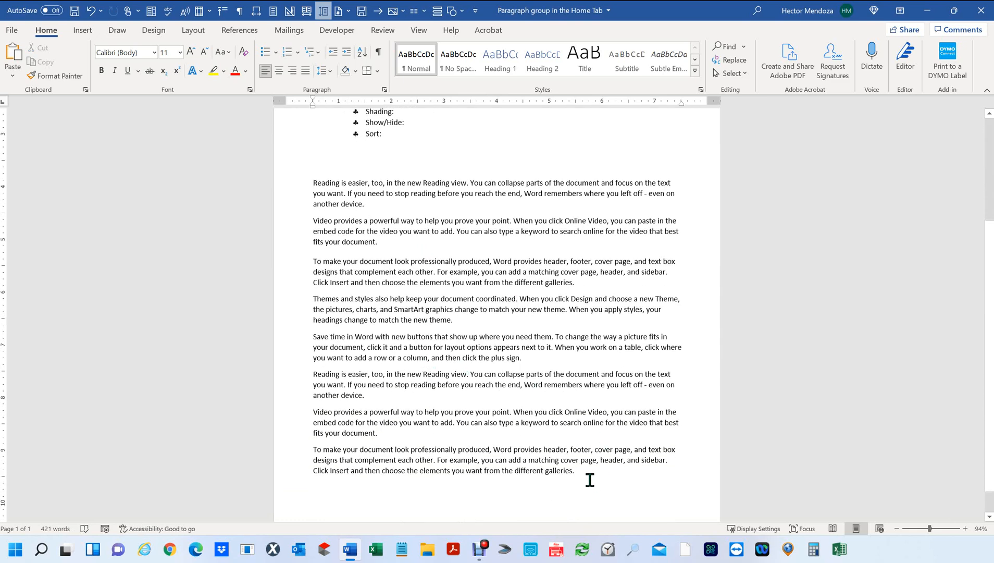
{"action": "left_click_drag", "start_coordinate": [579, 471], "coordinate": [291, 186]}
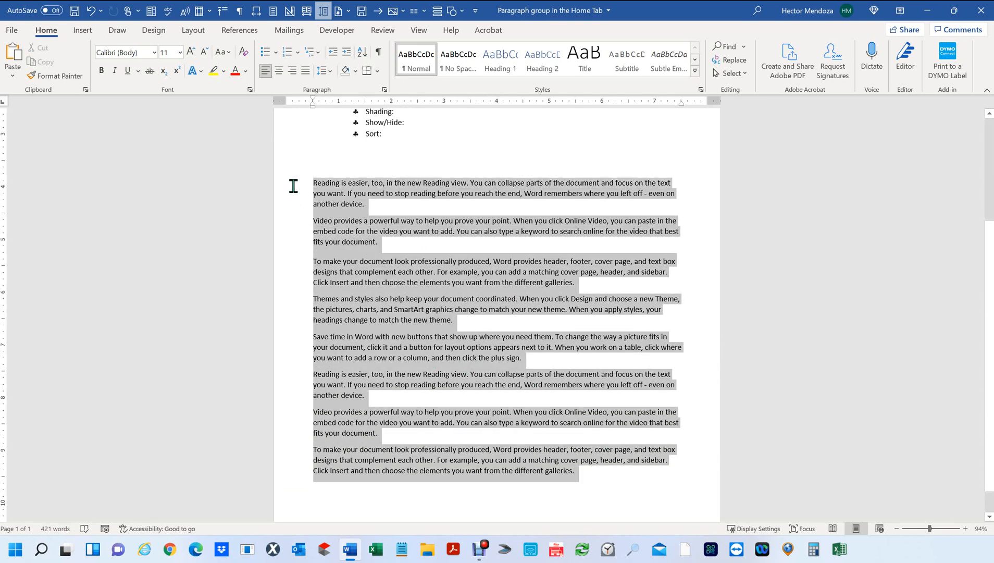
{"action": "left_click", "coordinate": [329, 72]}
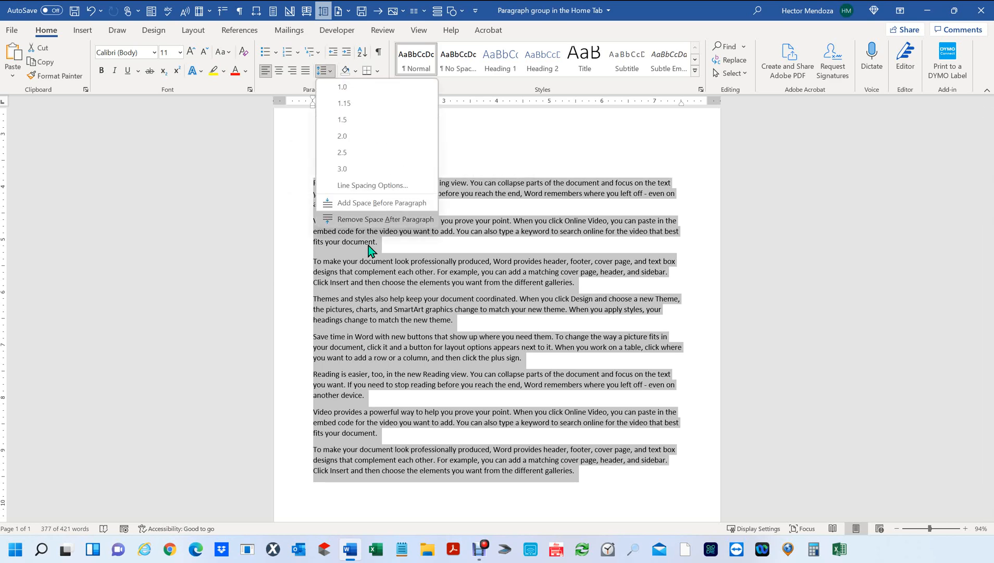
{"action": "left_click", "coordinate": [364, 220]}
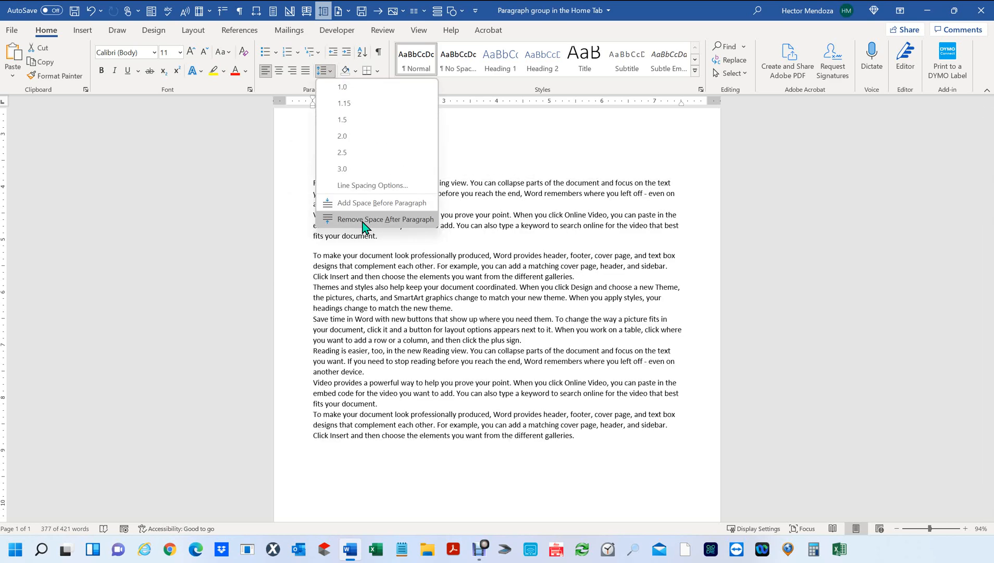
{"action": "left_click", "coordinate": [363, 221]}
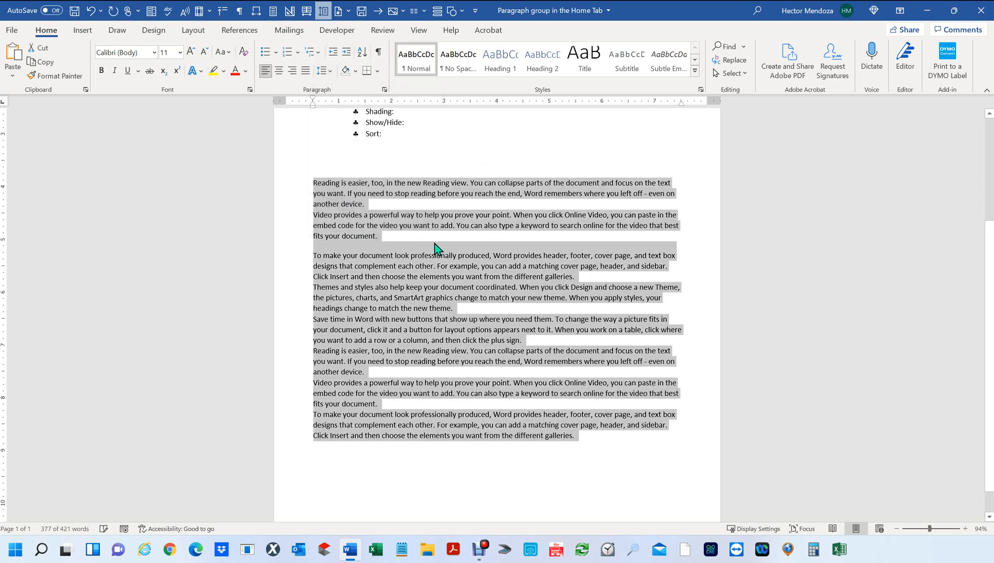
Remove the space before the first paragraph starting "To make your document look"
{"action": "left_click", "coordinate": [402, 241]}
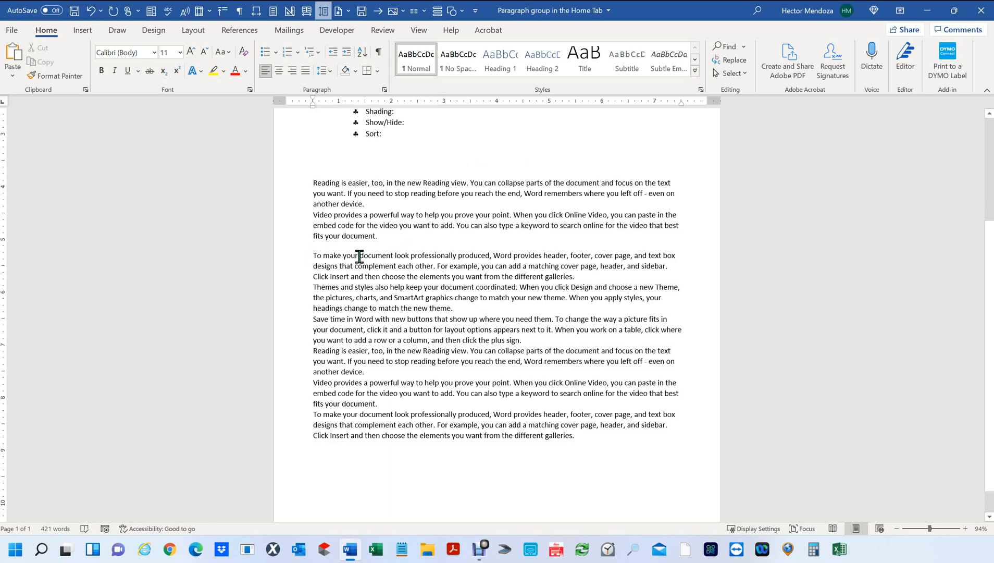
{"action": "left_click", "coordinate": [329, 71]}
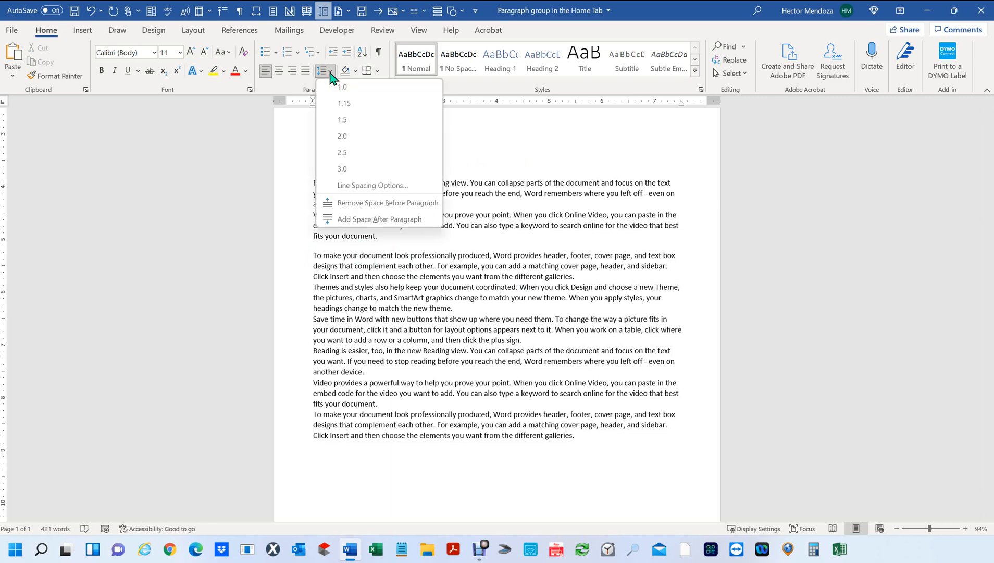
{"action": "left_click", "coordinate": [390, 203]}
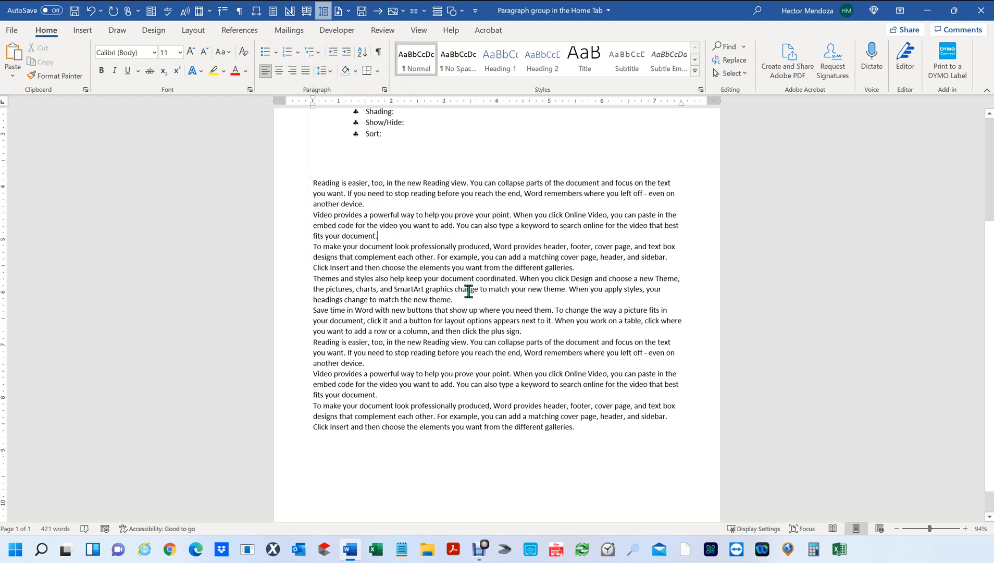
Insert an empty paragraph above the first "To make your document look" paragraph and show the formatting marks
{"action": "key", "text": "Return"}
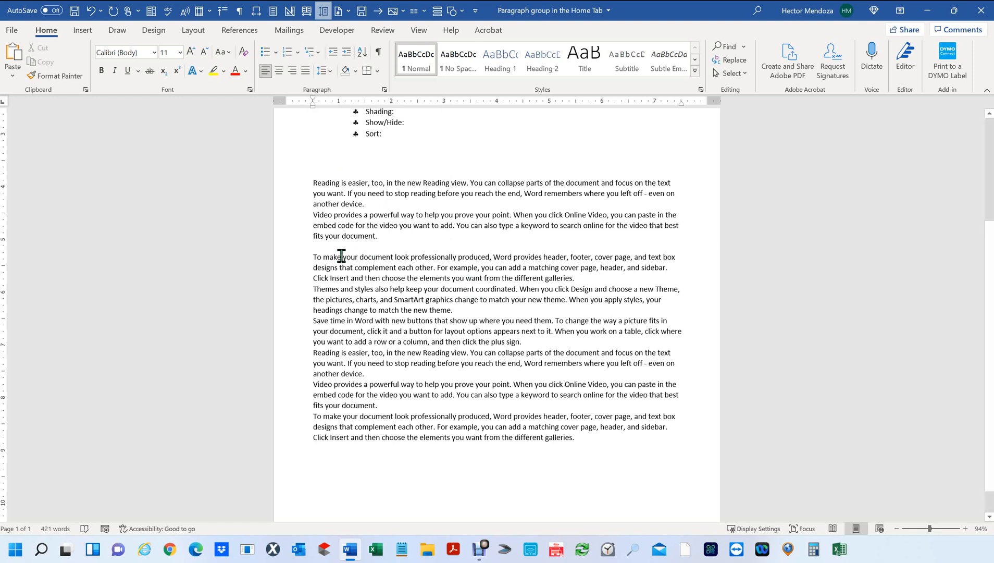
{"action": "left_click", "coordinate": [378, 51]}
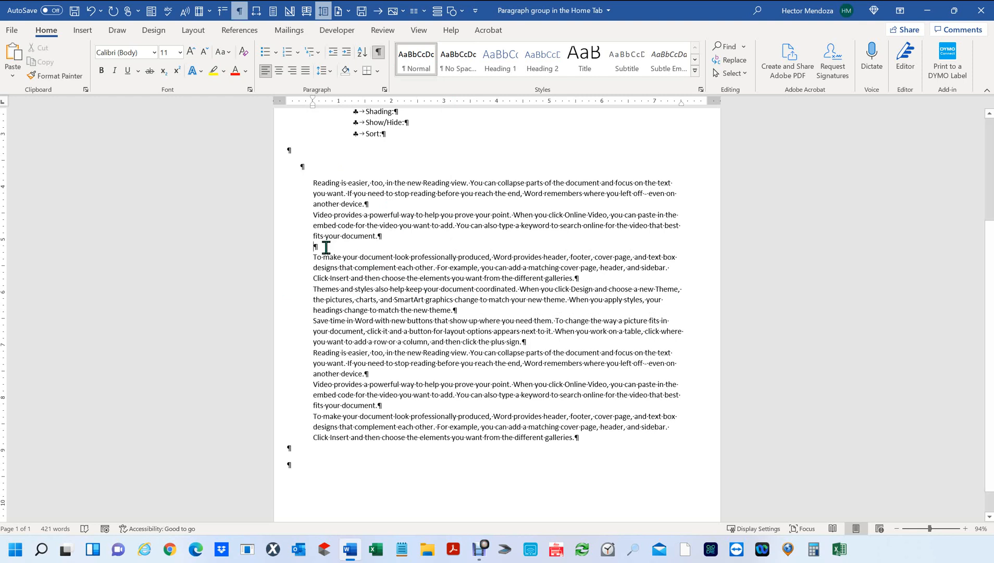
{"action": "left_click_drag", "start_coordinate": [382, 253], "coordinate": [467, 252]}
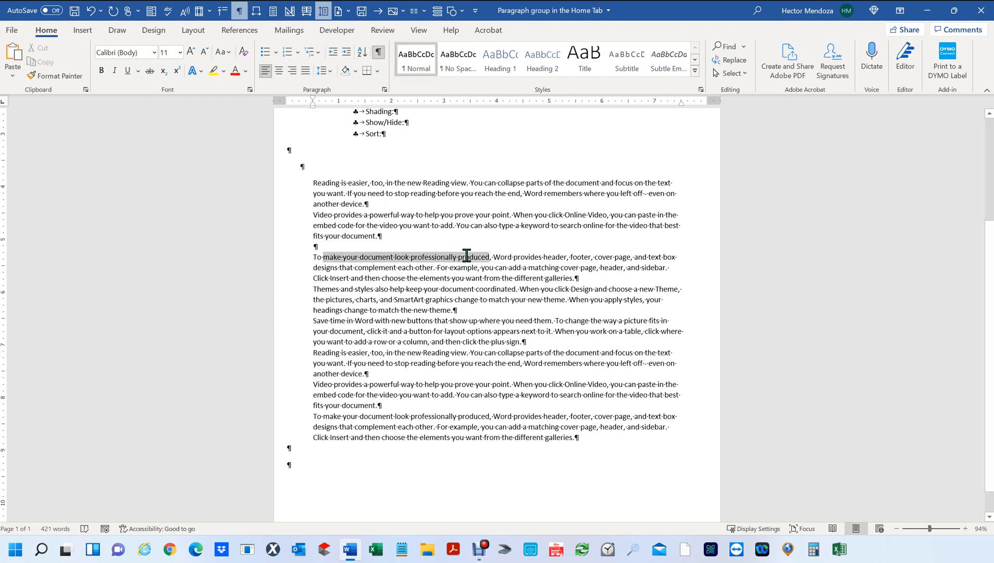
Delete the empty paragraph above the first "To make your document look professionally produced" paragraph
{"action": "left_click", "coordinate": [331, 75]}
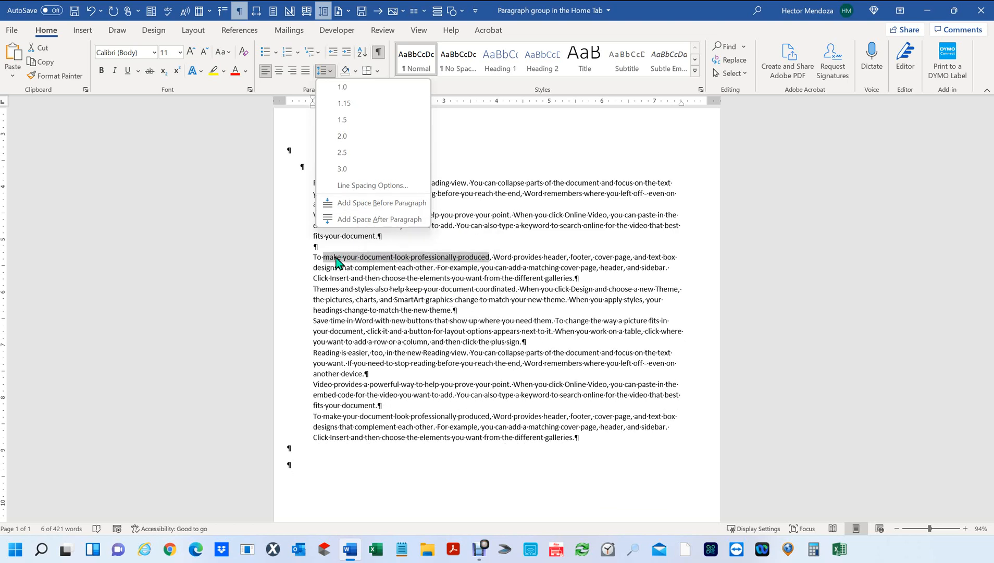
{"action": "key", "text": "Escape"}
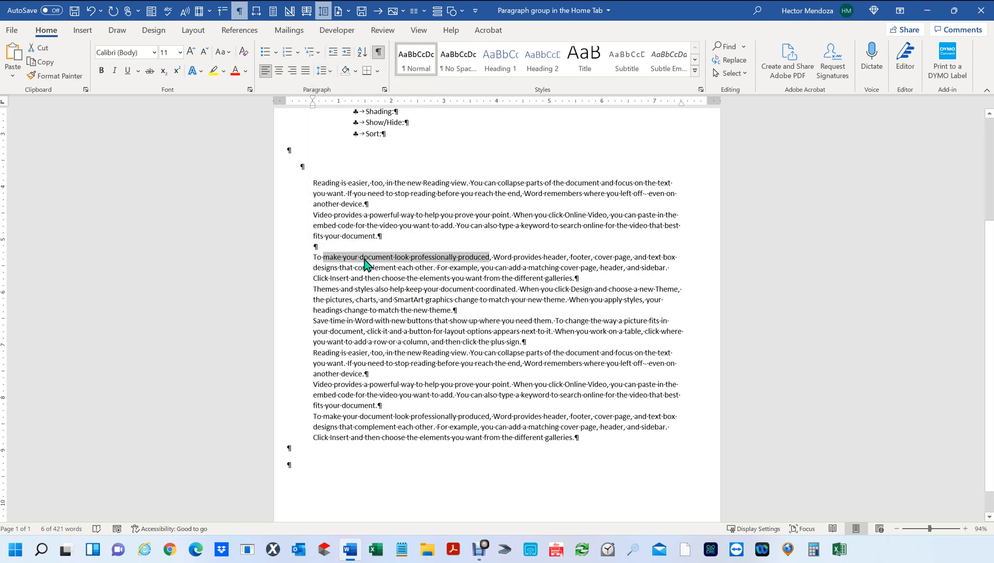
{"action": "left_click", "coordinate": [324, 244]}
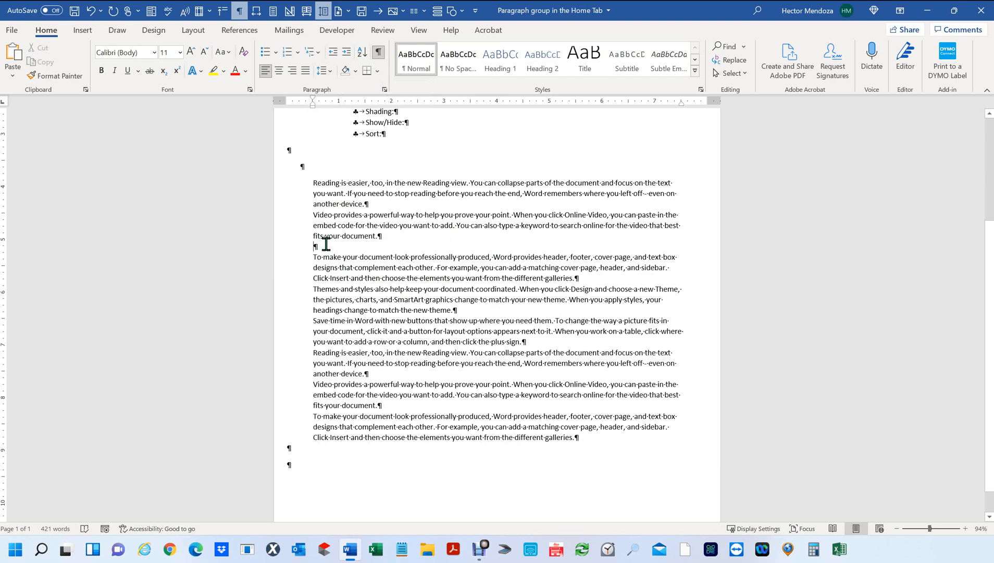
{"action": "key", "text": "BackSpace"}
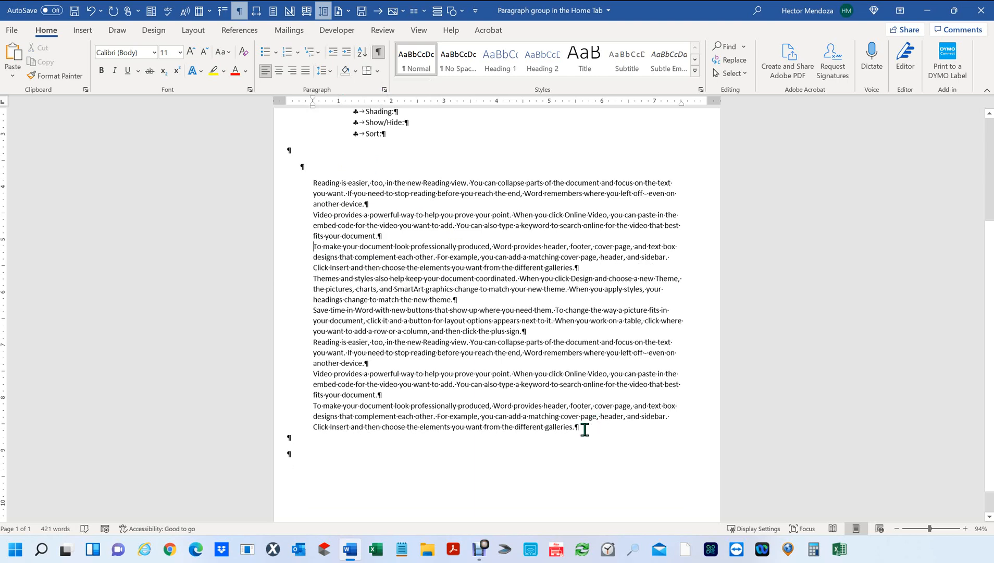
{"action": "left_click_drag", "start_coordinate": [582, 428], "coordinate": [327, 179]}
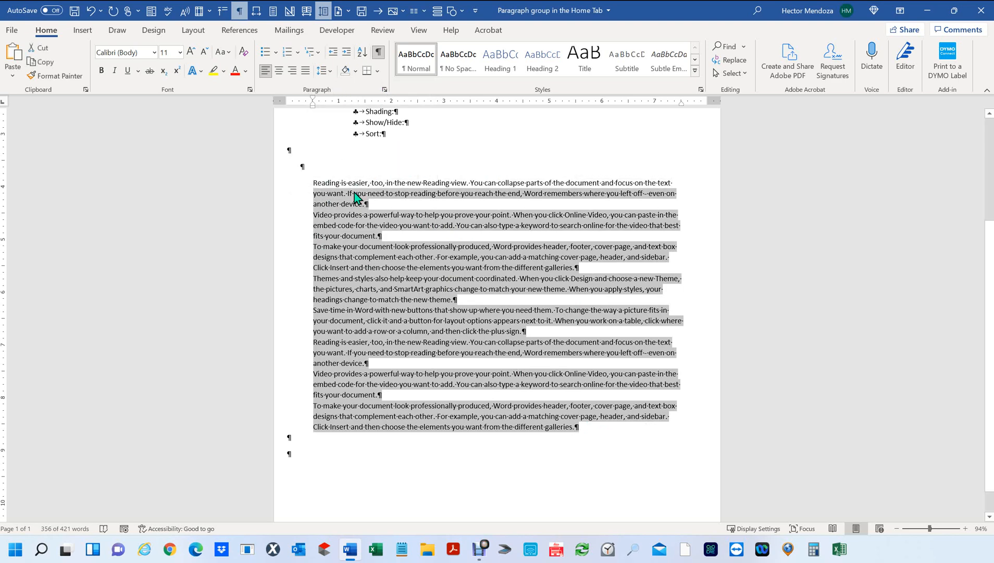
{"action": "left_click", "coordinate": [323, 180]}
{"action": "left_click_drag", "start_coordinate": [311, 183], "coordinate": [599, 428]}
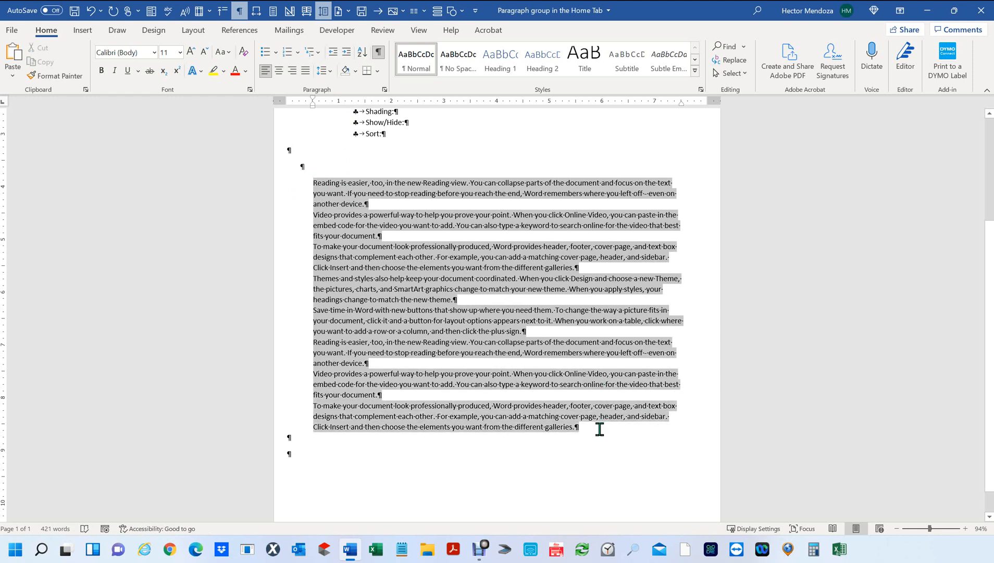
{"action": "left_click_drag", "start_coordinate": [600, 429], "coordinate": [600, 429]}
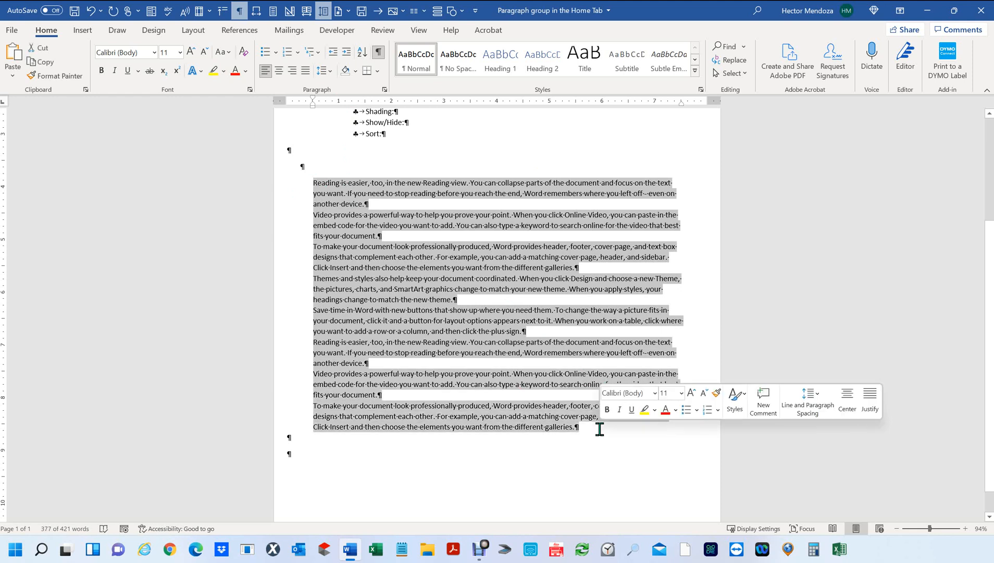
{"action": "left_click", "coordinate": [331, 71]}
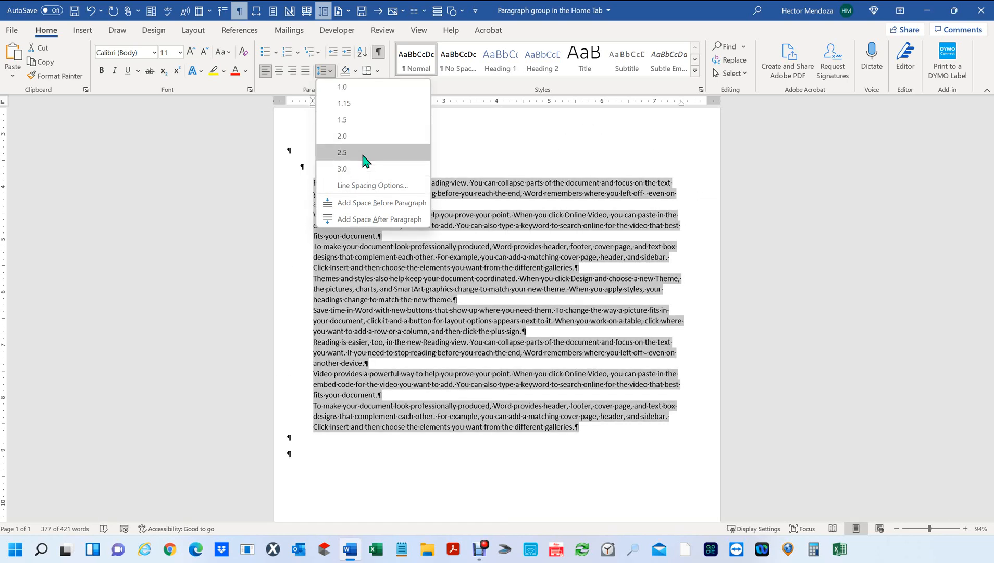
{"action": "left_click", "coordinate": [593, 304]}
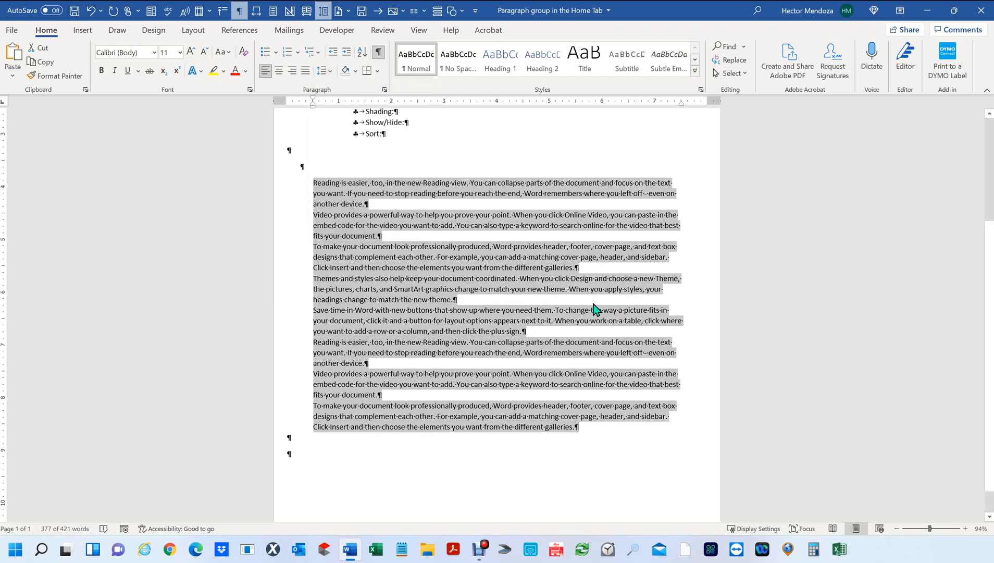
{"action": "left_click", "coordinate": [585, 268]}
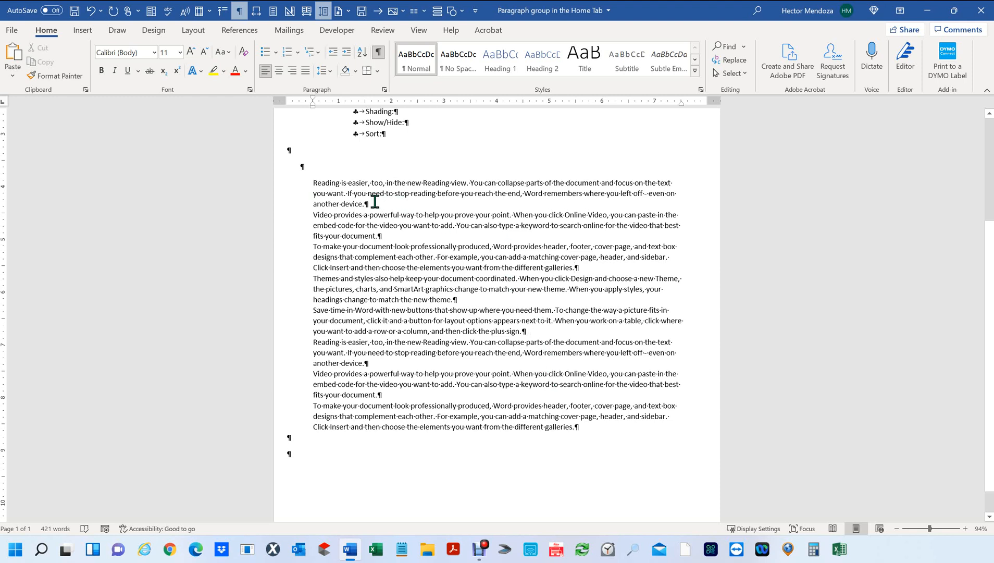
Use Find and Replace to replace every paragraph mark (^p) in the document with two paragraph marks (^p^p)
{"action": "left_click", "coordinate": [311, 183]}
{"action": "key", "text": "ctrl+f"}
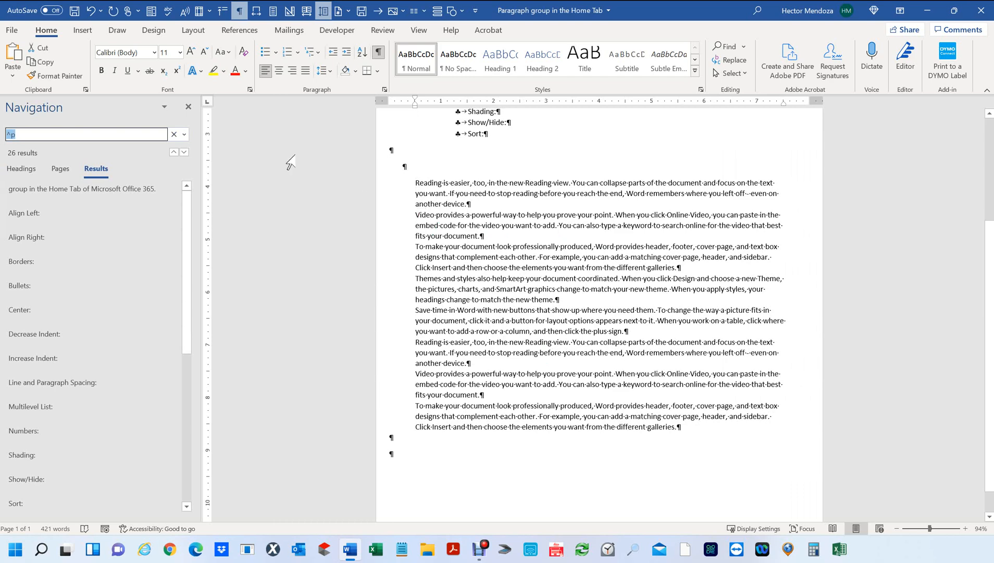
{"action": "left_click", "coordinate": [184, 134]}
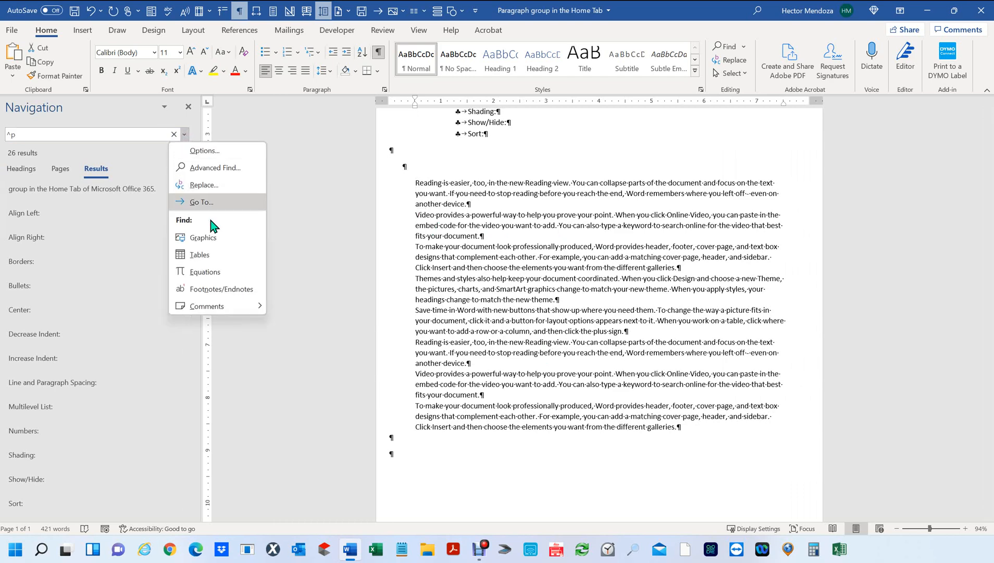
{"action": "left_click", "coordinate": [233, 168]}
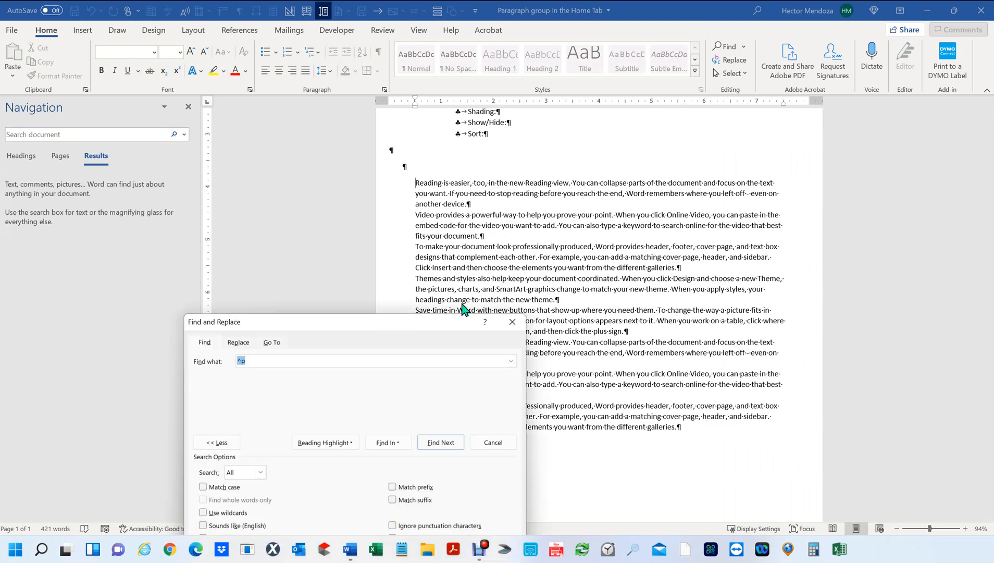
{"action": "left_click_drag", "start_coordinate": [374, 263], "coordinate": [360, 119]}
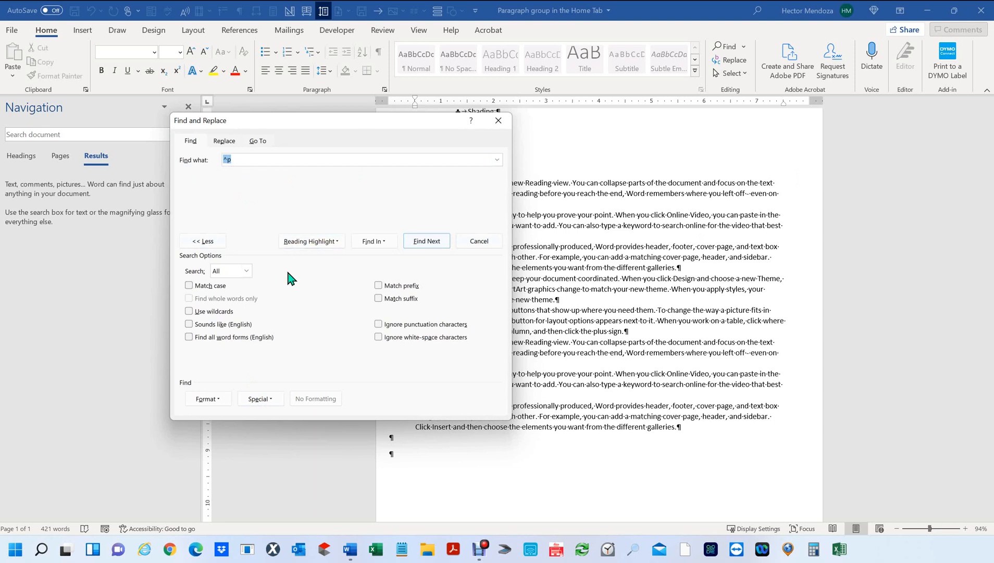
{"action": "left_click", "coordinate": [225, 141]}
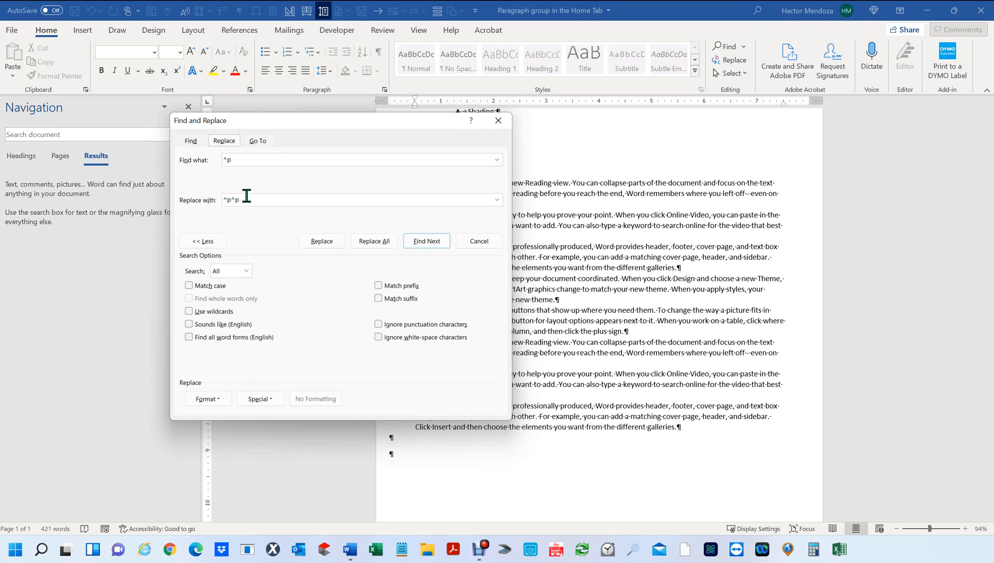
{"action": "left_click", "coordinate": [243, 160]}
{"action": "left_click", "coordinate": [382, 243]}
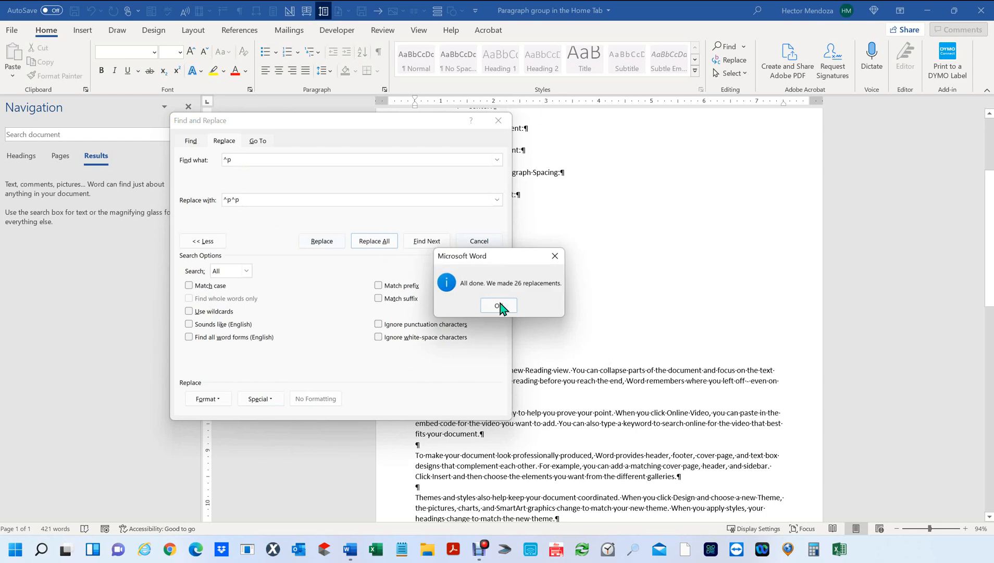
{"action": "key", "text": "Return"}
{"action": "left_click", "coordinate": [499, 121]}
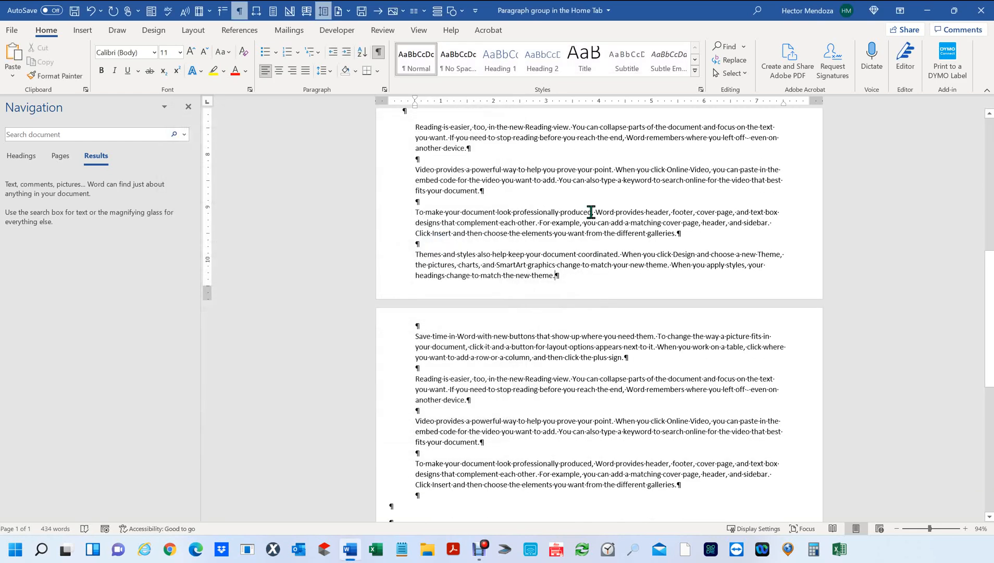
Hide the formatting marks and preview adding space before the first "Video provides a powerful way" paragraph
{"action": "left_click", "coordinate": [381, 51]}
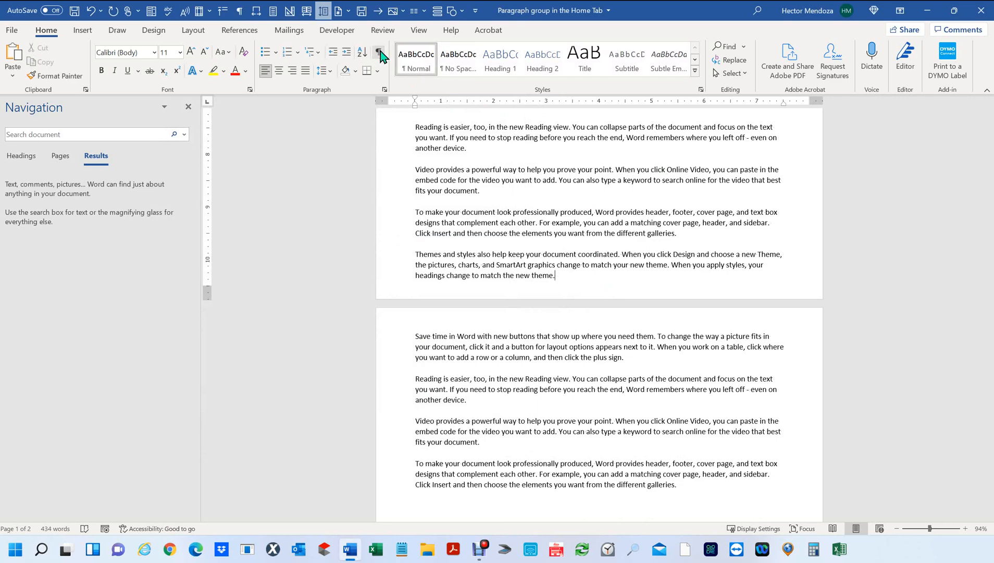
{"action": "scroll", "coordinate": [651, 329], "scroll_direction": "up", "scroll_amount": 5}
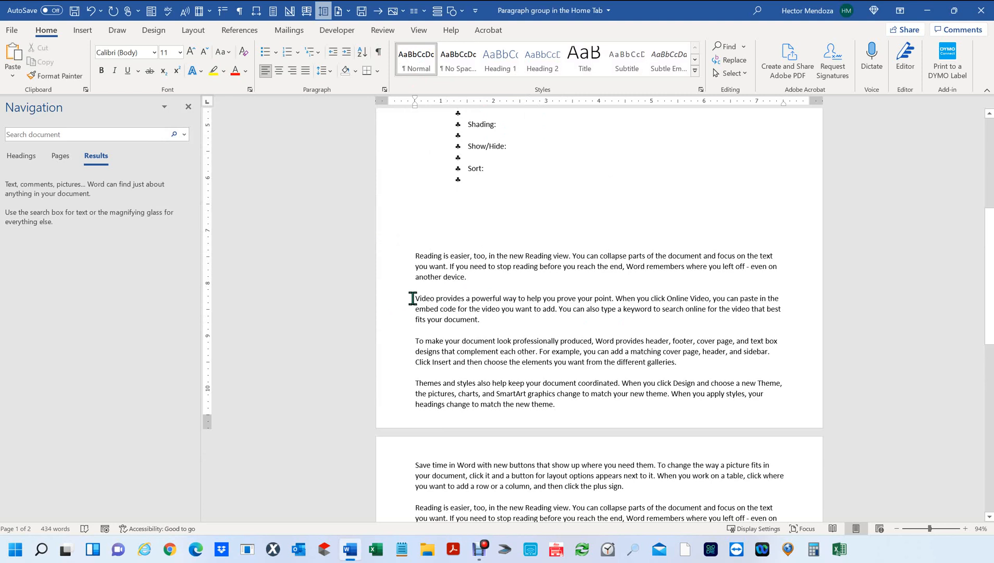
{"action": "left_click_drag", "start_coordinate": [414, 298], "coordinate": [563, 301]}
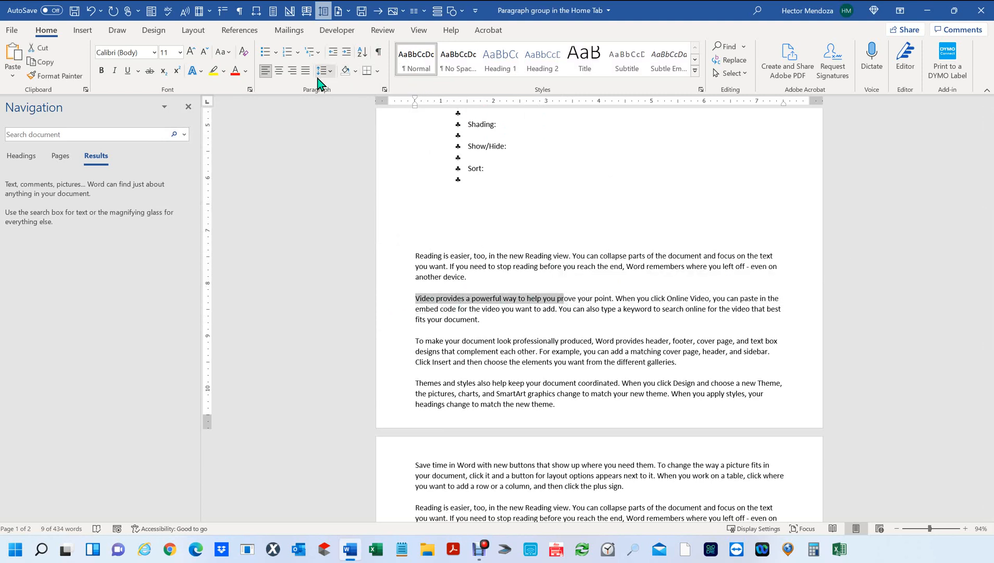
{"action": "left_click", "coordinate": [332, 71]}
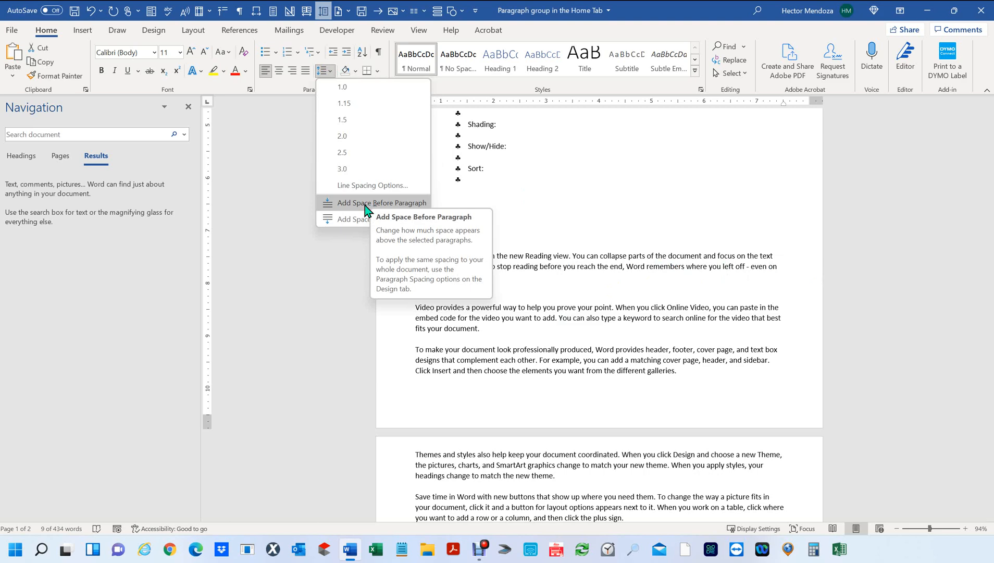
{"action": "left_click", "coordinate": [620, 207]}
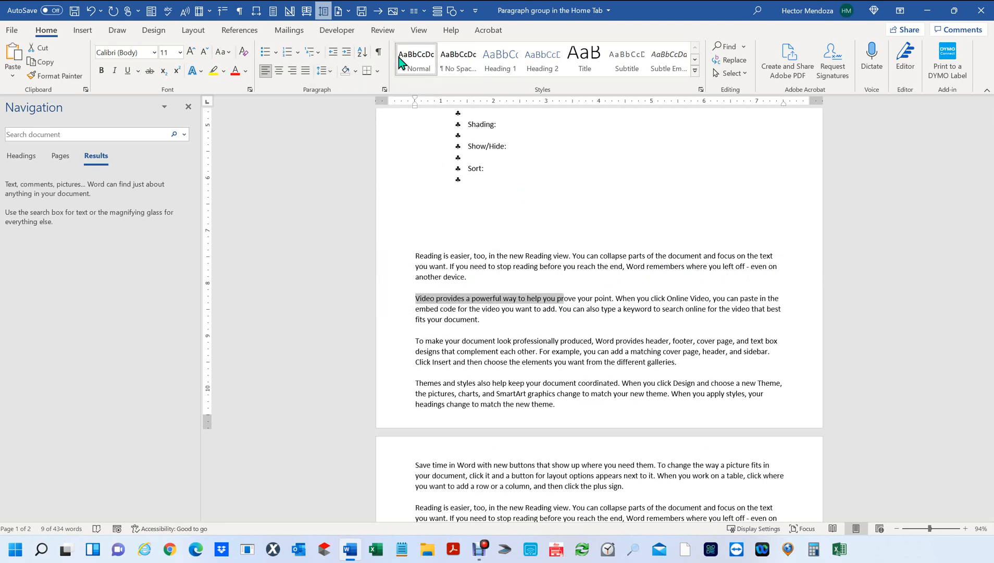
Show the formatting marks again and undo the replacement of the paragraph marks
{"action": "left_click", "coordinate": [380, 53]}
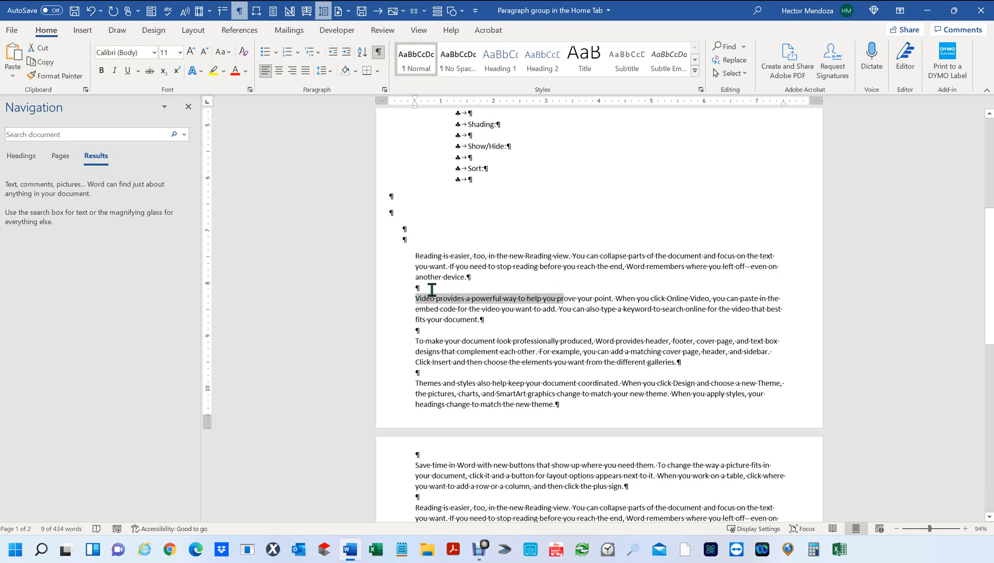
{"action": "left_click", "coordinate": [564, 298]}
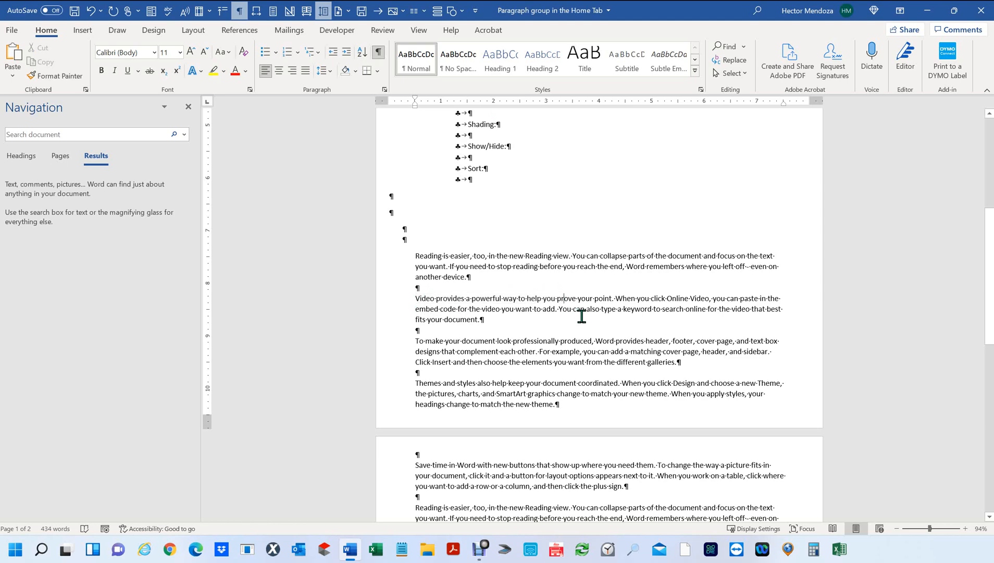
{"action": "key", "text": "ctrl+z"}
{"action": "key", "text": "ctrl+z"}
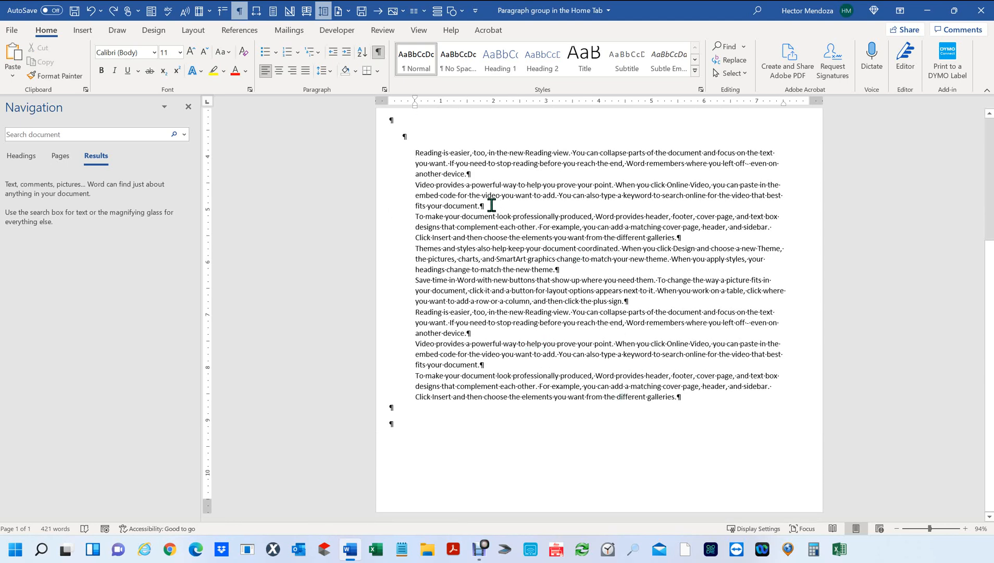
Add space before the first "Video provides a powerful way" paragraph
{"action": "left_click_drag", "start_coordinate": [487, 204], "coordinate": [399, 186]}
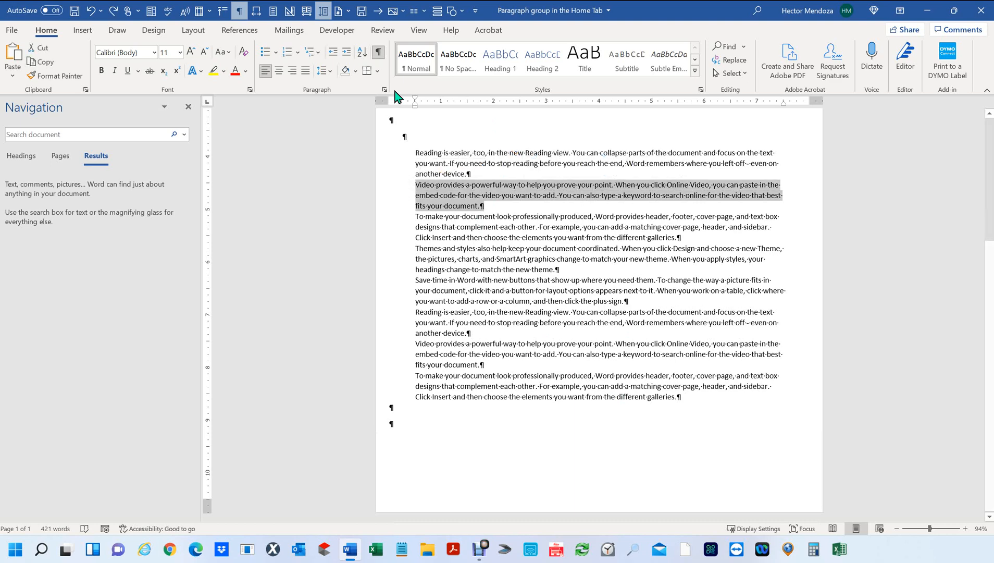
{"action": "left_click", "coordinate": [329, 72]}
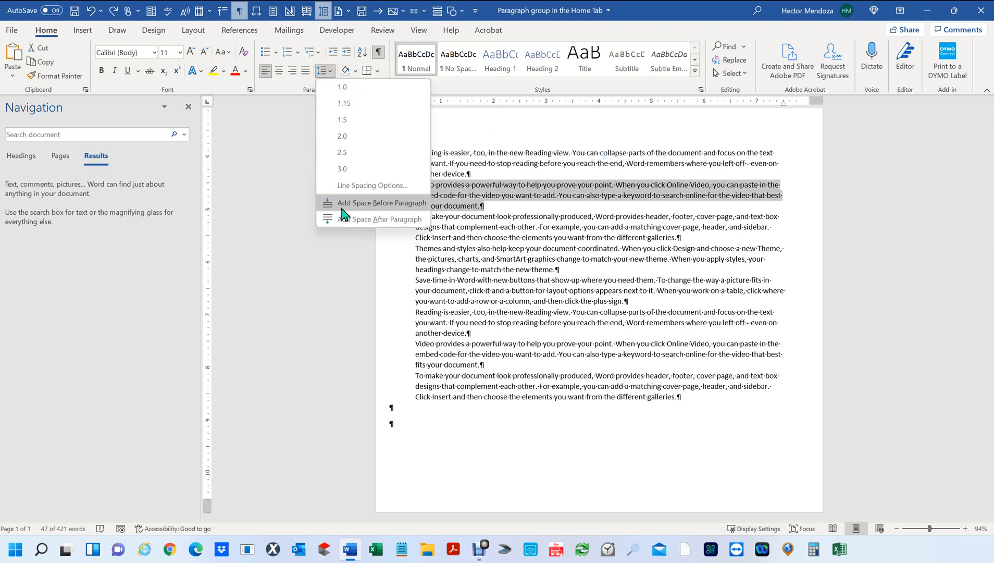
{"action": "left_click", "coordinate": [366, 202]}
{"action": "left_click", "coordinate": [587, 269]}
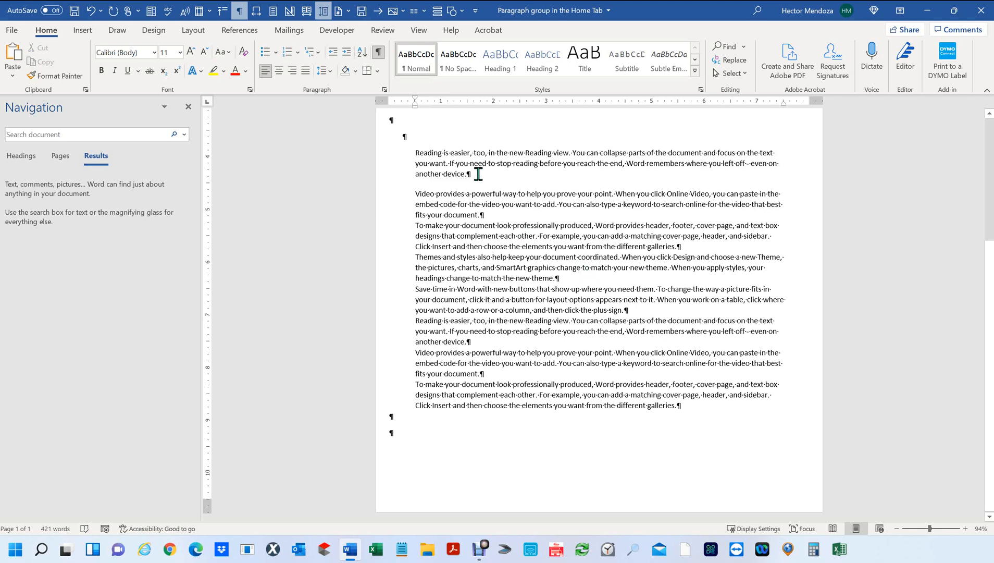
Remove the space before the first "Video provides a powerful way" paragraph
{"action": "left_click", "coordinate": [421, 194]}
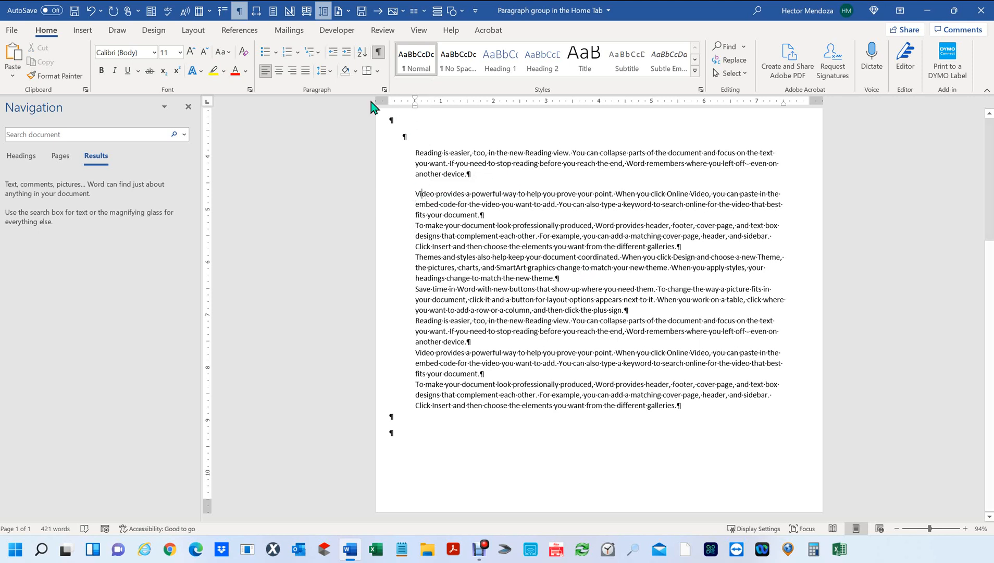
{"action": "left_click", "coordinate": [332, 70]}
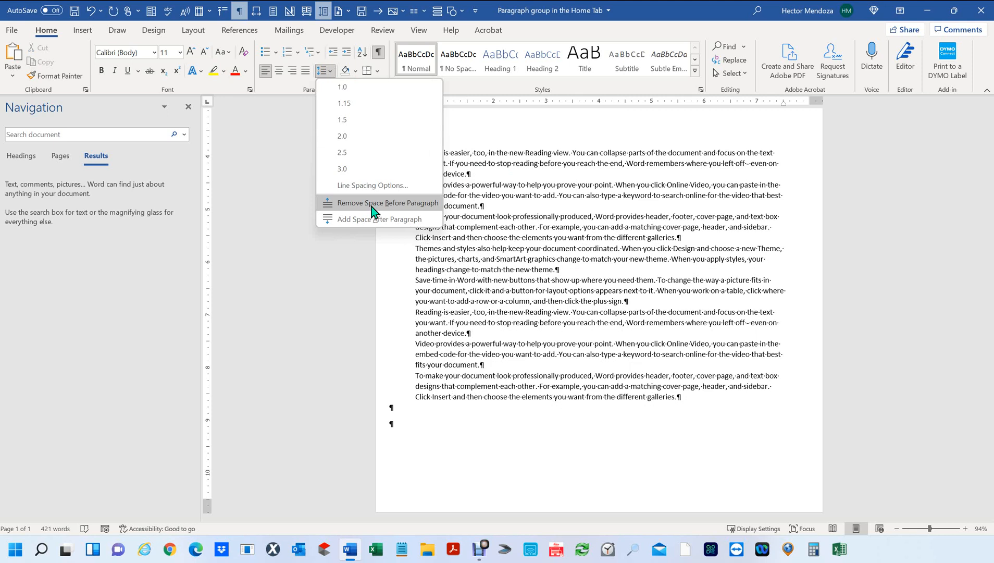
{"action": "left_click", "coordinate": [372, 207]}
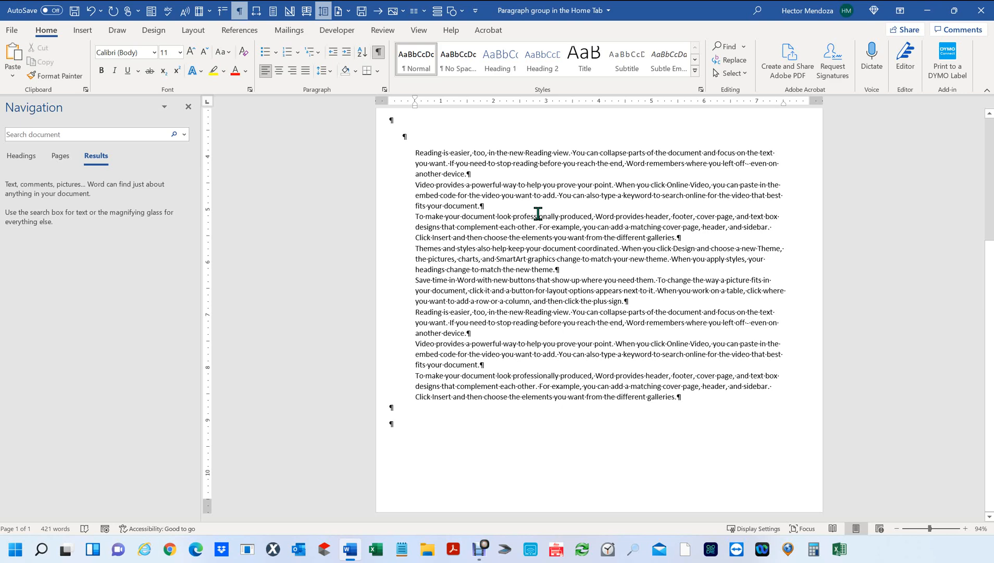
Shade the word "powerful" in the first "Video provides a powerful way" paragraph with the standard purple
{"action": "left_click_drag", "start_coordinate": [472, 185], "coordinate": [504, 182]}
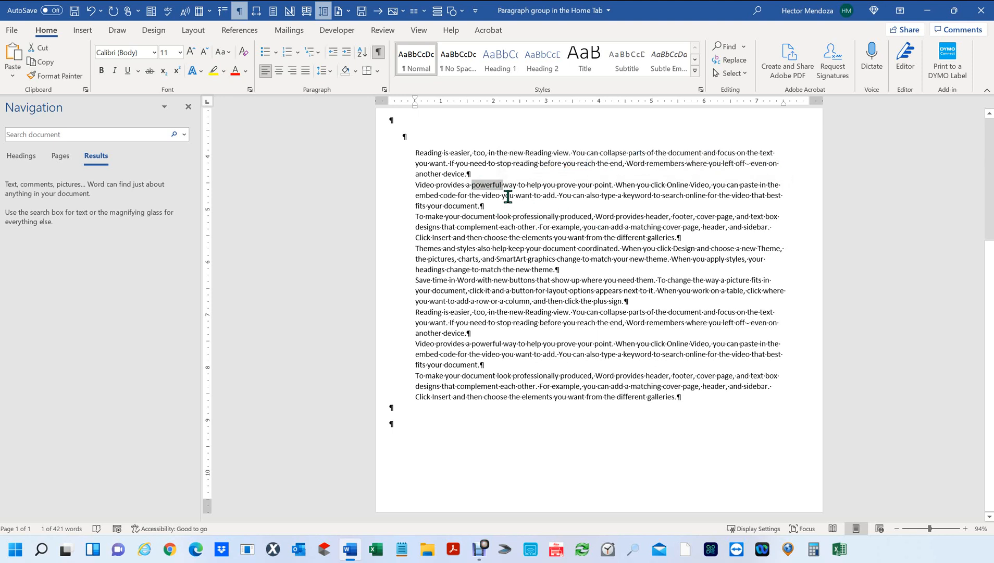
{"action": "scroll", "coordinate": [508, 196], "scroll_direction": "up", "scroll_amount": 7}
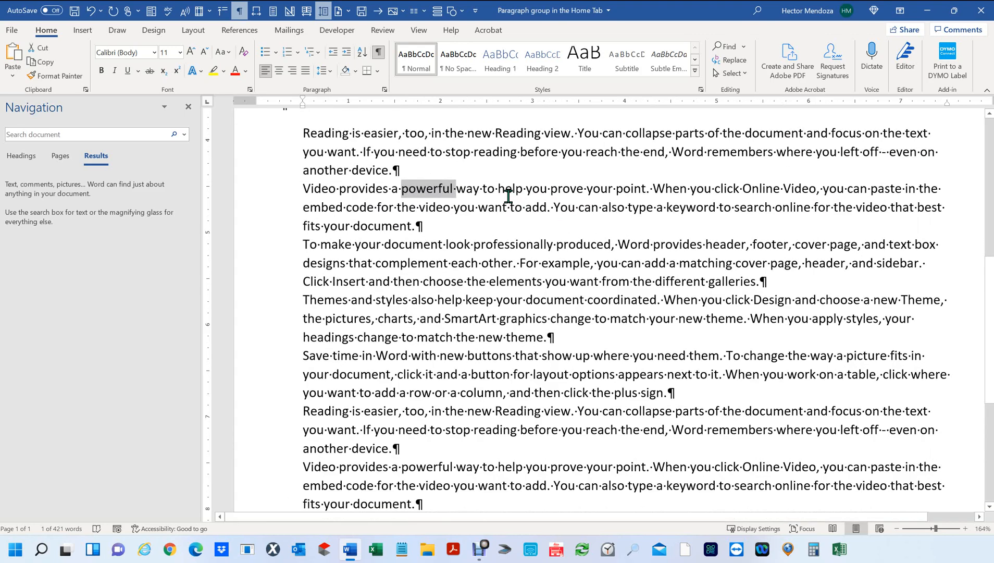
{"action": "scroll", "coordinate": [508, 197], "scroll_direction": "up", "scroll_amount": 3}
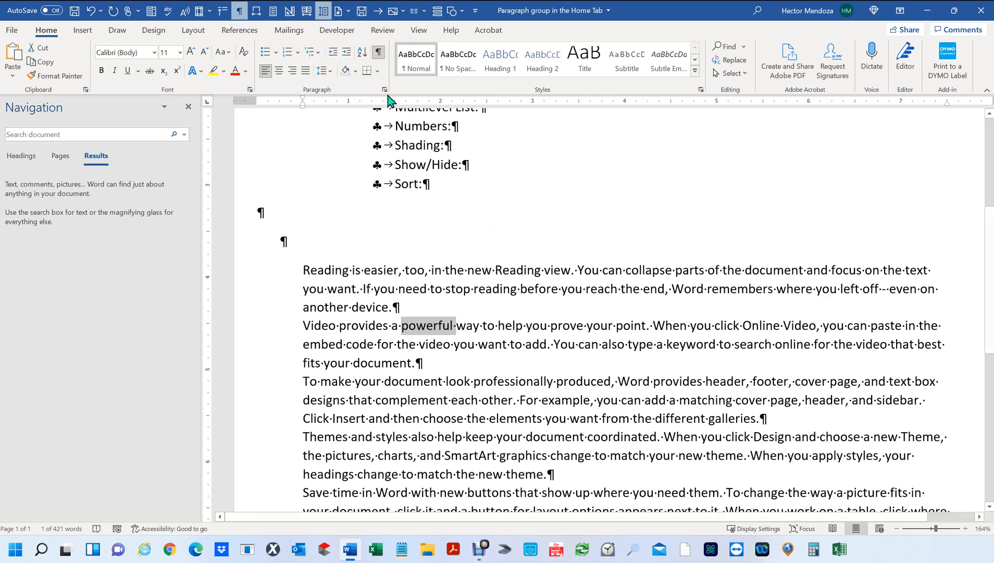
{"action": "left_click", "coordinate": [357, 72]}
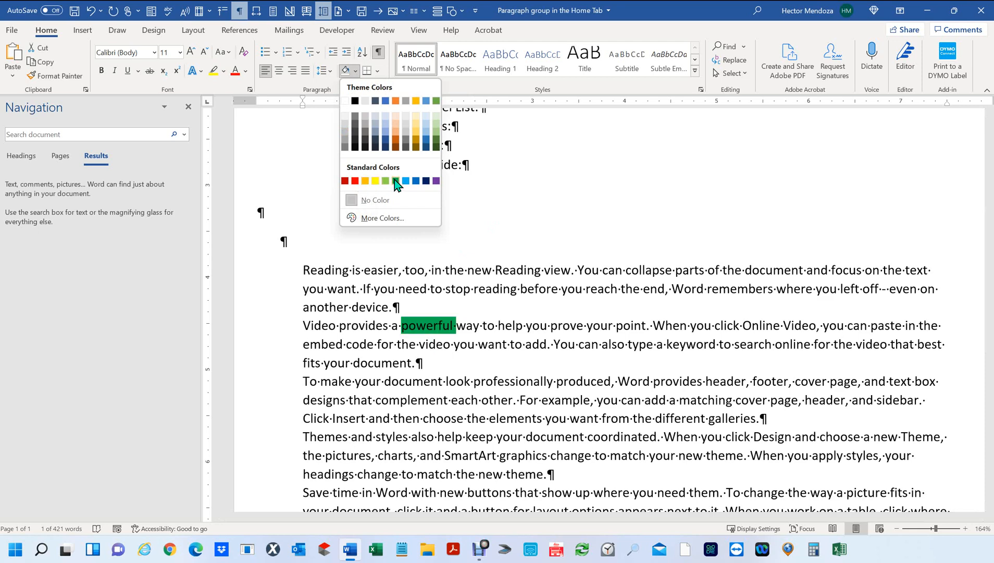
{"action": "left_click", "coordinate": [436, 180]}
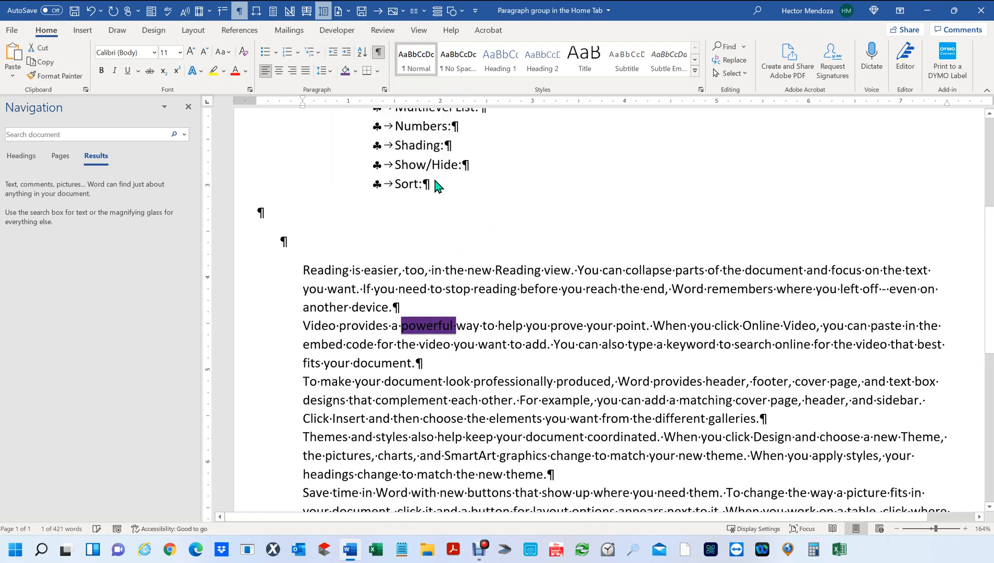
{"action": "left_click", "coordinate": [484, 324]}
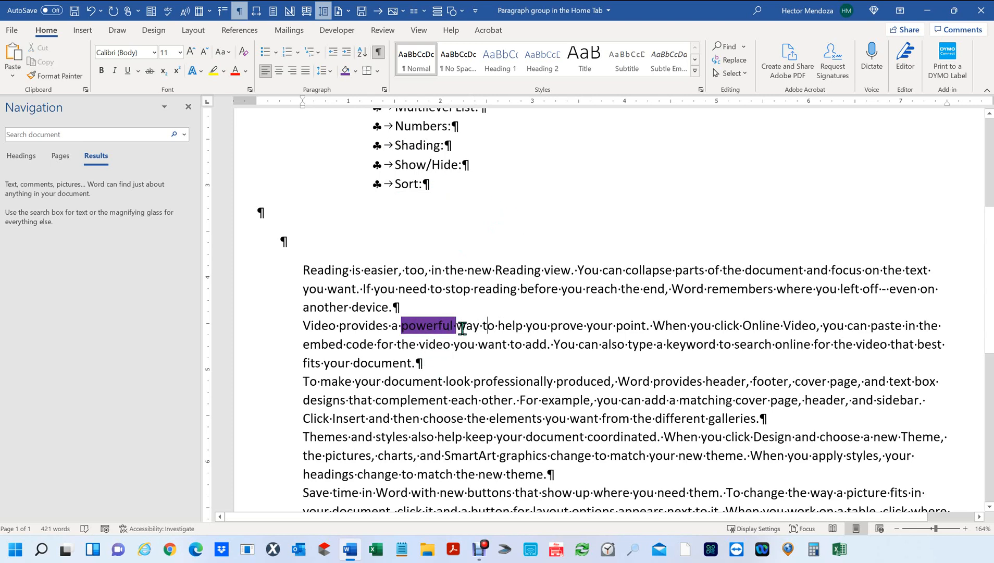
Set the font color of the purple-shaded word "powerful" to white
{"action": "left_click_drag", "start_coordinate": [456, 326], "coordinate": [403, 324]}
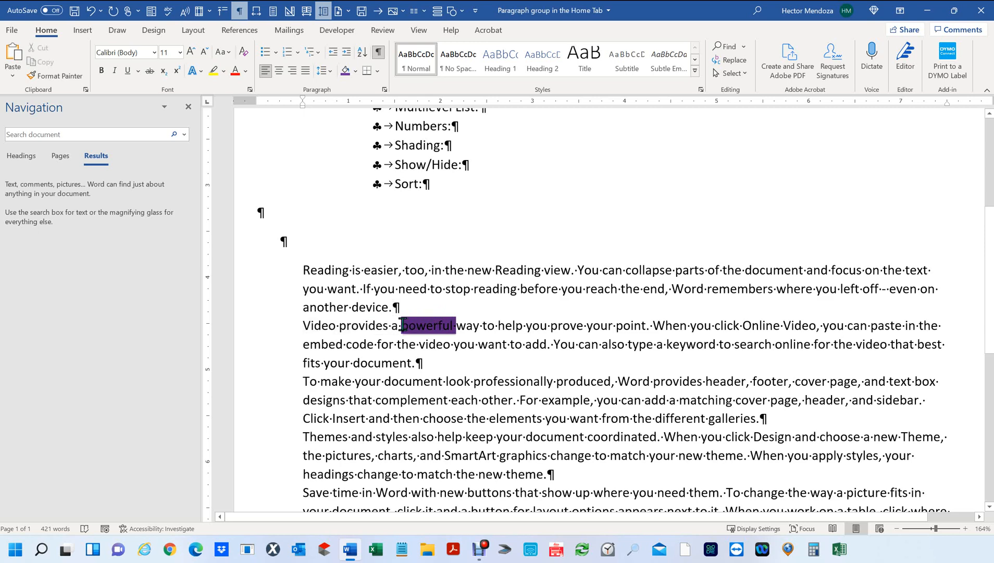
{"action": "left_click", "coordinate": [245, 71]}
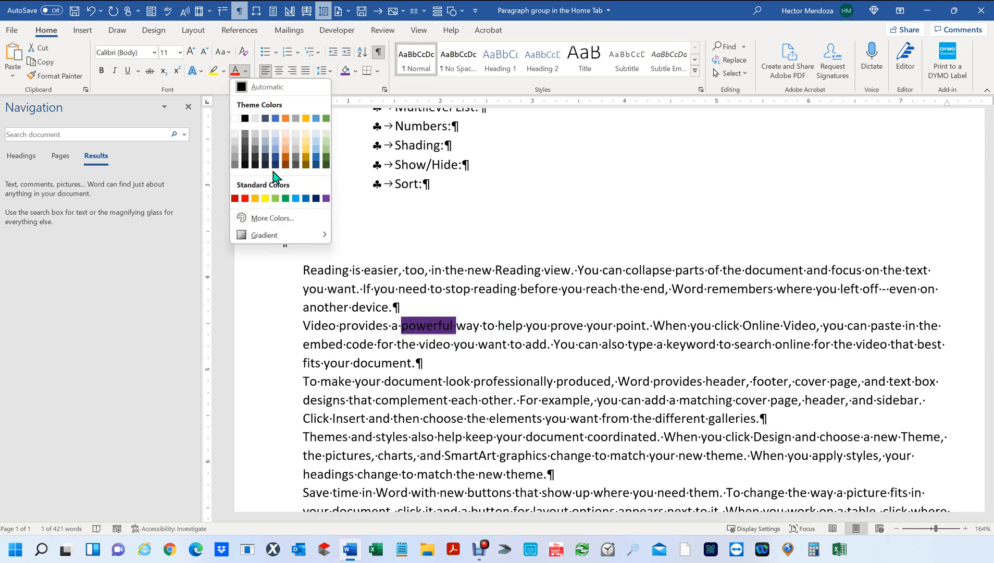
{"action": "left_click", "coordinate": [235, 118]}
{"action": "left_click", "coordinate": [625, 343]}
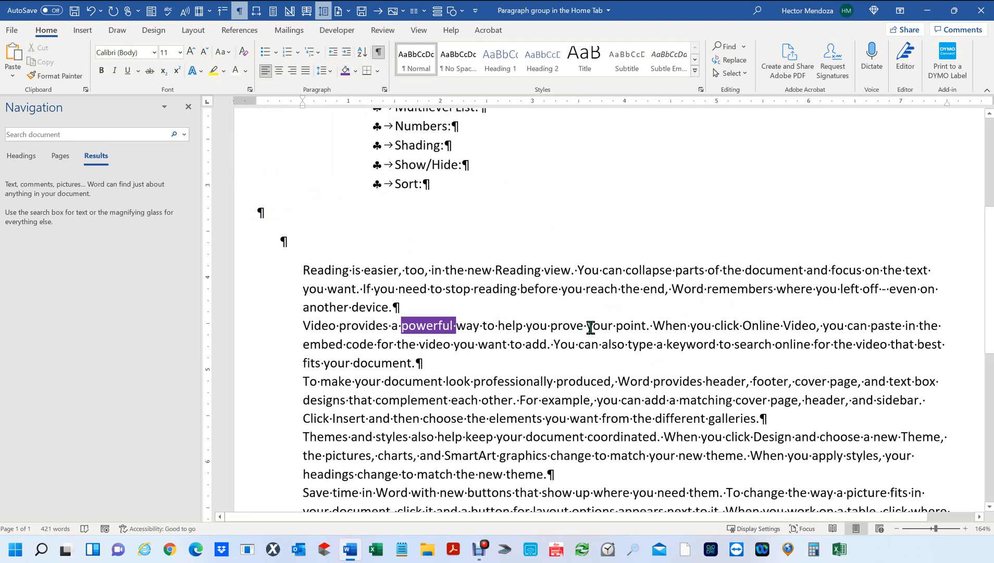
Shade "When you click Online" in the same paragraph with a custom blue-violet, HSL 177, 214, 148
{"action": "left_click_drag", "start_coordinate": [654, 325], "coordinate": [783, 325]}
{"action": "left_click", "coordinate": [356, 71]}
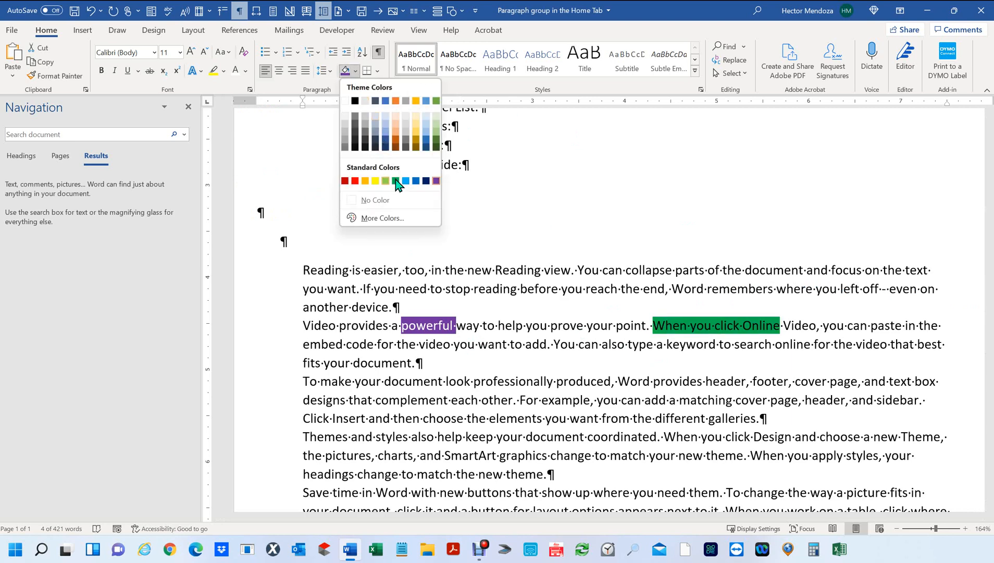
{"action": "left_click", "coordinate": [356, 217]}
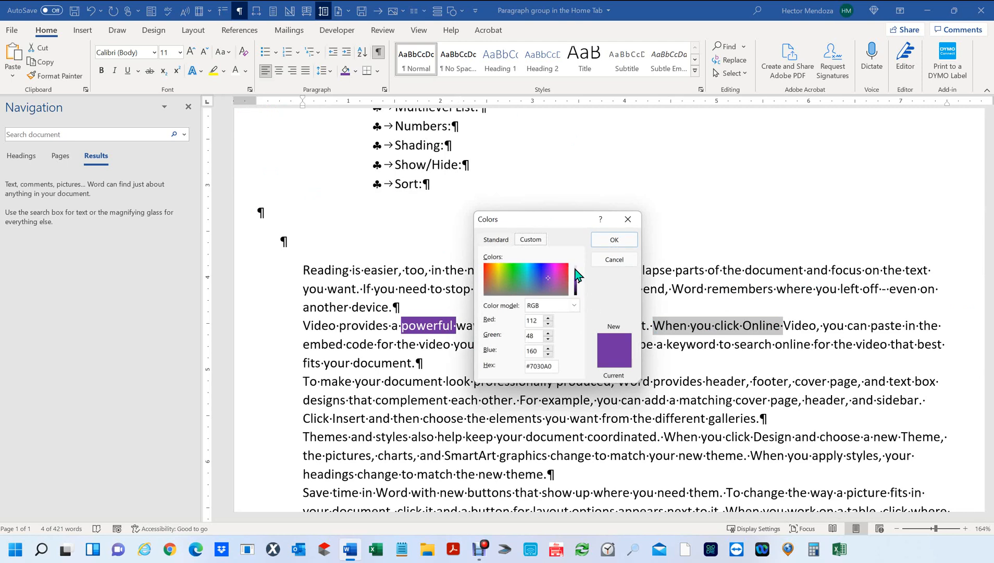
{"action": "left_click", "coordinate": [542, 270]}
{"action": "left_click", "coordinate": [574, 305]}
{"action": "left_click", "coordinate": [533, 324]}
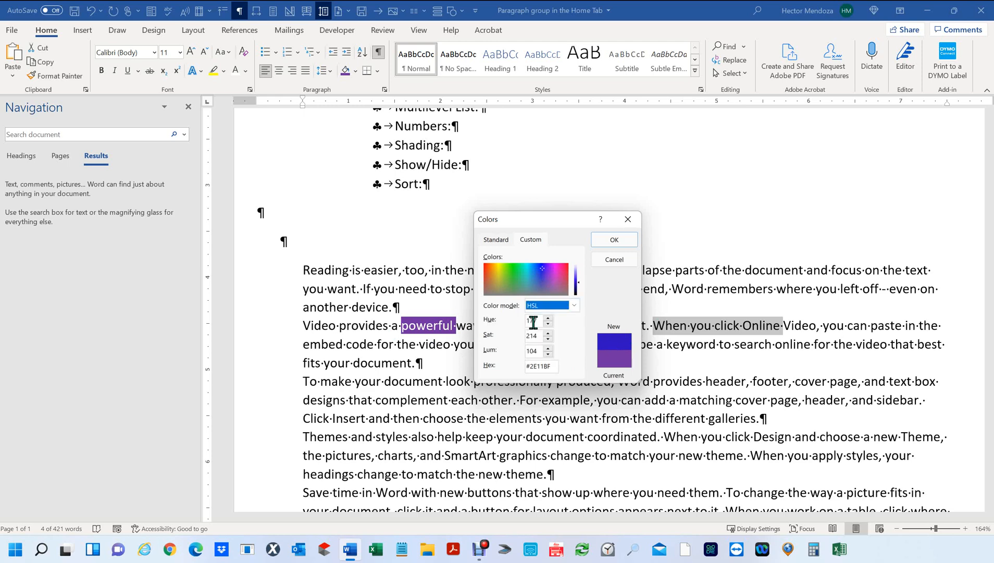
{"action": "left_click", "coordinate": [548, 348]}
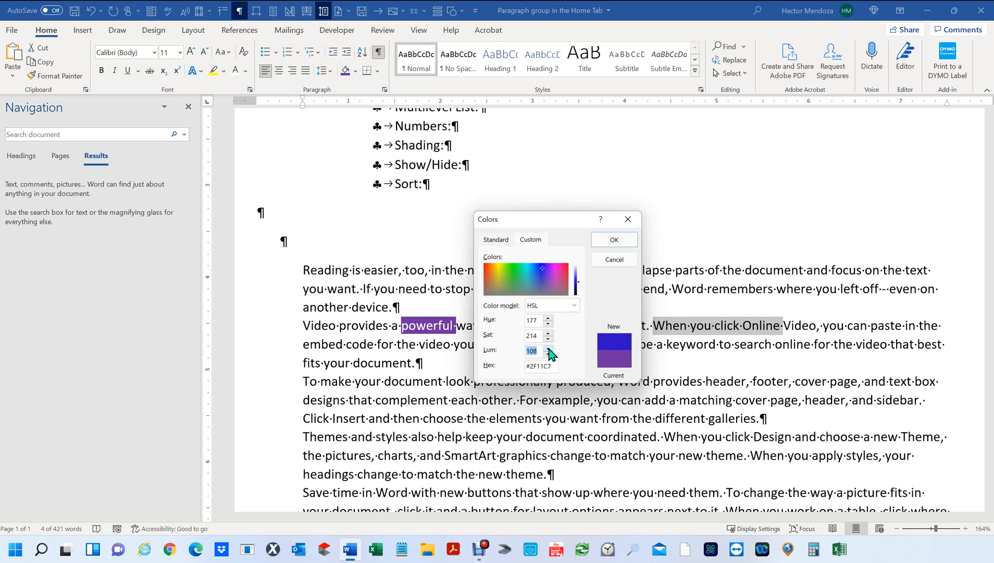
{"action": "left_click", "coordinate": [550, 348]}
{"action": "left_click_drag", "start_coordinate": [548, 348], "coordinate": [560, 353]}
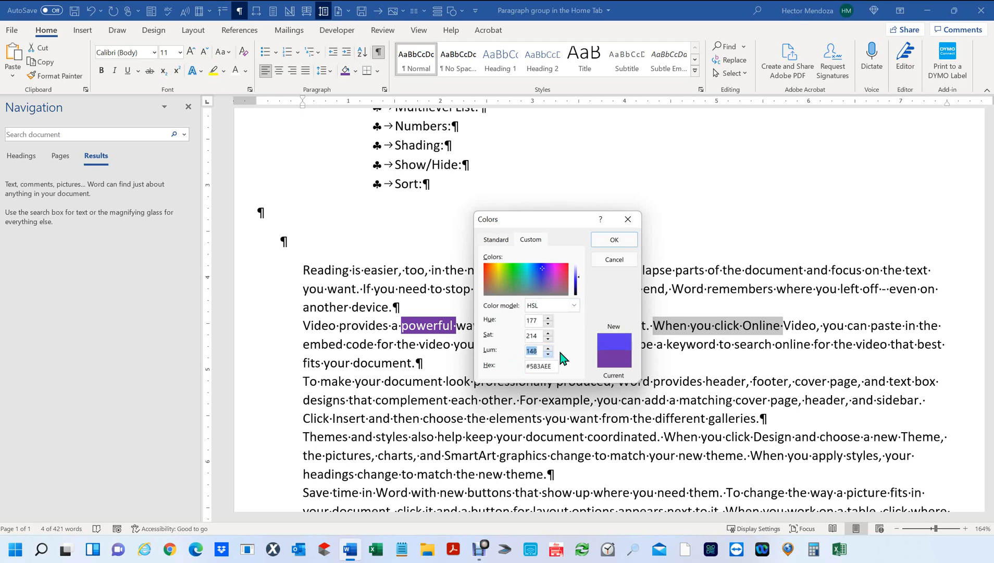
{"action": "left_click", "coordinate": [617, 239]}
{"action": "left_click", "coordinate": [757, 355]}
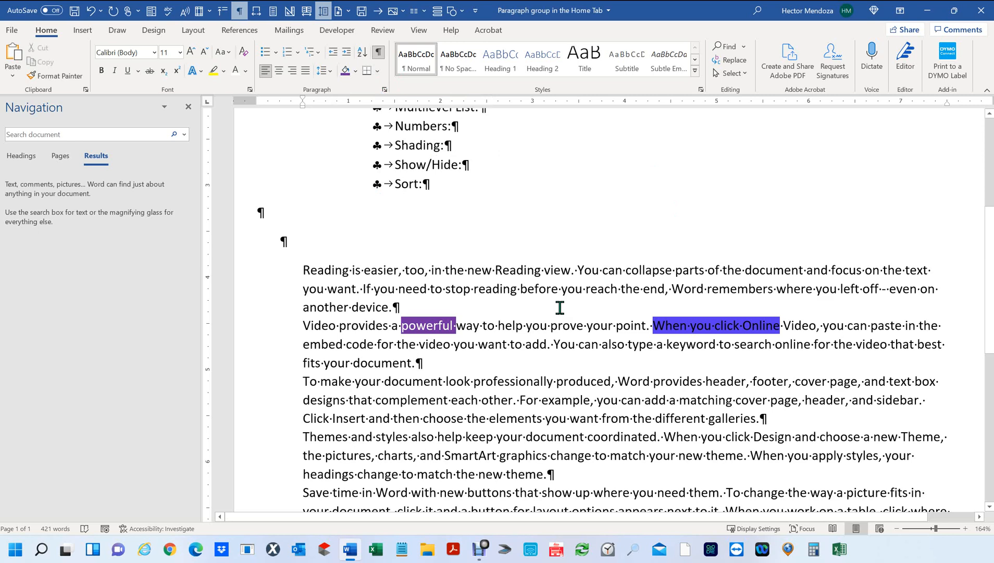
Hide the formatting marks in the document
{"action": "scroll", "coordinate": [566, 304], "scroll_direction": "down", "scroll_amount": 6, "text": "ctrl"}
{"action": "scroll", "coordinate": [650, 336], "scroll_direction": "down", "scroll_amount": 2}
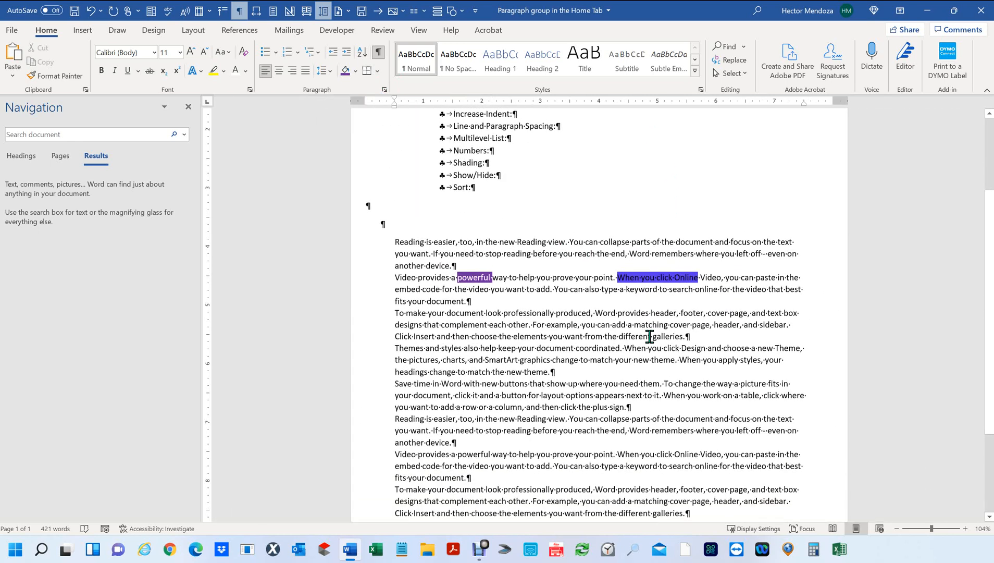
{"action": "left_click", "coordinate": [379, 52]}
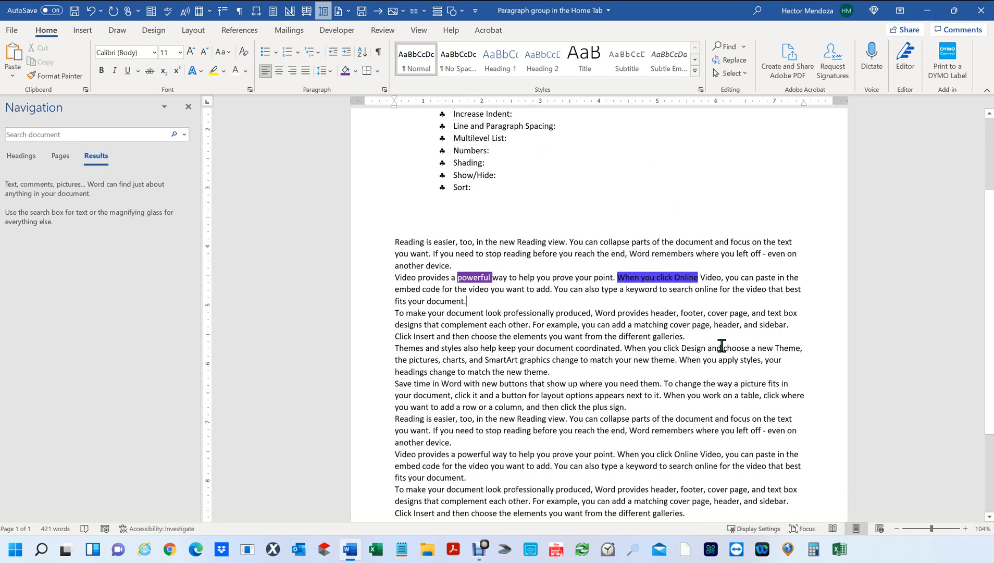
Add space before every sample paragraph, from the first "Reading is easier" to the last "To make your document" paragraph
{"action": "scroll", "coordinate": [708, 351], "scroll_direction": "down", "scroll_amount": 3}
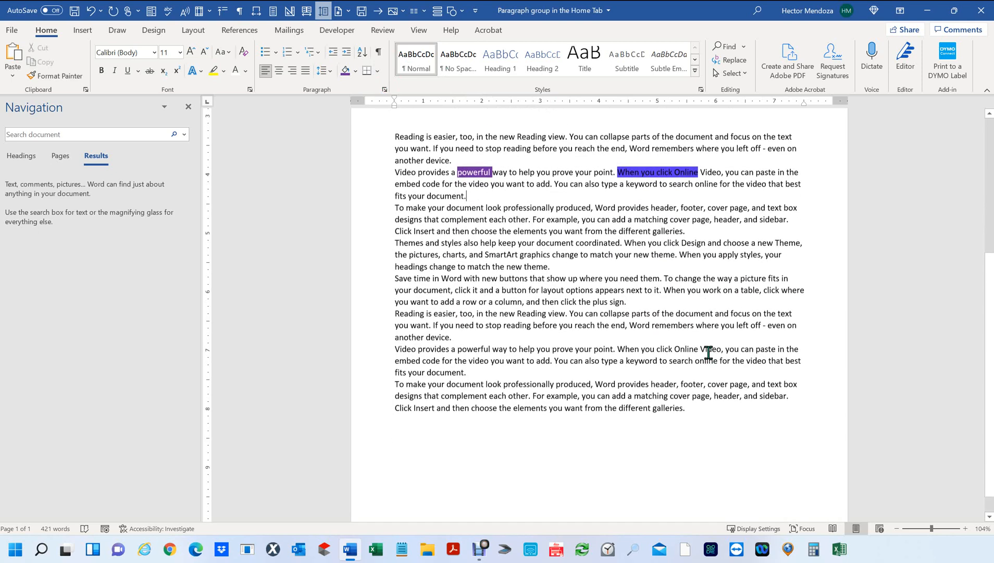
{"action": "scroll", "coordinate": [701, 401], "scroll_direction": "up", "scroll_amount": 1}
{"action": "left_click_drag", "start_coordinate": [690, 449], "coordinate": [377, 168]}
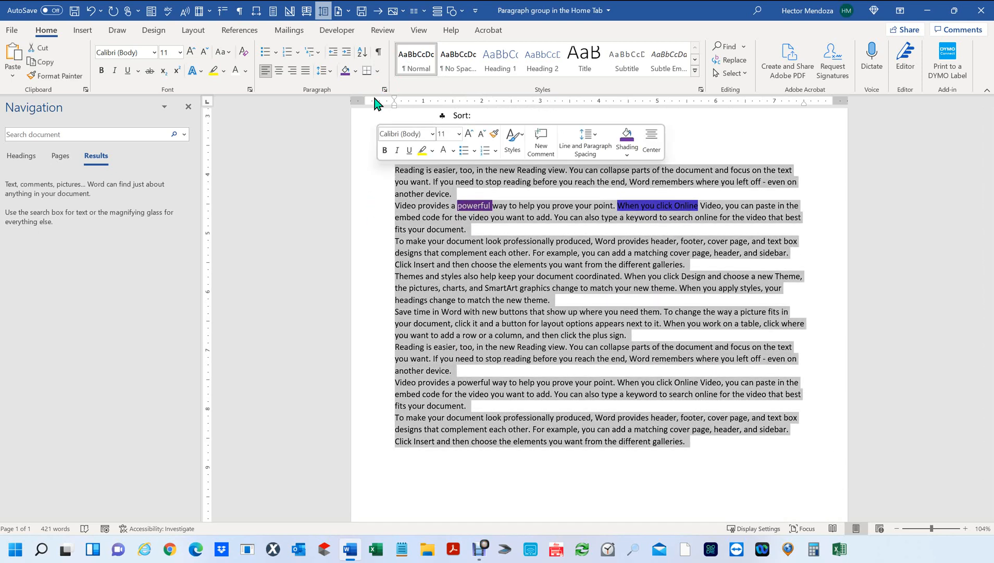
{"action": "left_click", "coordinate": [326, 71]}
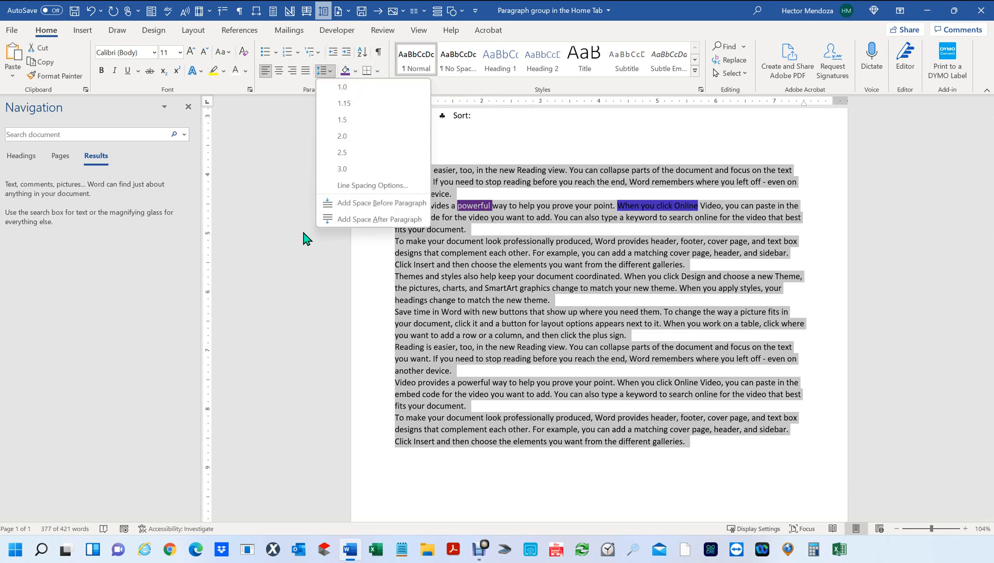
{"action": "left_click", "coordinate": [375, 203]}
{"action": "left_click", "coordinate": [620, 354]}
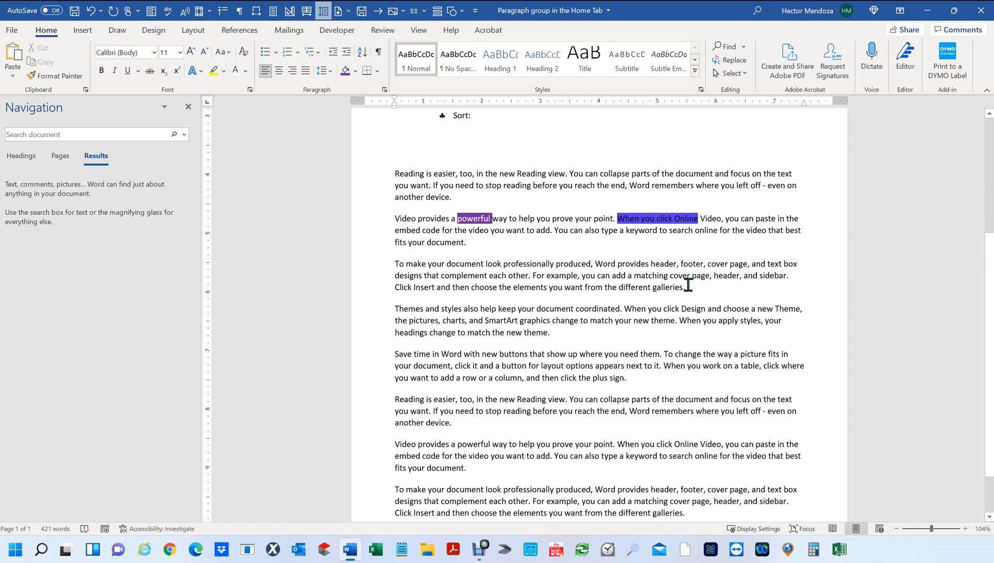
Select the first "To make your document look professionally produced" paragraph and close the Navigation pane
{"action": "left_click_drag", "start_coordinate": [688, 285], "coordinate": [387, 265]}
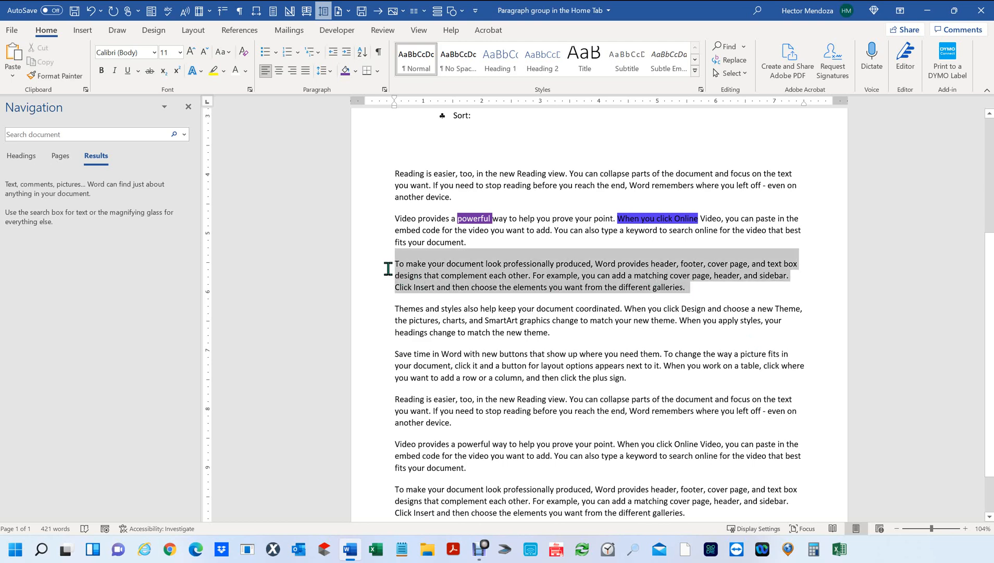
{"action": "left_click", "coordinate": [377, 73]}
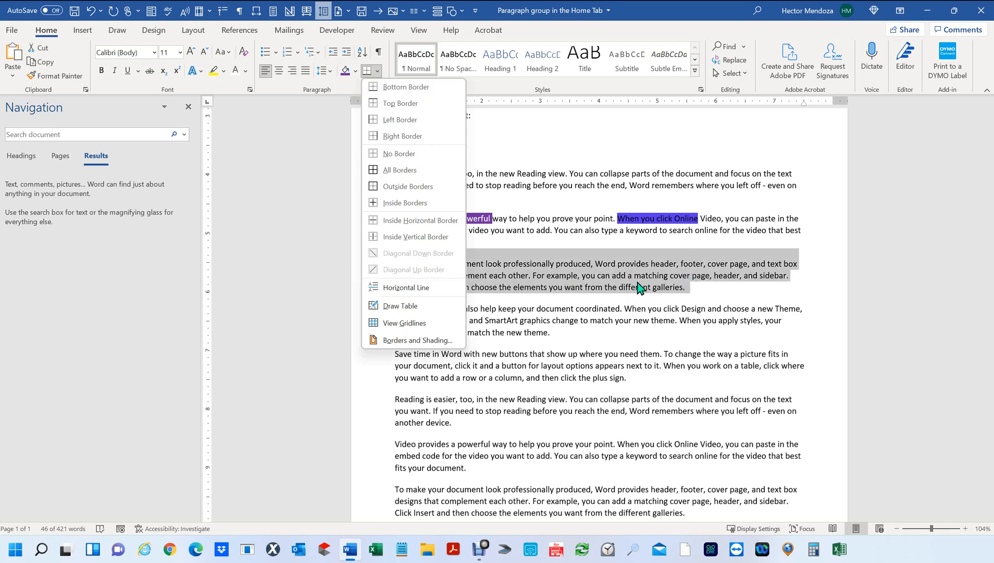
{"action": "scroll", "coordinate": [639, 288], "scroll_direction": "up", "scroll_amount": 10}
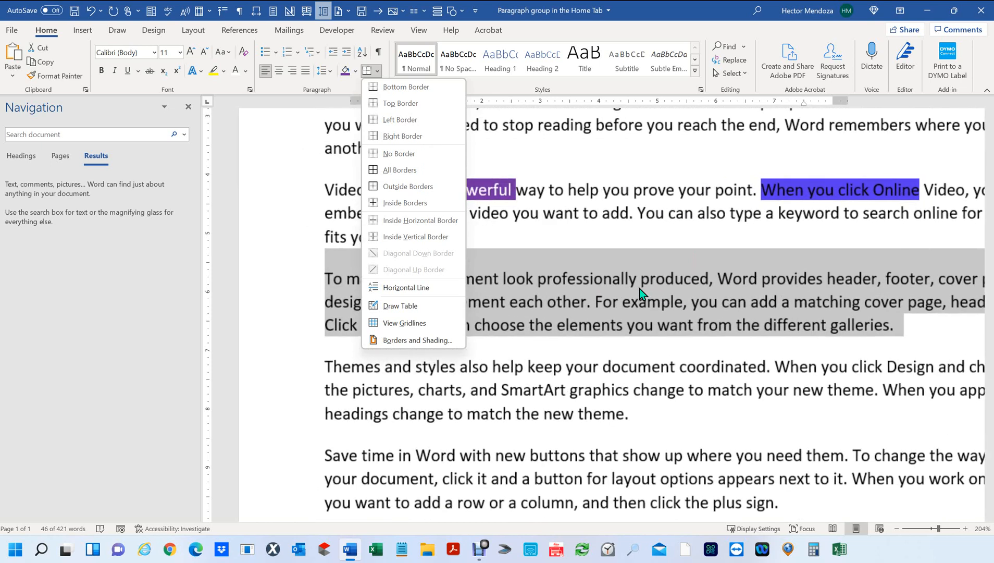
{"action": "left_click", "coordinate": [190, 106]}
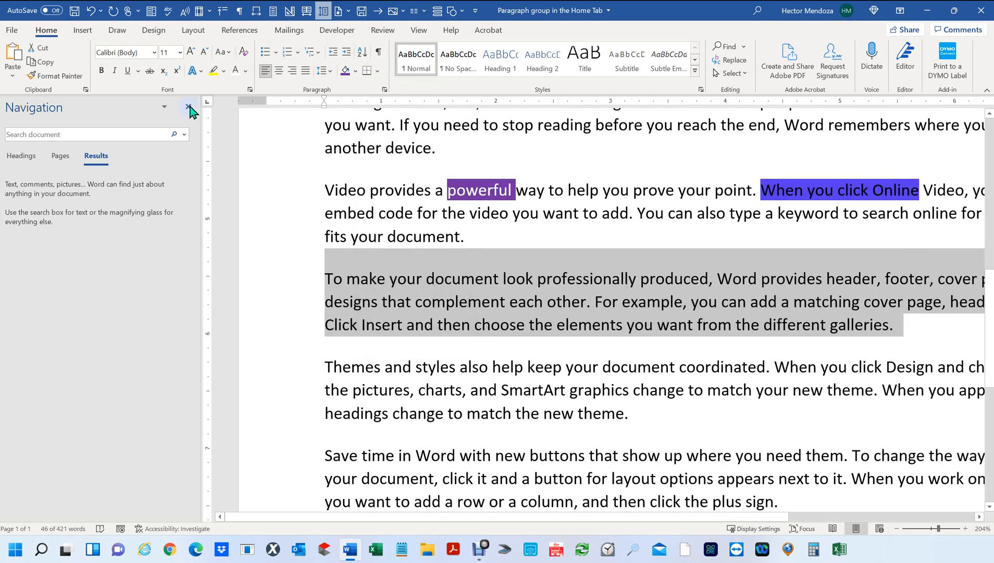
{"action": "left_click", "coordinate": [189, 108]}
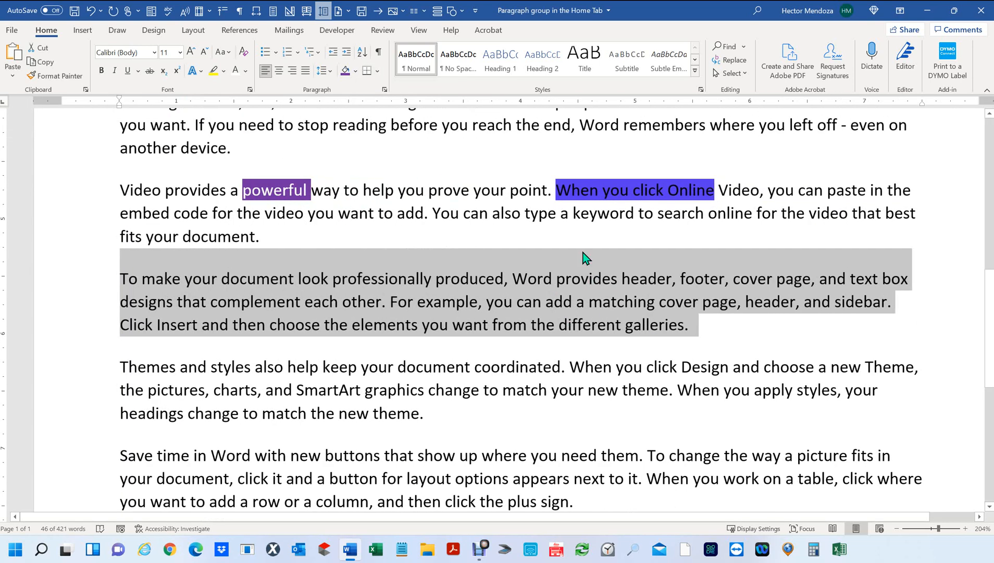
Indent the selected paragraph on both sides, to about the 1.4-inch and 5.7-inch marks on the ruler
{"action": "left_click", "coordinate": [377, 73]}
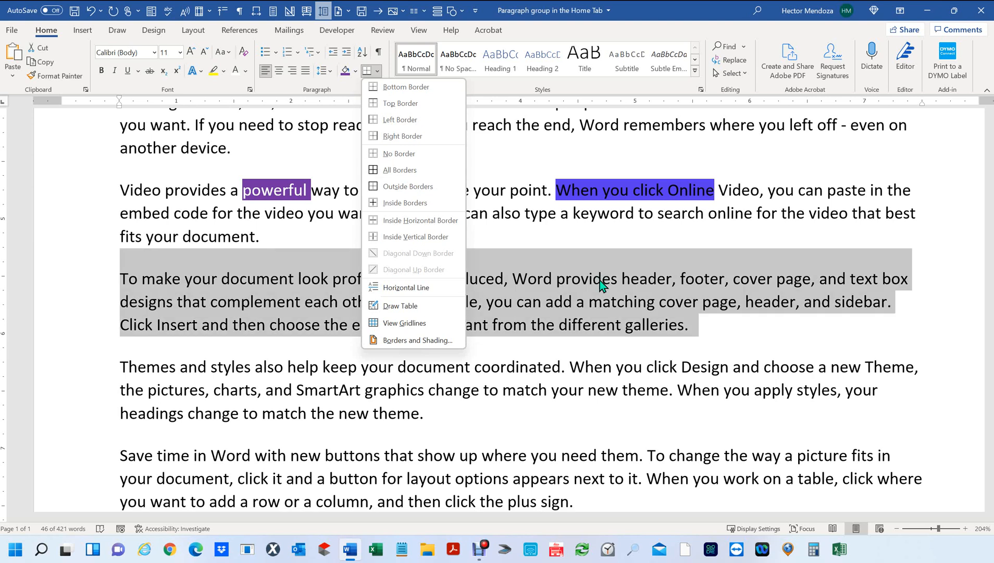
{"action": "left_click", "coordinate": [599, 280]}
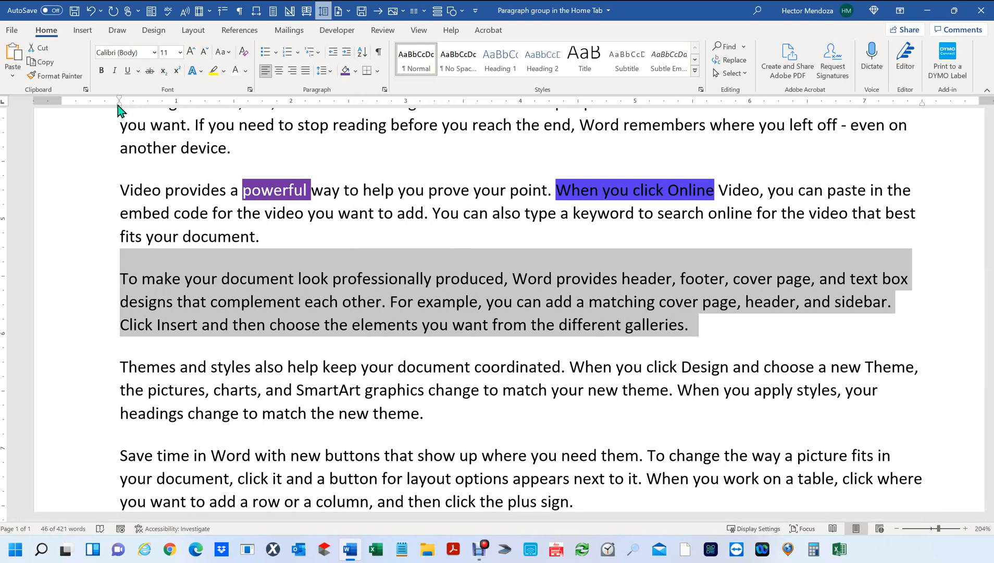
{"action": "left_click_drag", "start_coordinate": [118, 106], "coordinate": [220, 110]}
{"action": "left_click_drag", "start_coordinate": [919, 110], "coordinate": [713, 117]}
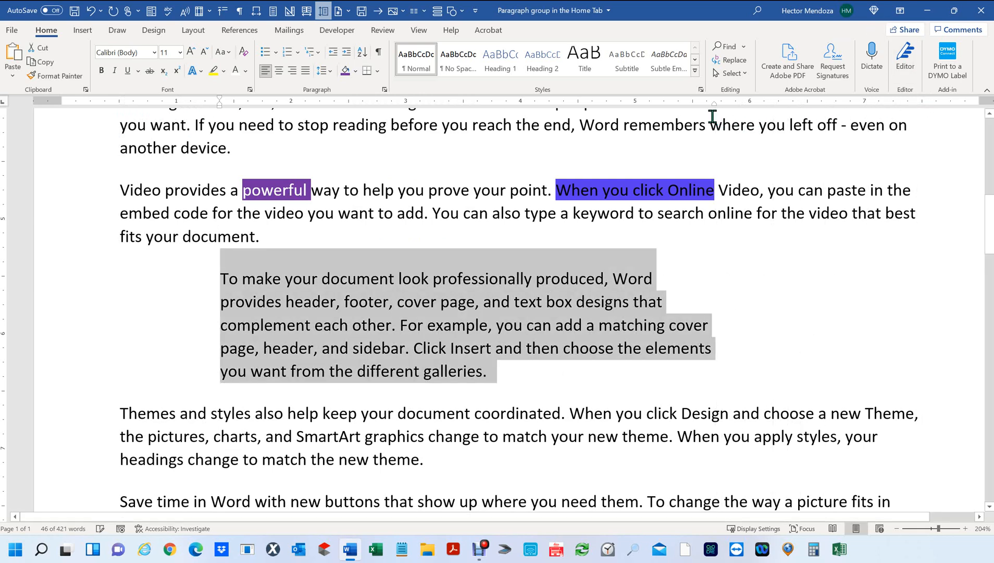
Add left, right and bottom borders to the indented "To make your document look professionally produced" paragraph
{"action": "left_click", "coordinate": [379, 75]}
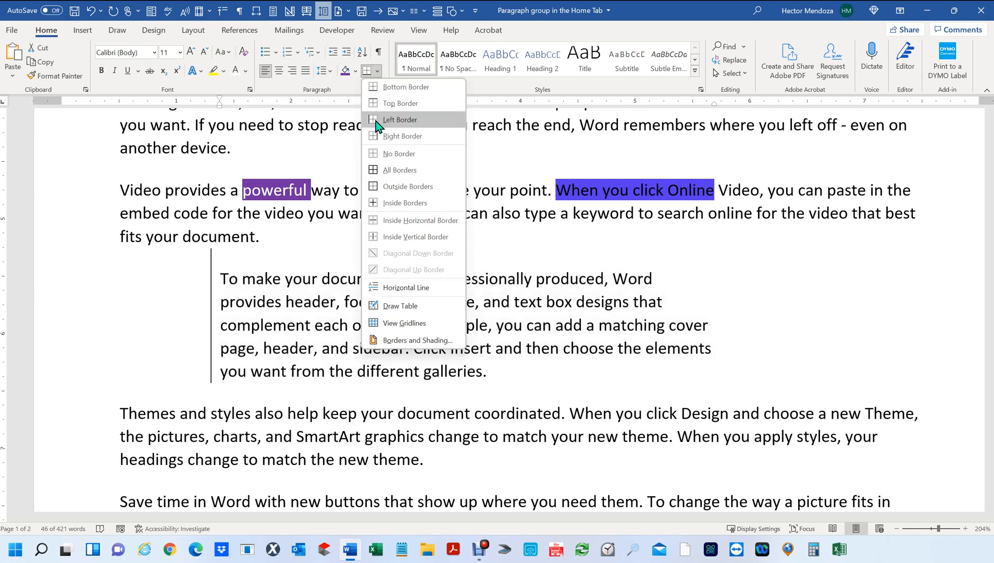
{"action": "left_click", "coordinate": [376, 121]}
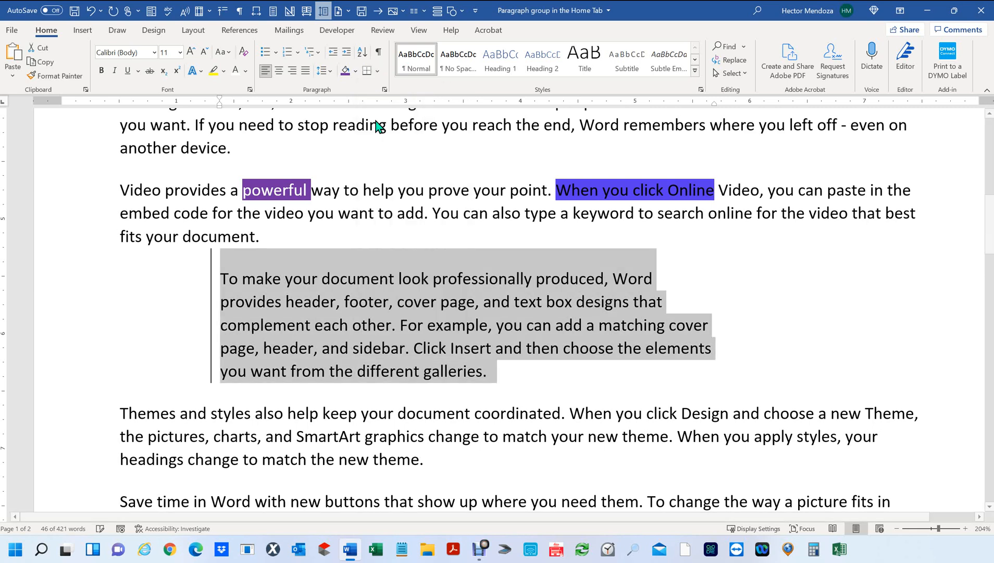
{"action": "left_click", "coordinate": [379, 69]}
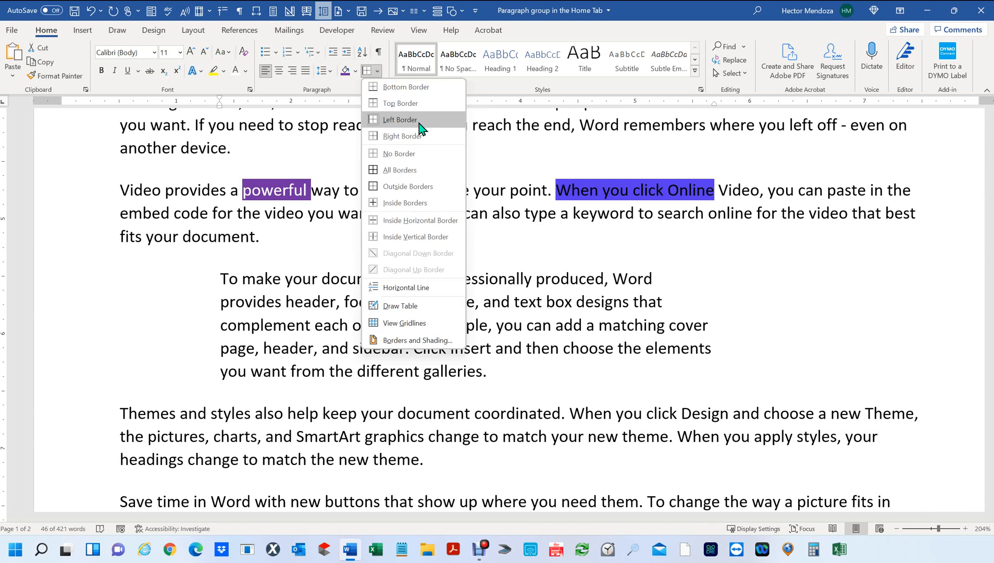
{"action": "left_click", "coordinate": [421, 136]}
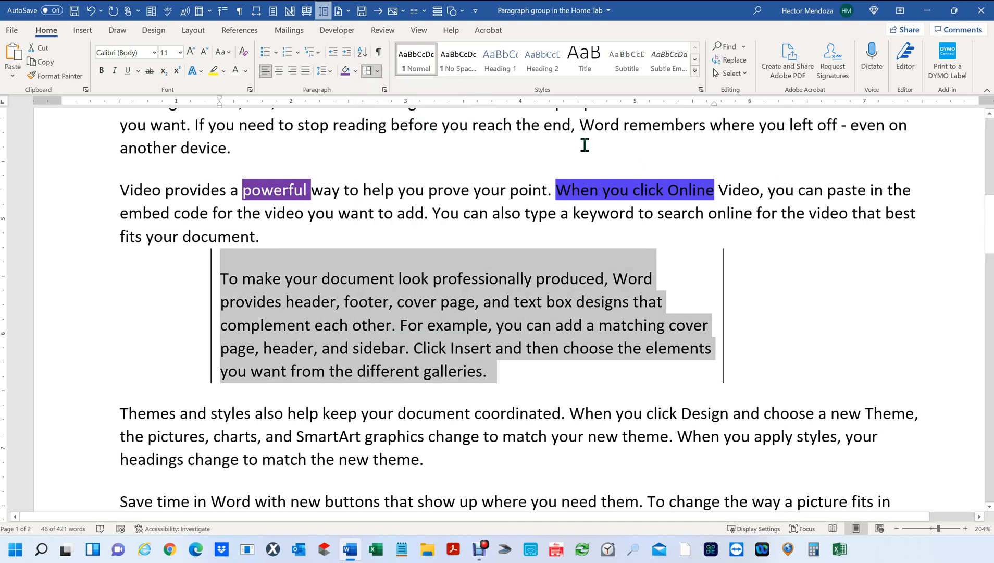
{"action": "left_click", "coordinate": [377, 71]}
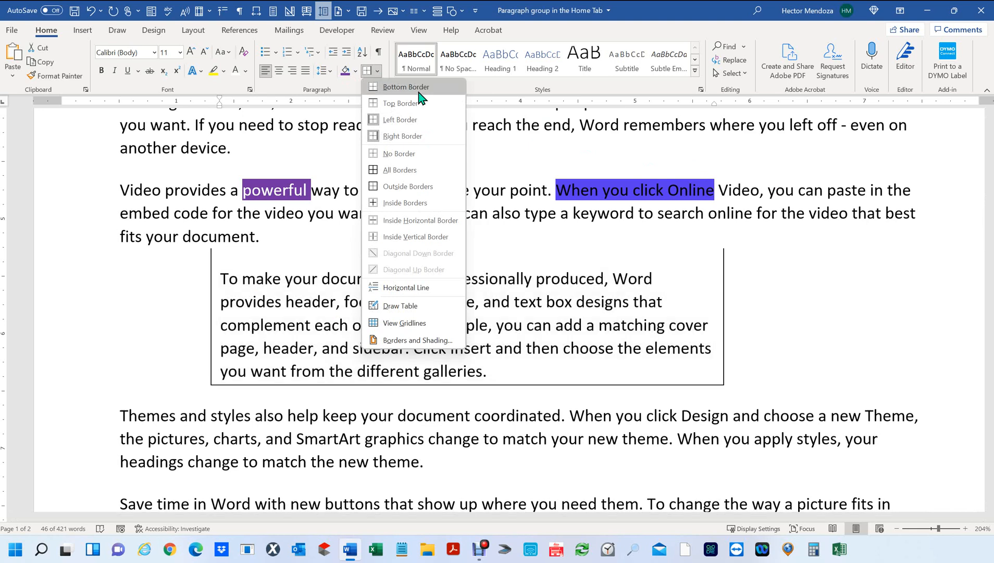
{"action": "left_click", "coordinate": [421, 97]}
{"action": "left_click", "coordinate": [979, 344]}
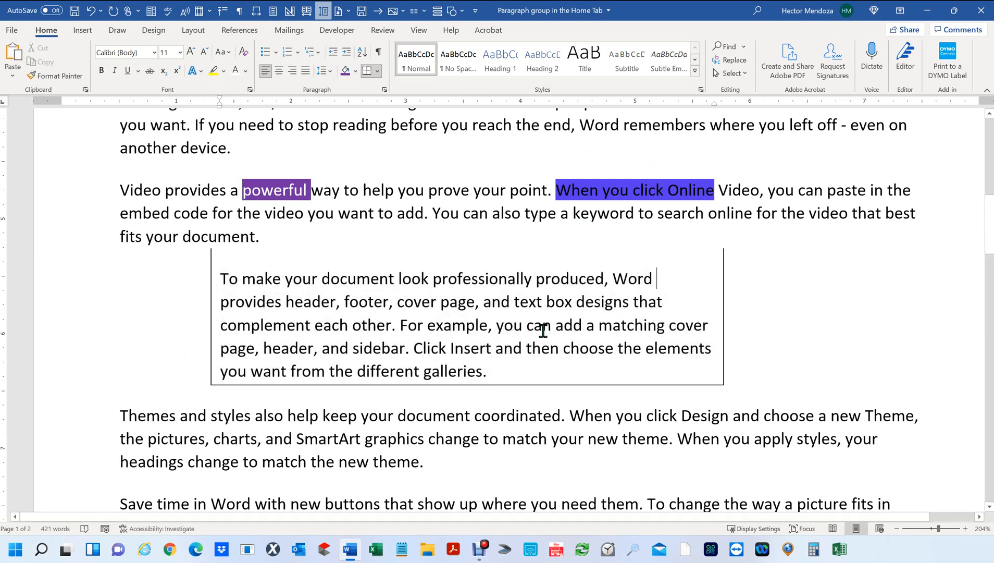
Draw a single-cell table about 5.33 inches wide and 2.33 inches high on the blank second page
{"action": "scroll", "coordinate": [543, 329], "scroll_direction": "down", "scroll_amount": 6}
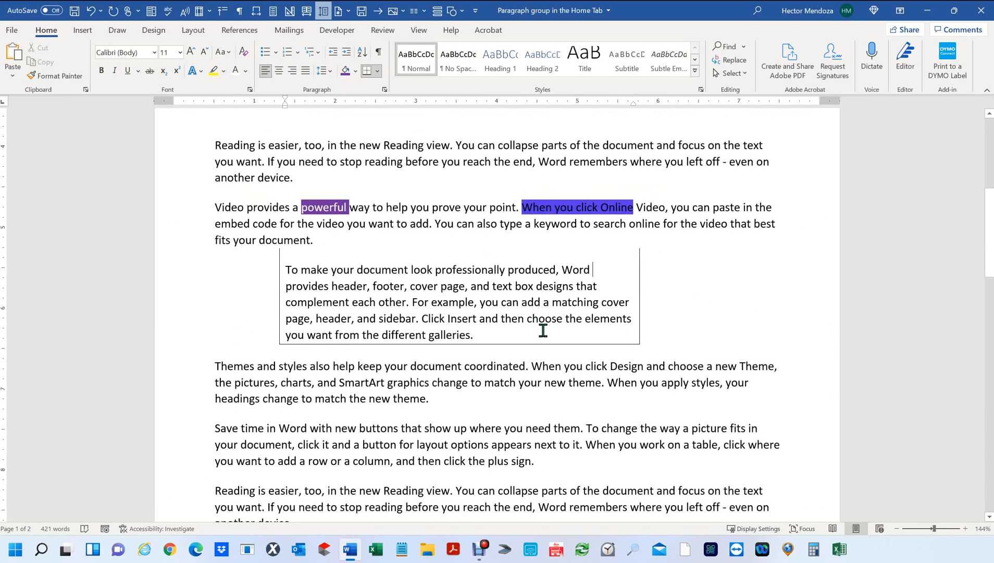
{"action": "scroll", "coordinate": [543, 329], "scroll_direction": "down", "scroll_amount": 5}
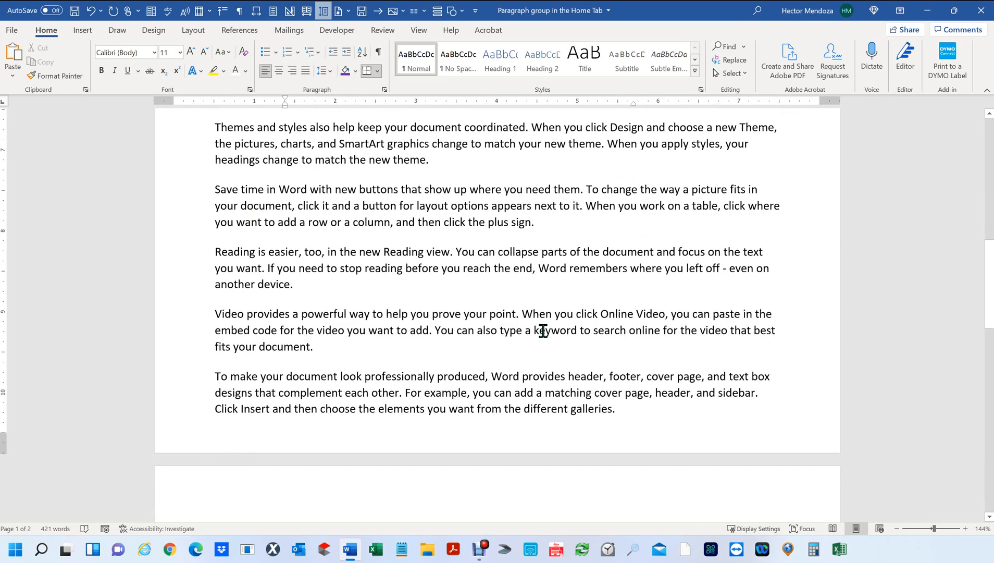
{"action": "scroll", "coordinate": [543, 330], "scroll_direction": "down", "scroll_amount": 4}
{"action": "scroll", "coordinate": [543, 330], "scroll_direction": "down", "scroll_amount": 7}
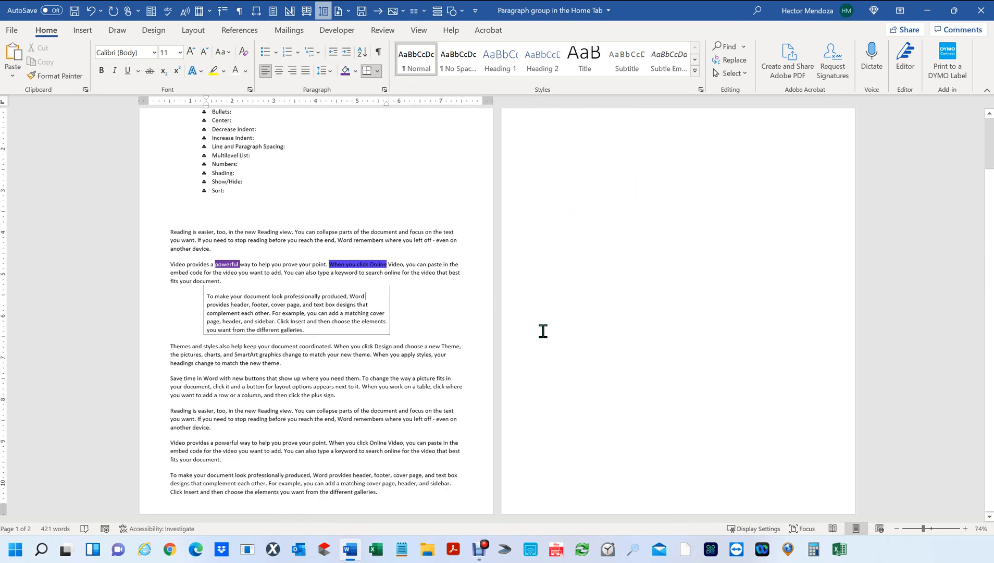
{"action": "scroll", "coordinate": [543, 330], "scroll_direction": "up", "scroll_amount": 1}
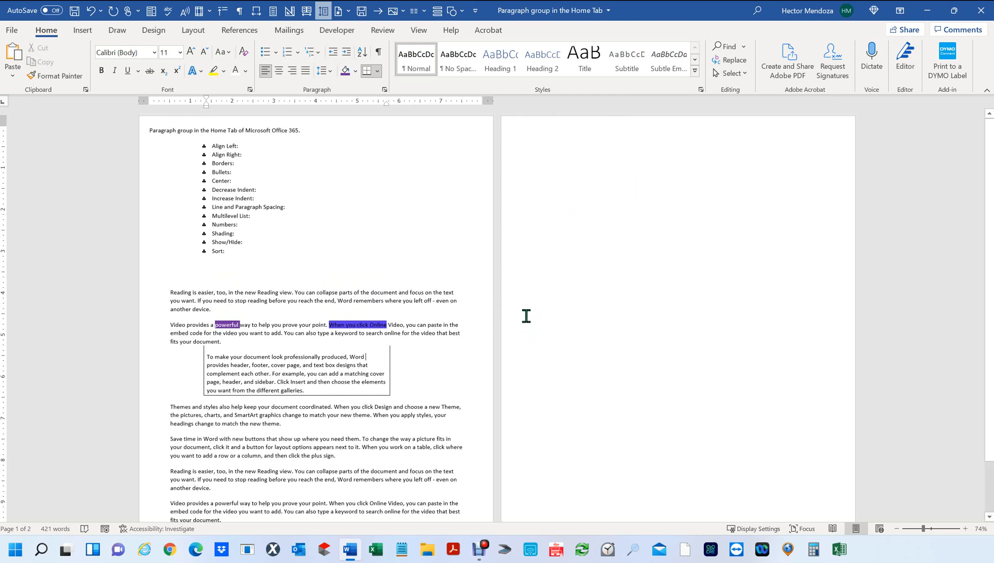
{"action": "left_click", "coordinate": [375, 73]}
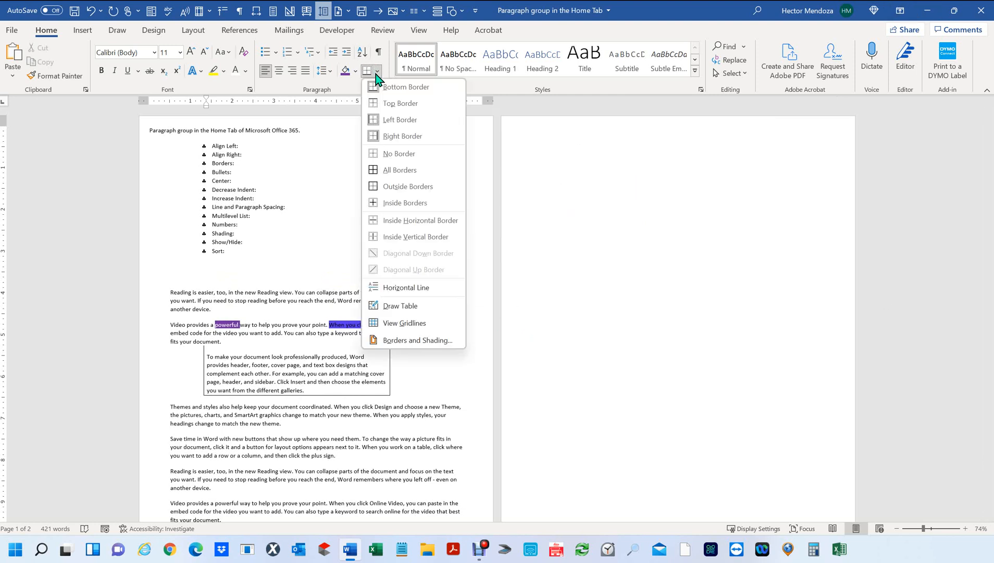
{"action": "left_click", "coordinate": [408, 309]}
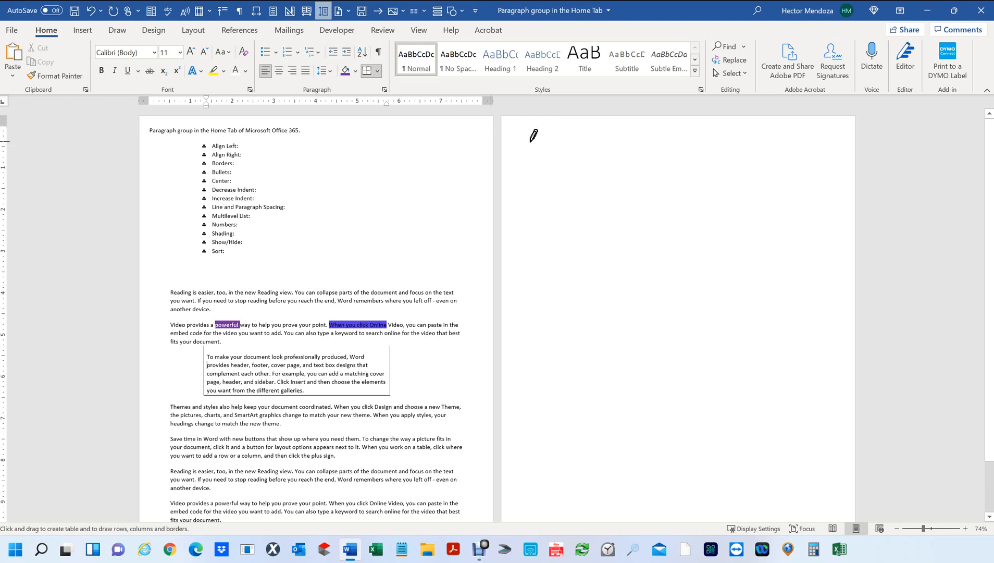
{"action": "mouse_move", "coordinate": [537, 143]}
{"action": "left_mouse_down"}
{"action": "mouse_move", "coordinate": [647, 191]}
{"action": "mouse_move", "coordinate": [803, 226]}
{"action": "mouse_move", "coordinate": [735, 209]}
{"action": "mouse_move", "coordinate": [741, 231]}
{"action": "mouse_move", "coordinate": [759, 240]}
{"action": "left_mouse_up"}
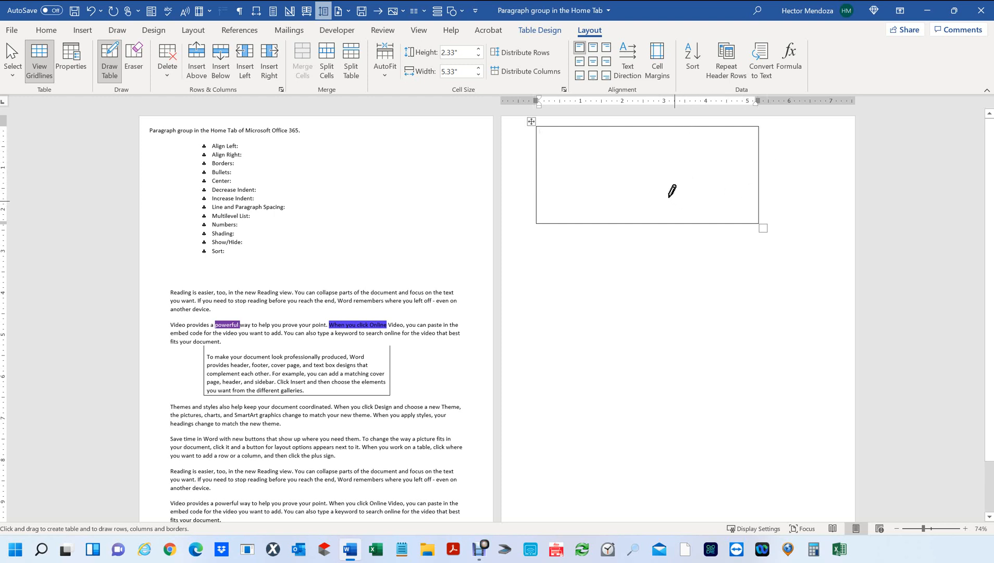
Try splitting the drawn table's cell into three columns and one row, and undo the split
{"action": "left_click", "coordinate": [326, 52]}
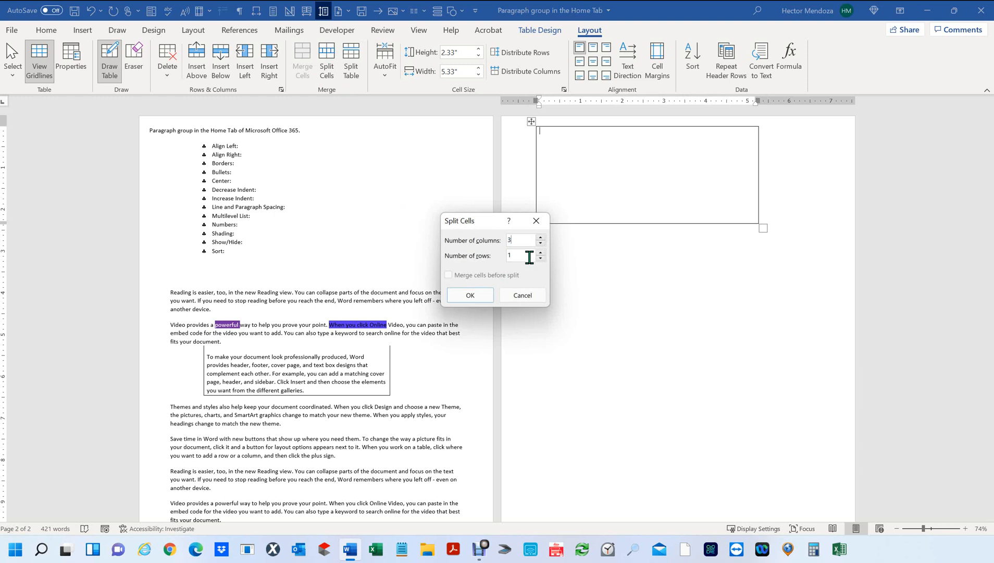
{"action": "left_click_drag", "start_coordinate": [523, 256], "coordinate": [478, 256]}
{"action": "left_click", "coordinate": [470, 294]}
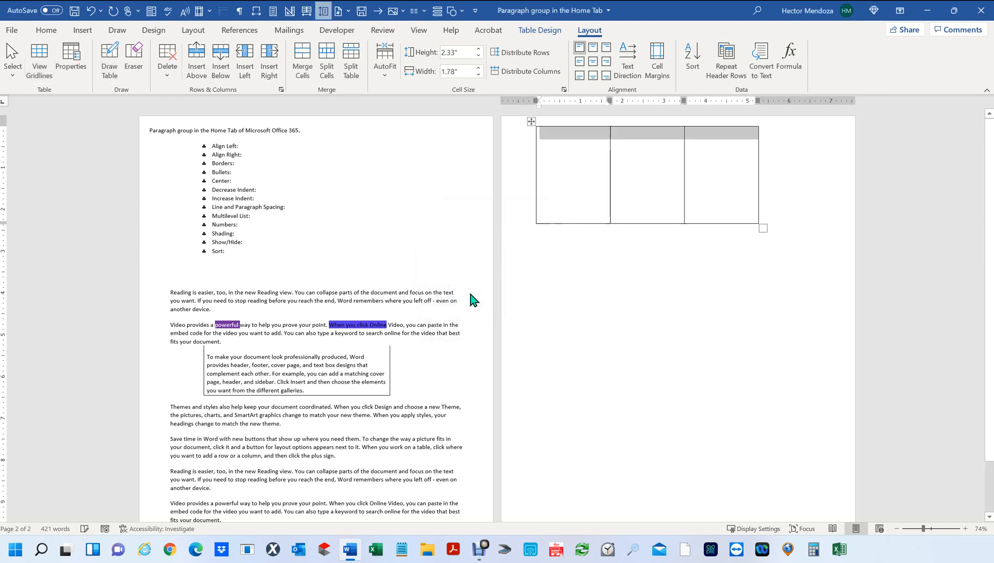
{"action": "left_click", "coordinate": [604, 162]}
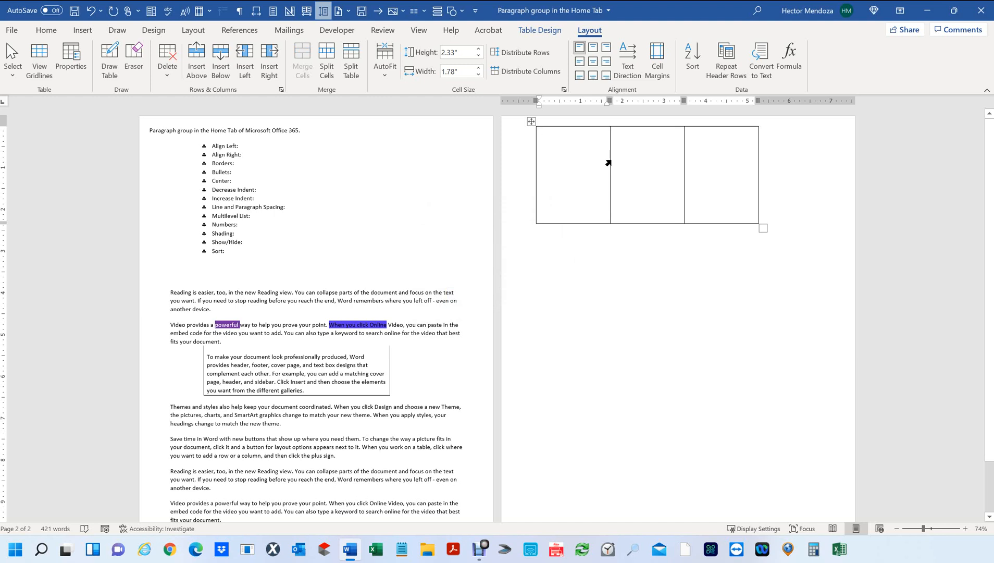
{"action": "key", "text": "ctrl+z"}
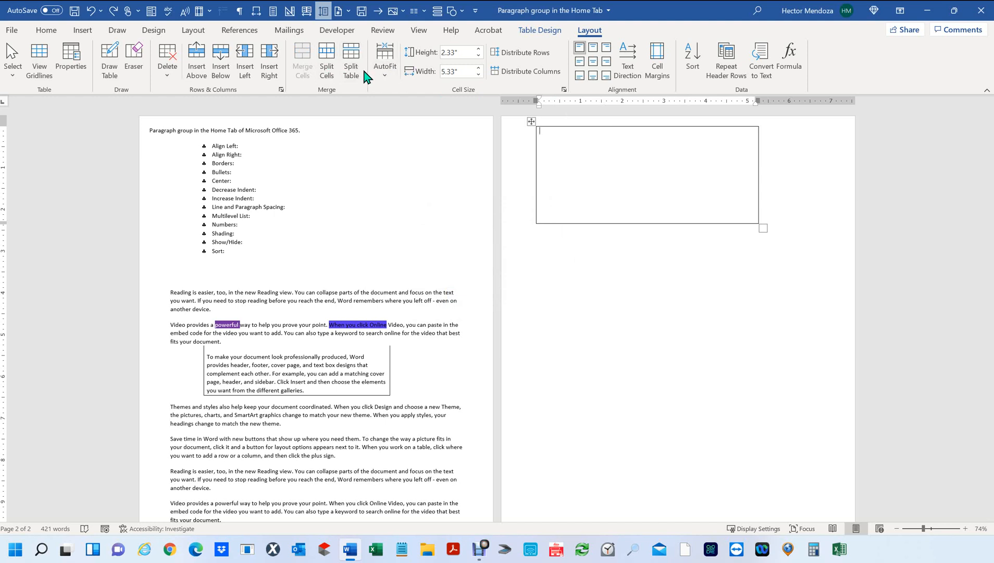
Try the Split Table command on the single-cell table, and undo back until the table is removed
{"action": "left_click", "coordinate": [352, 52]}
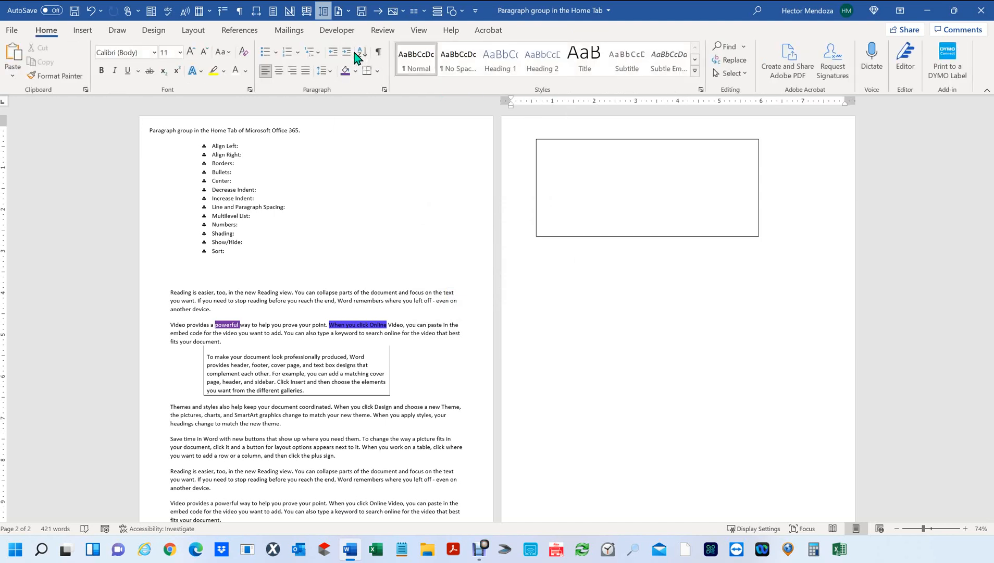
{"action": "left_click", "coordinate": [614, 179]}
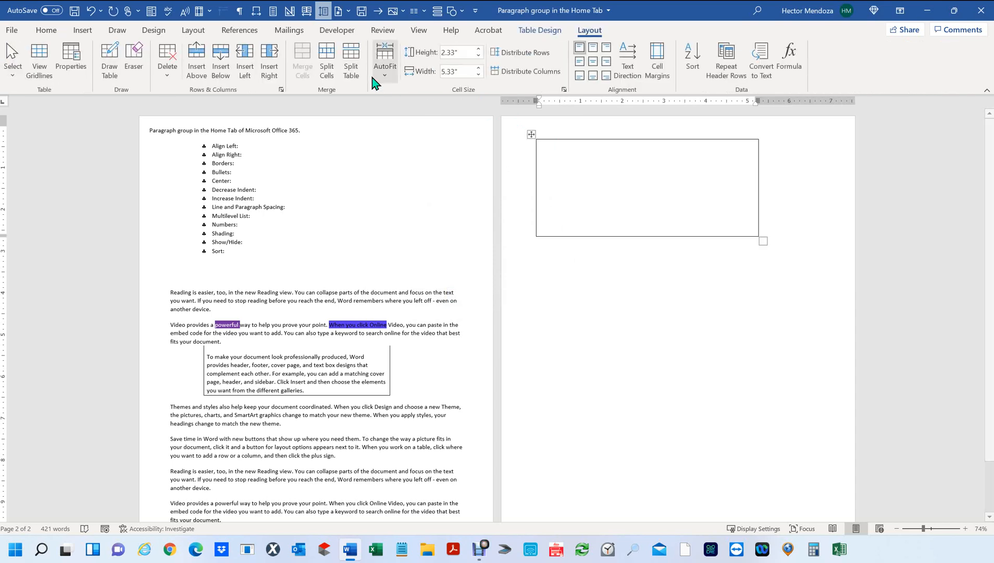
{"action": "left_click", "coordinate": [344, 64]}
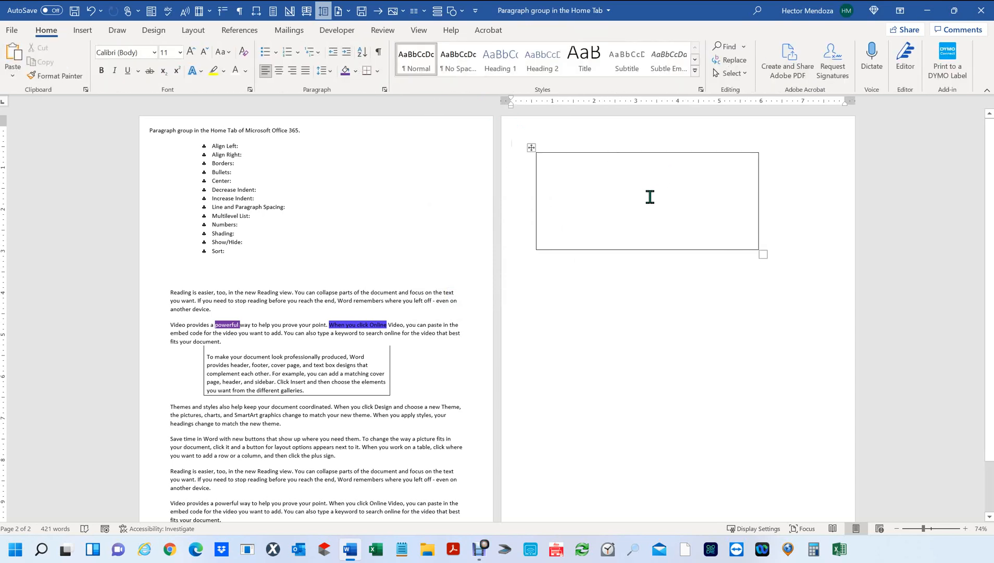
{"action": "key", "text": "ctrl+z"}
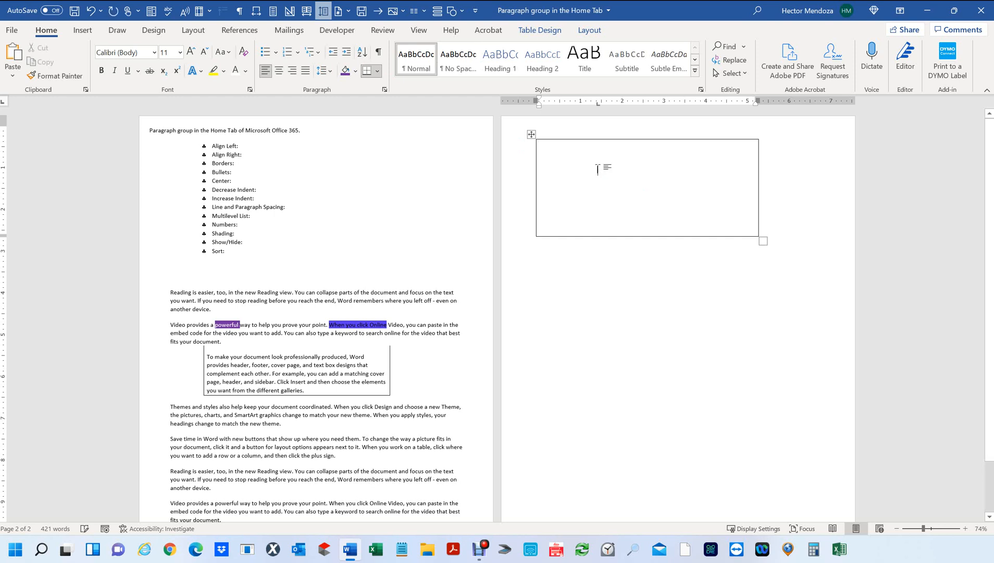
{"action": "left_click", "coordinate": [531, 134]}
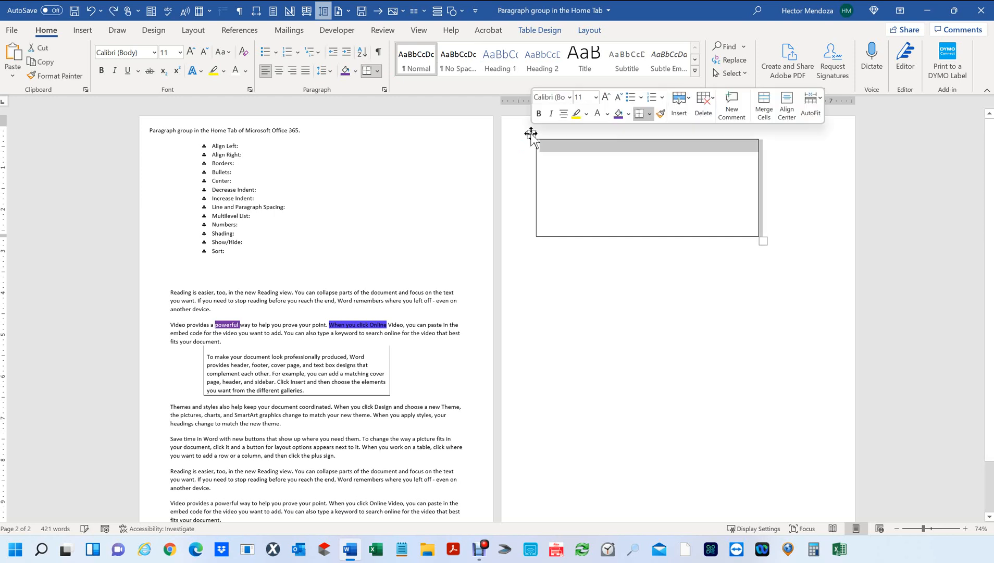
{"action": "left_click", "coordinate": [607, 189]}
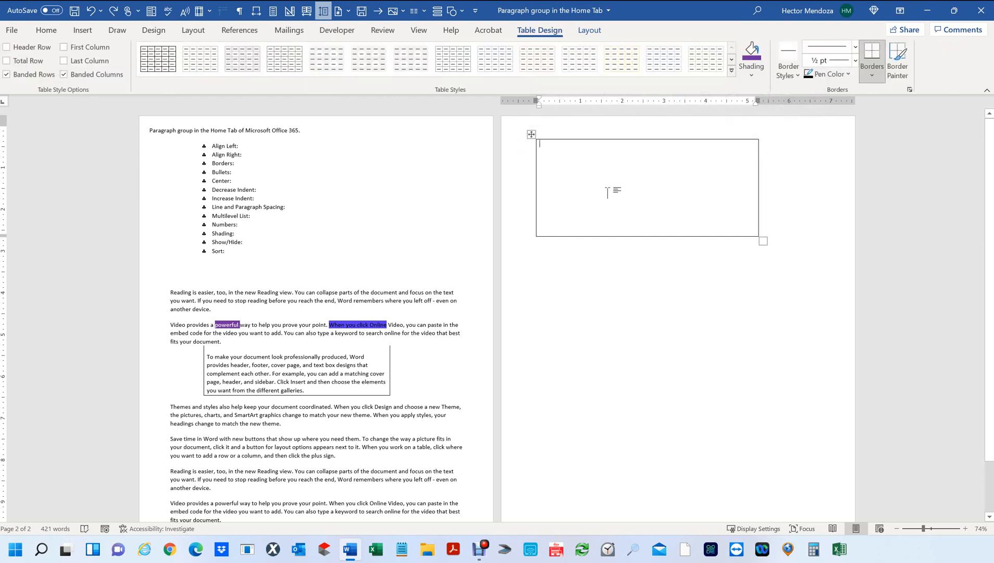
{"action": "key", "text": "ctrl+z"}
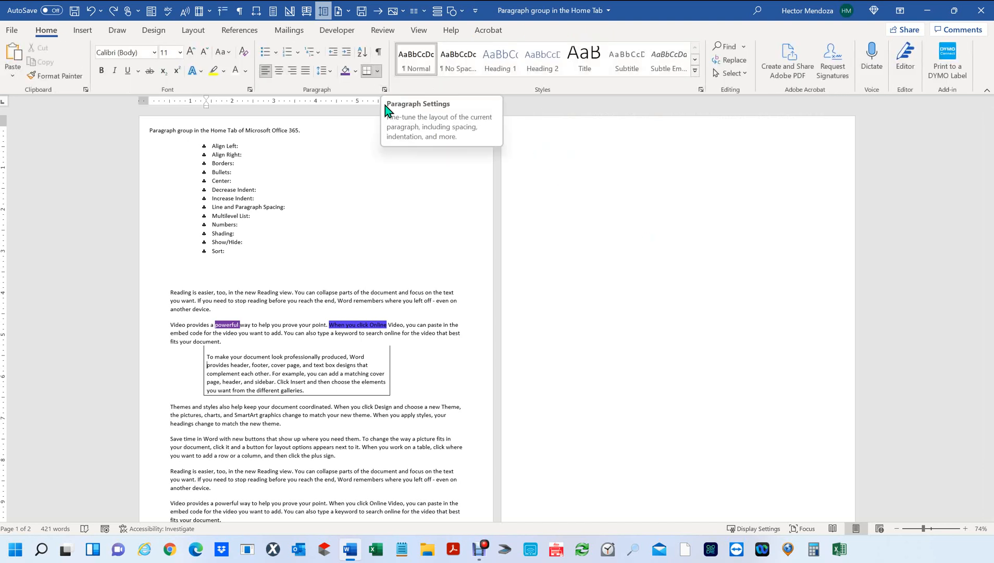
Try Split Table on a newly drawn table about 7 by 3.64 inches, and undo both the split and the table
{"action": "left_click", "coordinate": [378, 70]}
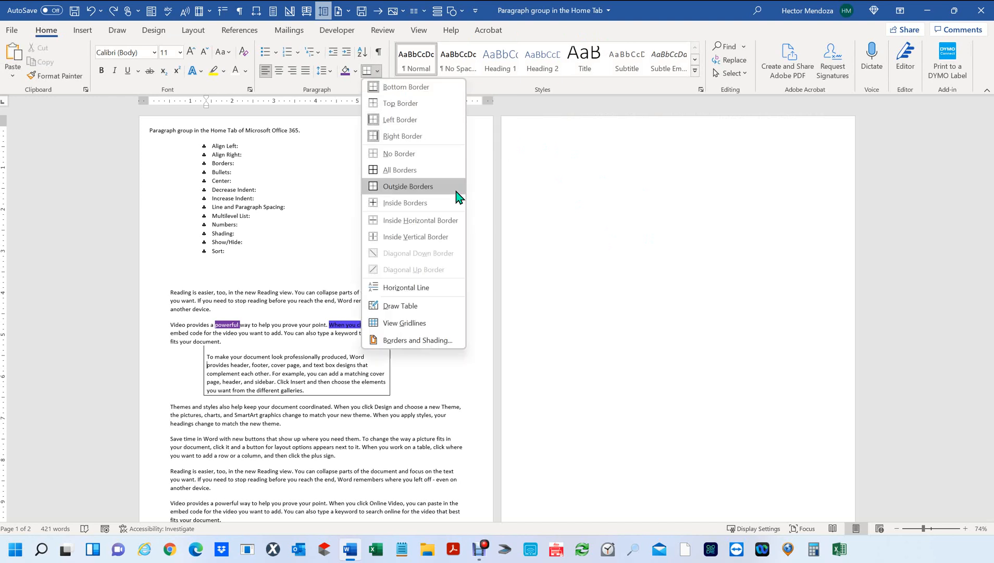
{"action": "left_click", "coordinate": [421, 307]}
{"action": "mouse_move", "coordinate": [518, 172]}
{"action": "left_mouse_down"}
{"action": "mouse_move", "coordinate": [774, 287]}
{"action": "mouse_move", "coordinate": [810, 324]}
{"action": "left_mouse_up"}
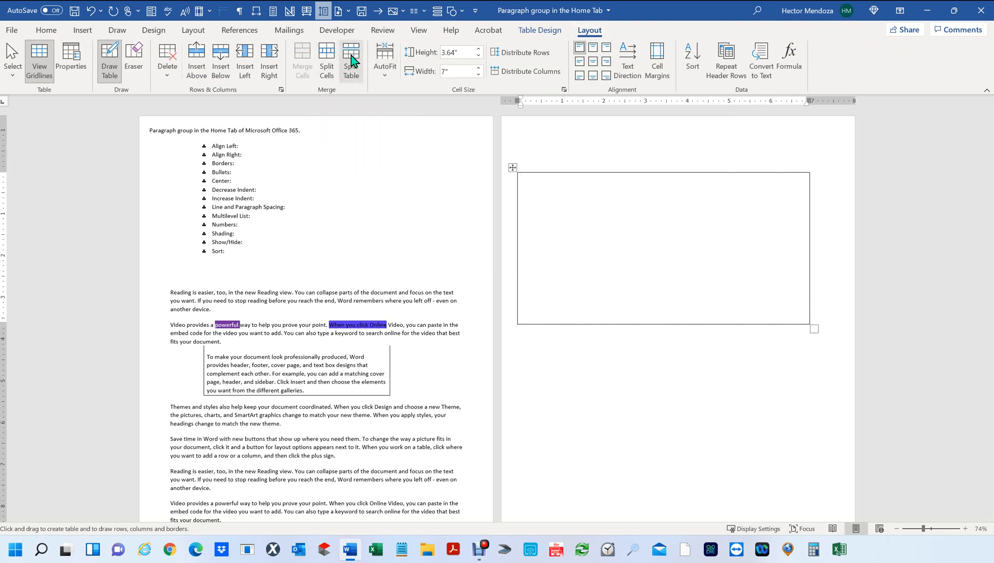
{"action": "key", "text": "Return"}
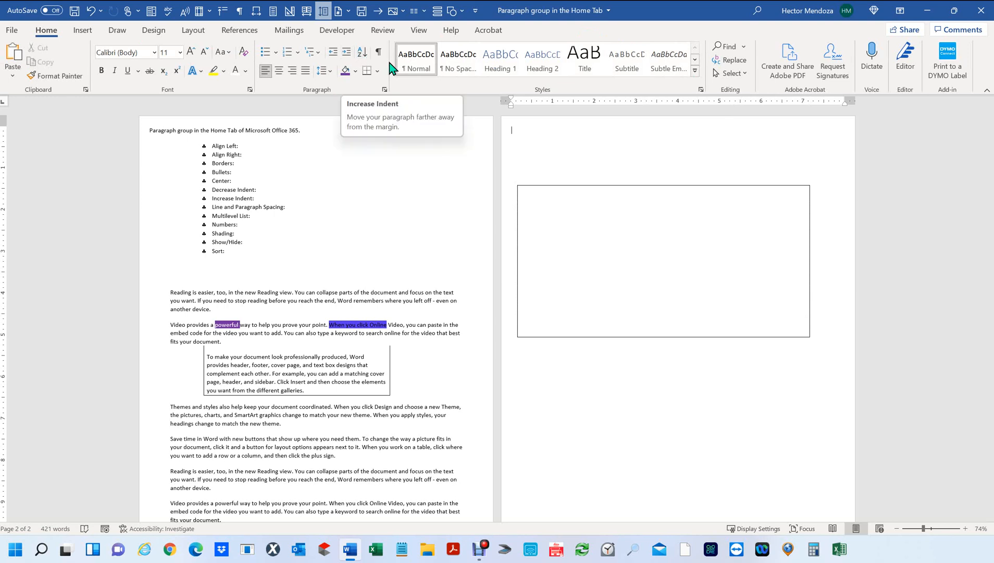
{"action": "key", "text": "ctrl+z"}
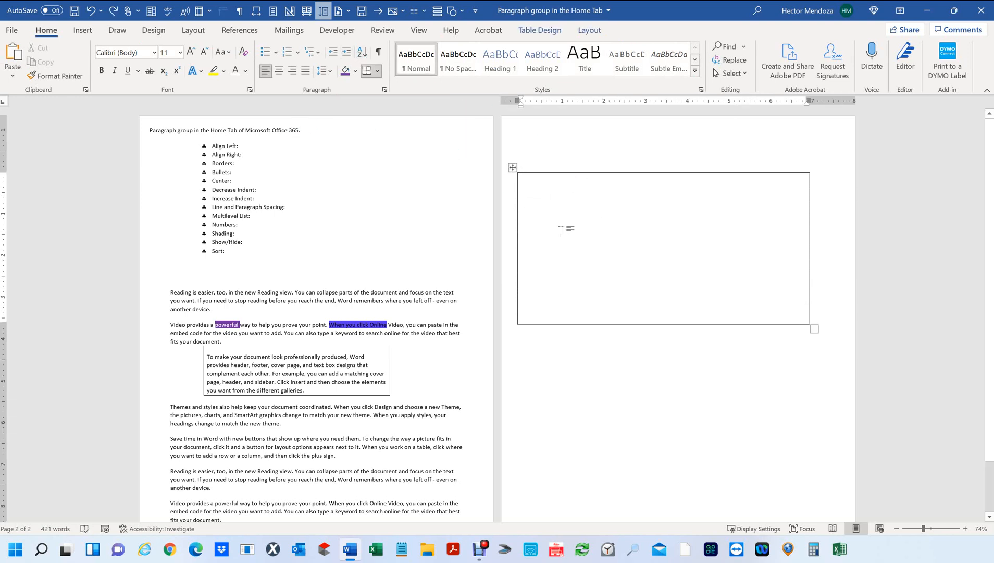
{"action": "key", "text": "ctrl+z"}
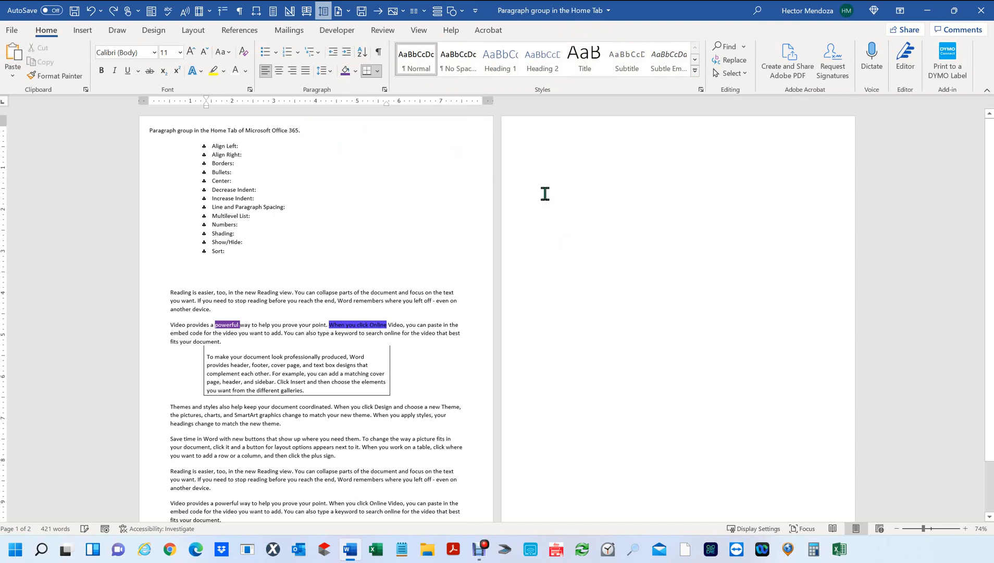
Draw a single-cell table about 6.19 inches wide and 3.28 inches high on the second page
{"action": "left_click", "coordinate": [542, 188]}
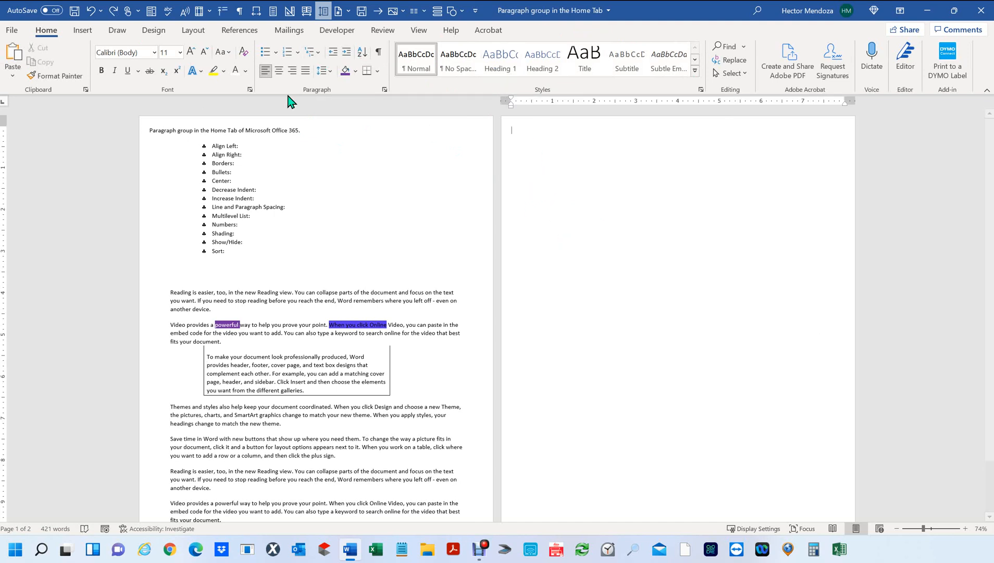
{"action": "left_click", "coordinate": [377, 71]}
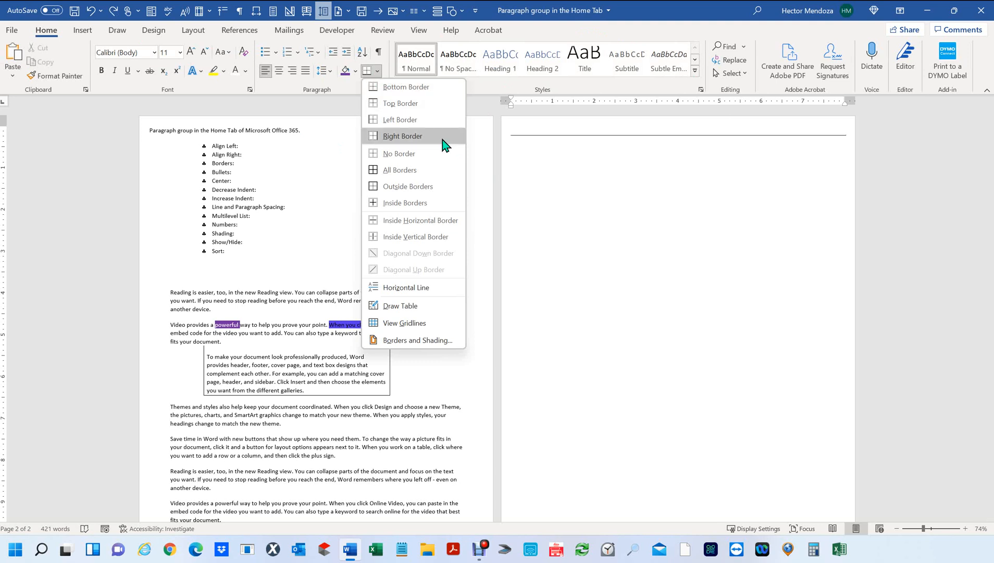
{"action": "left_click", "coordinate": [416, 308]}
{"action": "left_click_drag", "start_coordinate": [530, 154], "coordinate": [787, 290]}
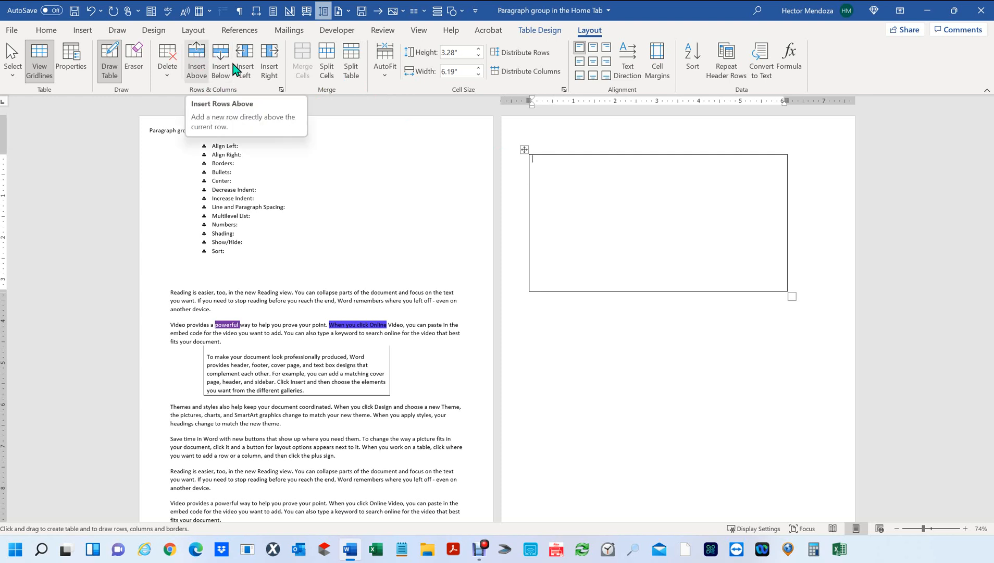
Split the table's single cell into three columns and four rows
{"action": "left_click", "coordinate": [327, 57]}
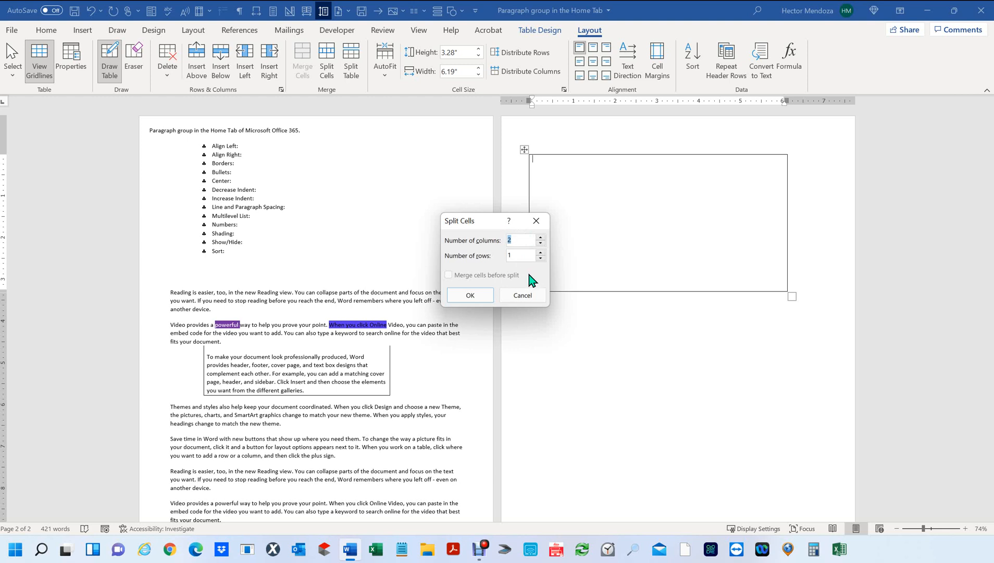
{"action": "left_click", "coordinate": [520, 254]}
{"action": "left_click_drag", "start_coordinate": [525, 254], "coordinate": [498, 251]}
{"action": "type", "text": "4"}
{"action": "left_click", "coordinate": [474, 295]}
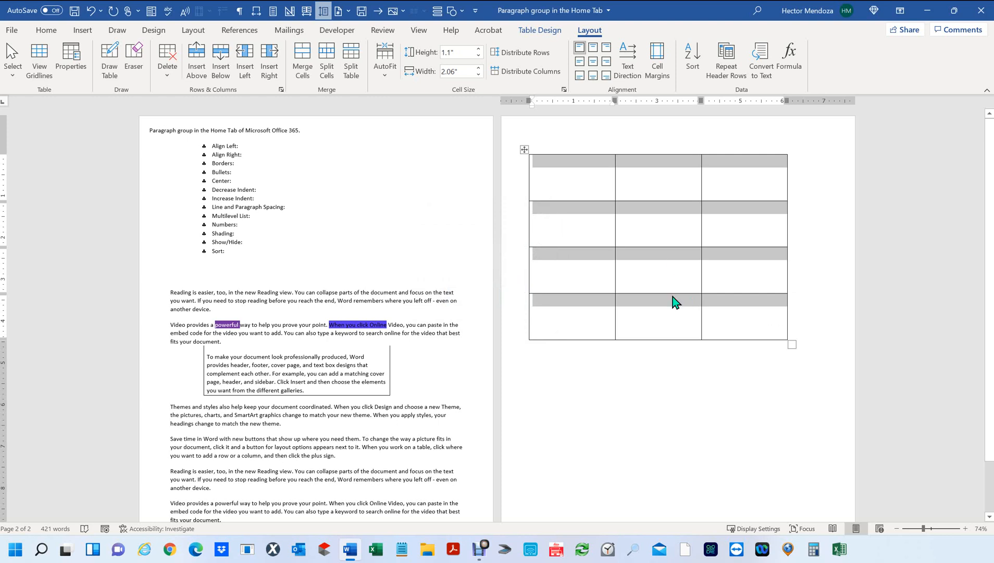
{"action": "left_click", "coordinate": [581, 239]}
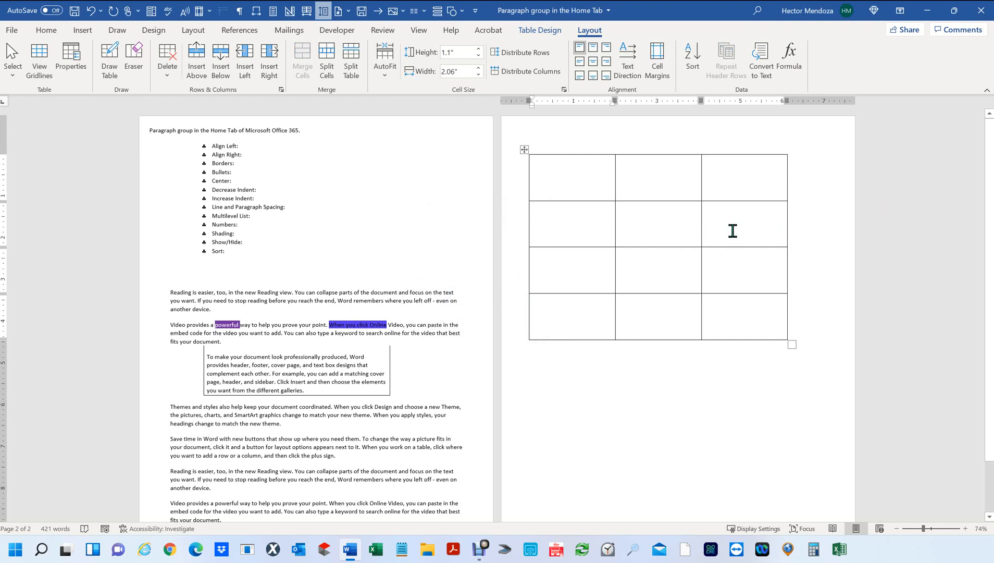
Fill the table's first row with THIS, IS and A, and start the second row with NEW and BOX
{"action": "left_click", "coordinate": [569, 163]}
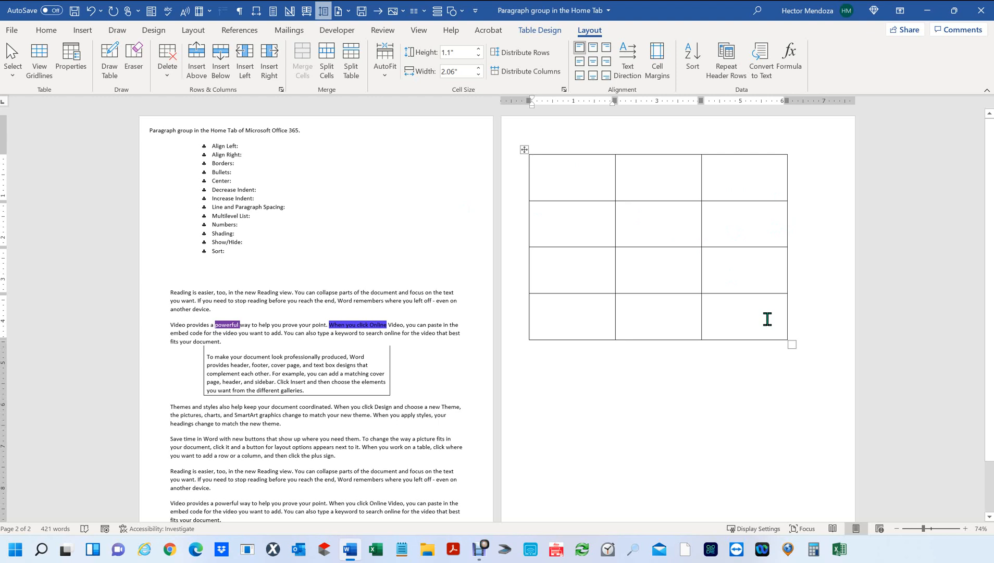
{"action": "type", "text": "THI"}
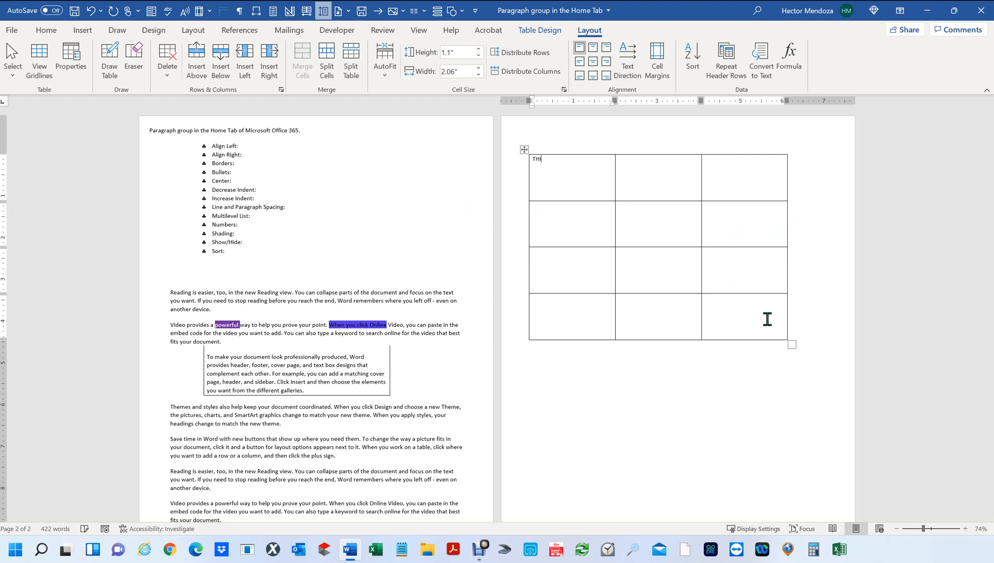
{"action": "type", "text": "S"}
{"action": "key", "text": "Tab"}
{"action": "type", "text": "IS"}
{"action": "key", "text": "Tab"}
{"action": "type", "text": "A"}
{"action": "key", "text": "Tab"}
{"action": "type", "text": "NEW"}
{"action": "key", "text": "Tab"}
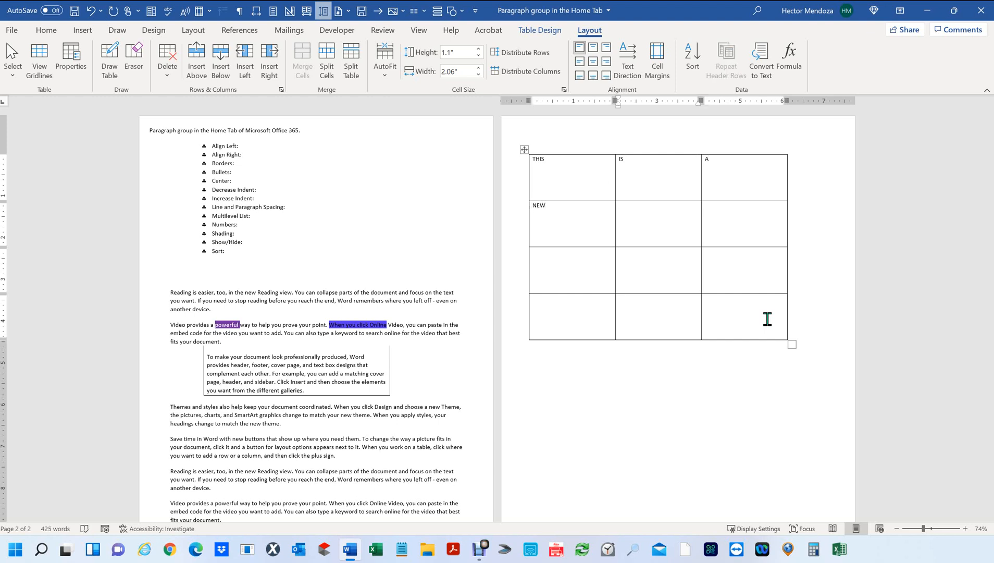
{"action": "type", "text": "BOX"}
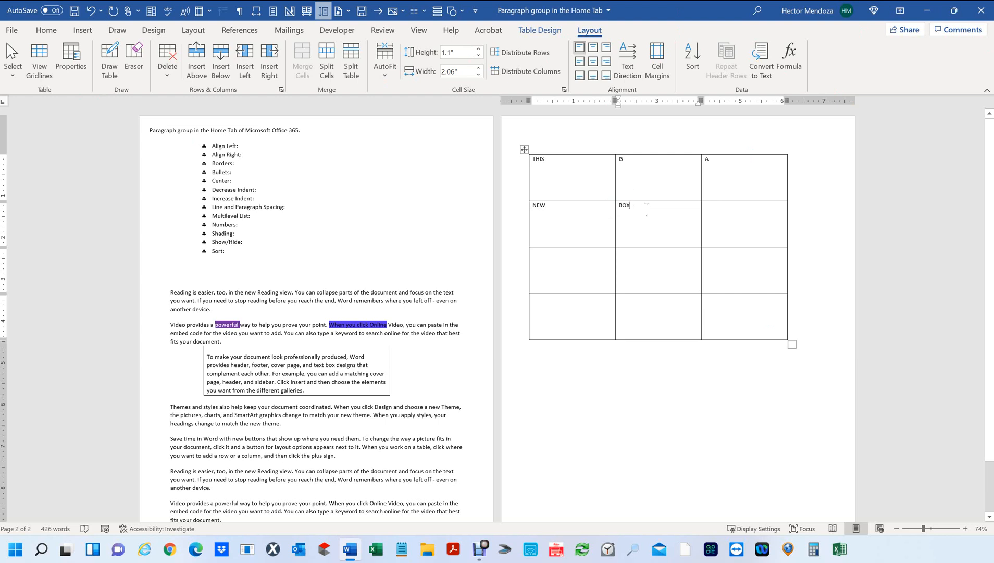
Align the text in the THIS, IS, NEW and BOX cells to the top center
{"action": "left_click_drag", "start_coordinate": [640, 206], "coordinate": [539, 164]}
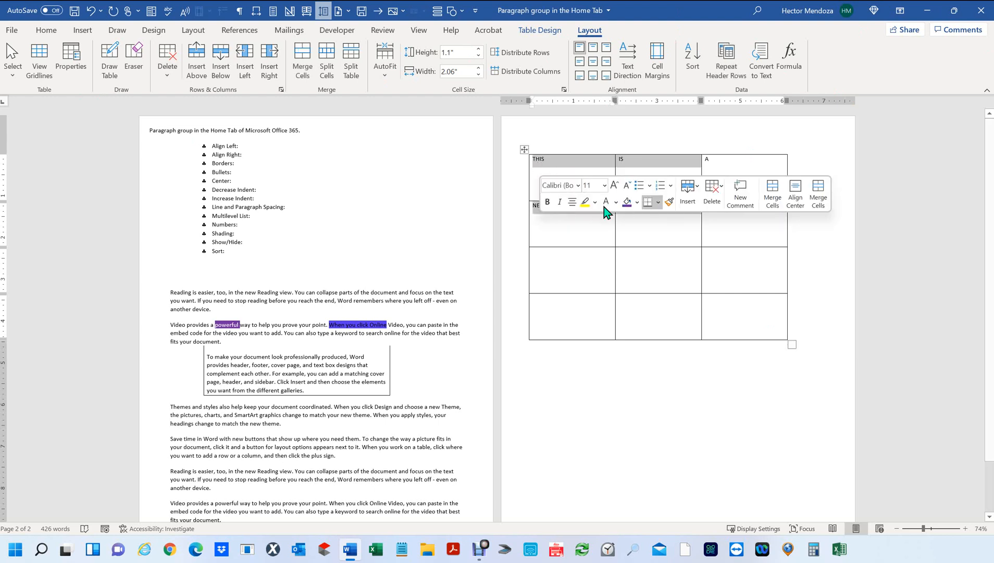
{"action": "left_click", "coordinate": [594, 51]}
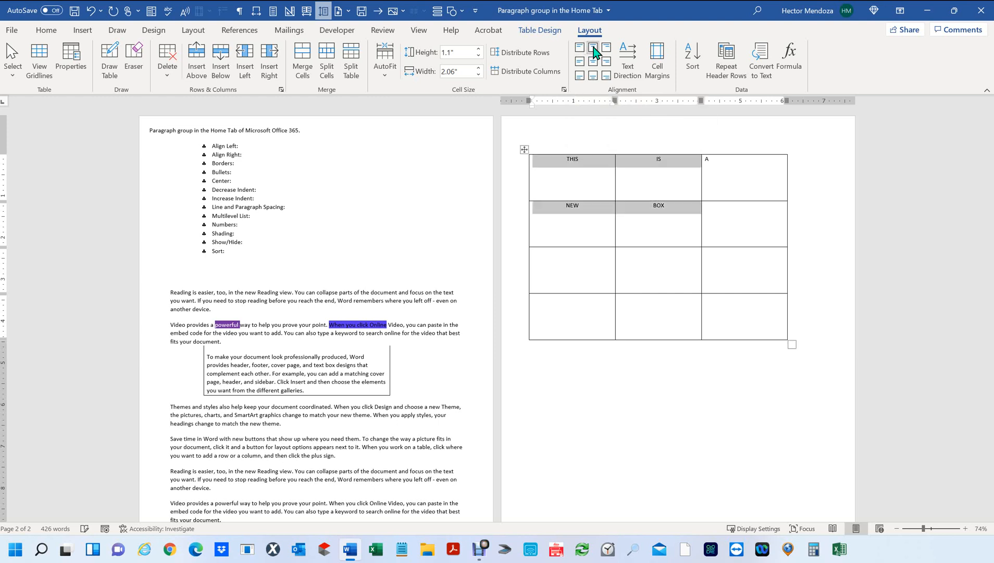
Try top-right alignment on the THIS, IS, NEW and BOX cells, and return them to top-left alignment
{"action": "left_click", "coordinate": [607, 46]}
{"action": "left_click", "coordinate": [579, 46]}
{"action": "left_click", "coordinate": [717, 221]}
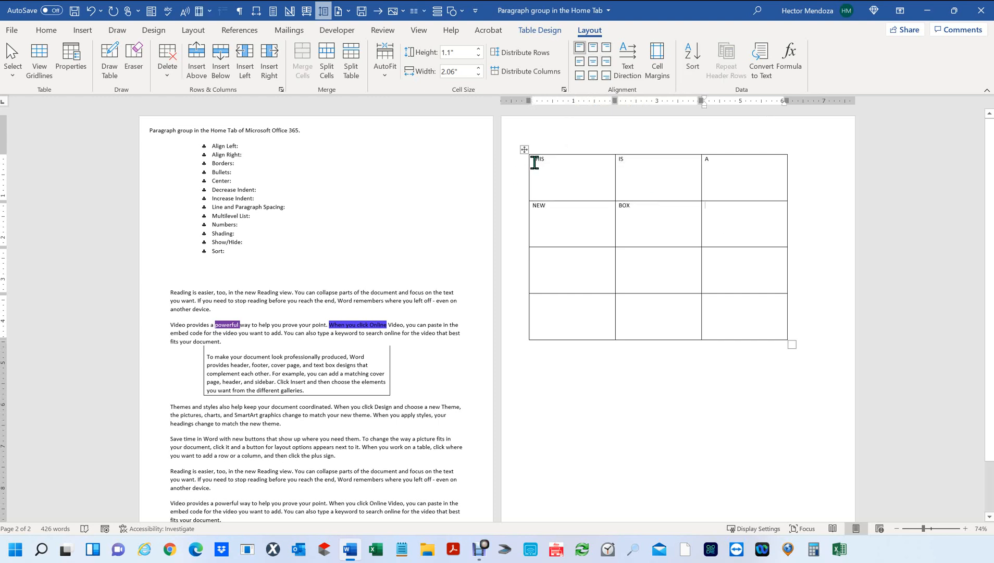
Align the table's first two rows center-left, top-center and finally centered both horizontally and vertically
{"action": "left_click_drag", "start_coordinate": [537, 160], "coordinate": [775, 237]}
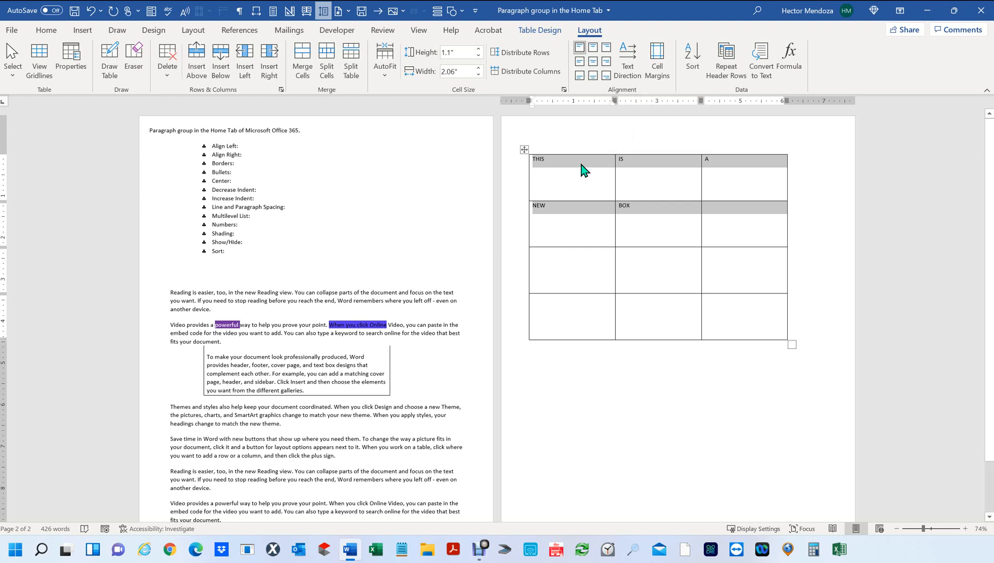
{"action": "left_click", "coordinate": [579, 62]}
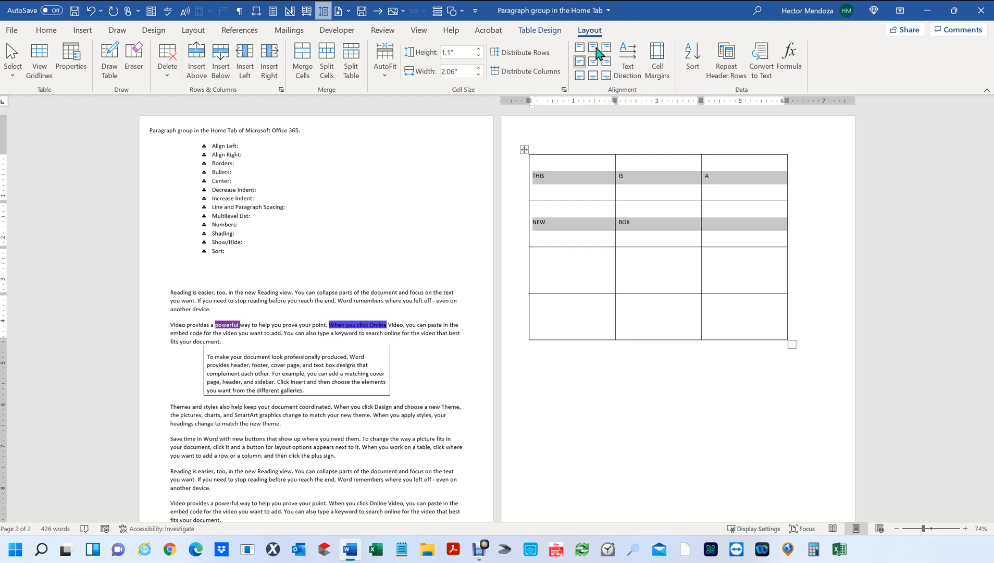
{"action": "left_click", "coordinate": [594, 48]}
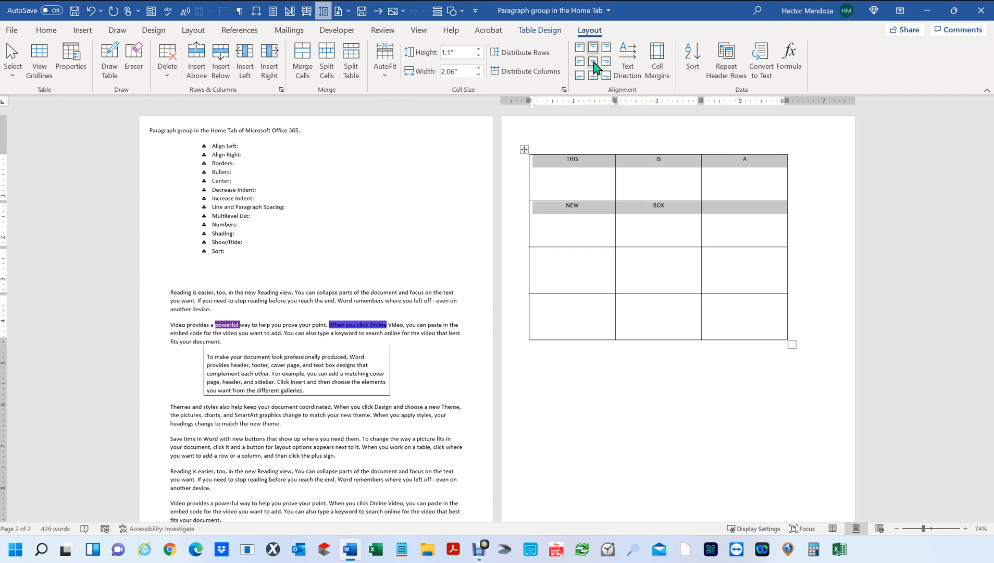
{"action": "left_click", "coordinate": [595, 62]}
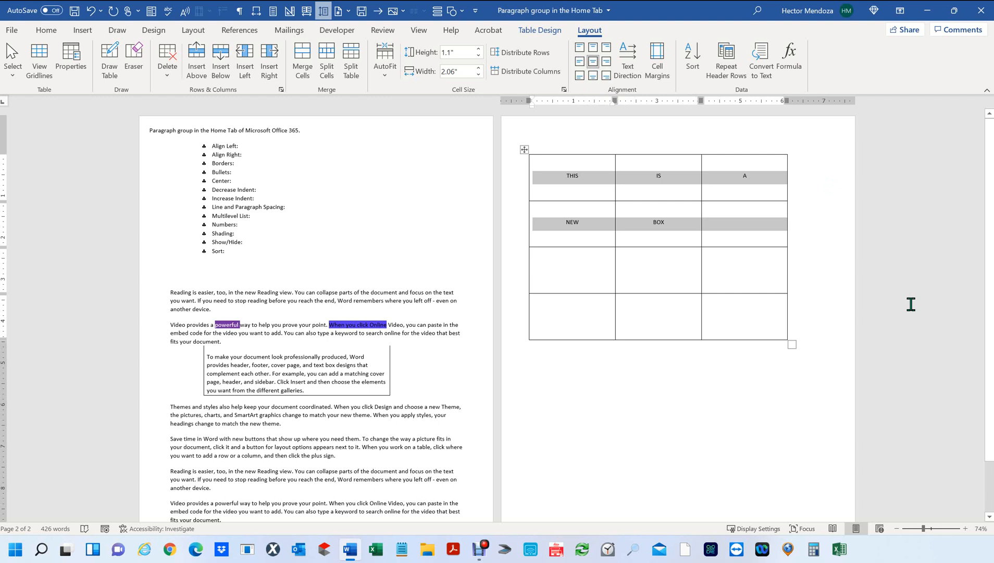
Demonstrate left, center and right alignment in turn on the text of the table's first two rows
{"action": "key", "text": "ctrl+l"}
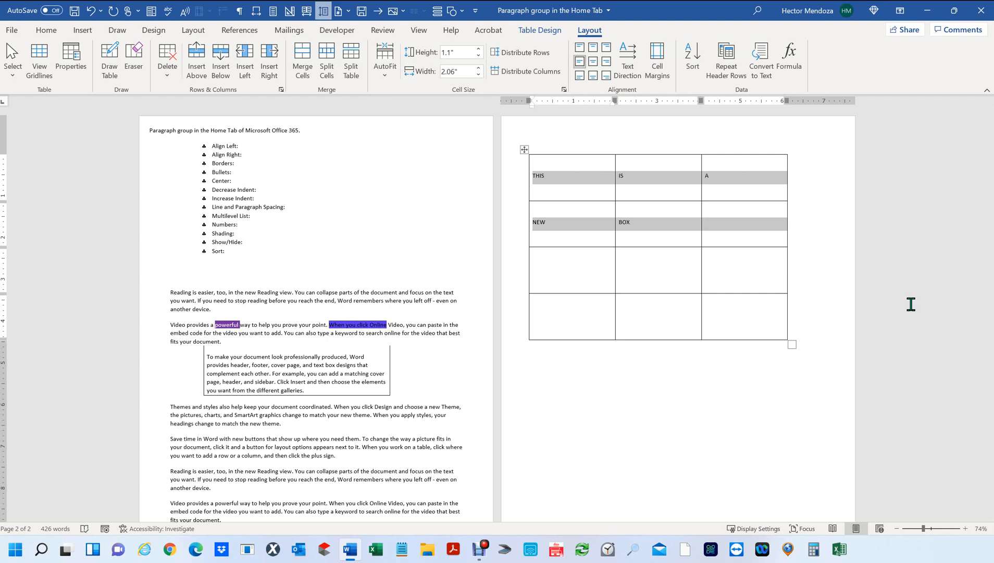
{"action": "key", "text": "ctrl+e"}
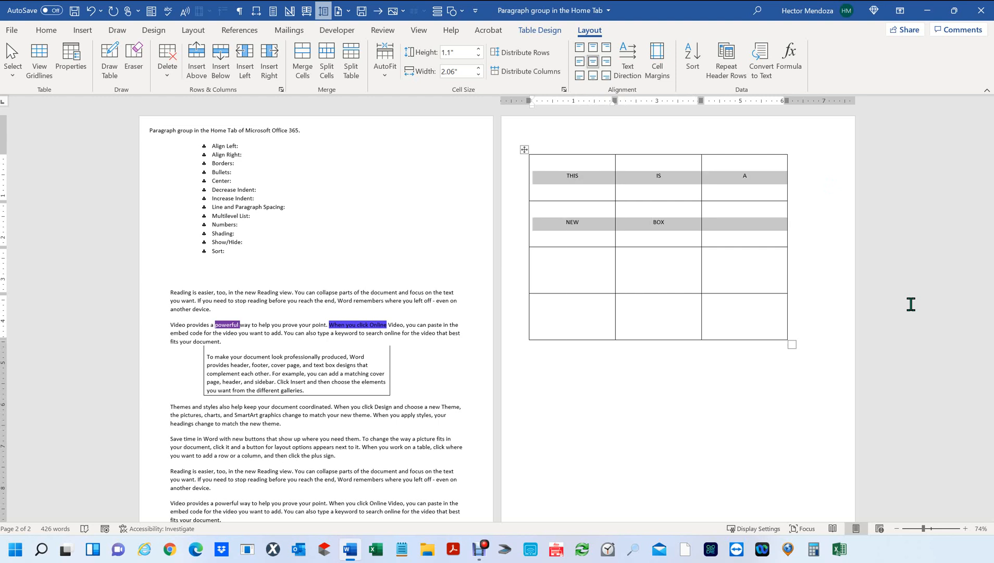
{"action": "key", "text": "ctrl+r"}
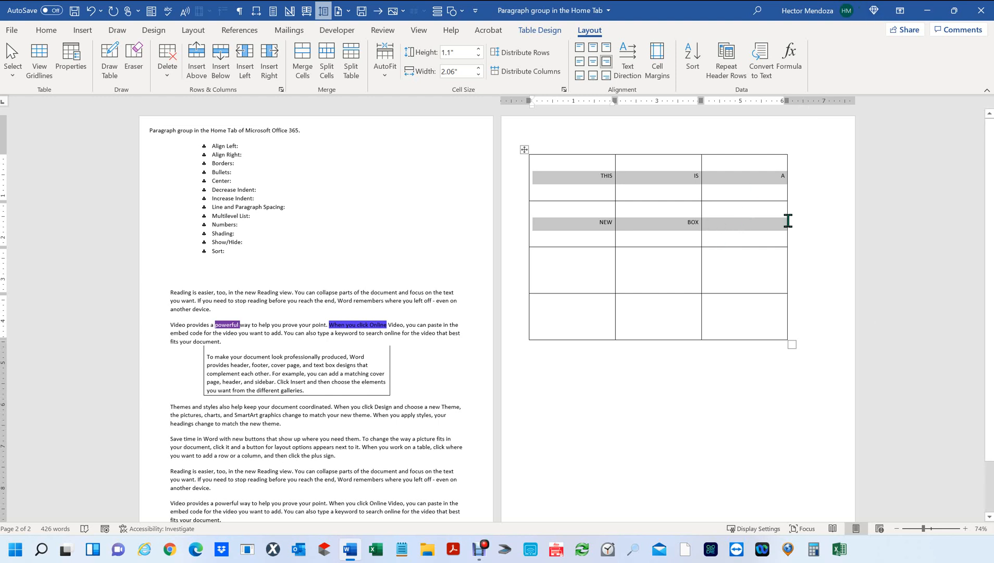
{"action": "key", "text": "Up"}
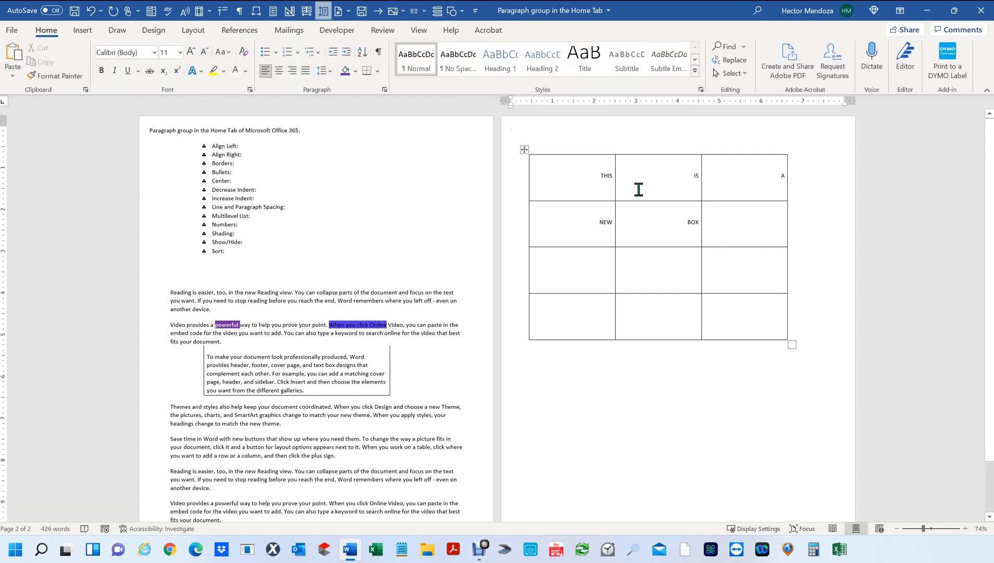
Try a yellow text highlight on the THIS cell, and undo both the highlight and the right alignment of the first two rows
{"action": "left_click", "coordinate": [584, 176]}
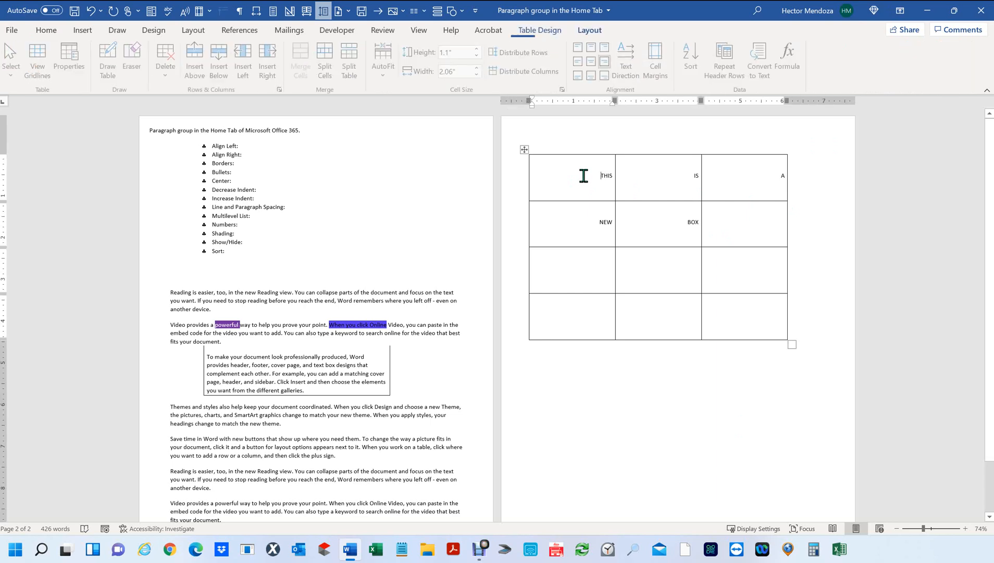
{"action": "left_click", "coordinate": [52, 31]}
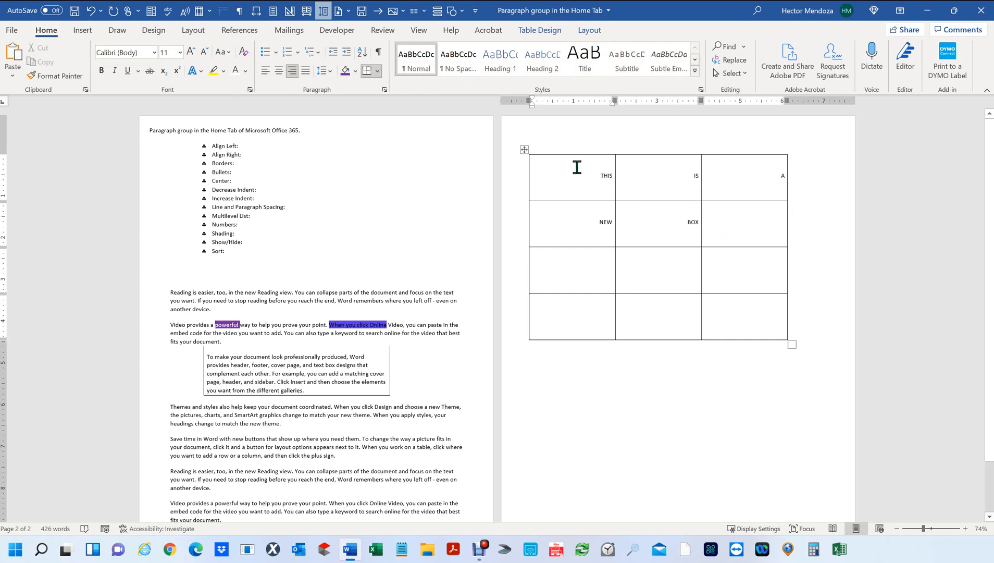
{"action": "left_click", "coordinate": [224, 71]}
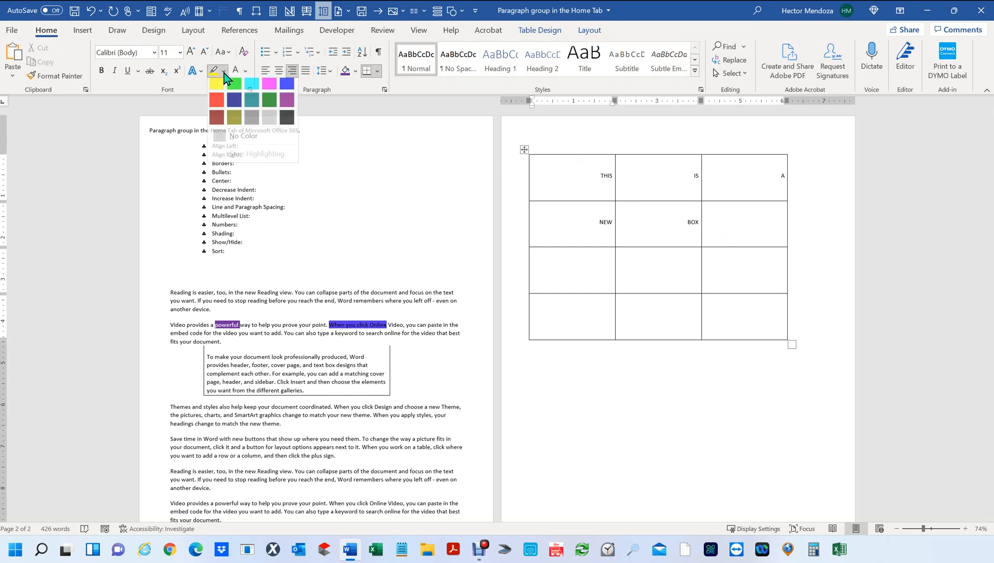
{"action": "key", "text": "Escape"}
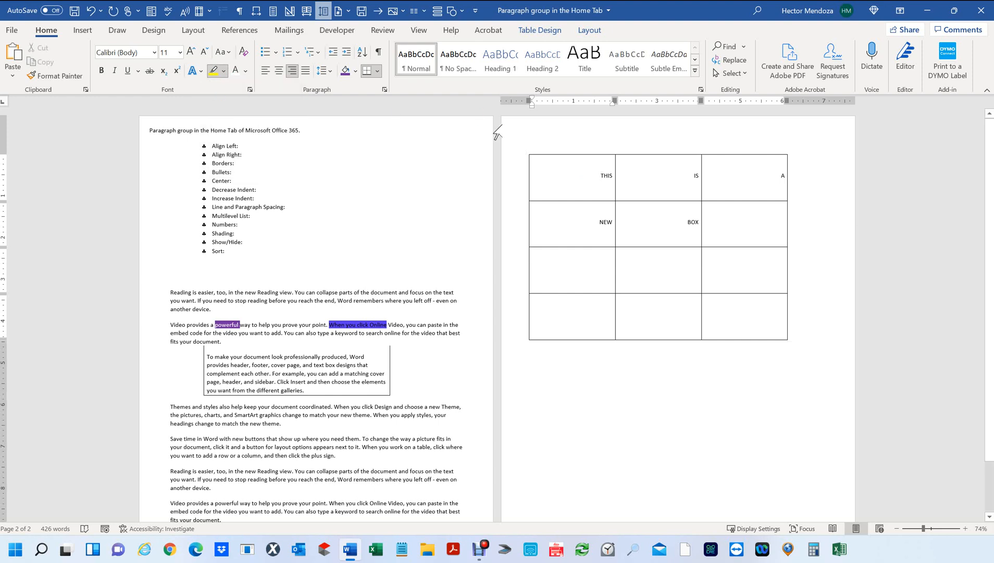
{"action": "left_click", "coordinate": [564, 159]}
{"action": "key", "text": "ctrl+z"}
{"action": "left_click", "coordinate": [577, 180]}
{"action": "key", "text": "ctrl+z"}
{"action": "key", "text": "ctrl+y"}
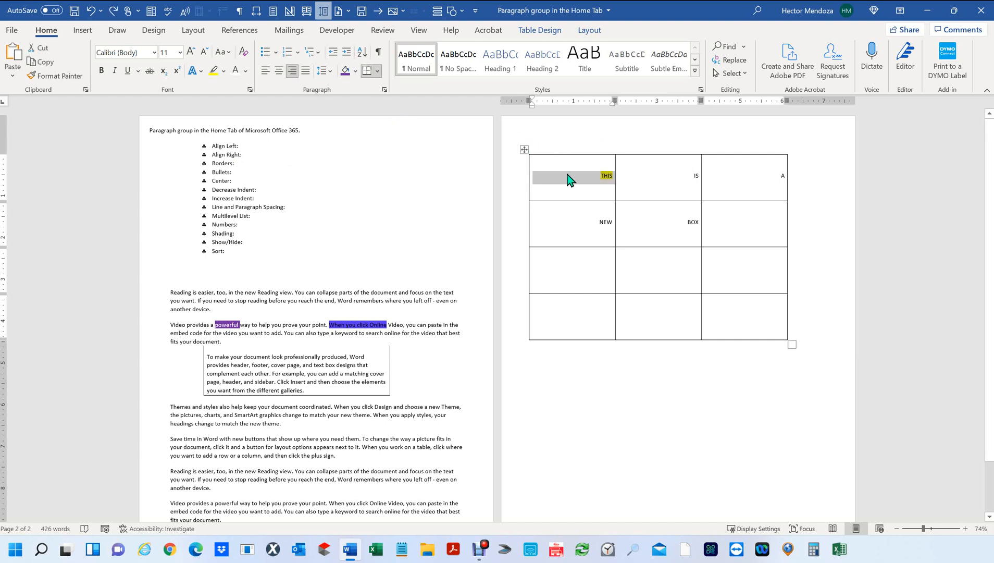
{"action": "key", "text": "ctrl+z"}
{"action": "key", "text": "ctrl+z"}
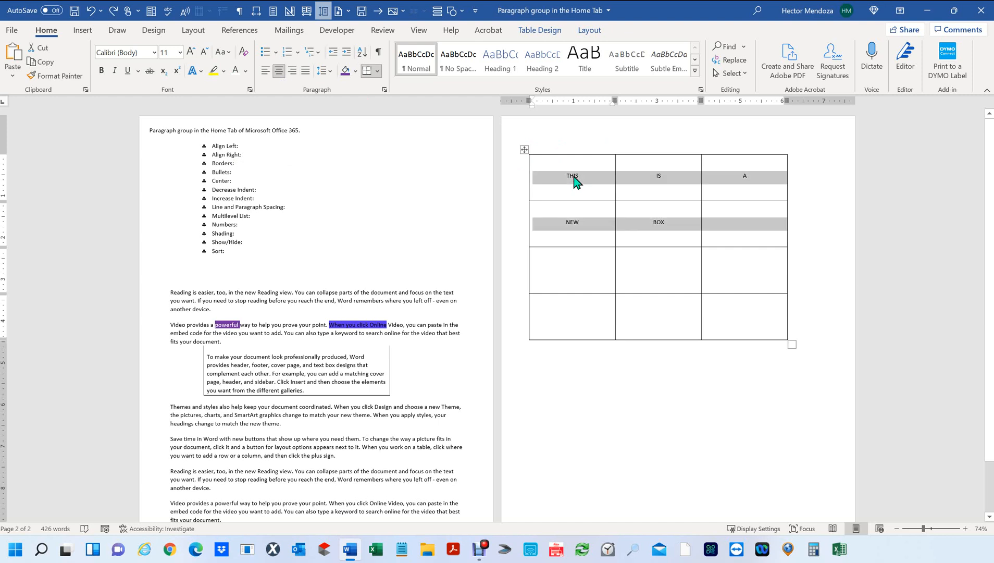
Shade the THIS cell red, the IS cell yellow, the A cell blue and the NEW cell green
{"action": "left_click", "coordinate": [574, 177]}
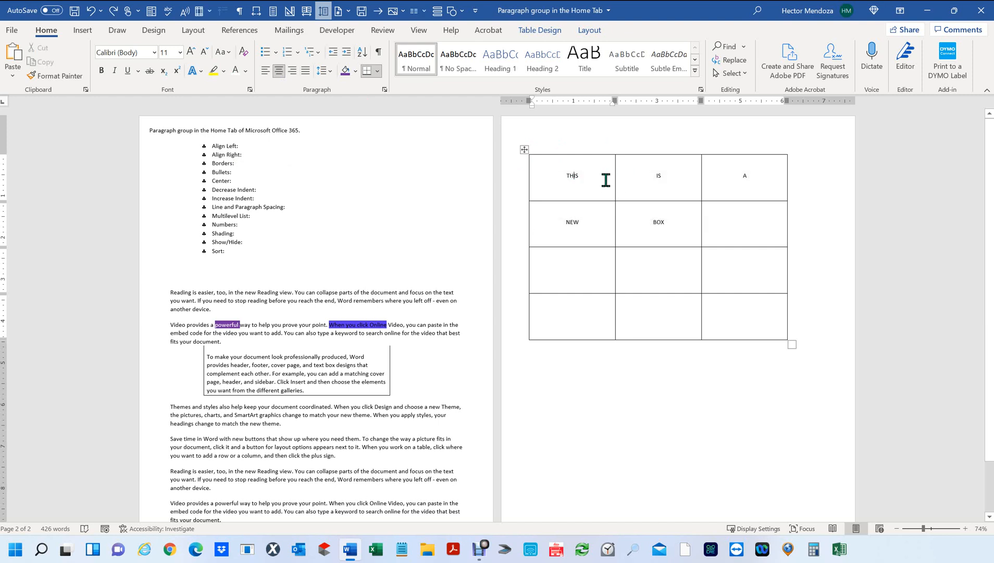
{"action": "left_click", "coordinate": [356, 72]}
{"action": "left_click", "coordinate": [355, 181]}
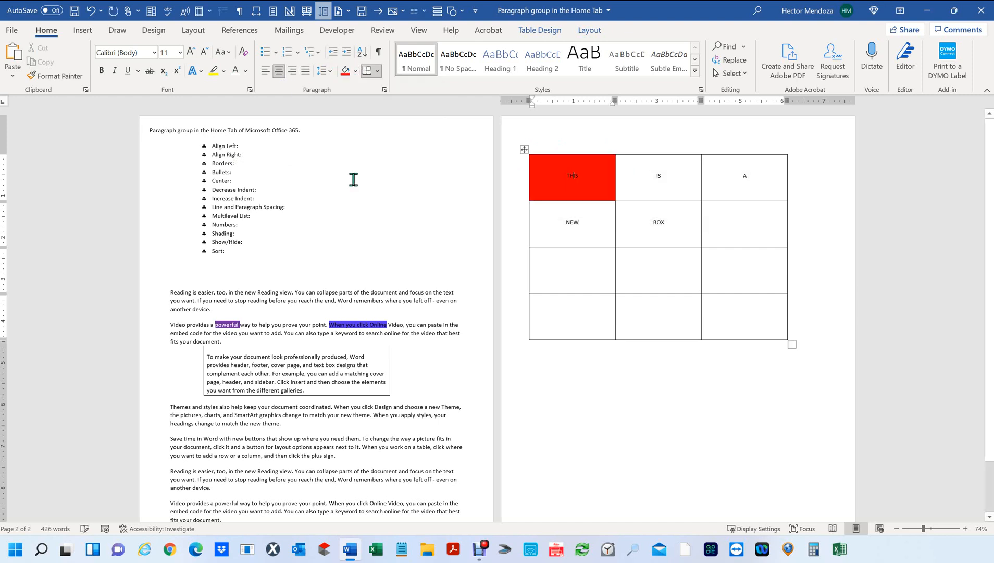
{"action": "left_click", "coordinate": [676, 180]}
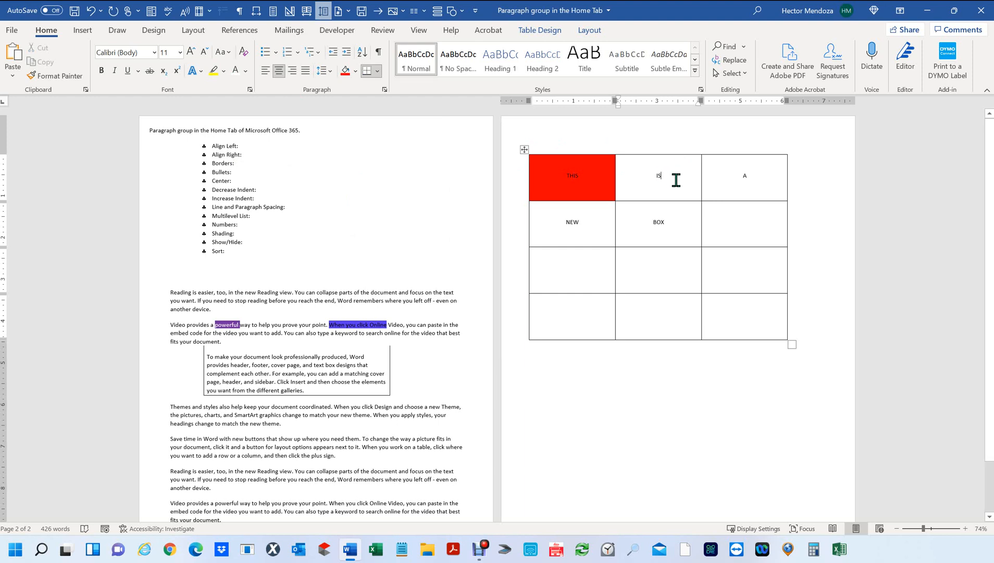
{"action": "left_click", "coordinate": [356, 71]}
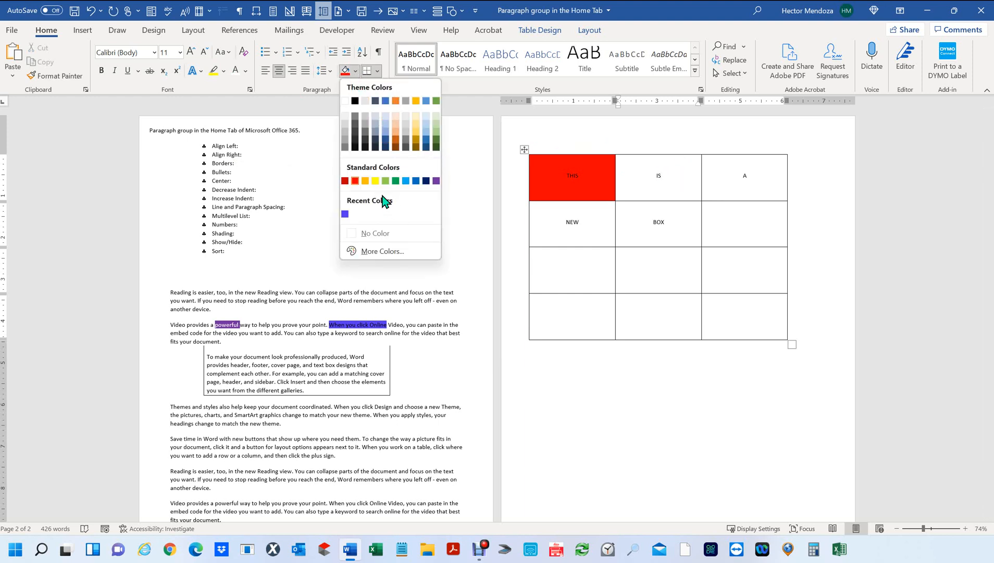
{"action": "left_click", "coordinate": [375, 181]}
{"action": "left_click", "coordinate": [722, 179]}
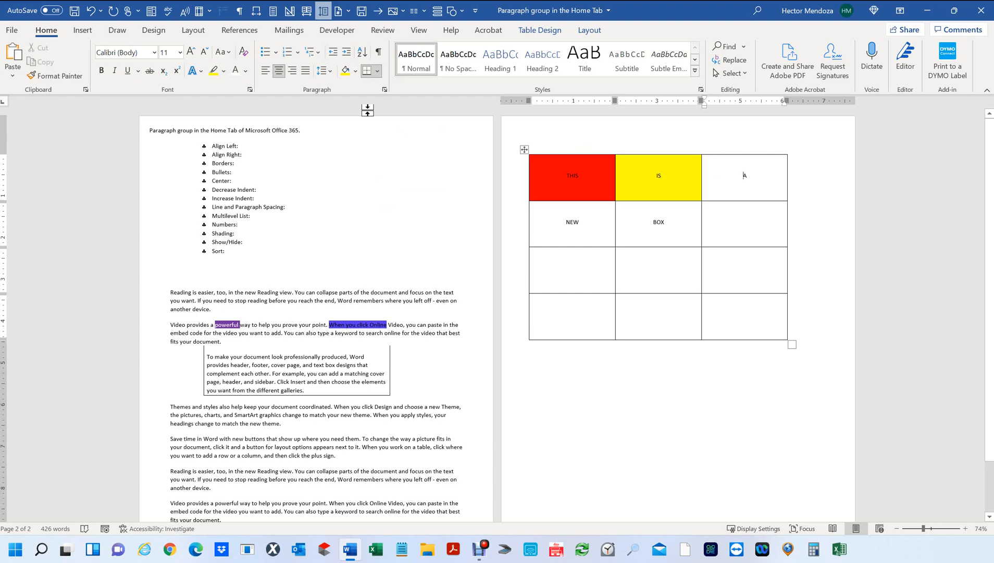
{"action": "left_click", "coordinate": [356, 71]}
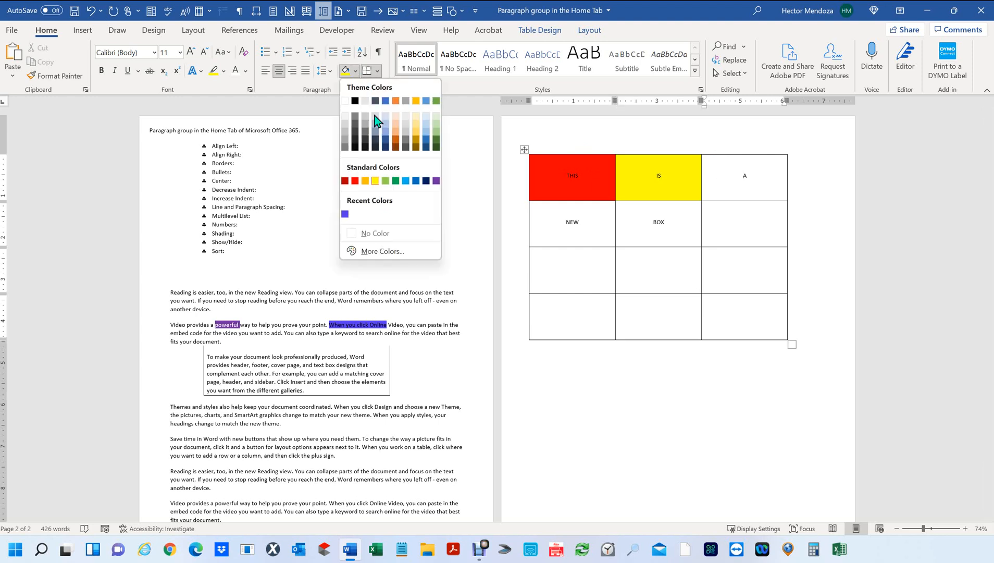
{"action": "left_click", "coordinate": [416, 181]}
{"action": "left_click", "coordinate": [594, 230]}
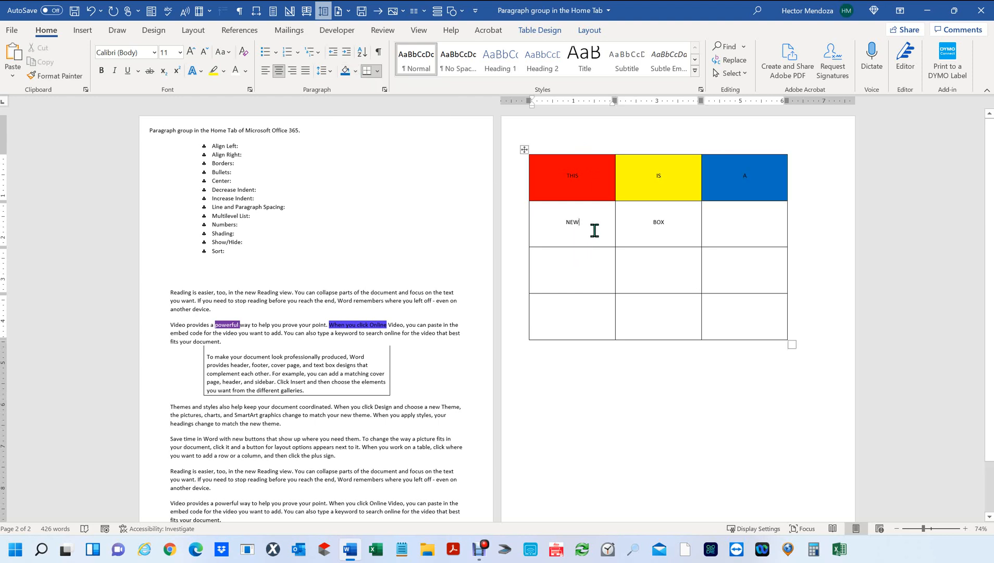
{"action": "left_click", "coordinate": [355, 72]}
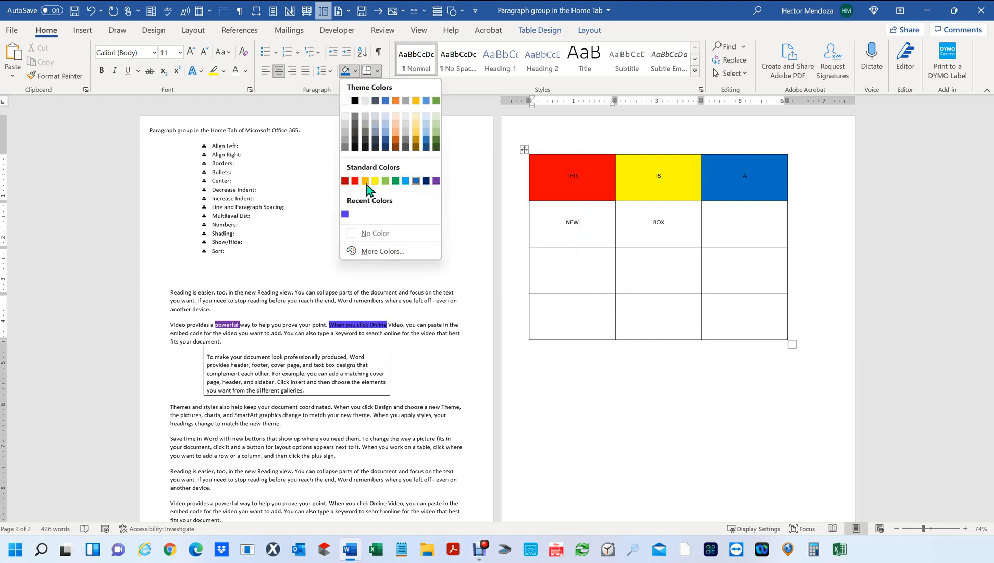
{"action": "left_click", "coordinate": [398, 182]}
{"action": "left_click", "coordinate": [676, 240]}
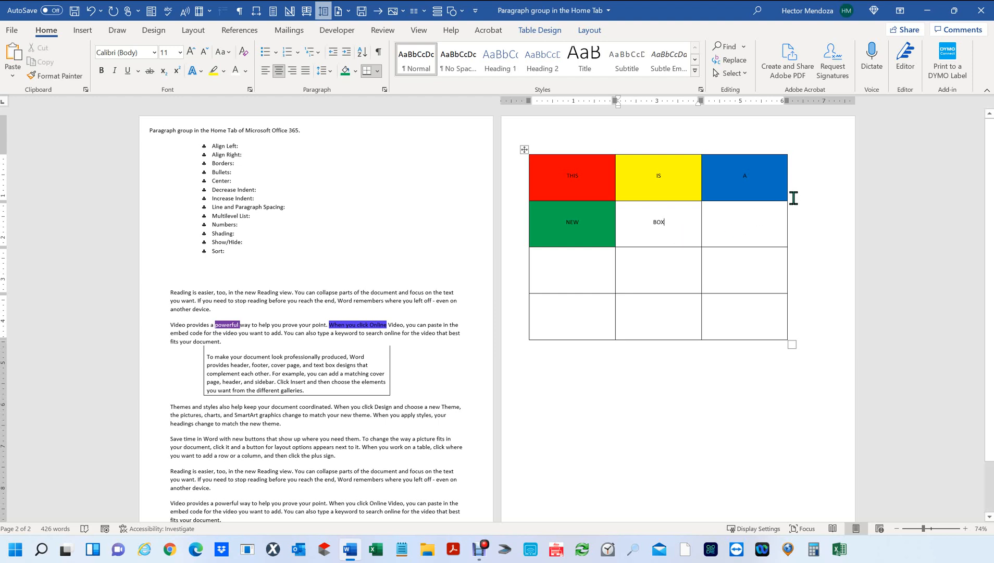
Widen the table's second and third columns slightly and increase the height of its first row
{"action": "mouse_move", "coordinate": [785, 203]}
{"action": "left_mouse_down"}
{"action": "mouse_move", "coordinate": [814, 202]}
{"action": "mouse_move", "coordinate": [803, 224]}
{"action": "mouse_move", "coordinate": [819, 228]}
{"action": "mouse_move", "coordinate": [799, 229]}
{"action": "left_mouse_up"}
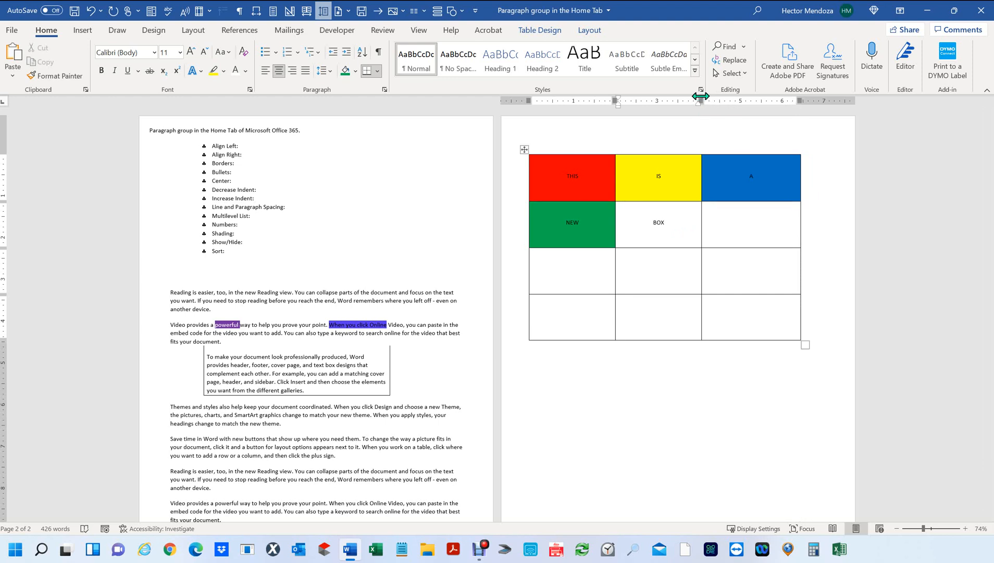
{"action": "mouse_move", "coordinate": [700, 100]}
{"action": "left_mouse_down"}
{"action": "mouse_move", "coordinate": [727, 100]}
{"action": "mouse_move", "coordinate": [715, 101]}
{"action": "left_mouse_up"}
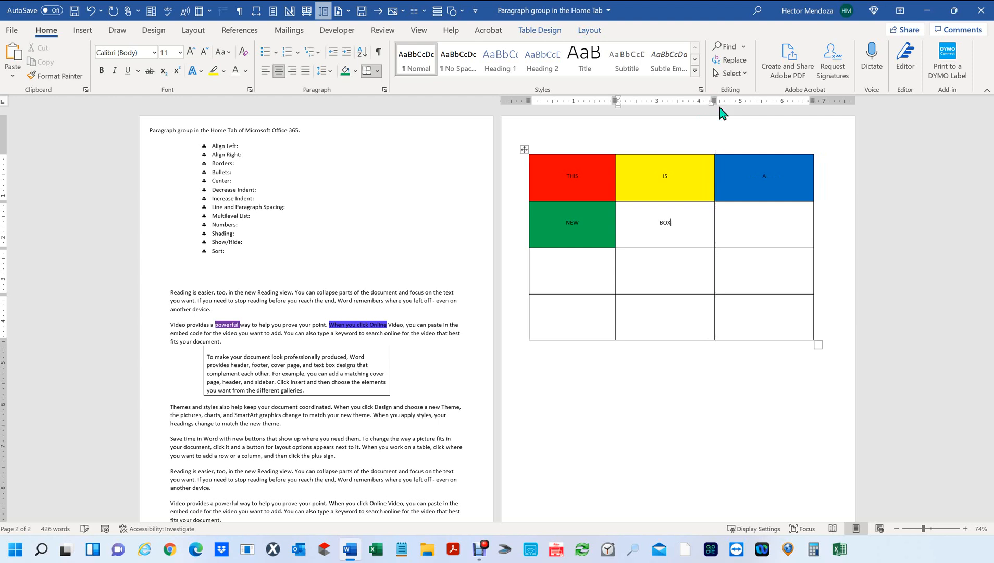
{"action": "mouse_move", "coordinate": [786, 201]}
{"action": "left_mouse_down"}
{"action": "mouse_move", "coordinate": [774, 273]}
{"action": "mouse_move", "coordinate": [791, 220]}
{"action": "left_mouse_up"}
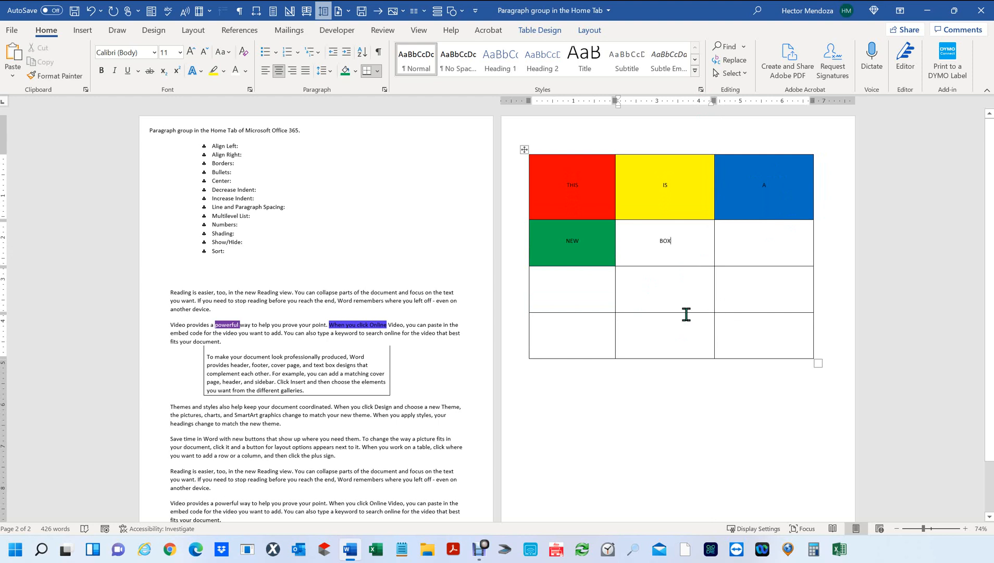
Merge the THIS, IS, NEW and BOX cells into a single cell
{"action": "left_click_drag", "start_coordinate": [679, 245], "coordinate": [582, 188]}
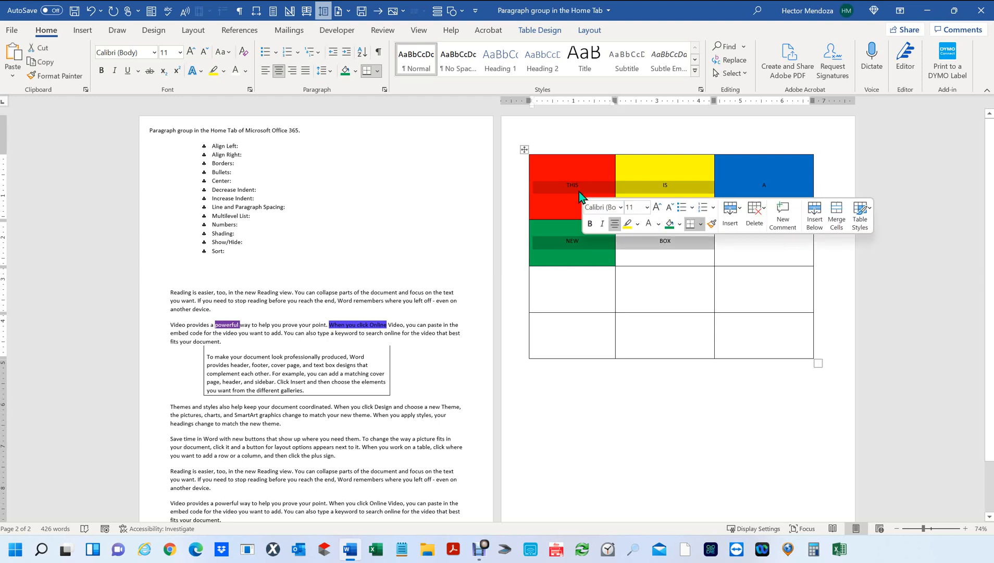
{"action": "right_click", "coordinate": [572, 191]}
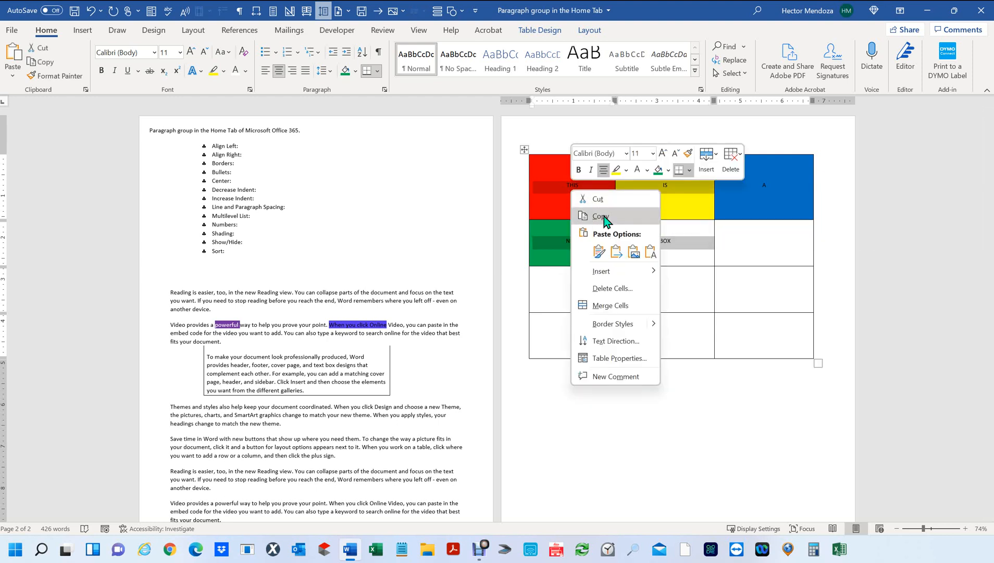
{"action": "left_click", "coordinate": [624, 311]}
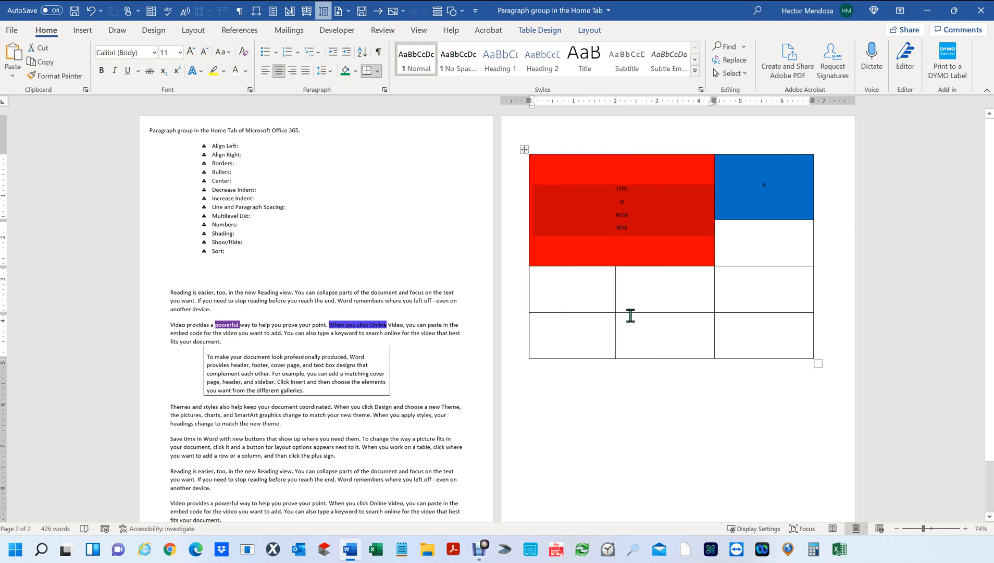
Change the merged cell's shading to white
{"action": "left_click", "coordinate": [667, 242]}
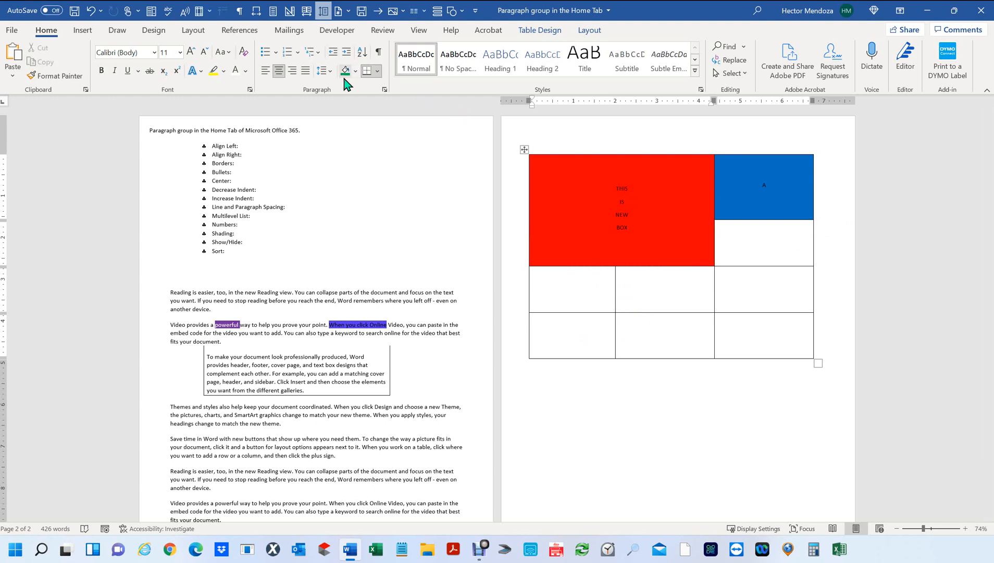
{"action": "left_click", "coordinate": [355, 71]}
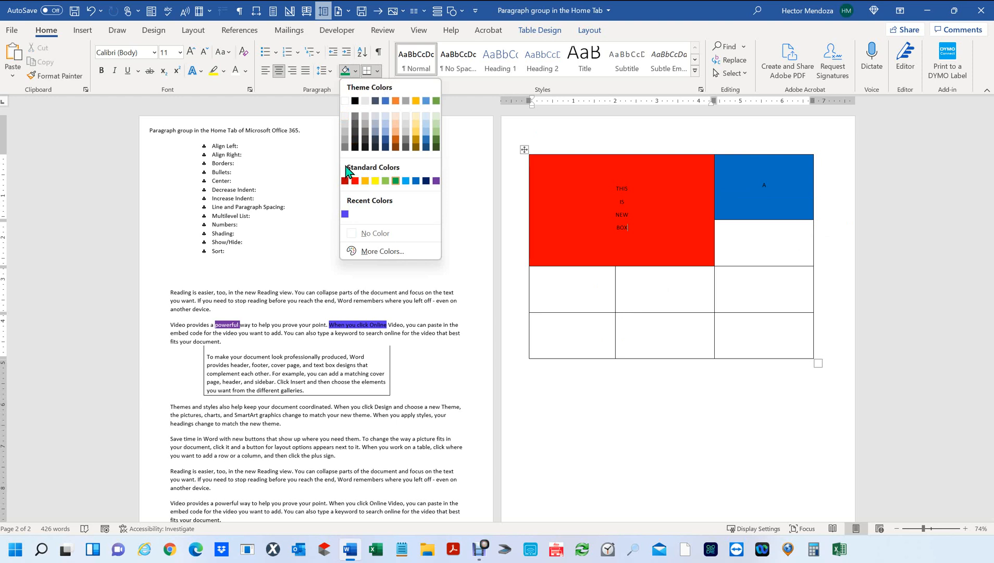
{"action": "left_click", "coordinate": [345, 102]}
{"action": "key", "text": "Up"}
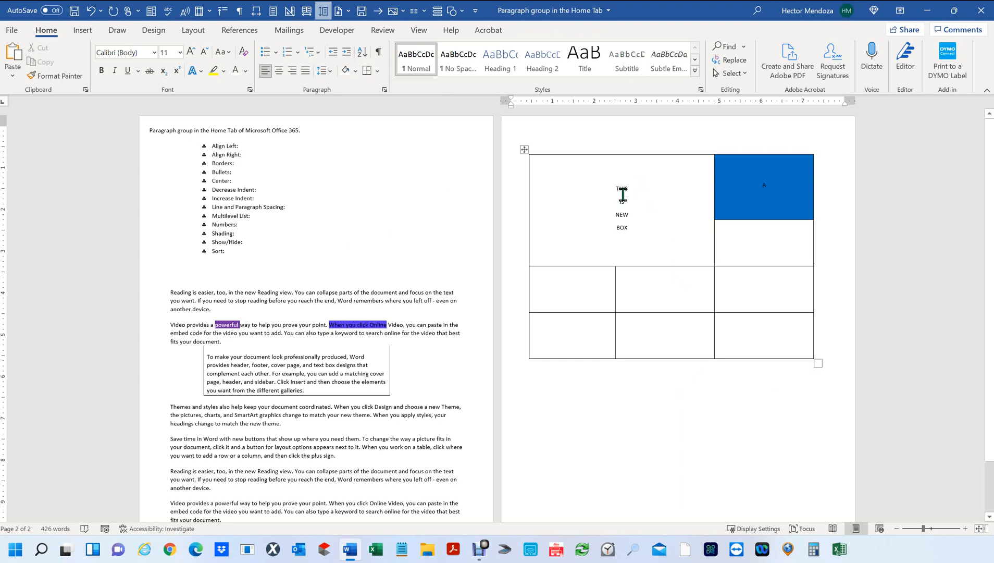
Cycle the text direction of the merged THIS IS NEW BOX cell through both vertical orientations and back to horizontal
{"action": "left_click_drag", "start_coordinate": [612, 186], "coordinate": [646, 235]}
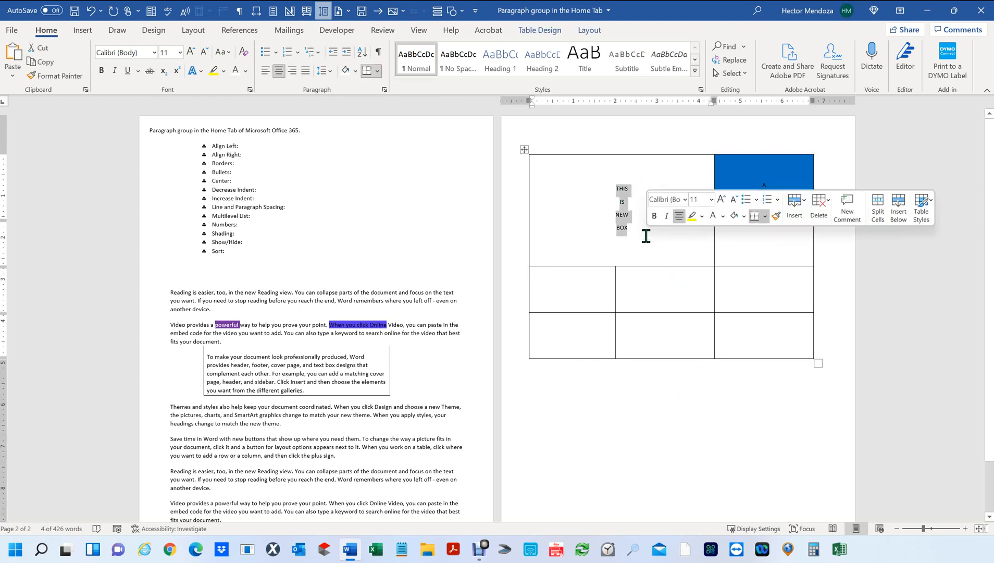
{"action": "double_click", "coordinate": [587, 206]}
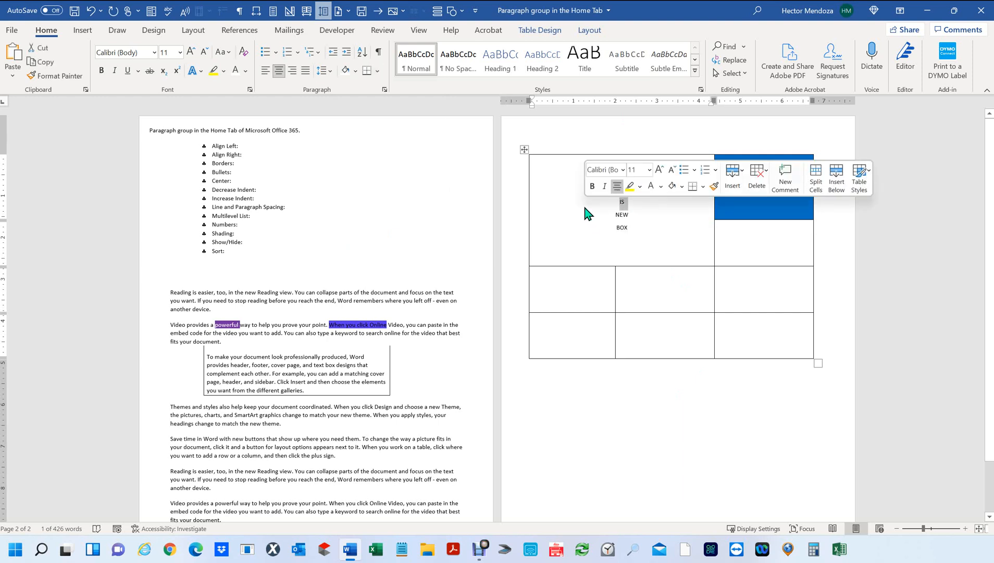
{"action": "left_click", "coordinate": [578, 197]}
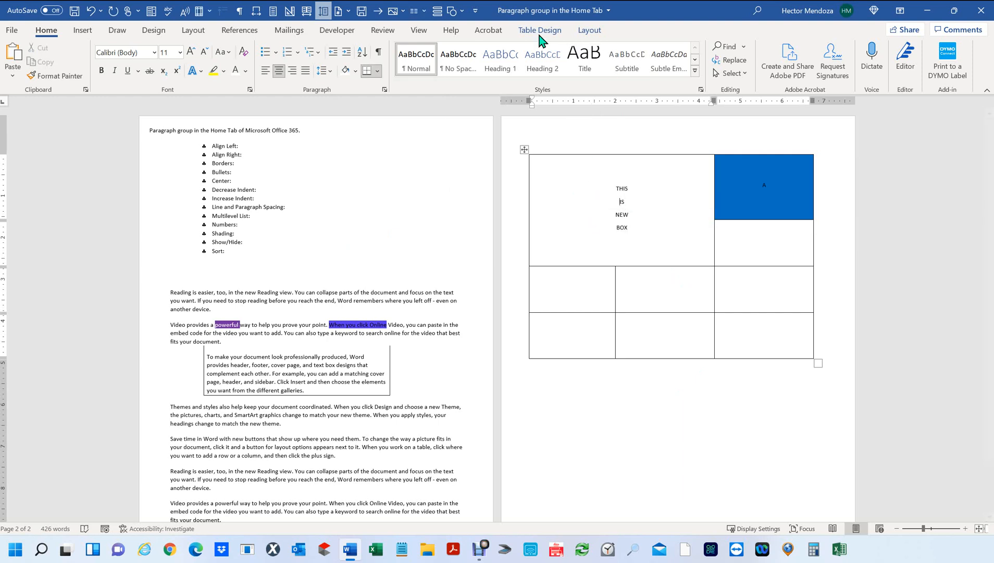
{"action": "left_click", "coordinate": [589, 30]}
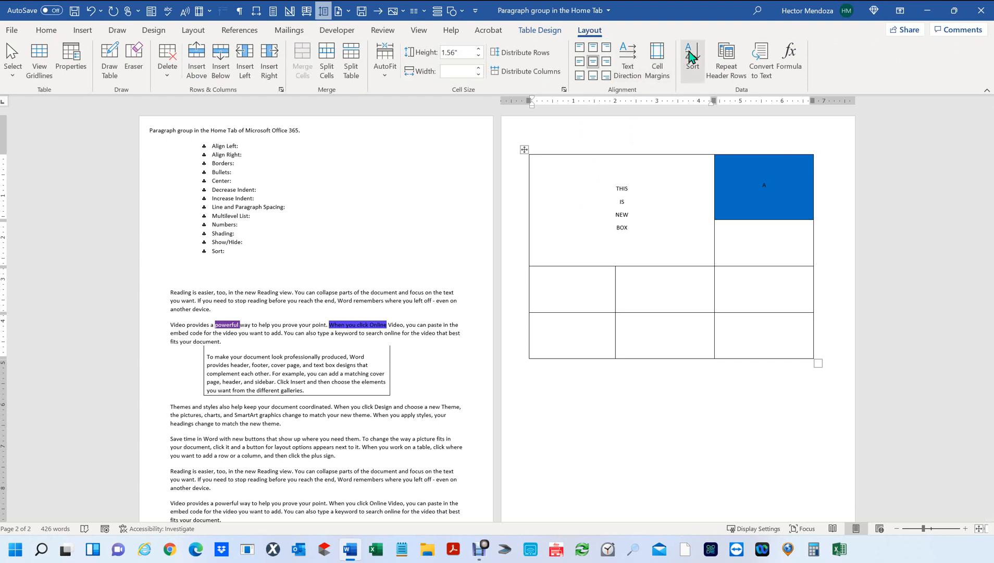
{"action": "left_click", "coordinate": [634, 57]}
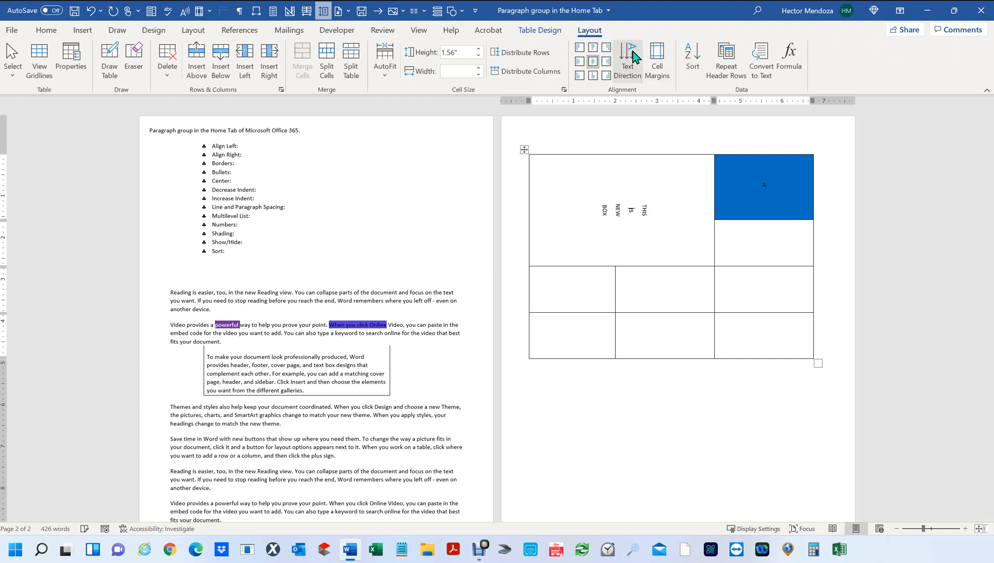
{"action": "left_click", "coordinate": [635, 56]}
{"action": "left_click", "coordinate": [634, 56]}
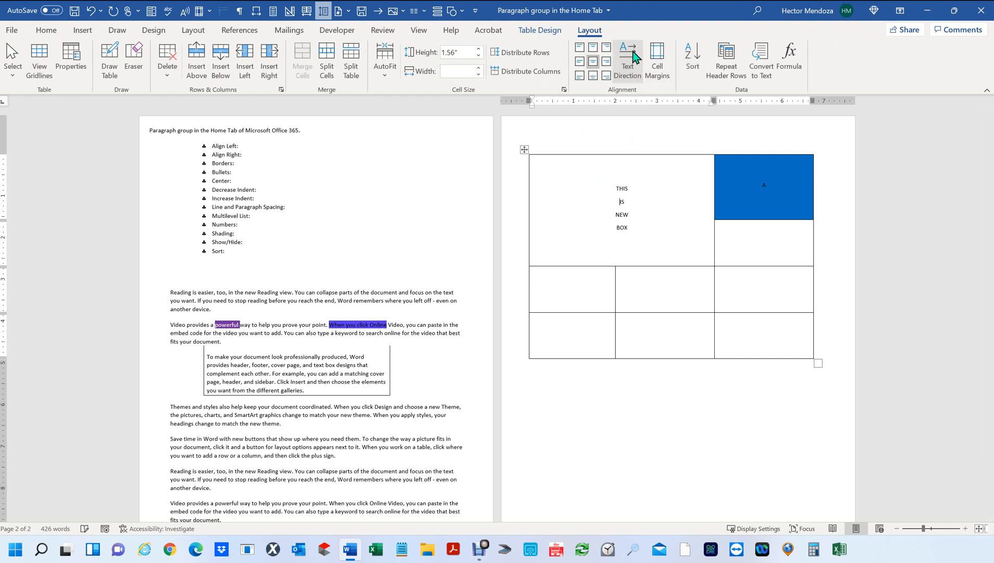
{"action": "left_click", "coordinate": [634, 56]}
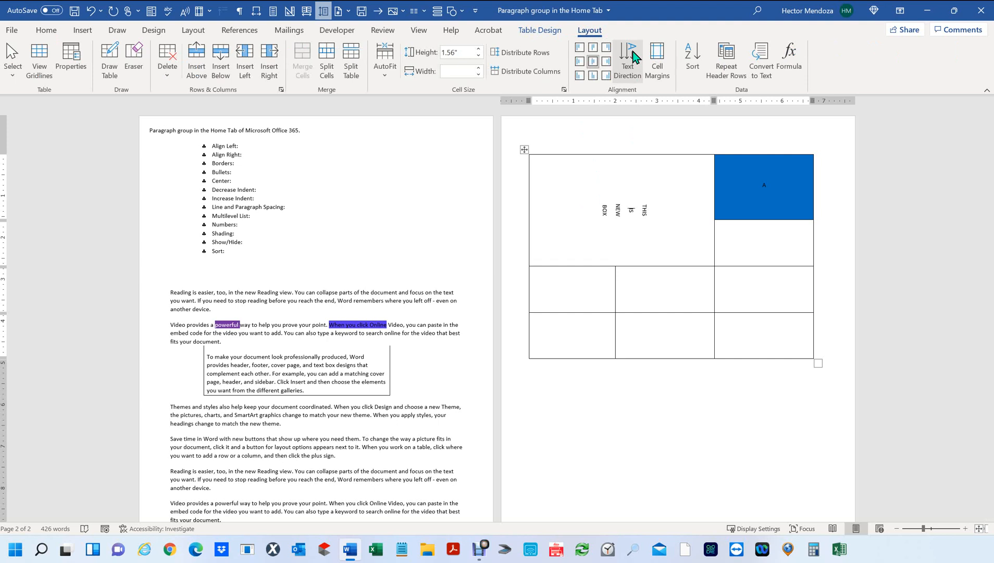
{"action": "left_click", "coordinate": [635, 56]}
{"action": "left_click", "coordinate": [634, 57]}
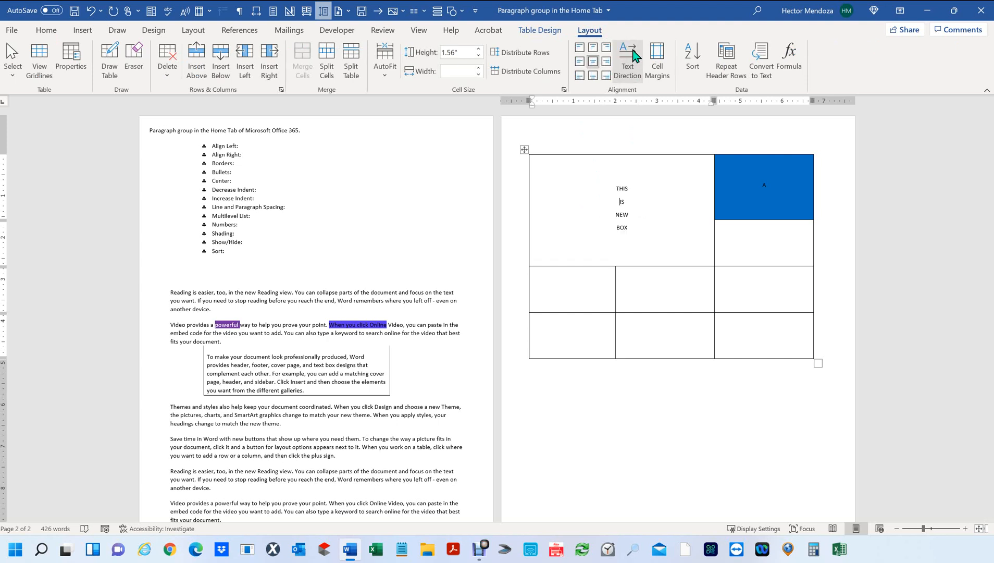
Align the merged cell's text to its top left and cycle its text direction through both vertical orientations back to horizontal
{"action": "left_click", "coordinate": [580, 50]}
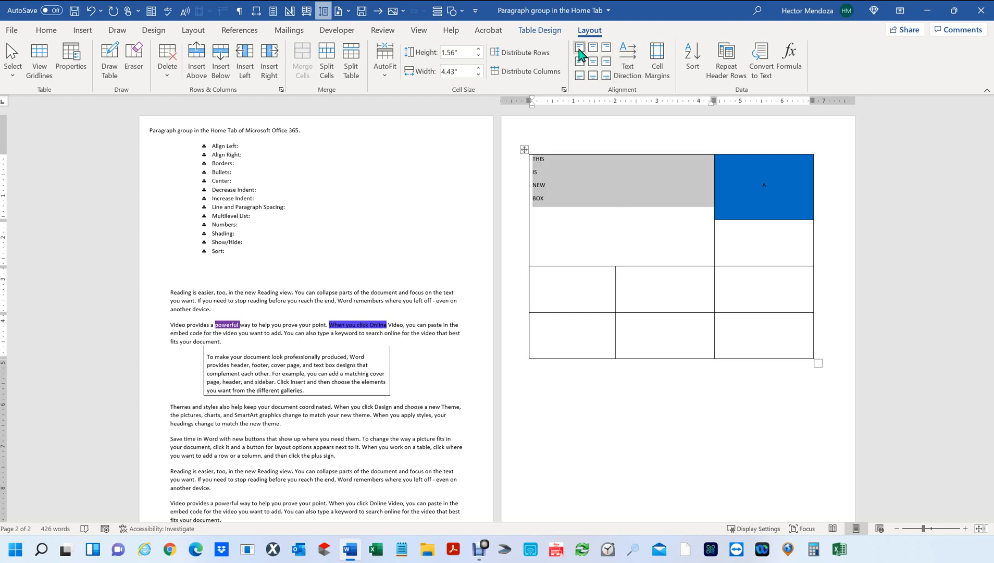
{"action": "left_click", "coordinate": [631, 53]}
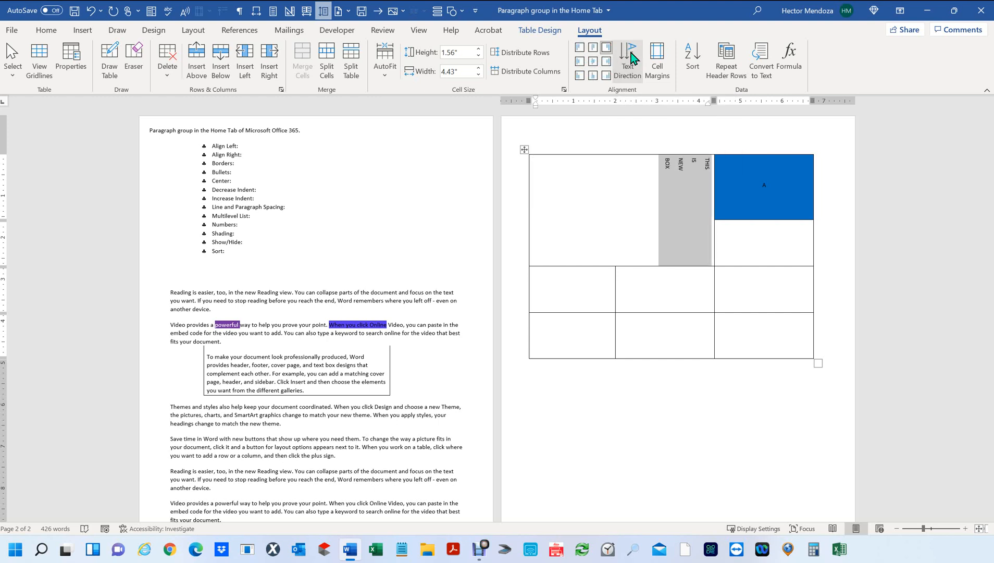
{"action": "left_click", "coordinate": [630, 53]}
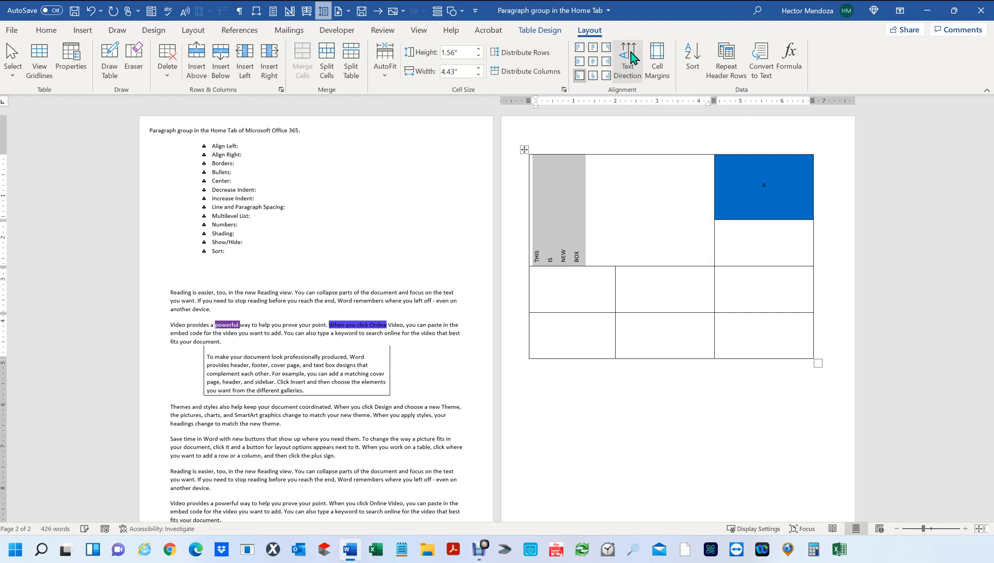
{"action": "left_click", "coordinate": [631, 52]}
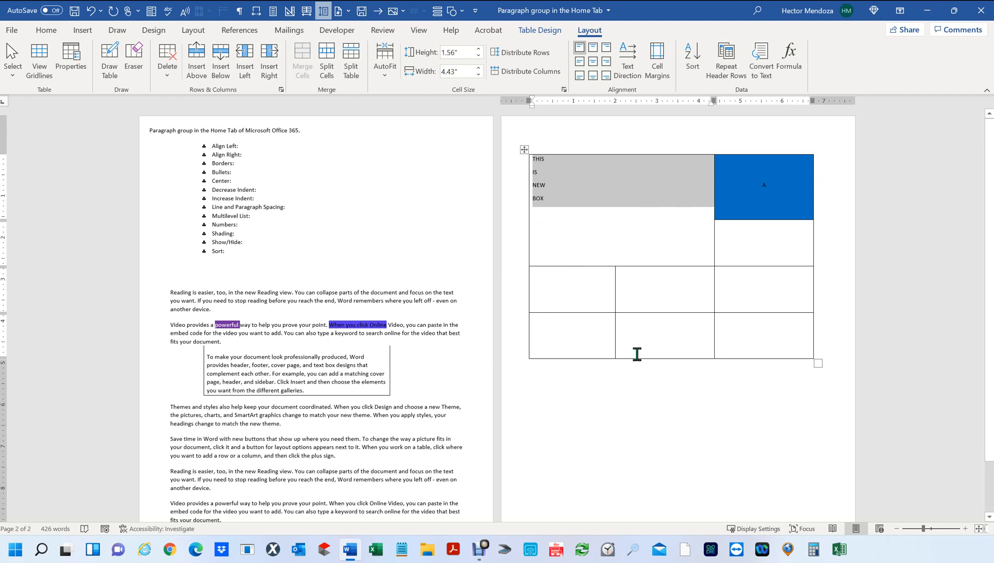
{"action": "left_click", "coordinate": [623, 400]}
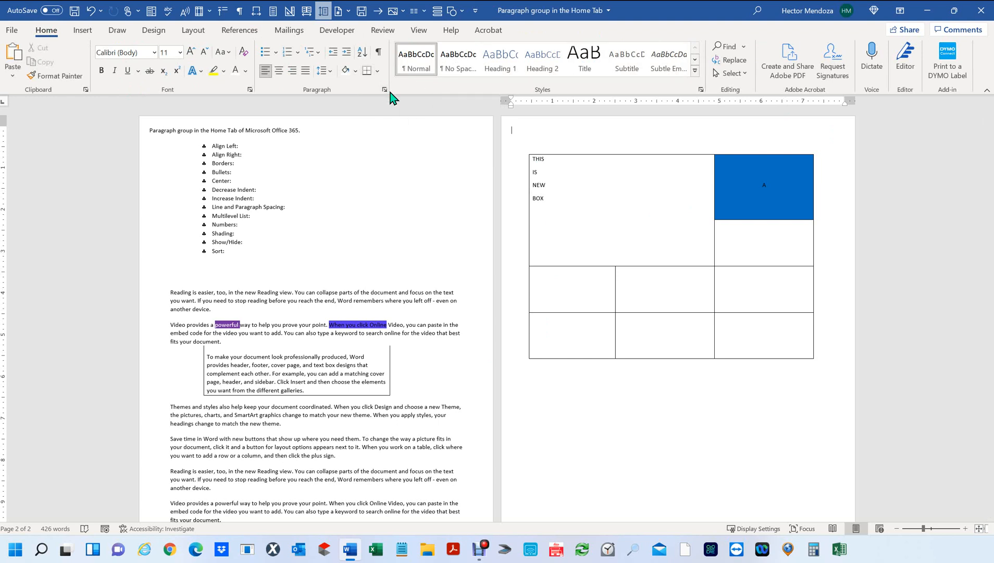
{"action": "scroll", "coordinate": [623, 430], "scroll_direction": "down", "scroll_amount": 1}
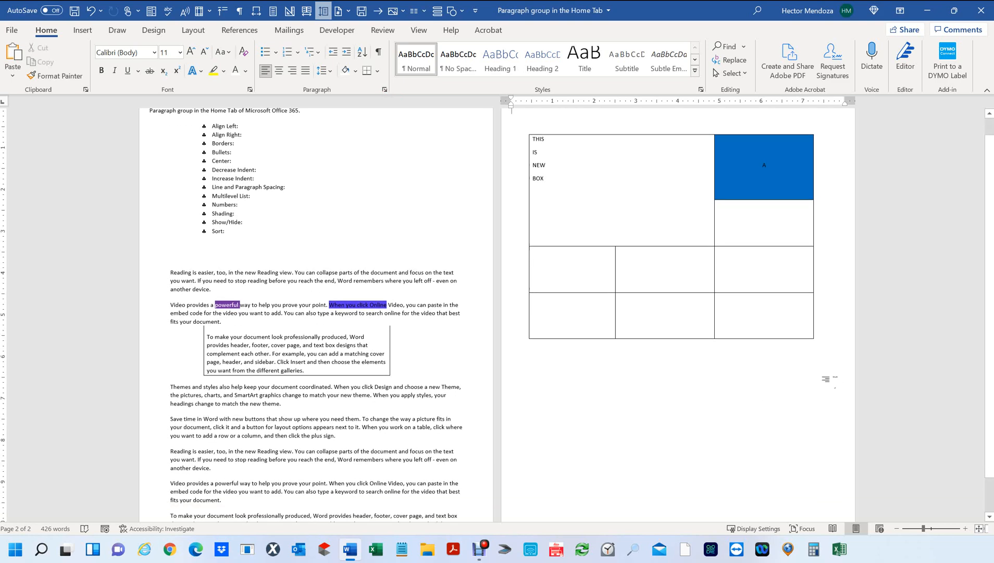
{"action": "left_click_drag", "start_coordinate": [807, 328], "coordinate": [573, 323]}
{"action": "scroll", "coordinate": [573, 313], "scroll_direction": "up", "scroll_amount": 1}
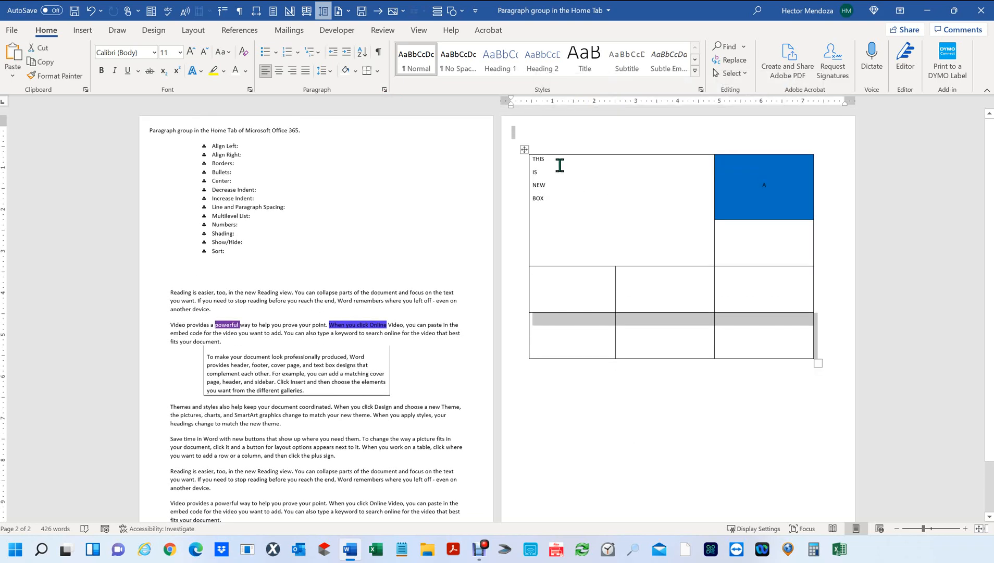
{"action": "left_click_drag", "start_coordinate": [528, 134], "coordinate": [760, 441]}
{"action": "left_click", "coordinate": [760, 440]}
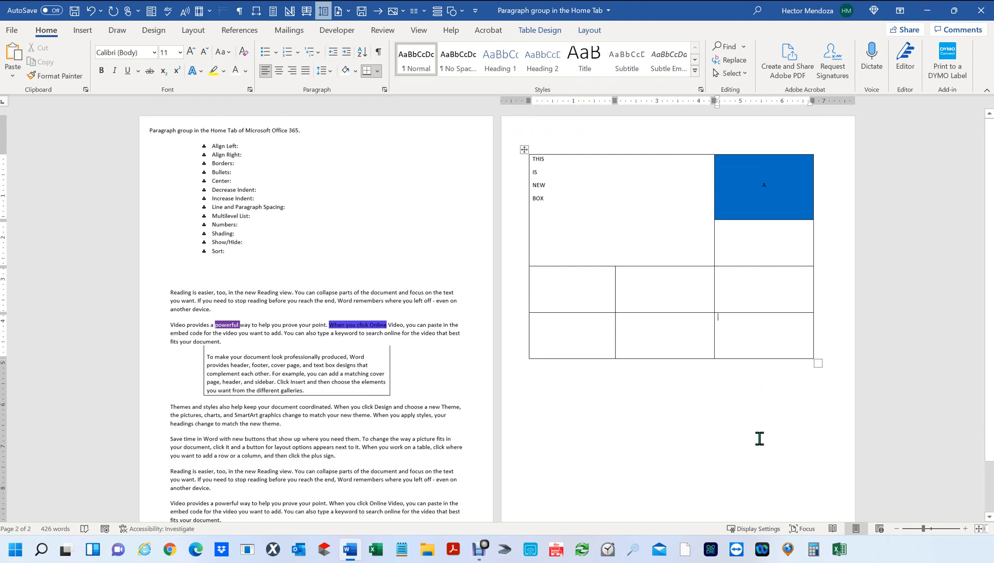
{"action": "left_click", "coordinate": [523, 147]}
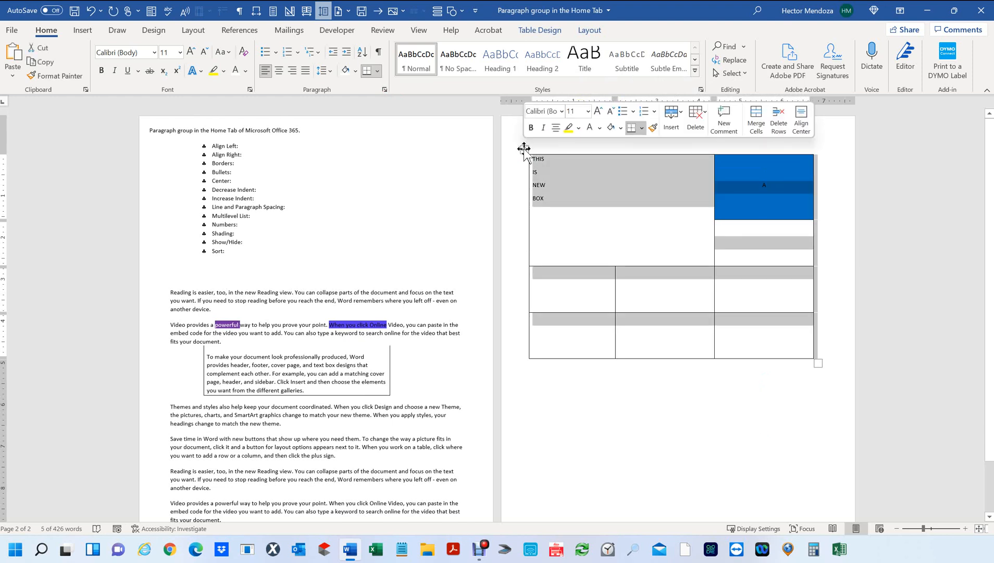
{"action": "left_click", "coordinate": [633, 414]}
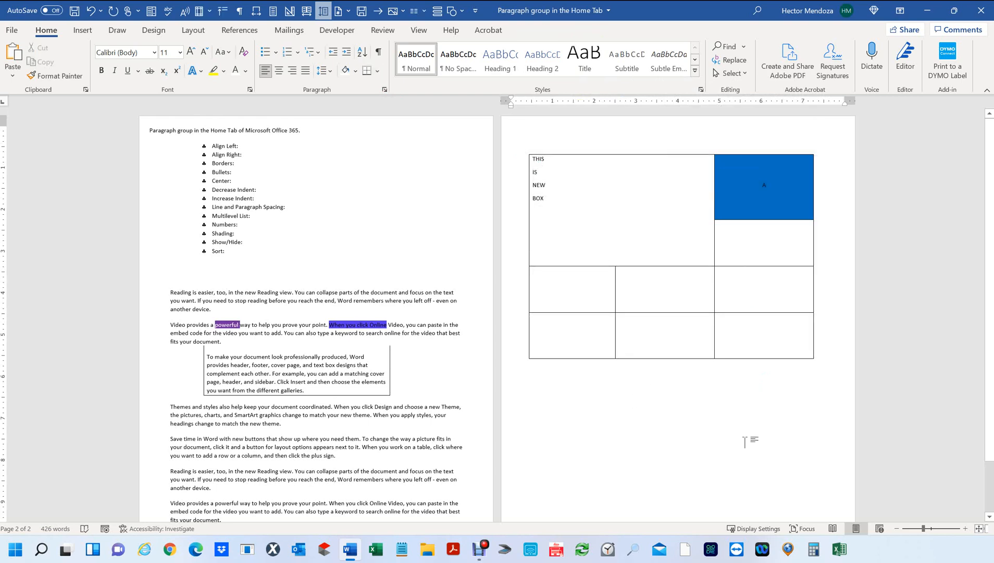
{"action": "left_click_drag", "start_coordinate": [519, 129], "coordinate": [612, 461]}
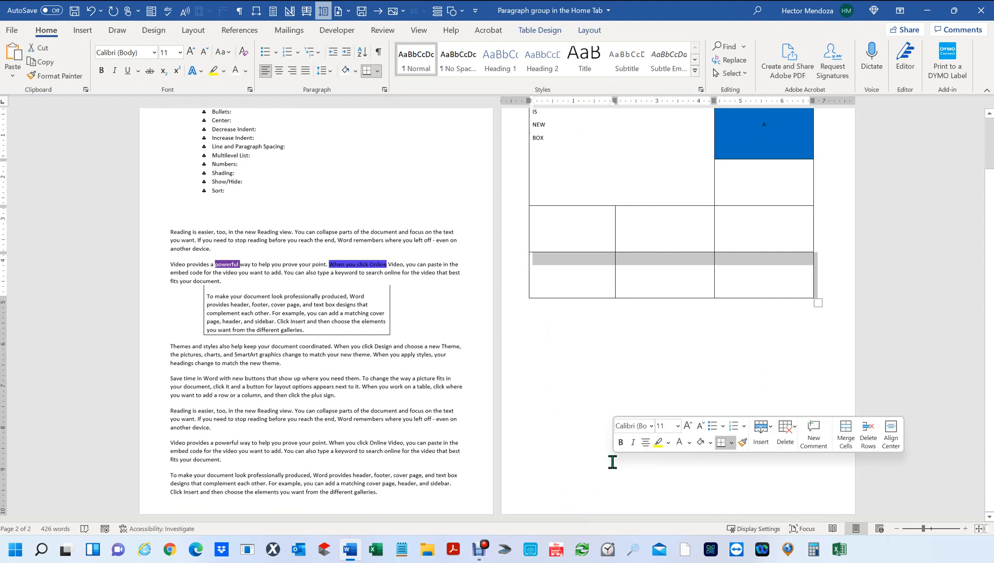
{"action": "left_click", "coordinate": [612, 460]}
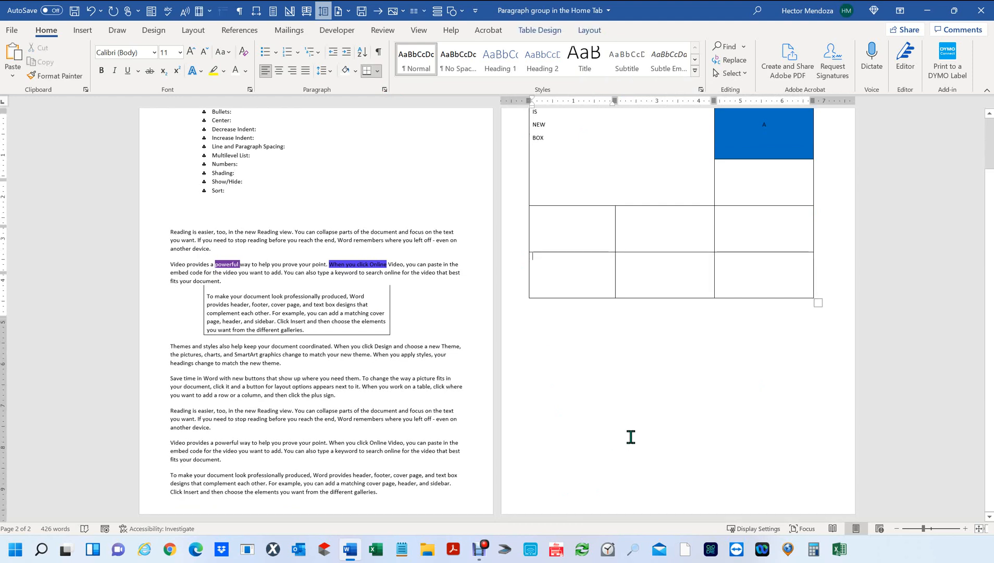
{"action": "scroll", "coordinate": [646, 411], "scroll_direction": "up", "scroll_amount": 3}
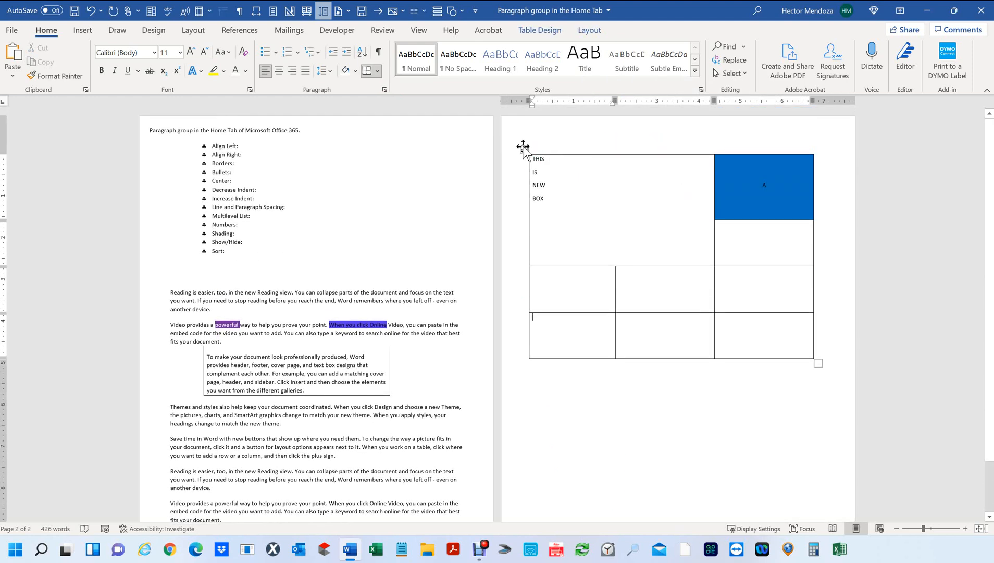
Clear the text from all cells of the table and move the table slightly down the page
{"action": "left_click", "coordinate": [524, 149]}
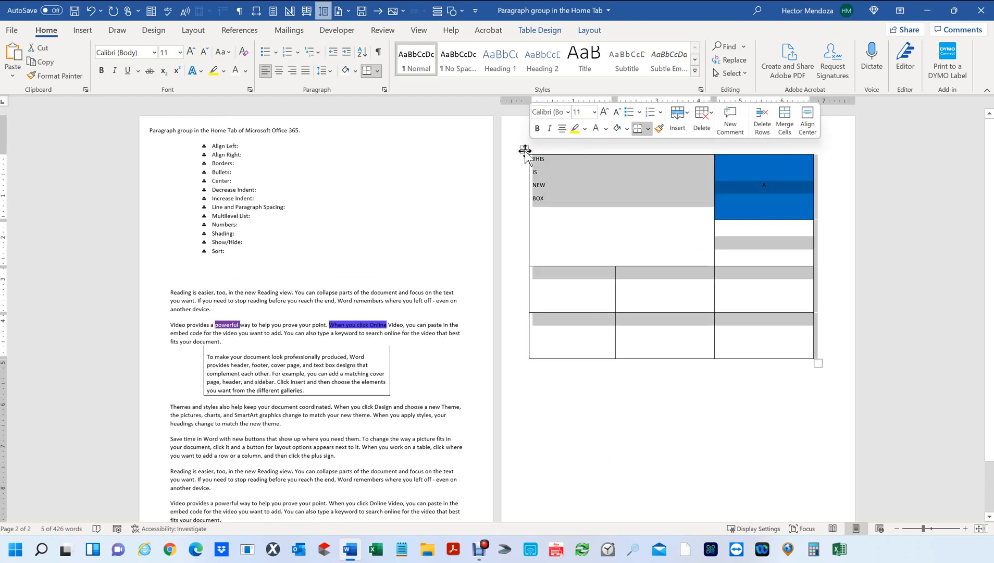
{"action": "key", "text": "Delete"}
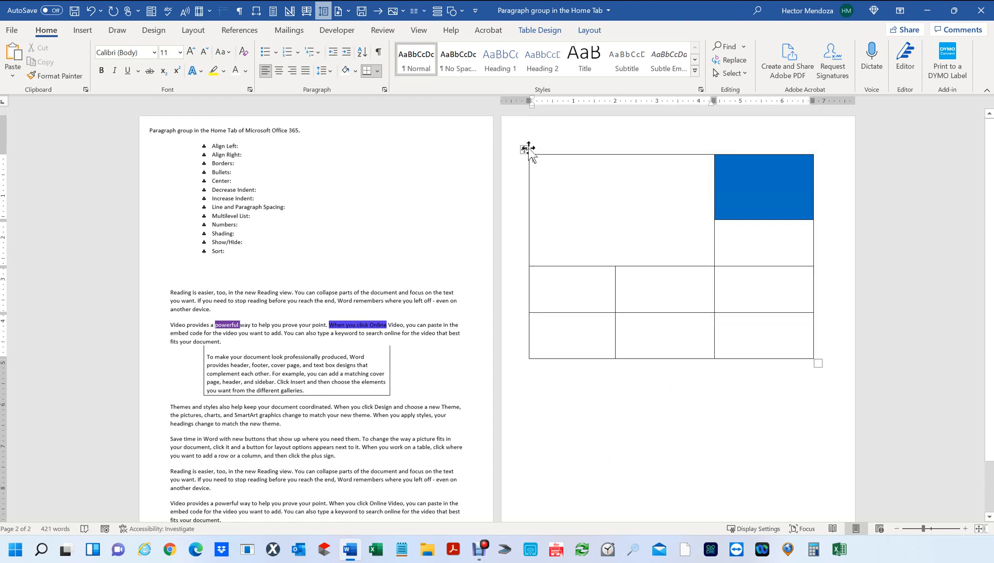
{"action": "left_click_drag", "start_coordinate": [525, 151], "coordinate": [527, 174]}
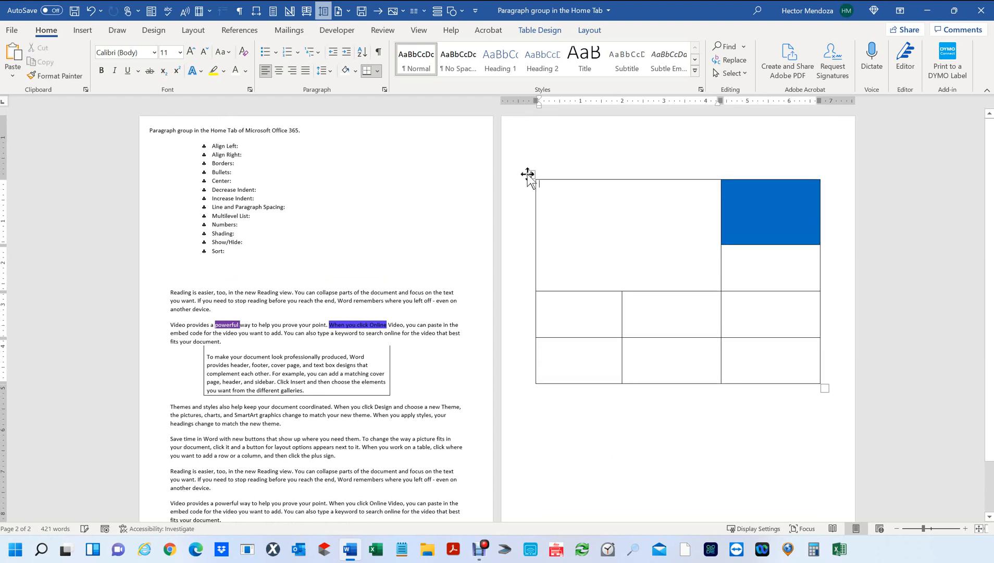
Select the whole table and delete all its cells with the Shift cells left option
{"action": "left_click", "coordinate": [805, 440]}
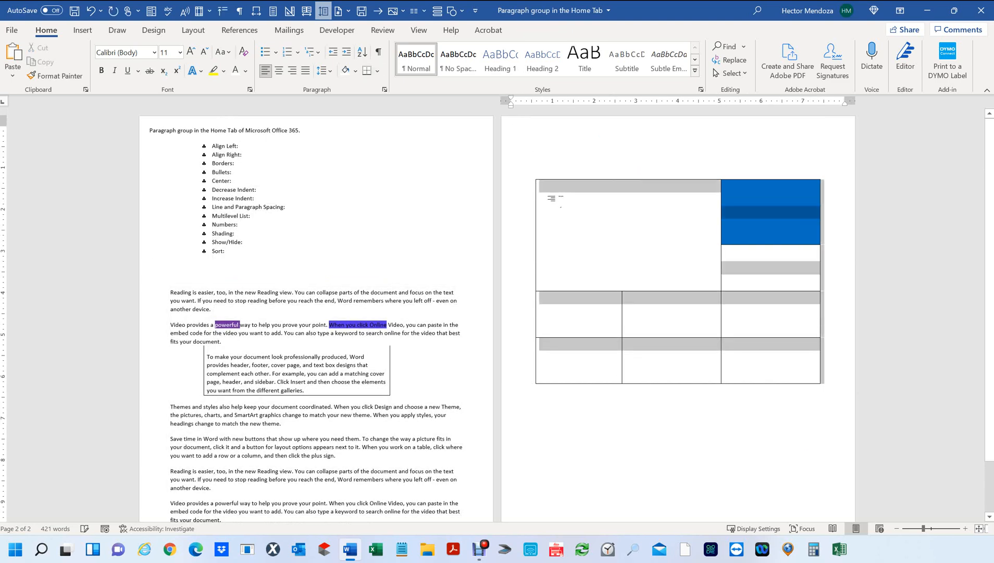
{"action": "left_click", "coordinate": [567, 214]}
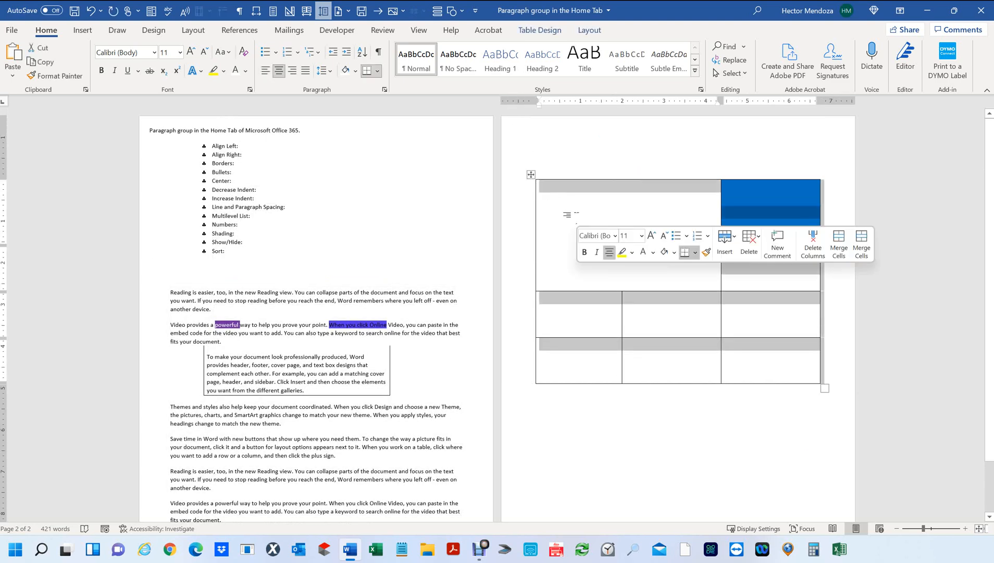
{"action": "left_click", "coordinate": [531, 175]}
{"action": "left_click", "coordinate": [532, 175]}
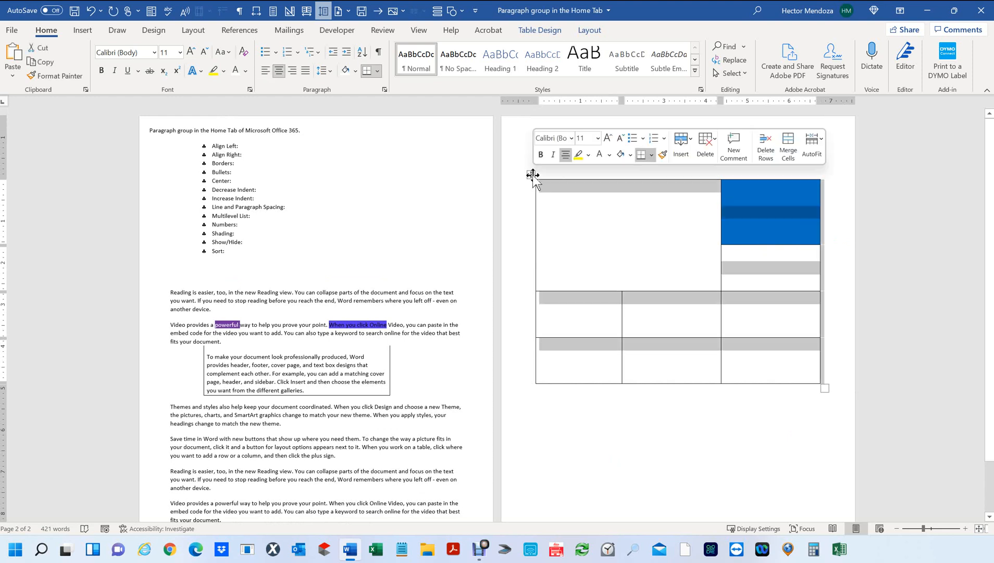
{"action": "left_click", "coordinate": [709, 139]}
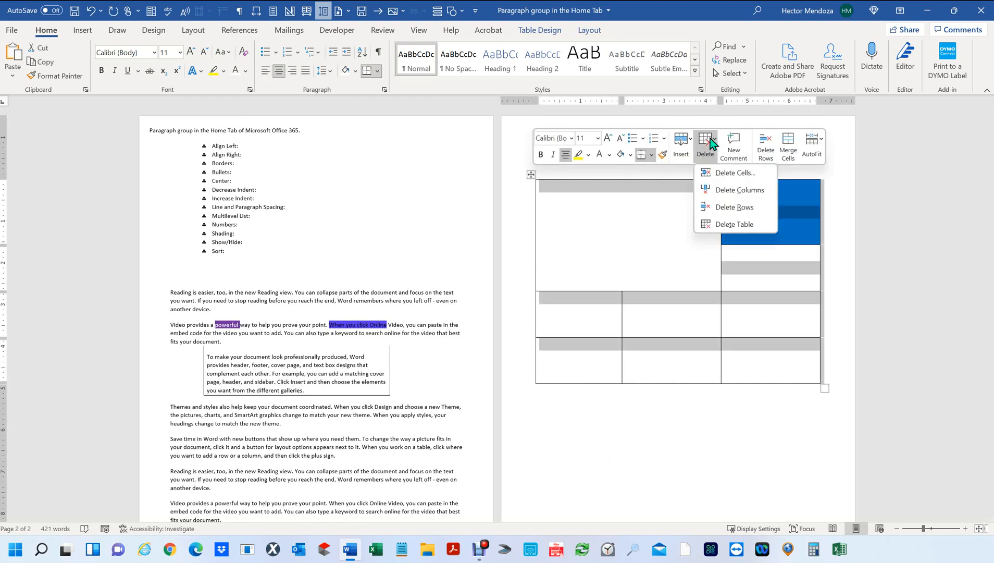
{"action": "left_click", "coordinate": [735, 173]}
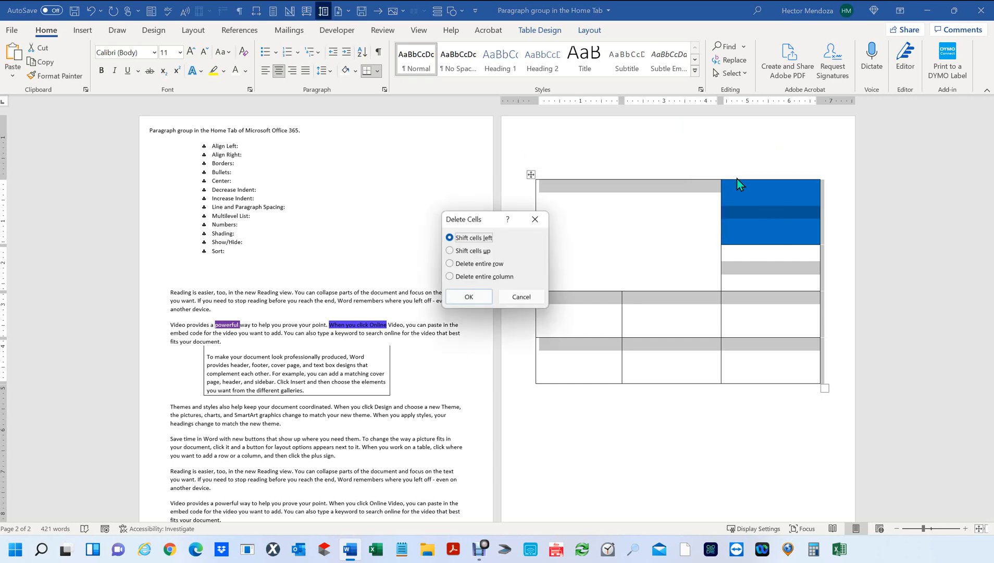
{"action": "left_click", "coordinate": [469, 296]}
{"action": "scroll", "coordinate": [355, 323], "scroll_direction": "down", "scroll_amount": 2}
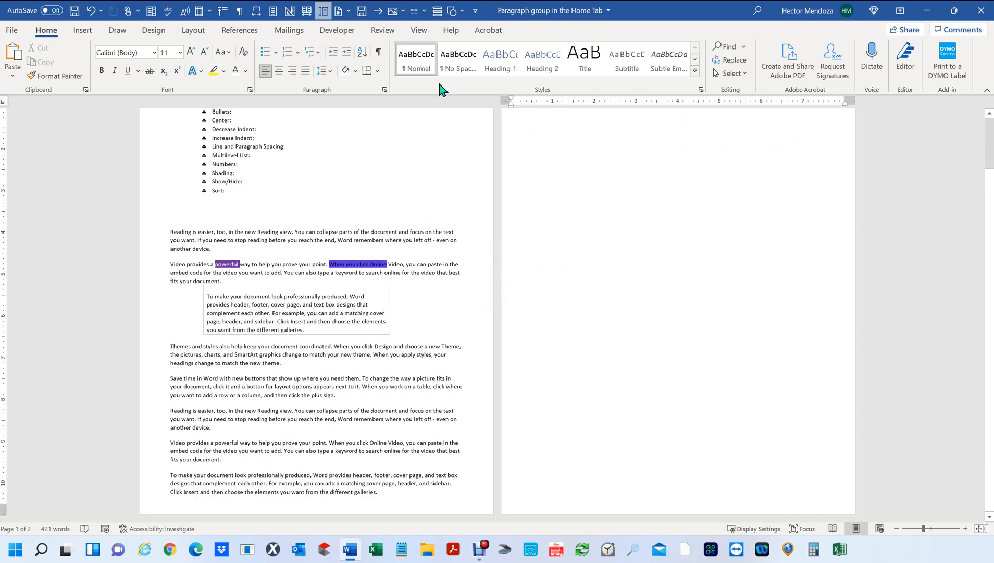
{"action": "left_click", "coordinate": [385, 90]}
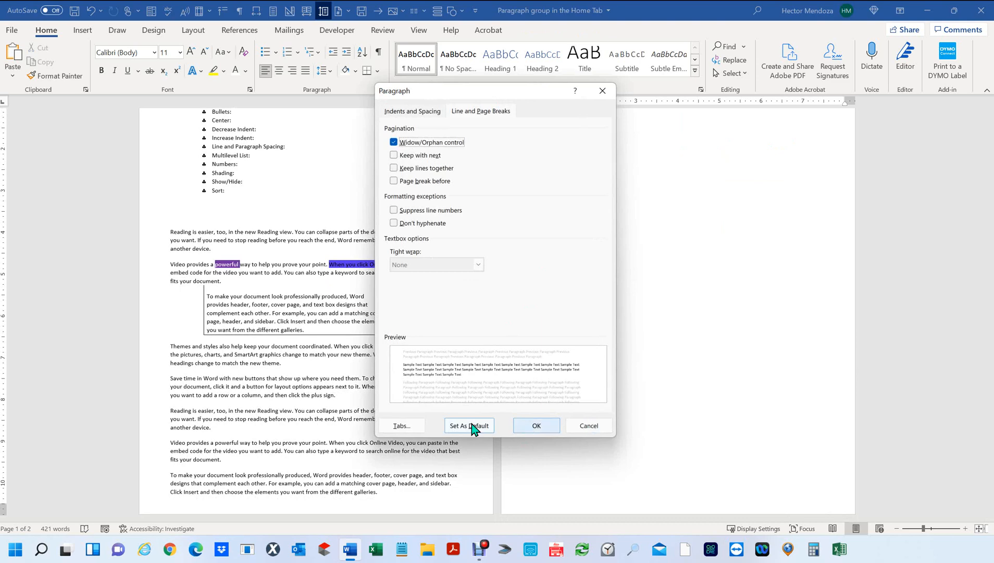
{"action": "left_click", "coordinate": [589, 423]}
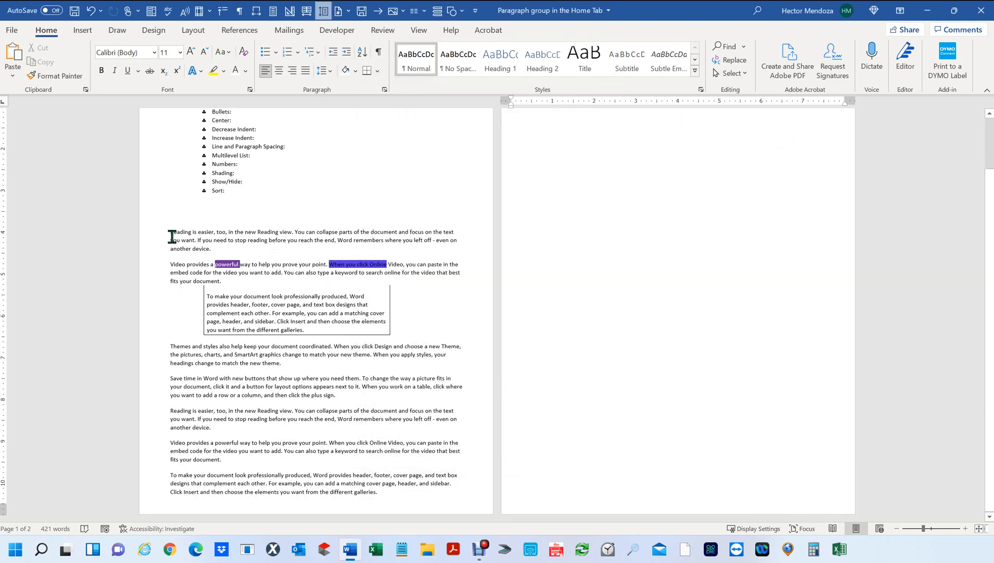
Delete all body text below the bulleted list, from the first "Reading is easier" paragraph to the end of the document
{"action": "left_click", "coordinate": [172, 236]}
{"action": "key", "text": "ctrl+shift+End"}
{"action": "key", "text": "Delete"}
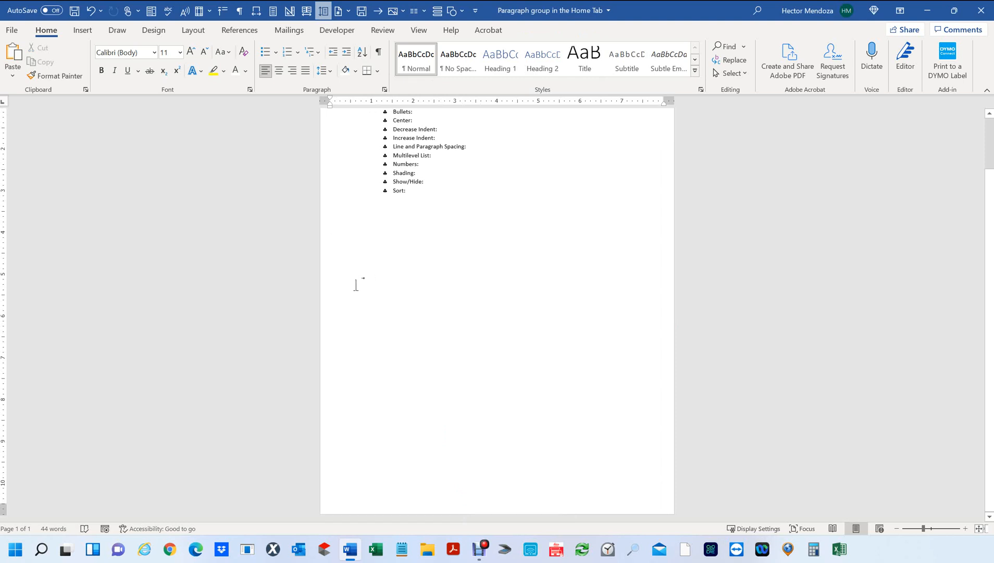
Generate 30 paragraphs of sample text with five sentences each below the bulleted list using =rand(30,5)
{"action": "key", "text": "ctrl+z"}
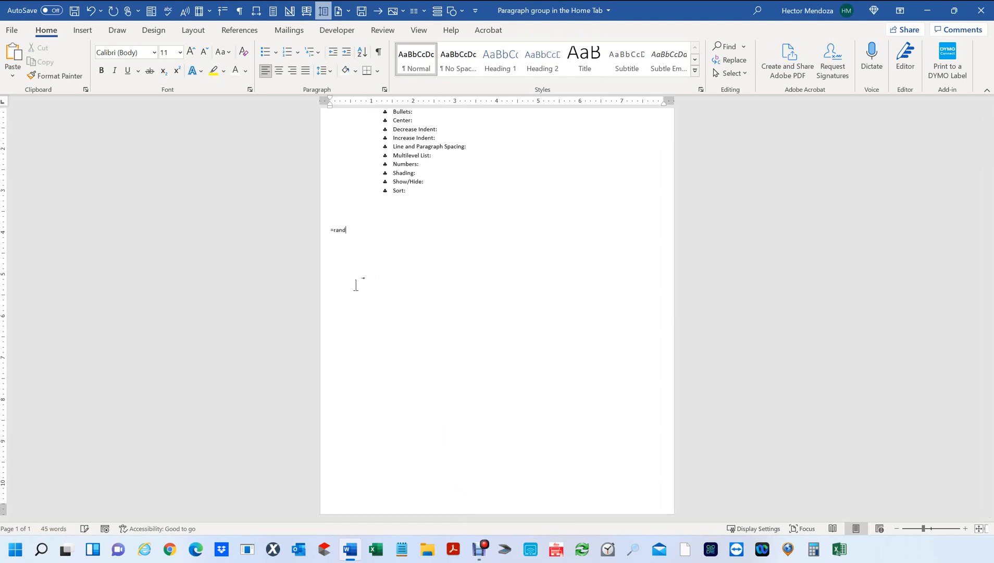
{"action": "type", "text": "(30,5)"}
{"action": "key", "text": "Return"}
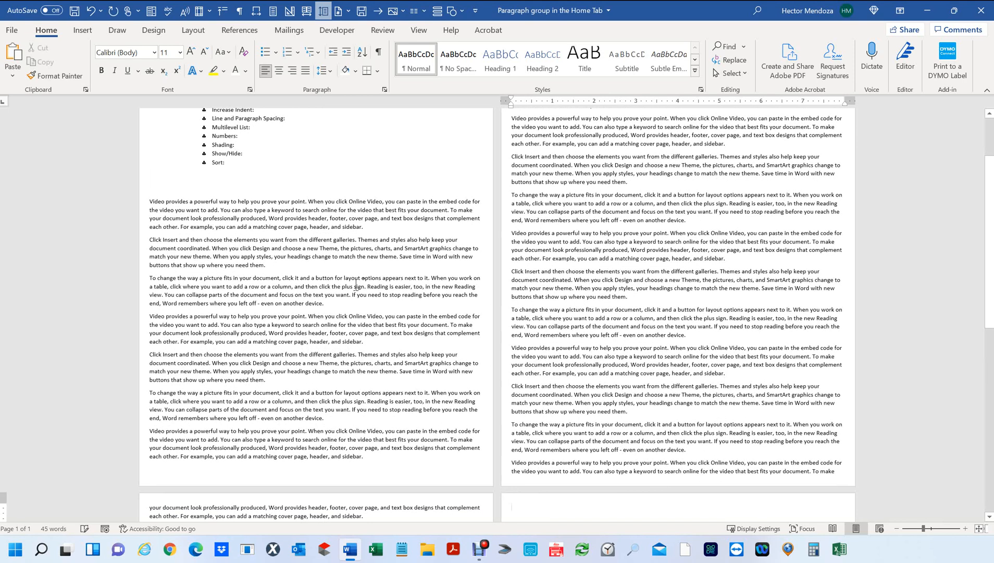
Open the Paragraph dialog on its Line and Page Breaks options, look them over and close it without changes
{"action": "scroll", "coordinate": [406, 283], "scroll_direction": "up", "scroll_amount": 3}
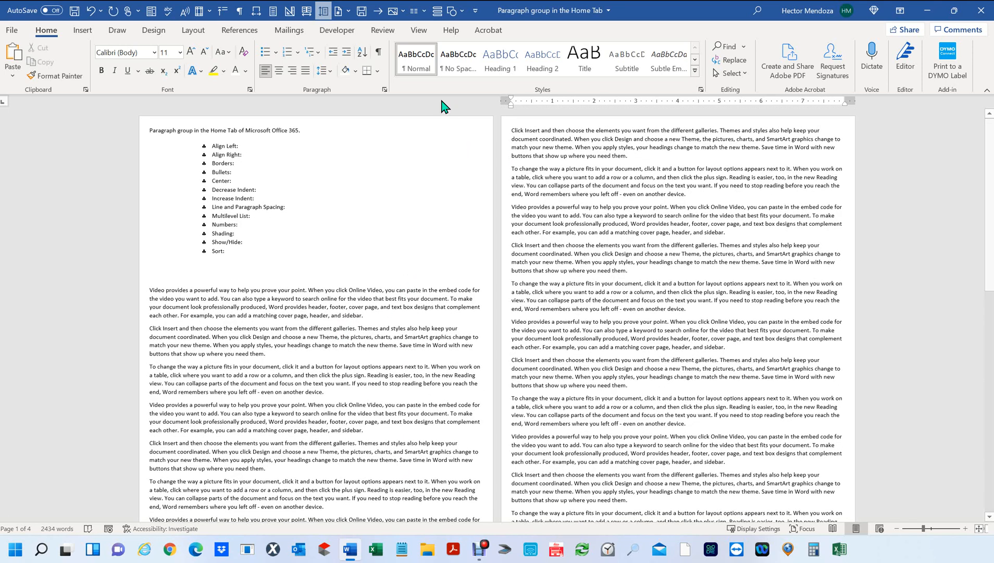
{"action": "left_click", "coordinate": [384, 89]}
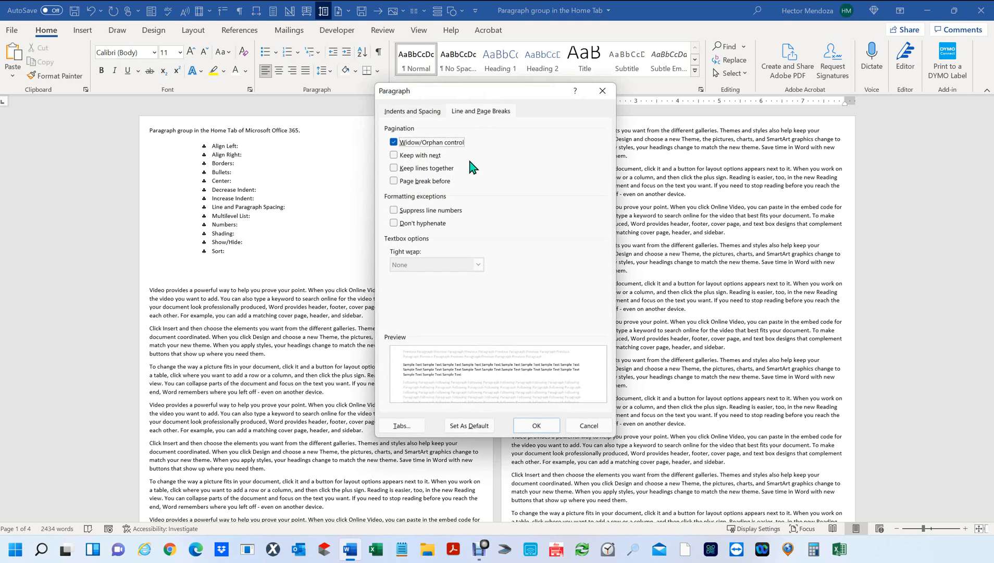
{"action": "left_click", "coordinate": [603, 93]}
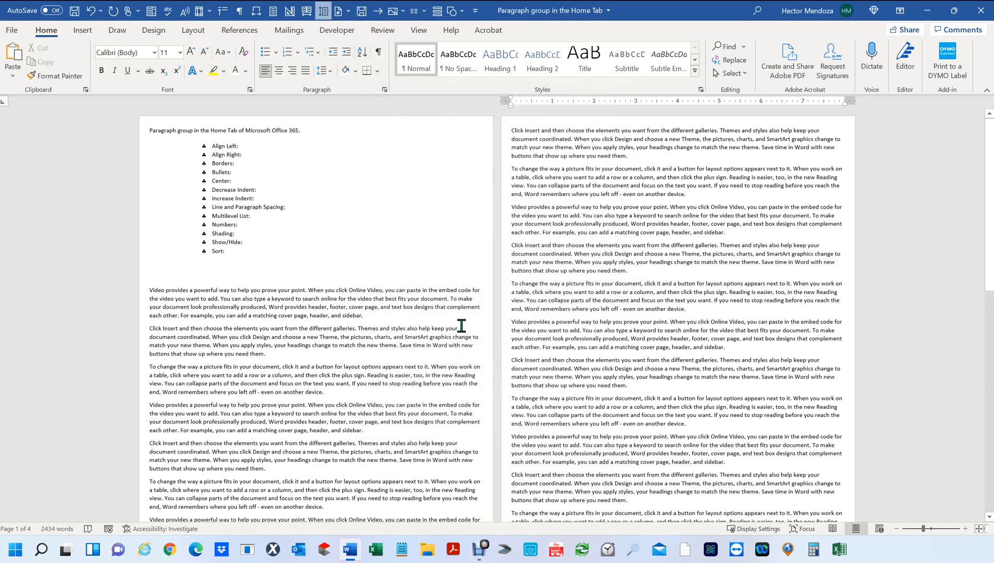
Insert two blank paragraphs between the bulleted list and the sample text
{"action": "scroll", "coordinate": [470, 320], "scroll_direction": "down", "scroll_amount": 4}
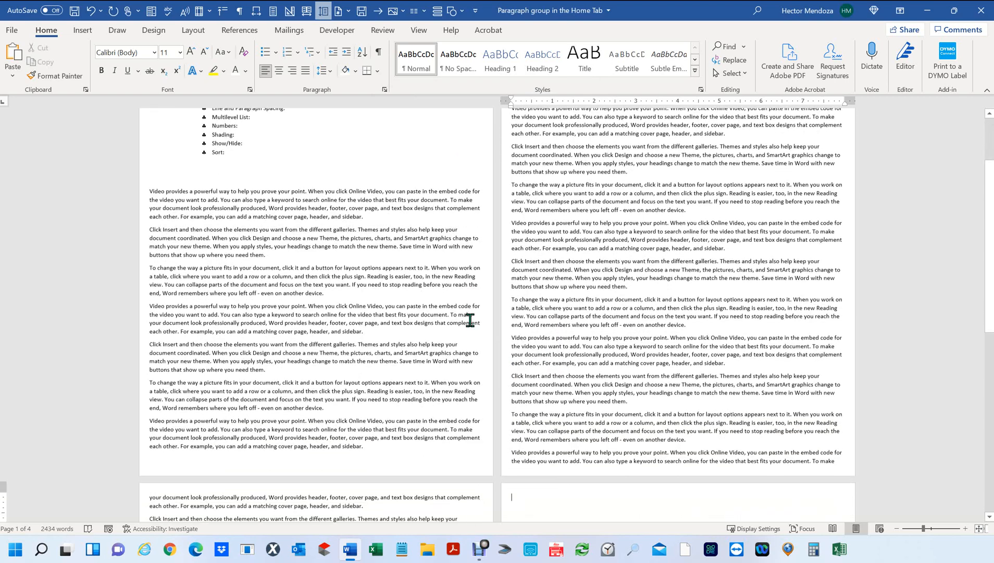
{"action": "scroll", "coordinate": [470, 320], "scroll_direction": "up", "scroll_amount": 4}
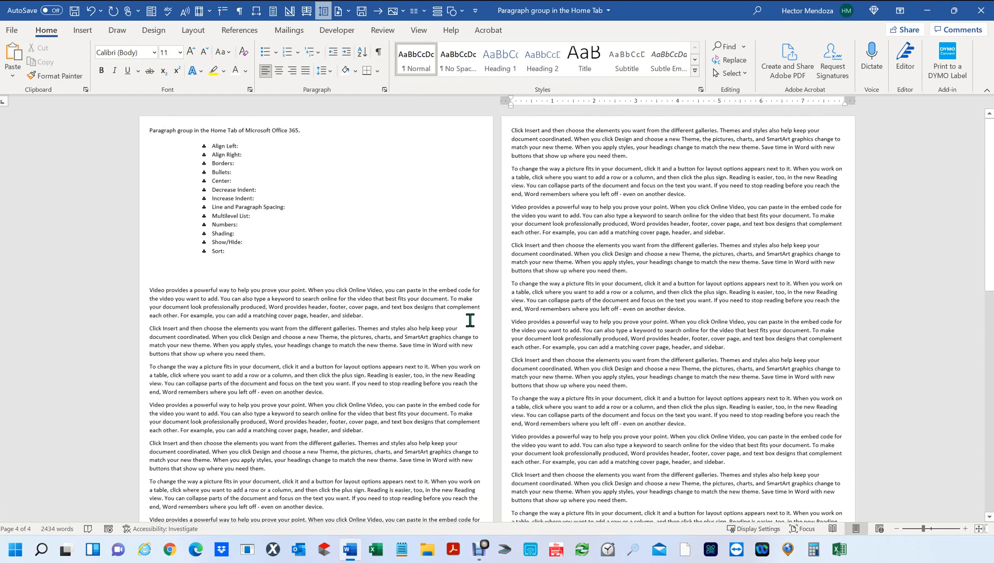
{"action": "left_click", "coordinate": [199, 270]}
{"action": "key", "text": "Return"}
{"action": "key", "text": "Return"}
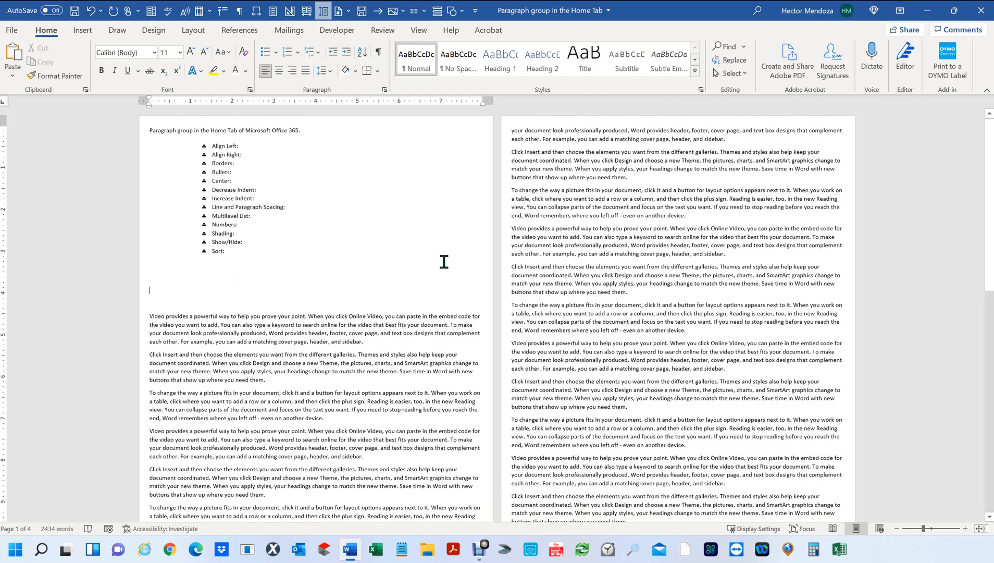
Examine how the "Video provides" paragraph at the end of page 1 divides across pages 1 and 2, highlighting both parts
{"action": "scroll", "coordinate": [446, 260], "scroll_direction": "down", "scroll_amount": 6}
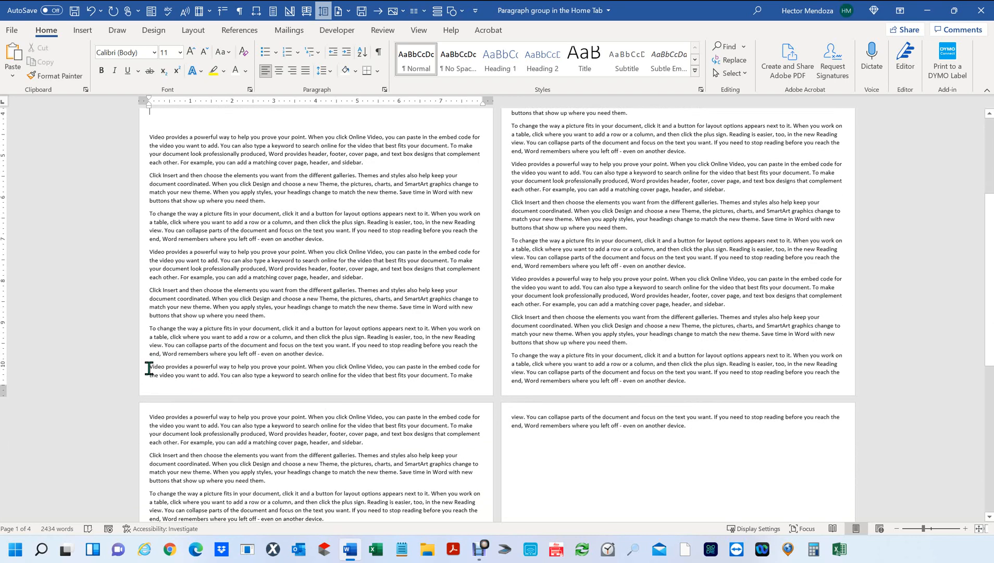
{"action": "left_click_drag", "start_coordinate": [151, 367], "coordinate": [479, 381]}
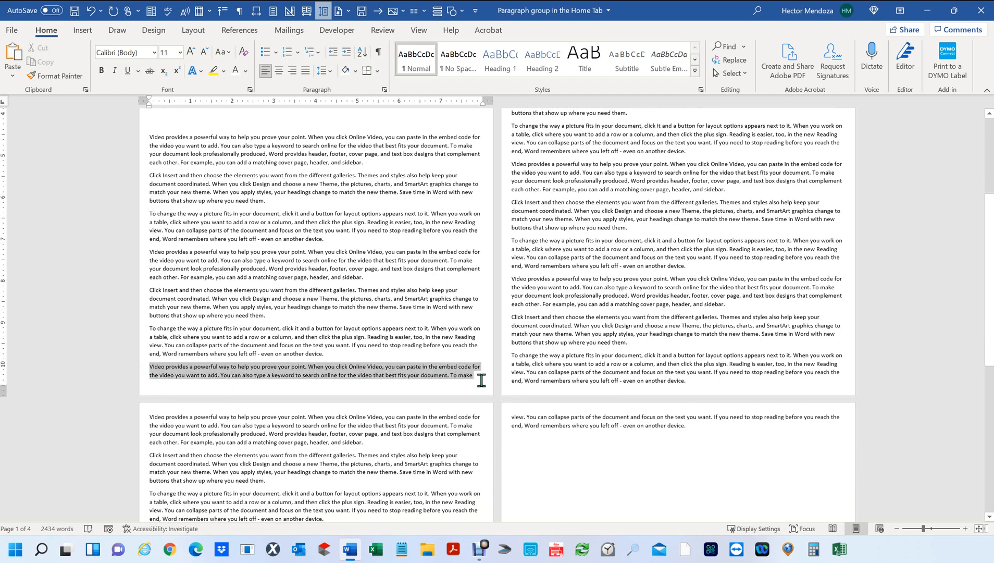
{"action": "scroll", "coordinate": [844, 194], "scroll_direction": "up", "scroll_amount": 6}
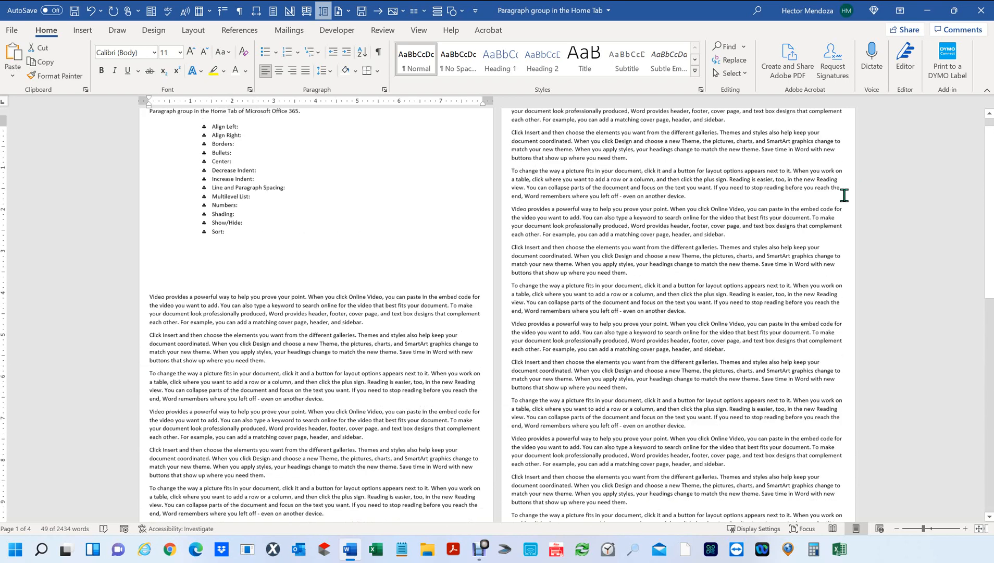
{"action": "left_click", "coordinate": [741, 139], "text": "shift"}
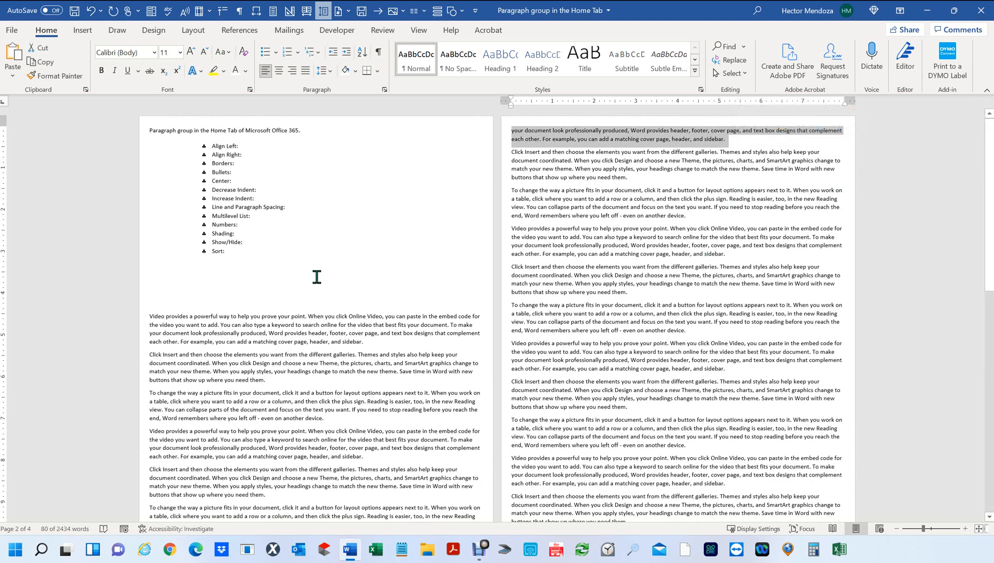
{"action": "scroll", "coordinate": [293, 276], "scroll_direction": "down", "scroll_amount": 5}
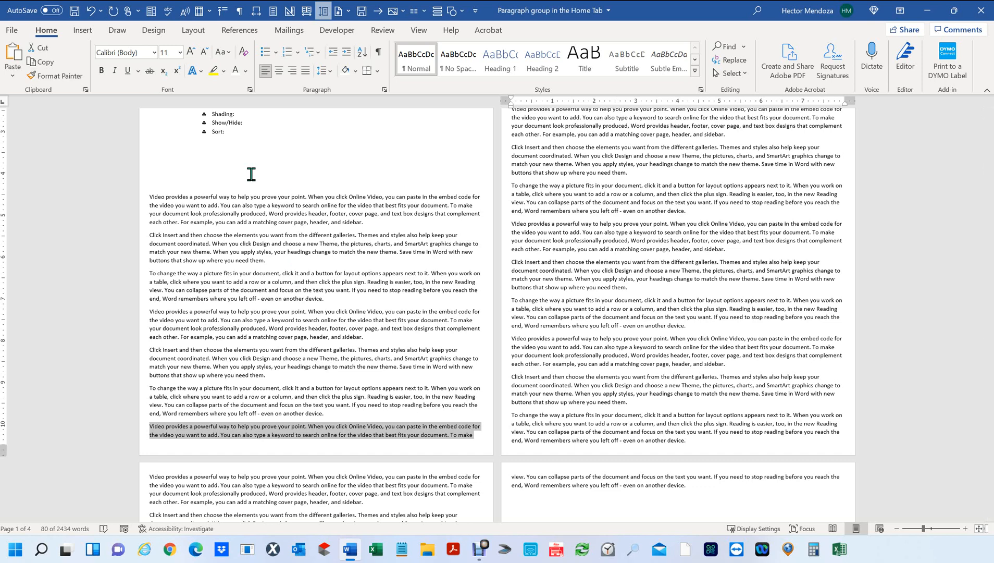
{"action": "left_click", "coordinate": [182, 156]}
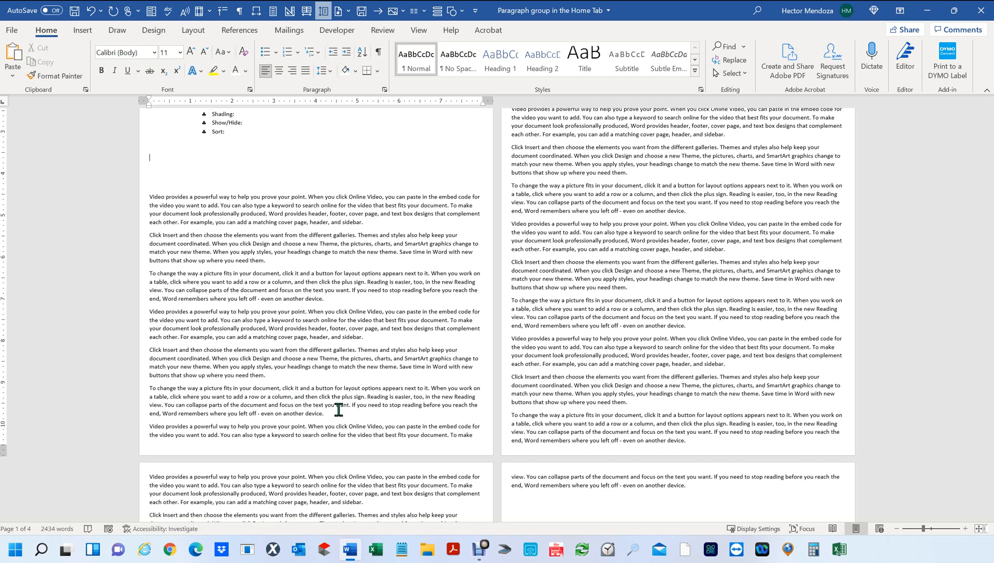
{"action": "scroll", "coordinate": [724, 164], "scroll_direction": "up", "scroll_amount": 4}
{"action": "scroll", "coordinate": [728, 160], "scroll_direction": "up", "scroll_amount": 1, "text": "ctrl"}
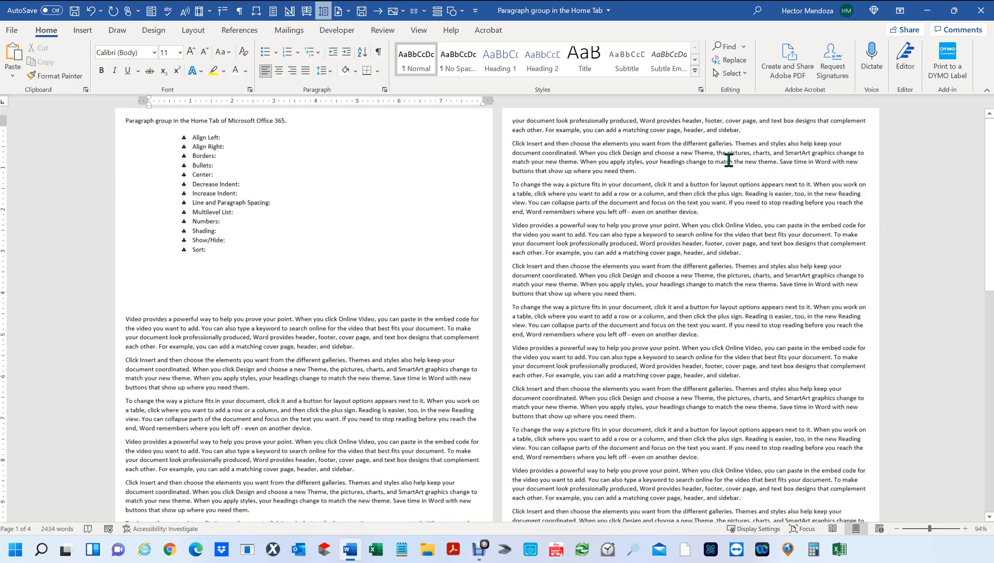
{"action": "scroll", "coordinate": [729, 161], "scroll_direction": "up", "scroll_amount": 3, "text": "ctrl"}
{"action": "scroll", "coordinate": [371, 353], "scroll_direction": "up", "scroll_amount": 2}
{"action": "scroll", "coordinate": [373, 352], "scroll_direction": "down", "scroll_amount": 4}
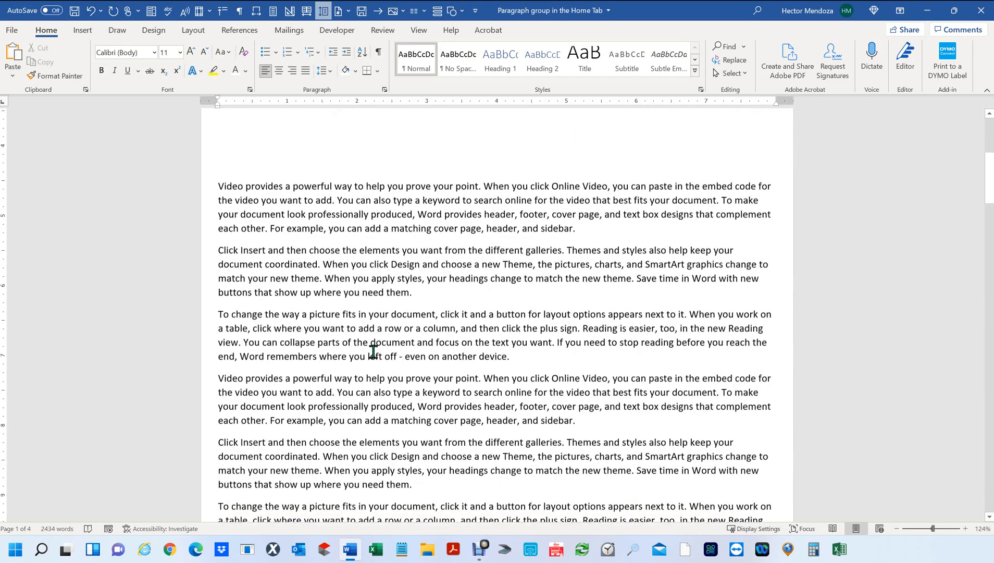
{"action": "scroll", "coordinate": [373, 352], "scroll_direction": "down", "scroll_amount": 10}
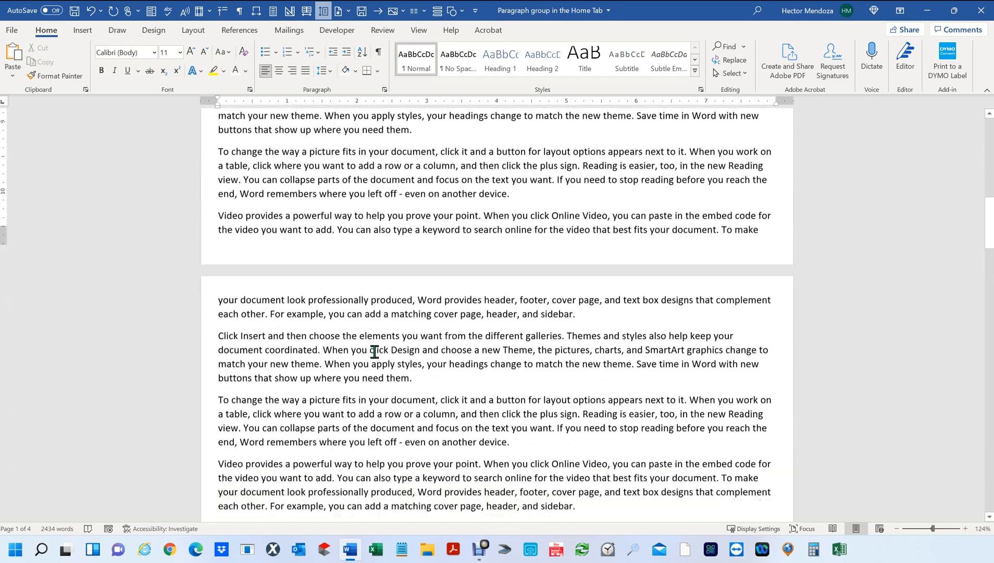
{"action": "scroll", "coordinate": [375, 352], "scroll_direction": "down", "scroll_amount": 5}
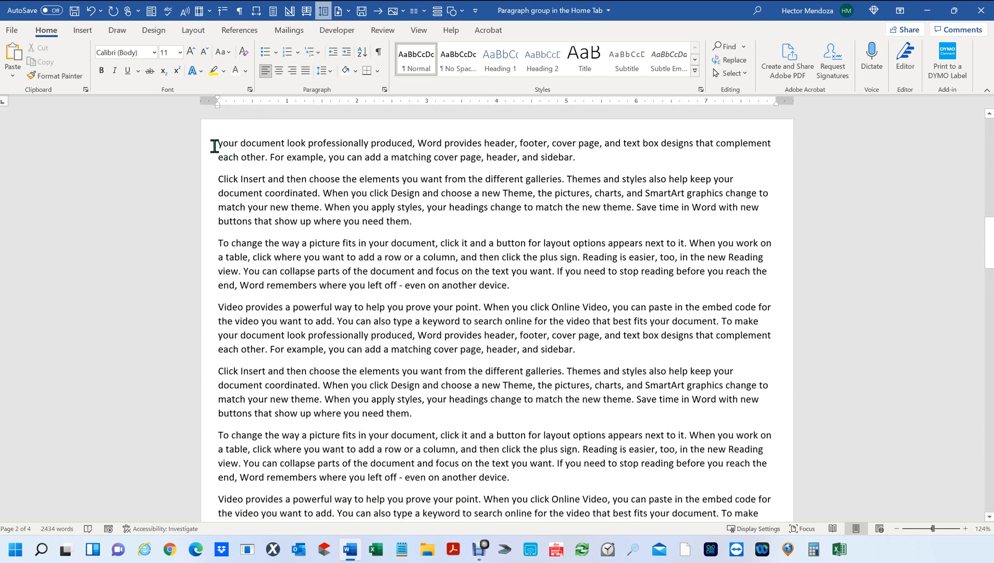
{"action": "scroll", "coordinate": [214, 148], "scroll_direction": "up", "scroll_amount": 5}
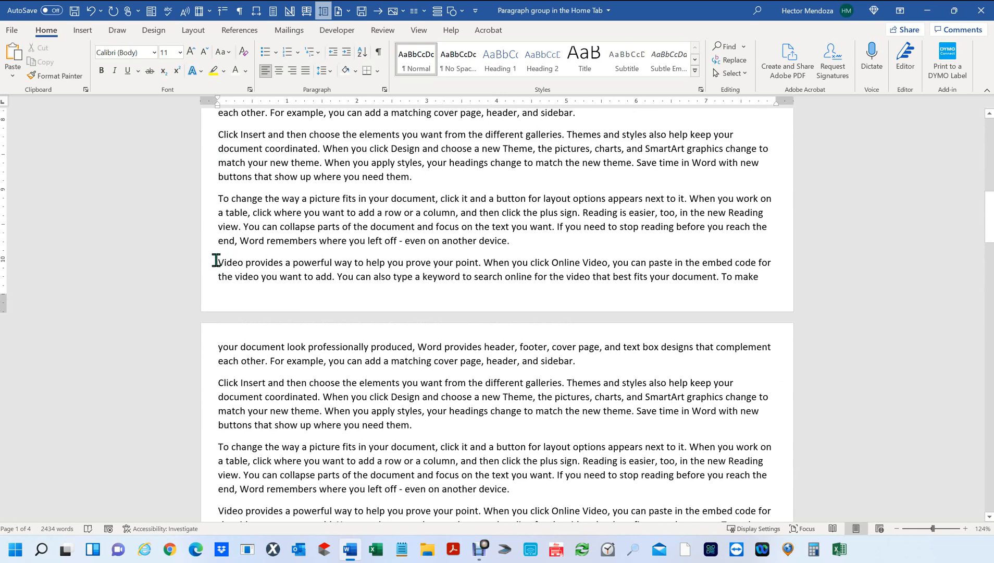
Apply the Keep lines together option to the "Video provides" paragraph that spans pages 1 and 2
{"action": "left_click", "coordinate": [217, 261]}
{"action": "scroll", "coordinate": [438, 239], "scroll_direction": "down", "scroll_amount": 2}
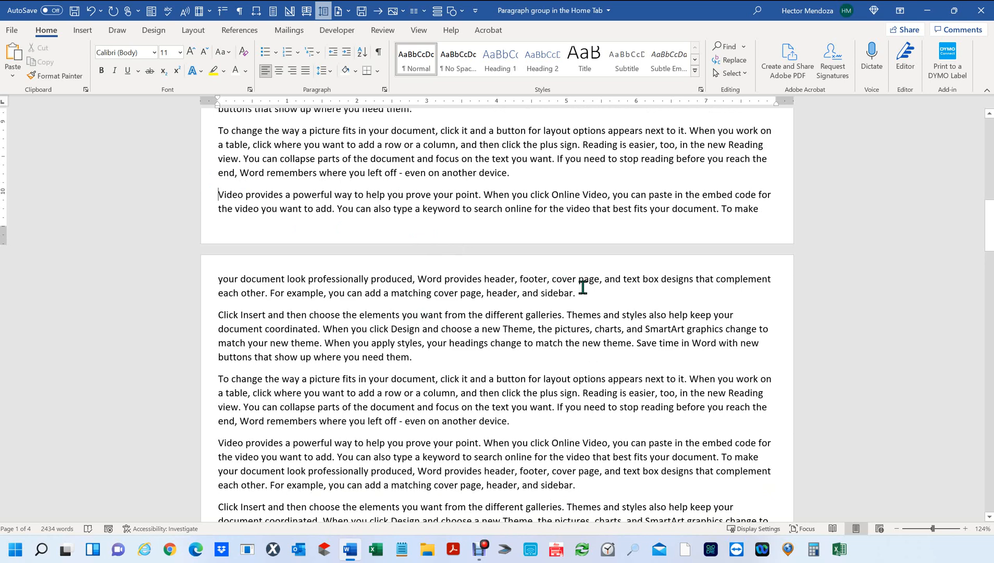
{"action": "left_click_drag", "start_coordinate": [579, 292], "coordinate": [211, 197]}
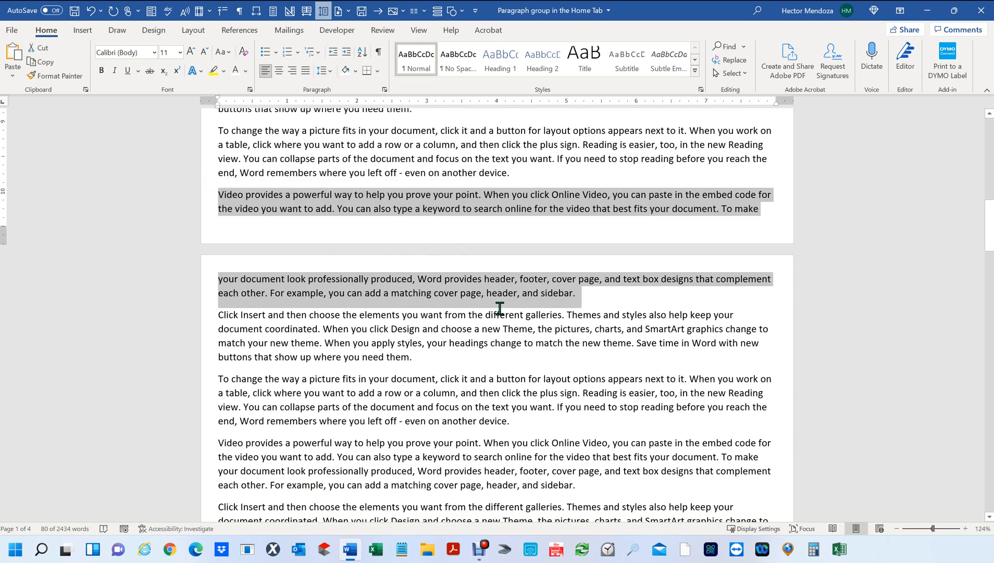
{"action": "left_click", "coordinate": [385, 89]}
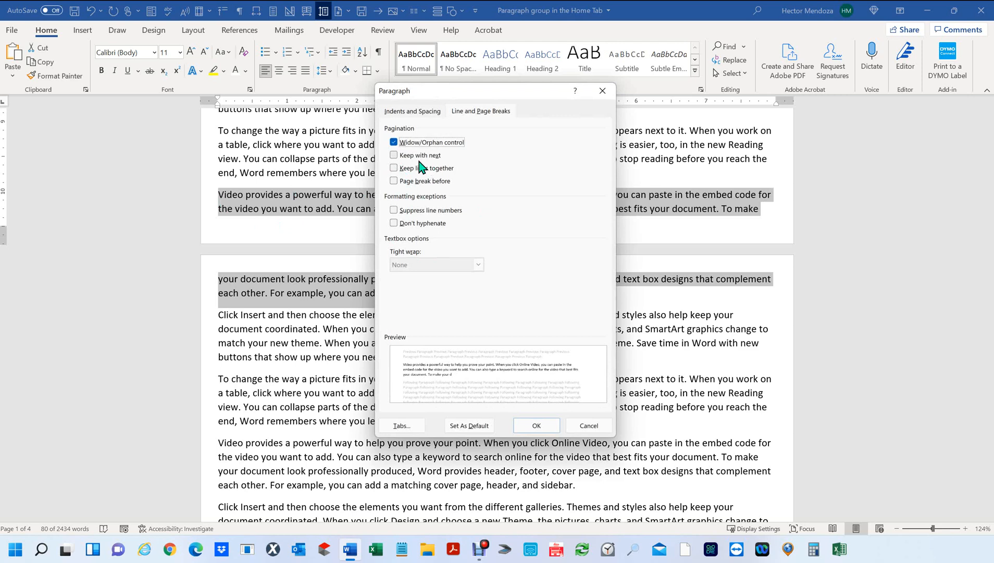
{"action": "left_click", "coordinate": [394, 169]}
{"action": "left_click", "coordinate": [537, 425]}
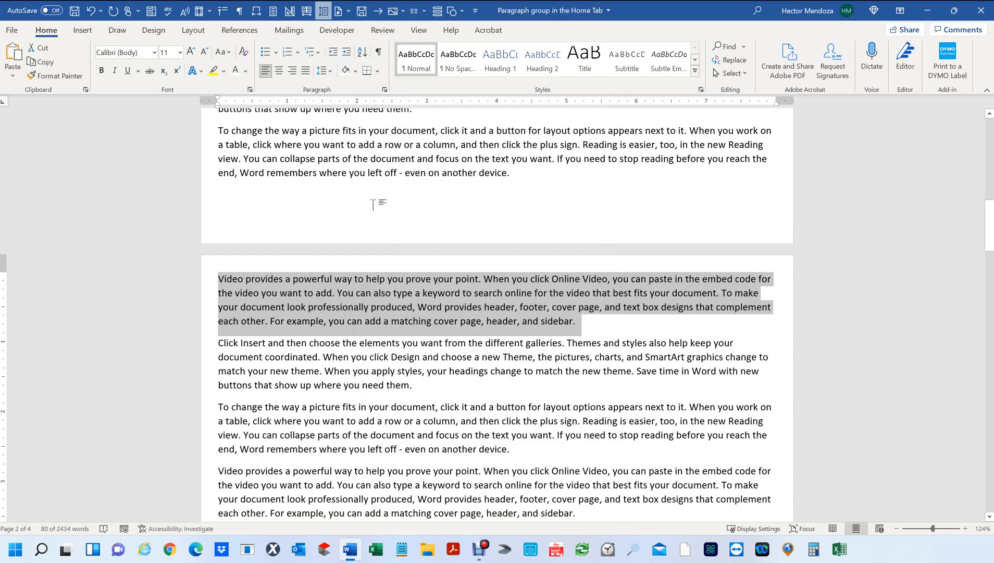
Delete the last two lines of the final "To change the way" paragraph on page 1, and highlight the "Video provides" paragraph following it
{"action": "scroll", "coordinate": [372, 204], "scroll_direction": "up", "scroll_amount": 1}
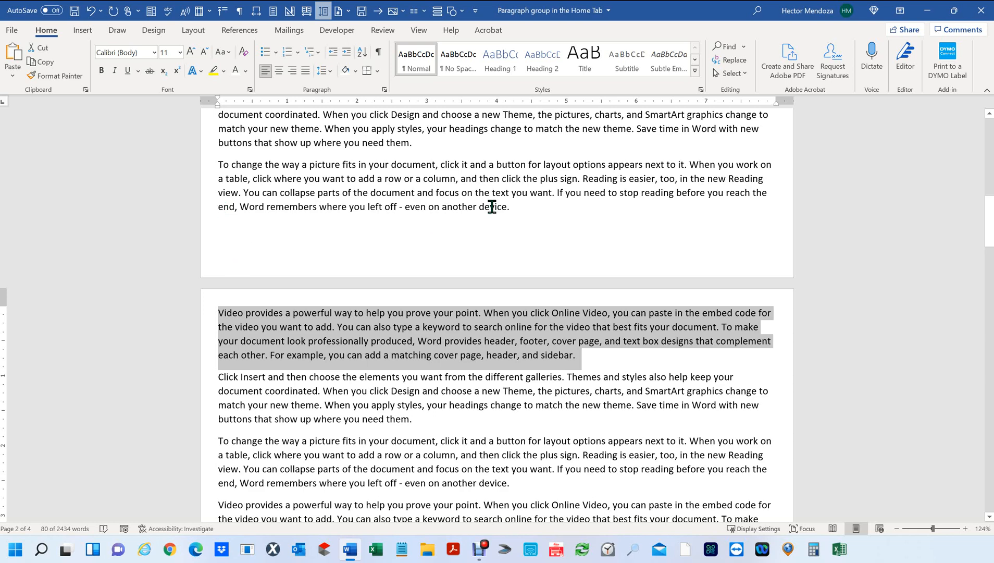
{"action": "left_click_drag", "start_coordinate": [520, 207], "coordinate": [191, 213]}
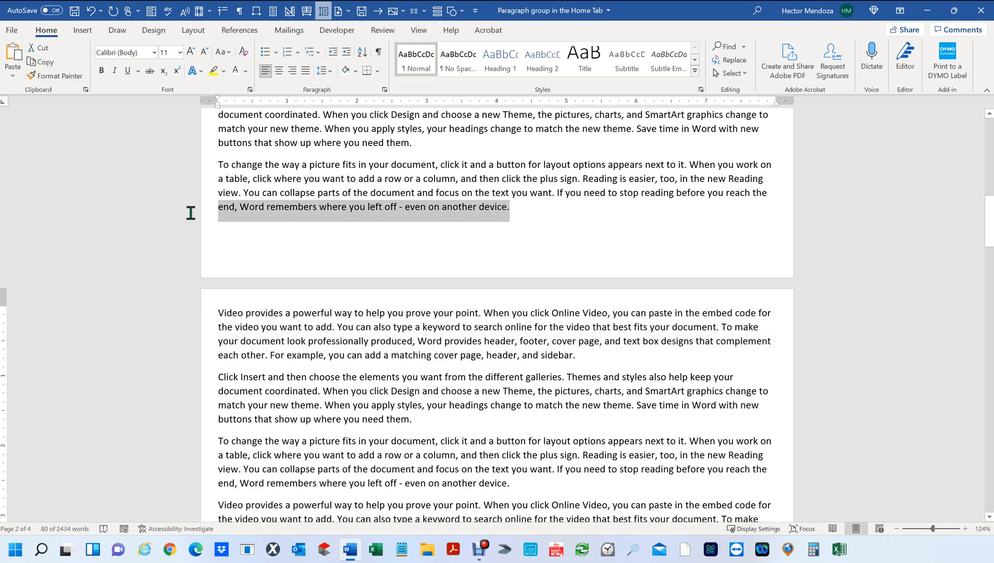
{"action": "key", "text": "Delete"}
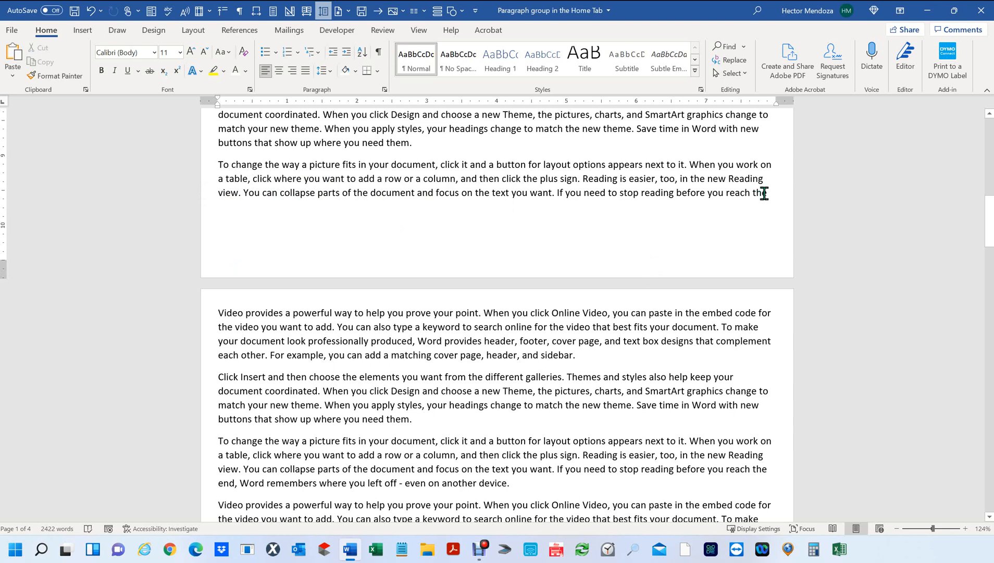
{"action": "left_click_drag", "start_coordinate": [777, 192], "coordinate": [196, 199]}
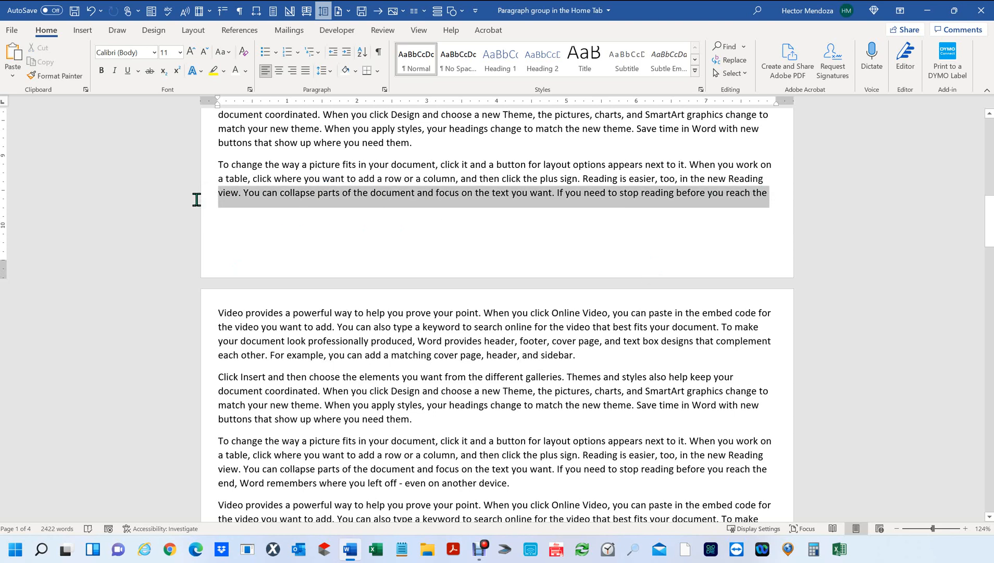
{"action": "key", "text": "Delete"}
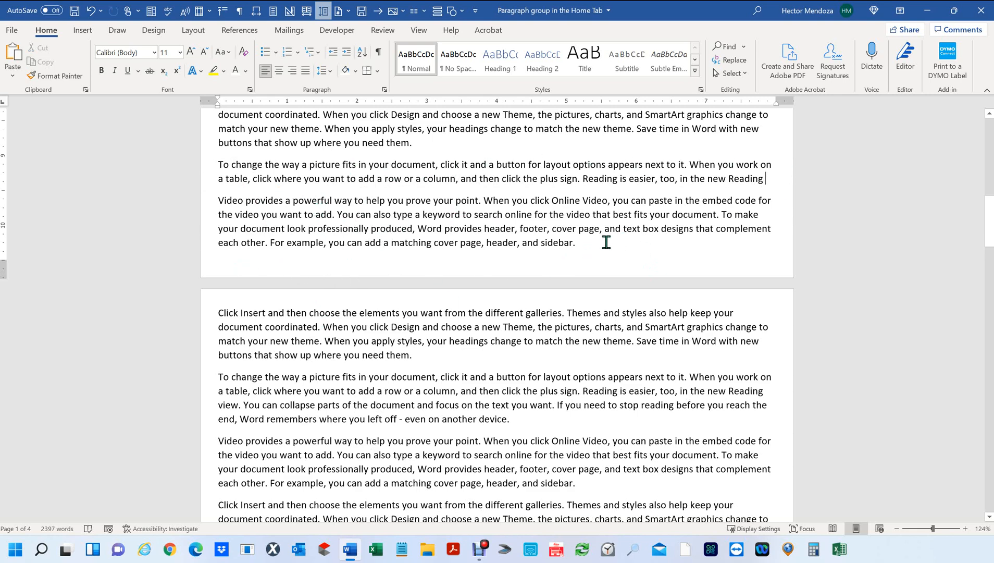
{"action": "left_click_drag", "start_coordinate": [606, 242], "coordinate": [214, 203]}
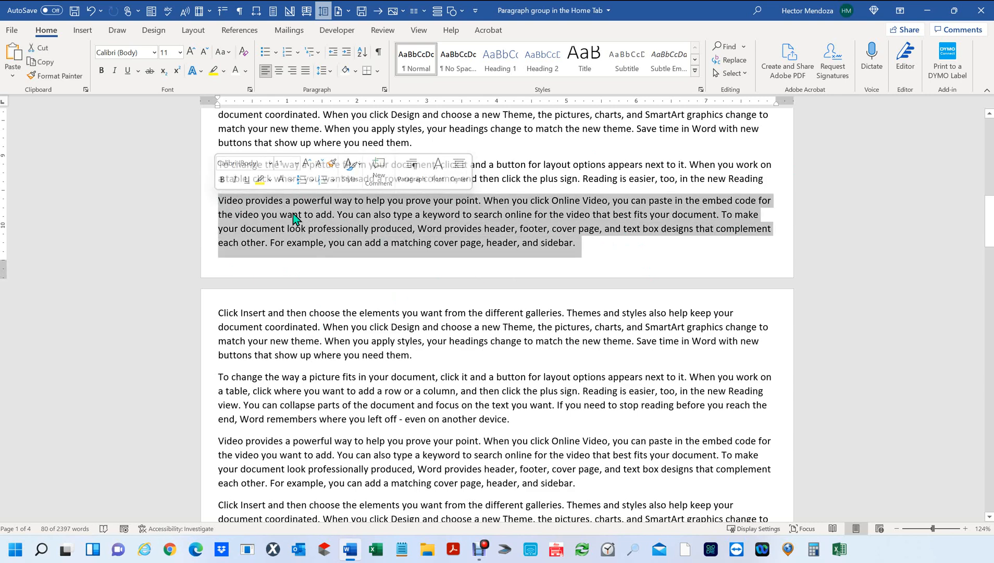
{"action": "scroll", "coordinate": [292, 212], "scroll_direction": "down", "scroll_amount": 1}
{"action": "scroll", "coordinate": [293, 212], "scroll_direction": "up", "scroll_amount": 2}
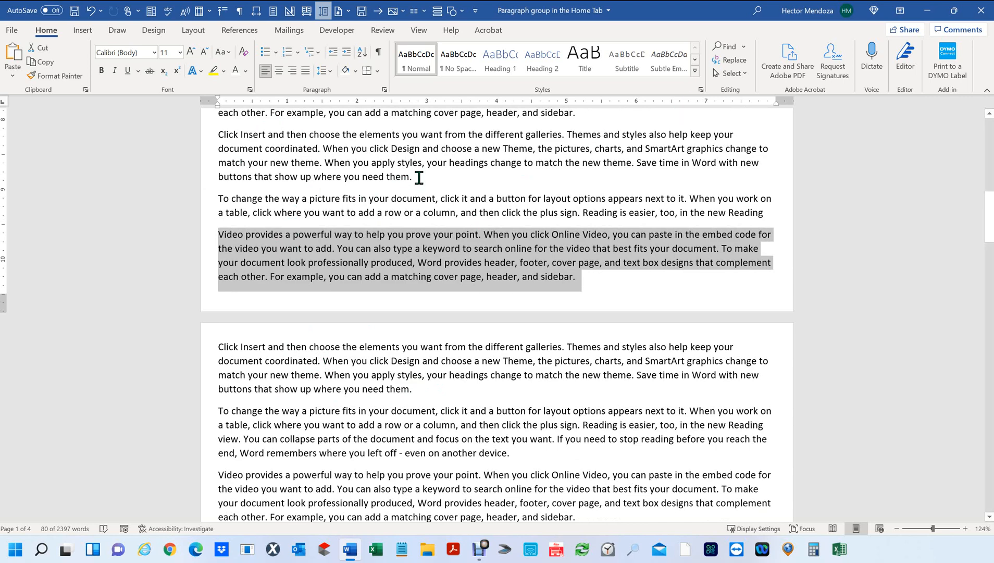
Delete the last two lines of the "Click Insert" paragraph directly above the shortened "To change the way" paragraph on page 1
{"action": "left_click_drag", "start_coordinate": [419, 177], "coordinate": [170, 170]}
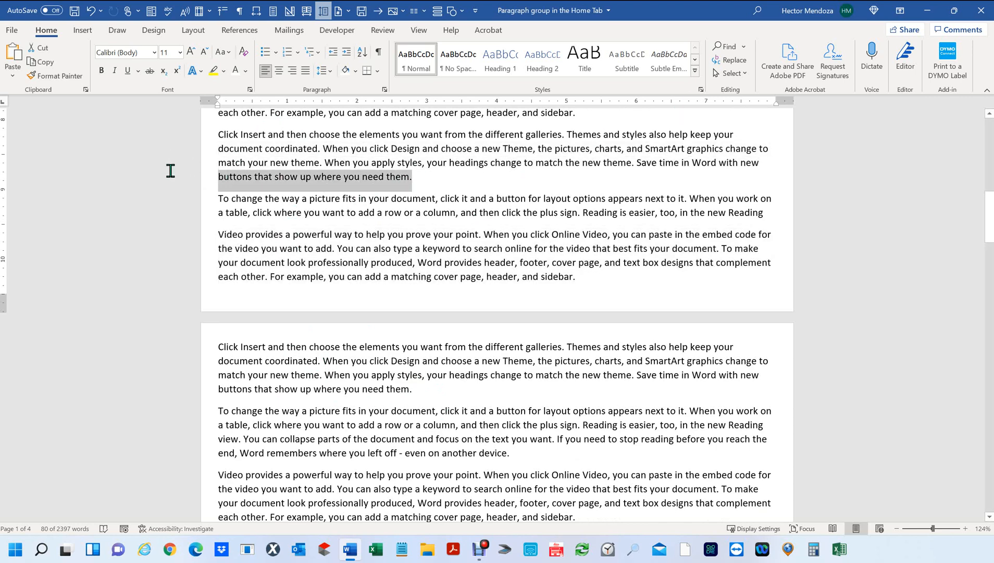
{"action": "key", "text": "Delete"}
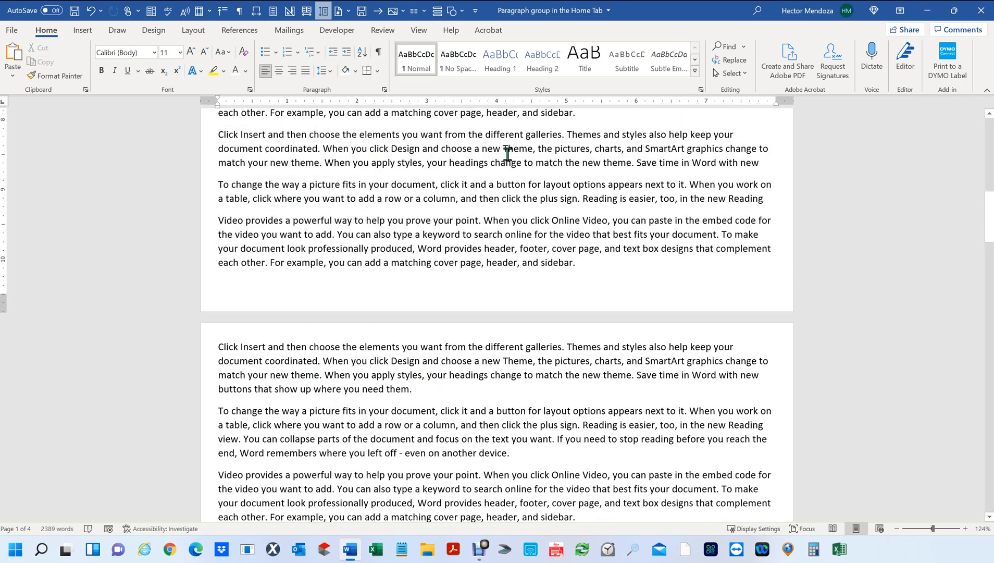
{"action": "left_click", "coordinate": [136, 163]}
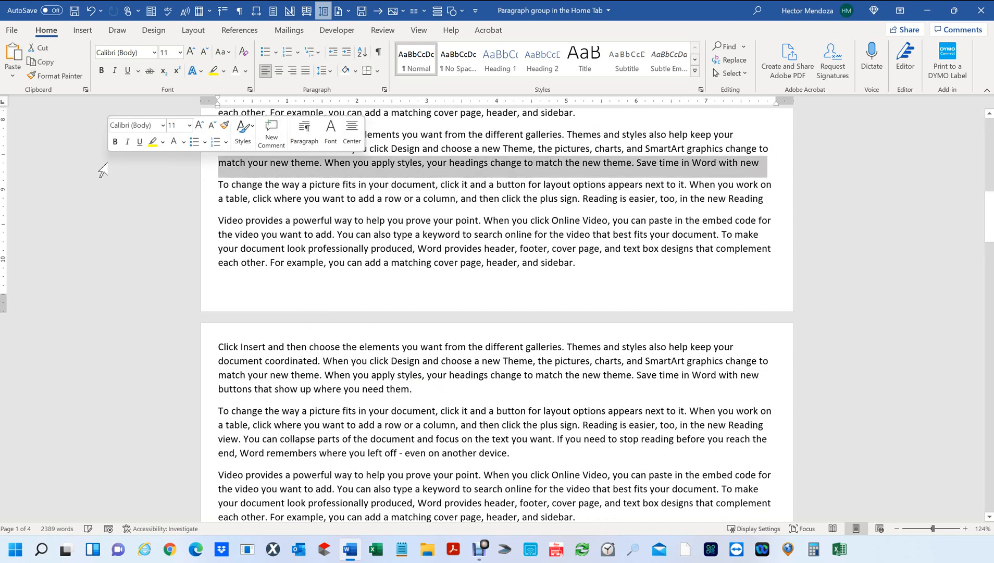
{"action": "key", "text": "Delete"}
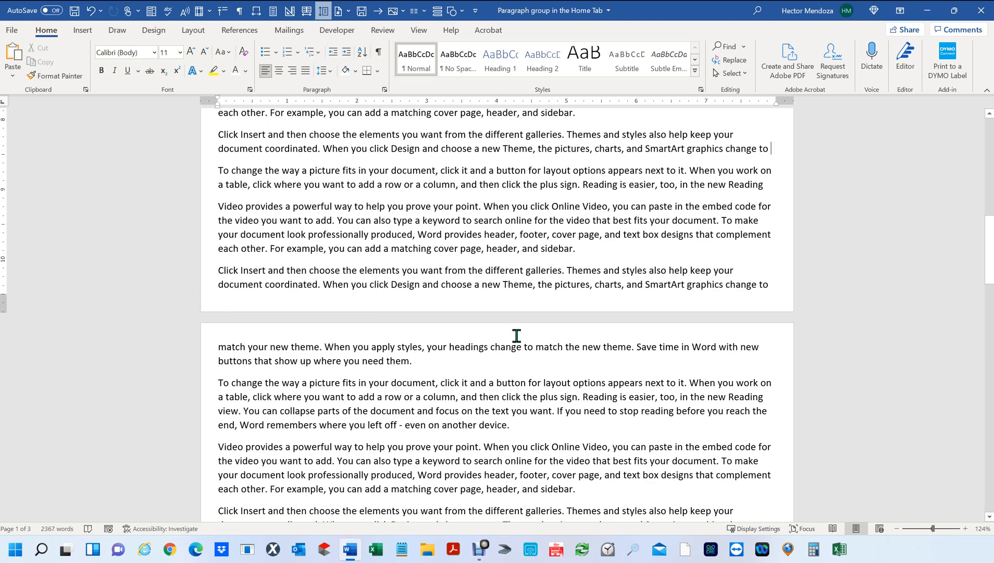
Undo the four line deletions and the Keep lines together setting, and zoom the document out to 54%
{"action": "left_click", "coordinate": [621, 290]}
{"action": "key", "text": "ctrl+z"}
{"action": "key", "text": "ctrl+z"}
{"action": "key", "text": "ctrl+z"}
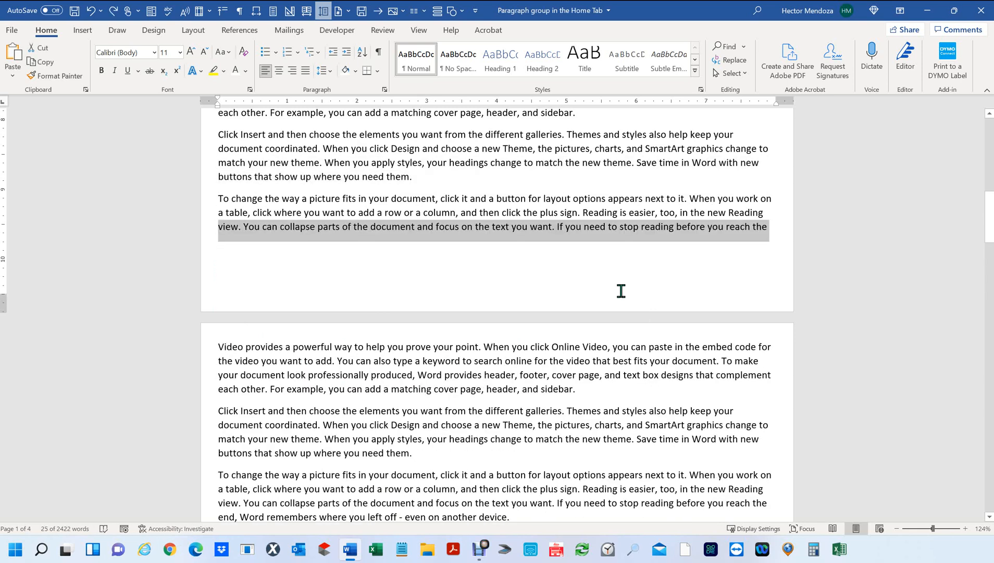
{"action": "key", "text": "ctrl+z"}
{"action": "key", "text": "ctrl+z"}
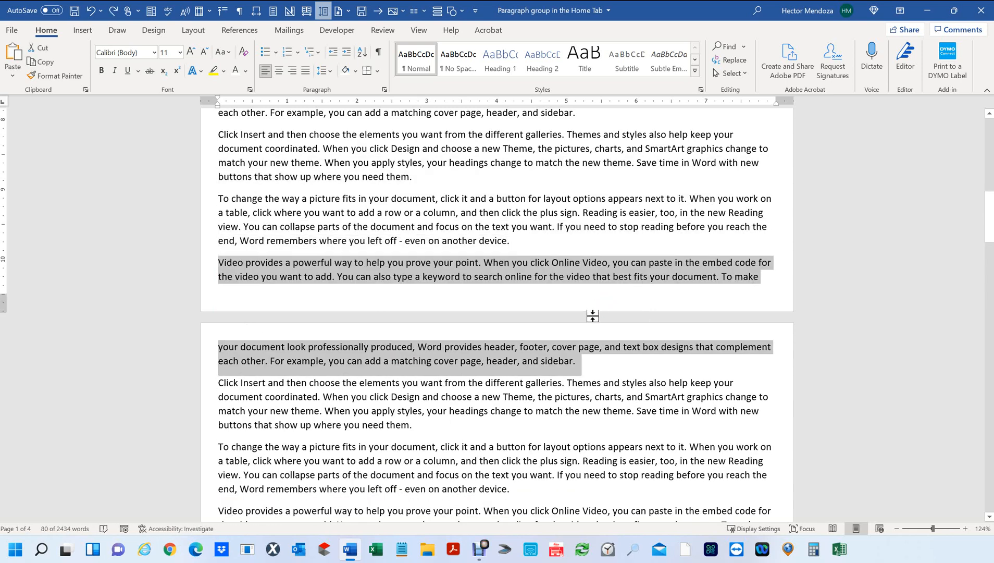
{"action": "scroll", "coordinate": [590, 318], "scroll_direction": "down", "scroll_amount": 3, "text": "ctrl"}
{"action": "scroll", "coordinate": [589, 318], "scroll_direction": "down", "scroll_amount": 4, "text": "ctrl"}
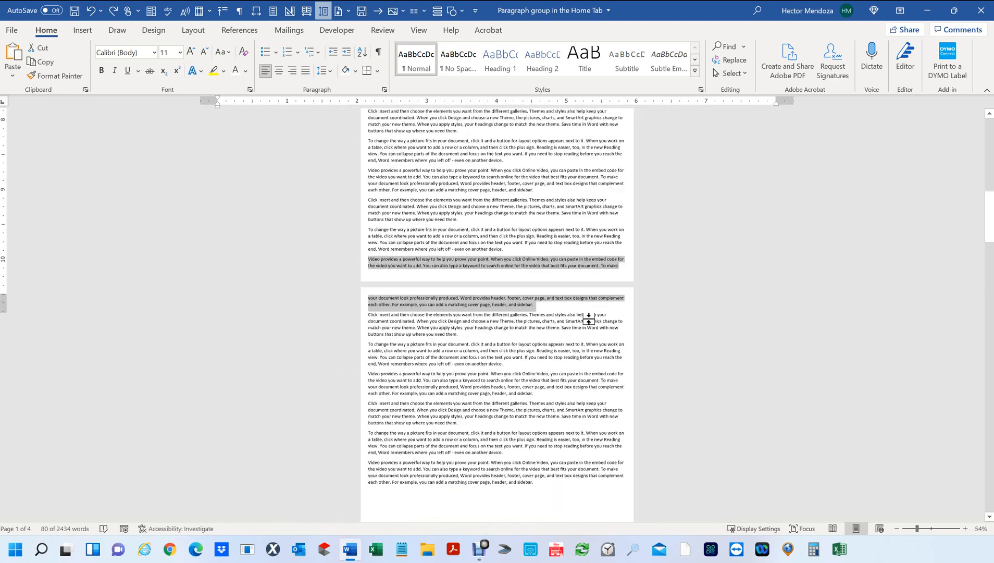
Apply Keep lines together to all the sample paragraphs, from the first "Video provides" paragraph on page 1 to the document's end
{"action": "scroll", "coordinate": [604, 342], "scroll_direction": "up", "scroll_amount": 3}
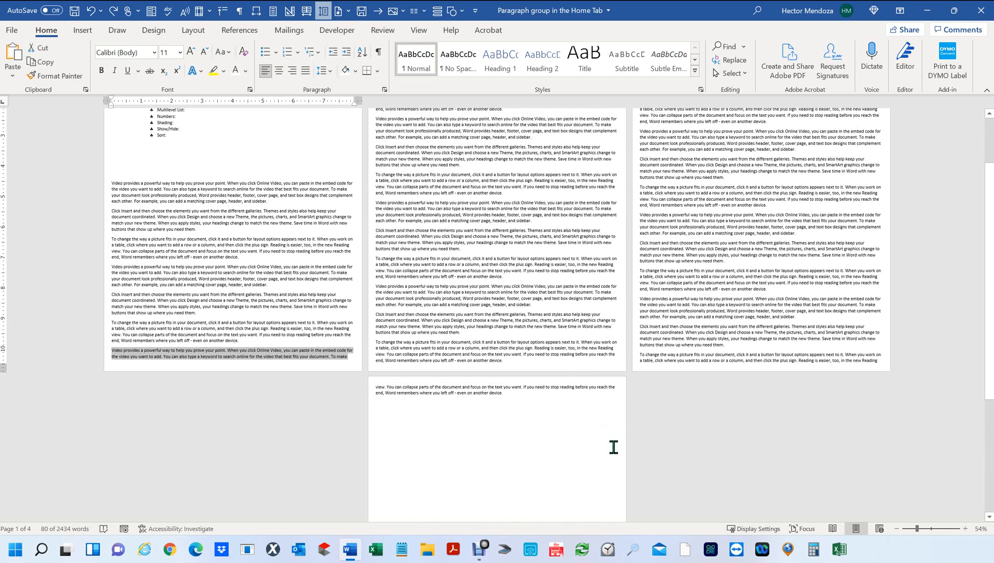
{"action": "scroll", "coordinate": [610, 435], "scroll_direction": "up", "scroll_amount": 1}
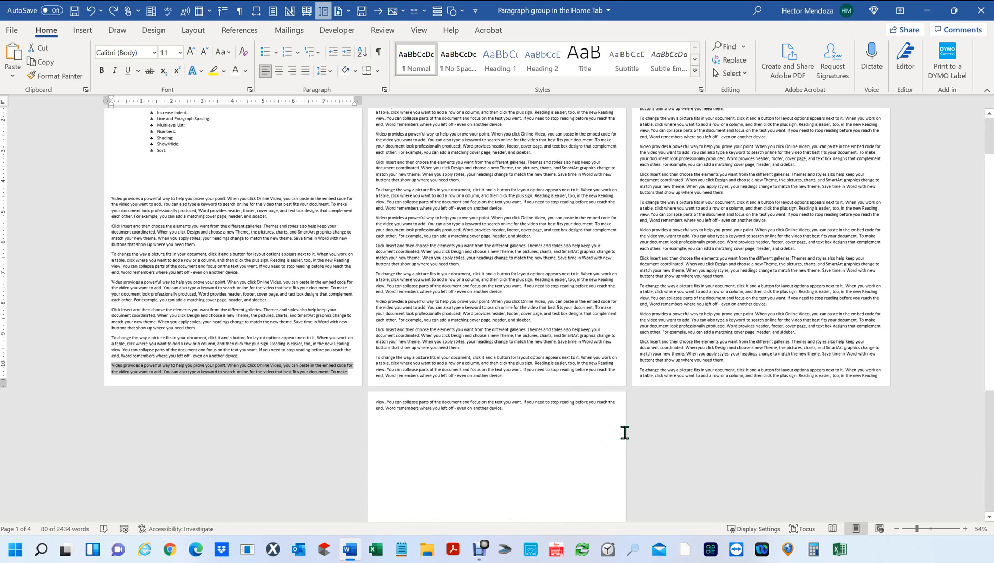
{"action": "left_click_drag", "start_coordinate": [640, 369], "coordinate": [896, 385]}
{"action": "left_click", "coordinate": [506, 434]}
{"action": "scroll", "coordinate": [570, 365], "scroll_direction": "up", "scroll_amount": 4}
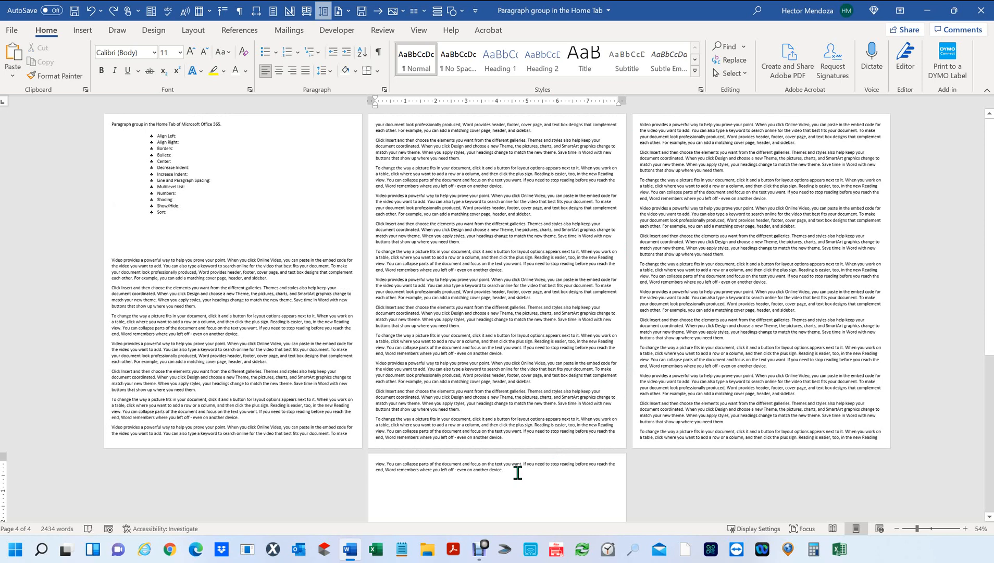
{"action": "left_click_drag", "start_coordinate": [518, 472], "coordinate": [64, 261]}
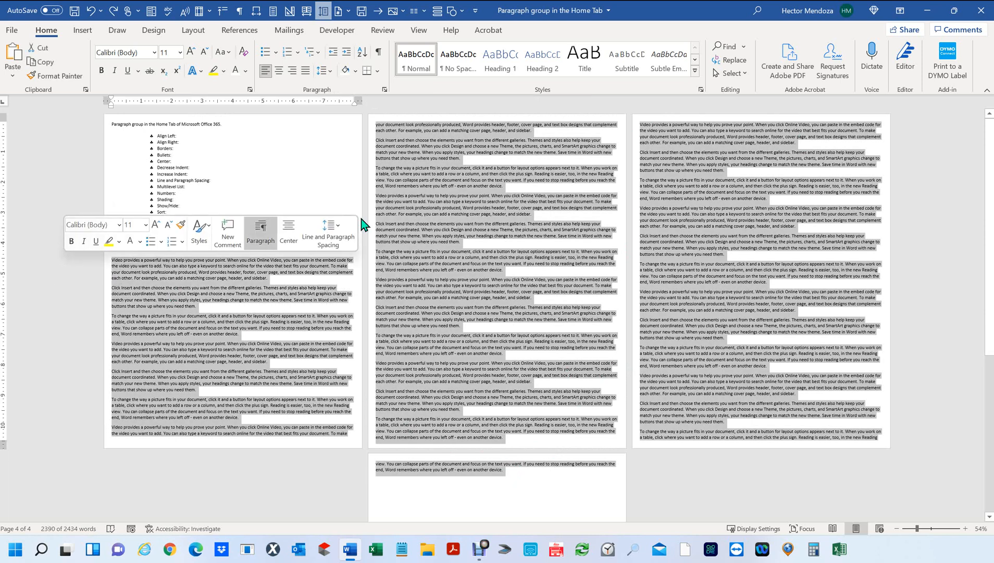
{"action": "left_click", "coordinate": [384, 90]}
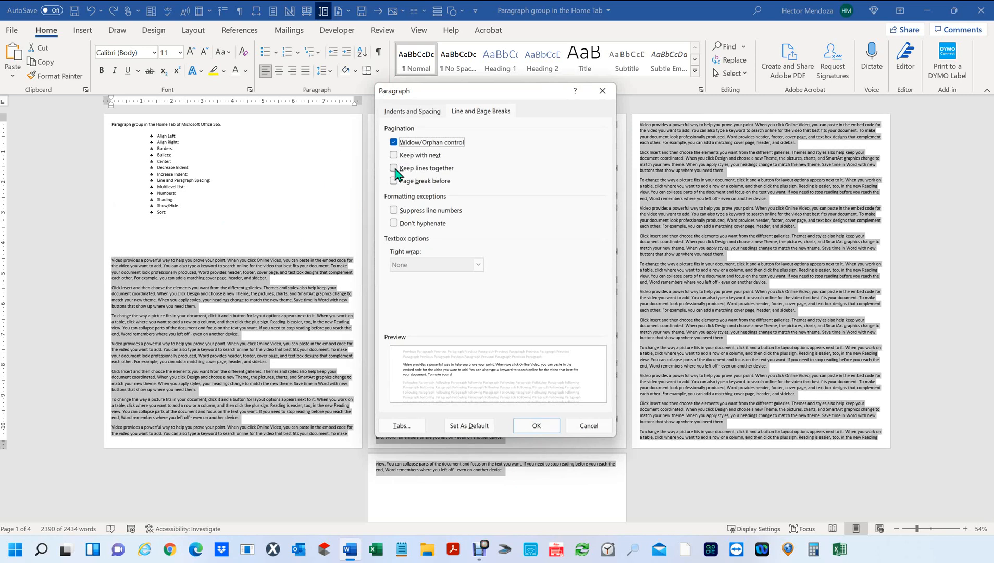
{"action": "left_click", "coordinate": [394, 168]}
{"action": "left_click", "coordinate": [537, 425]}
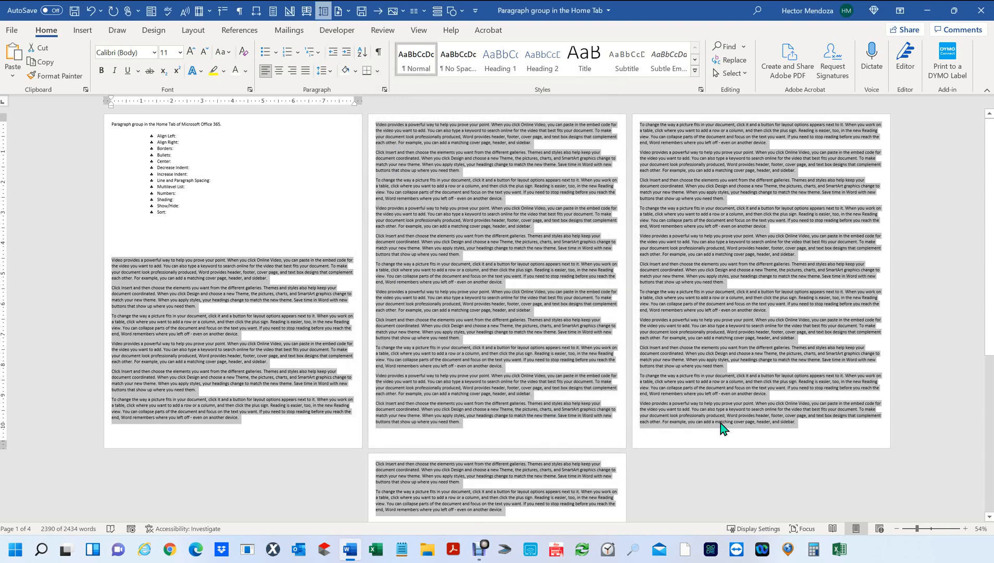
{"action": "left_click", "coordinate": [742, 438]}
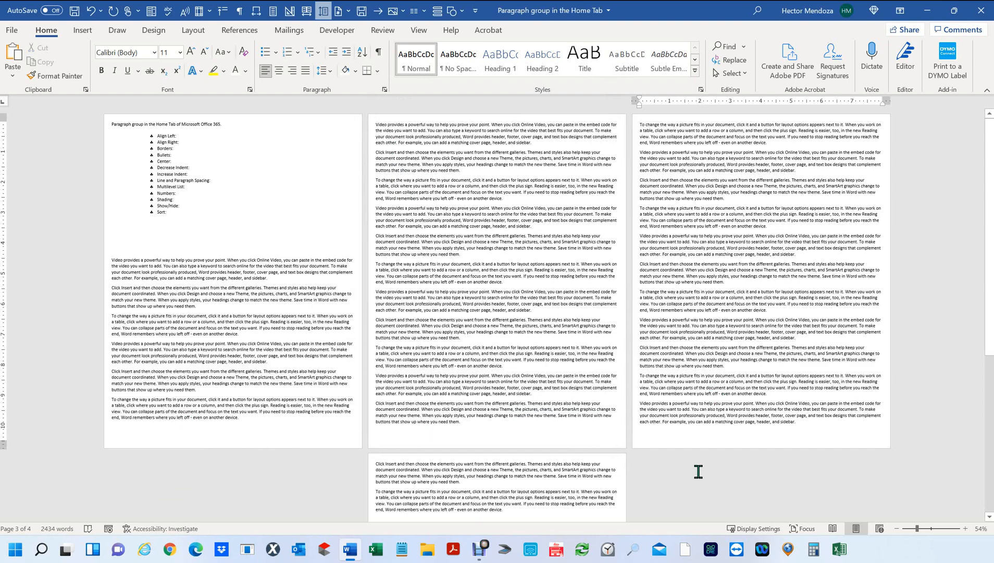
{"action": "scroll", "coordinate": [614, 412], "scroll_direction": "down", "scroll_amount": 3}
{"action": "scroll", "coordinate": [614, 411], "scroll_direction": "up", "scroll_amount": 3}
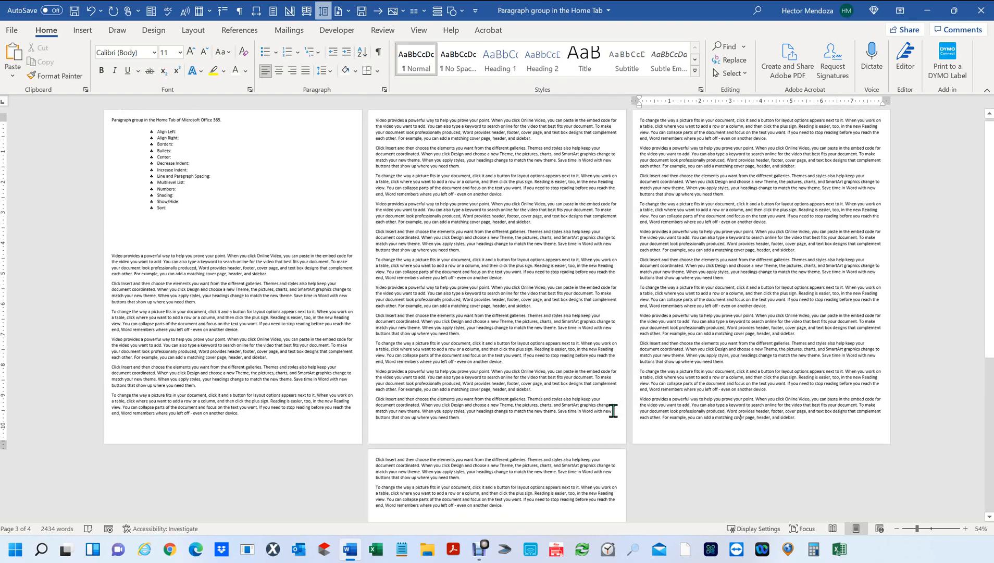
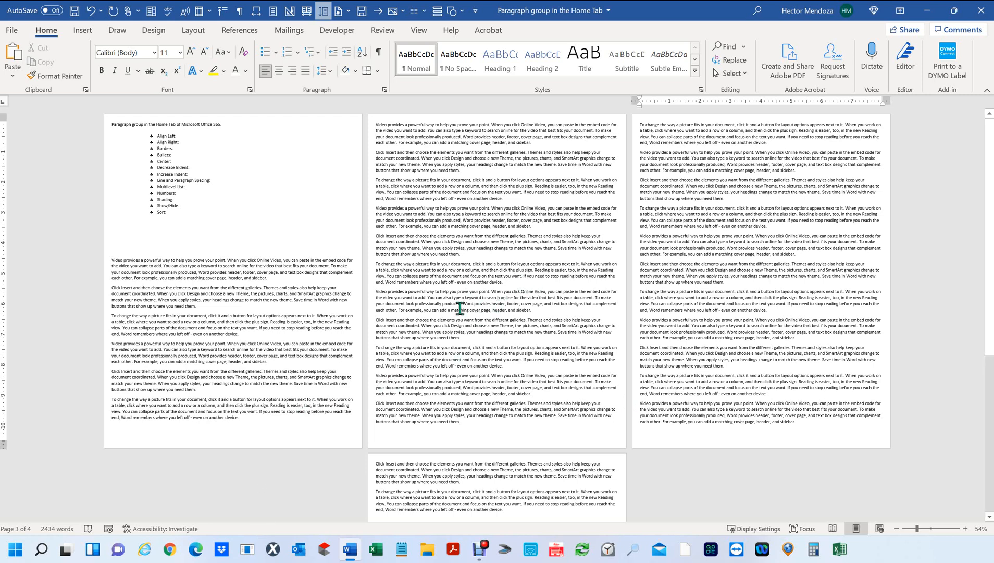
Copy most of the third "Video provides" paragraph on page 2 and paste it inside the "To change the way" paragraph directly above
{"action": "left_click_drag", "start_coordinate": [377, 293], "coordinate": [459, 307]}
{"action": "key", "text": "Delete"}
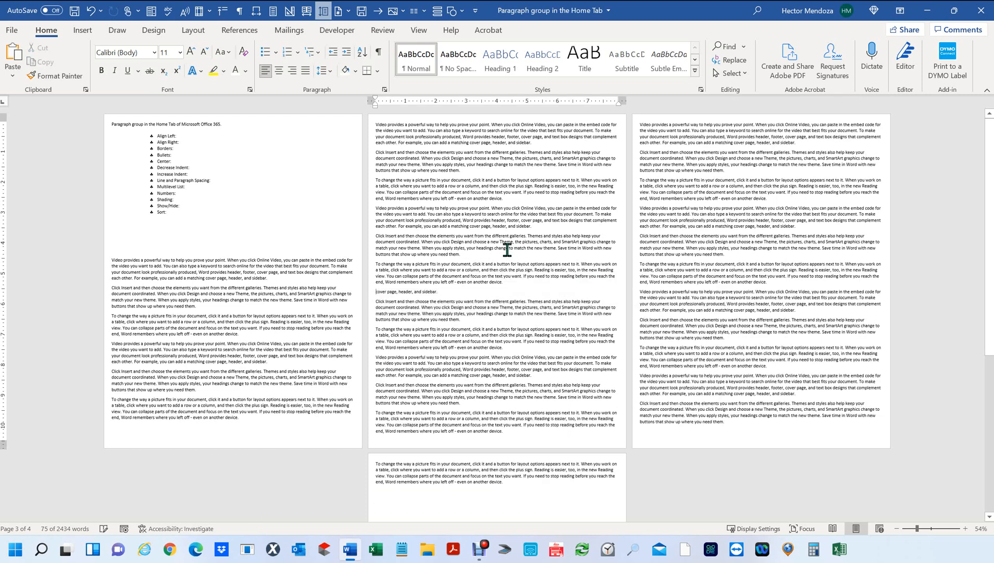
{"action": "key", "text": "ctrl+z"}
{"action": "key", "text": "ctrl+c"}
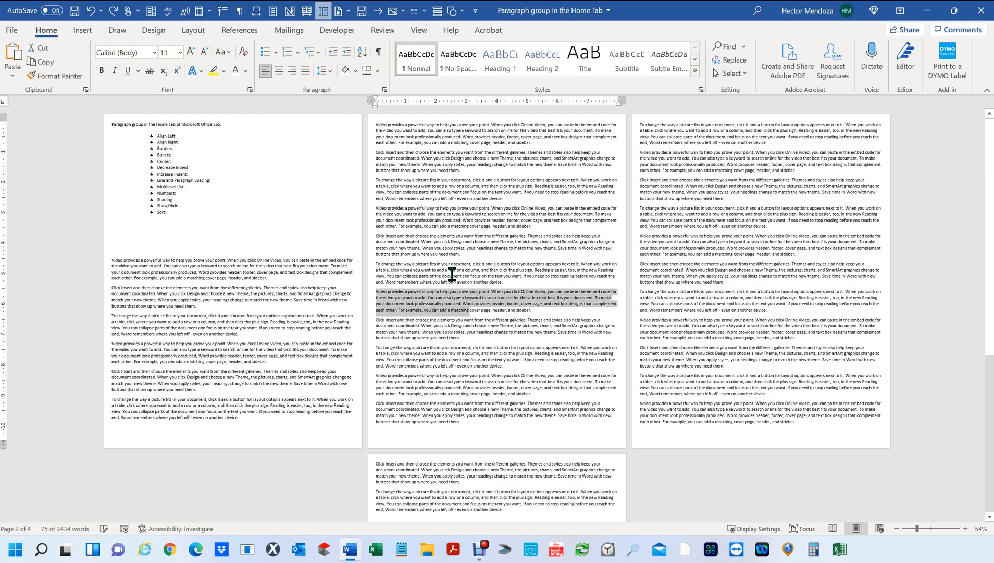
{"action": "left_click", "coordinate": [439, 270]}
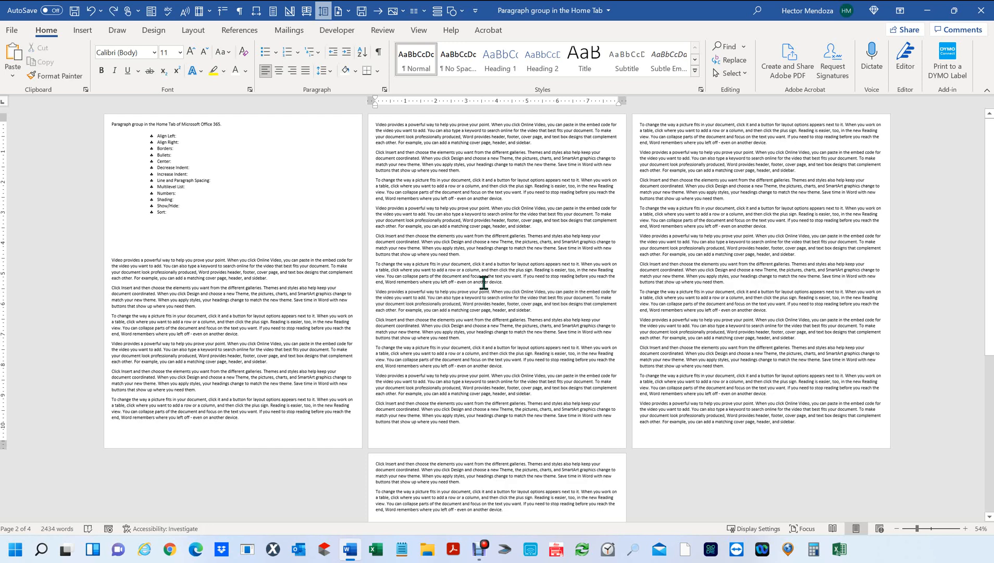
{"action": "key", "text": "ctrl+v"}
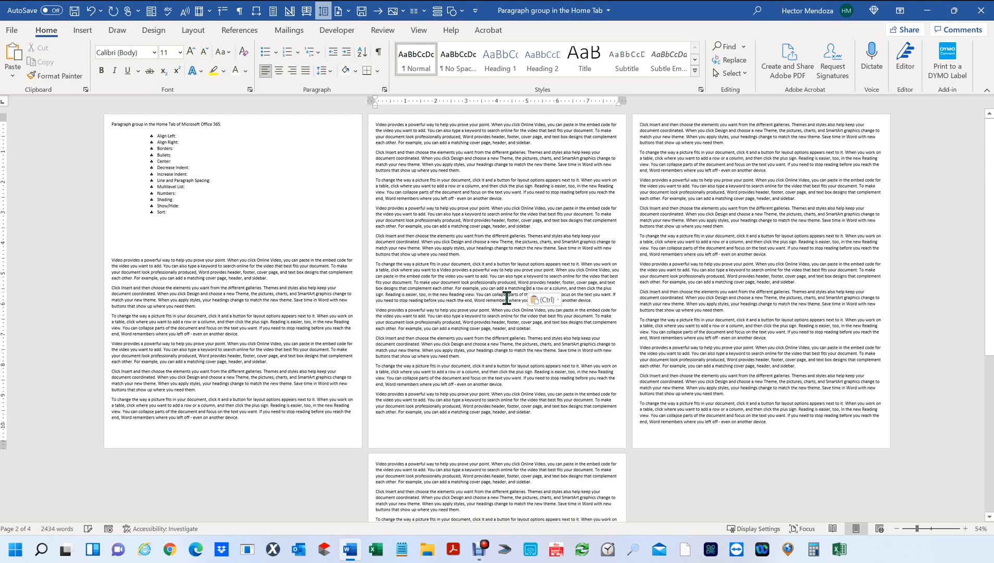
Paste the copied text into the first "To change the way" paragraph on page 2 and four more times into the second one
{"action": "left_click", "coordinate": [464, 192]}
{"action": "key", "text": "ctrl+v"}
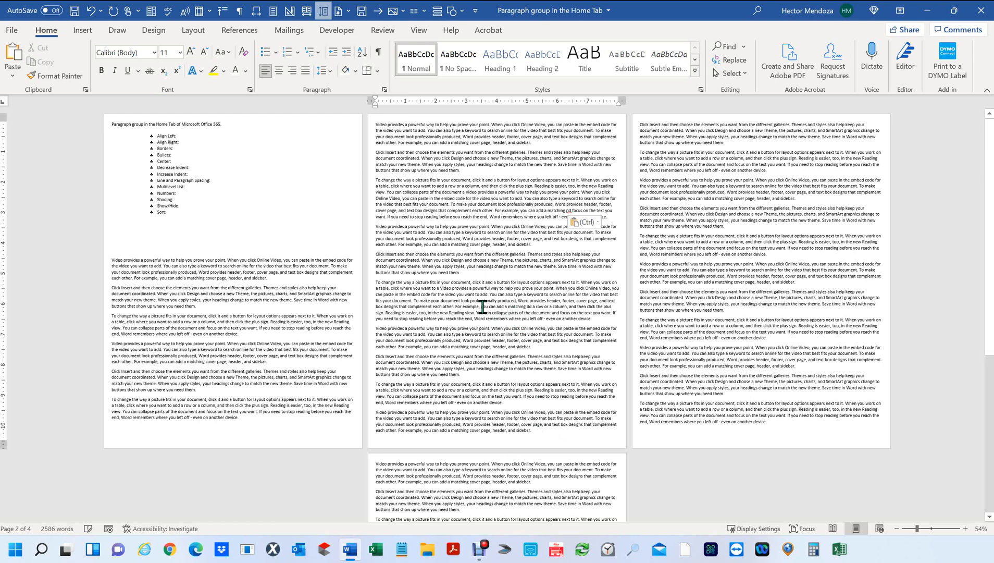
{"action": "key", "text": "ctrl+v"}
{"action": "key", "text": "ctrl+v"}
{"action": "key", "text": "ctrl+v"}
{"action": "key", "text": "ctrl+v"}
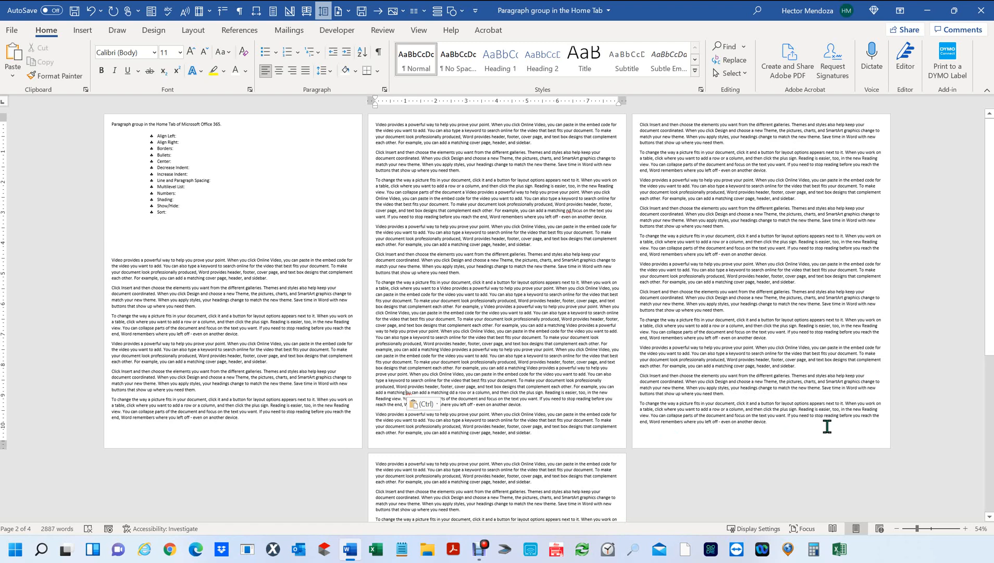
Undo the six pastes and the Keep lines together setting on the sample paragraphs
{"action": "key", "text": "ctrl+z"}
{"action": "key", "text": "ctrl+z"}
{"action": "key", "text": "ctrl+z"}
{"action": "key", "text": "ctrl+z"}
{"action": "key", "text": "ctrl+z"}
{"action": "key", "text": "ctrl+z"}
{"action": "key", "text": "ctrl+z"}
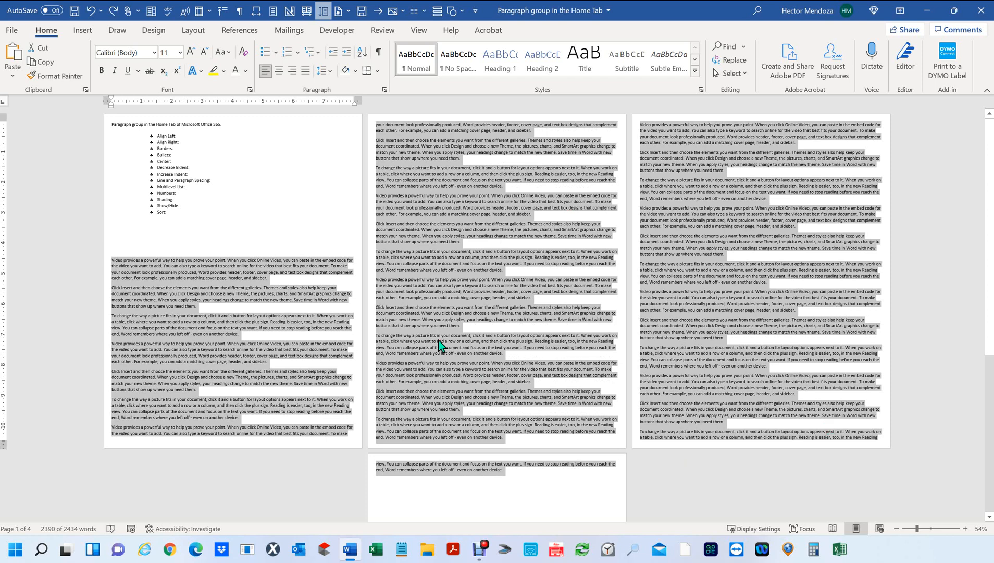
Check the Line and Page Breaks options of a "To change the way" paragraph on page 2 without changing them
{"action": "left_click", "coordinate": [577, 335]}
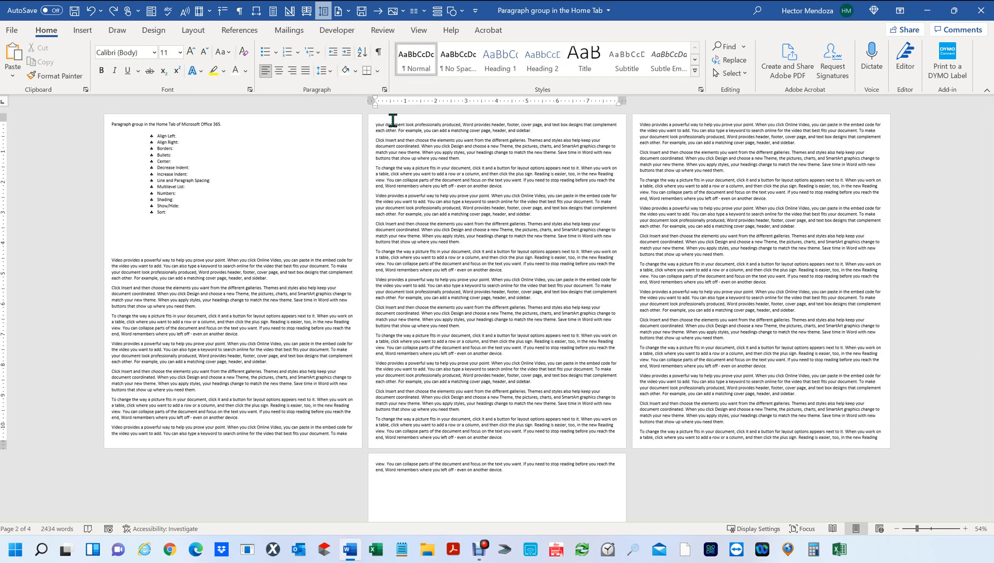
{"action": "left_click", "coordinate": [384, 90]}
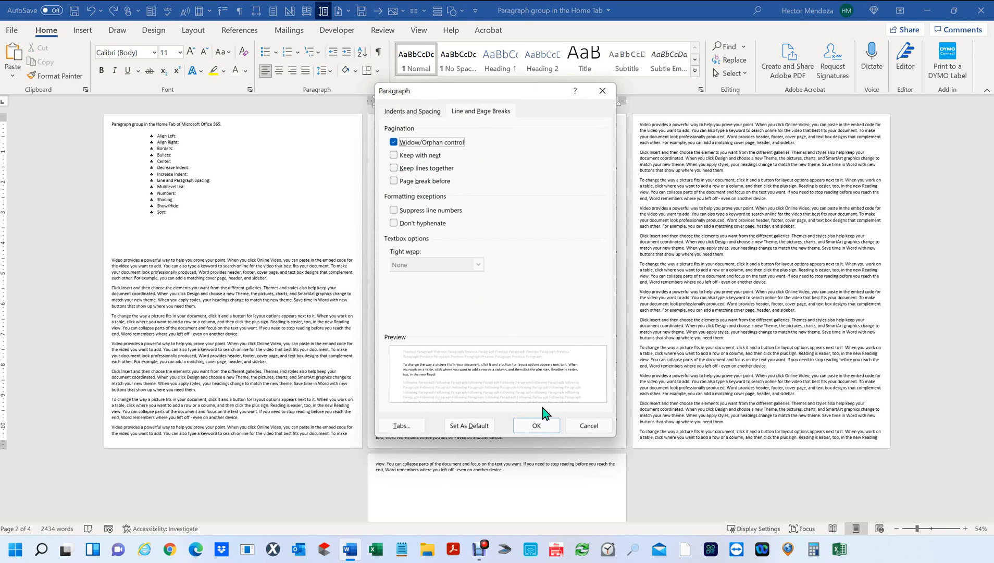
{"action": "left_click", "coordinate": [600, 425]}
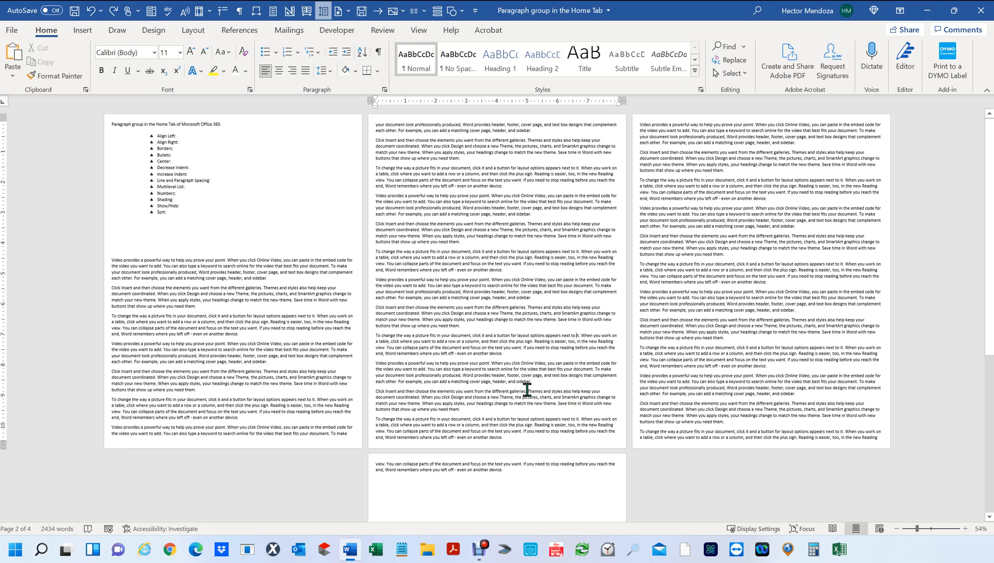
Turn on Keep lines together for the last "Click Insert" paragraph on page 2
{"action": "left_click_drag", "start_coordinate": [462, 410], "coordinate": [375, 391]}
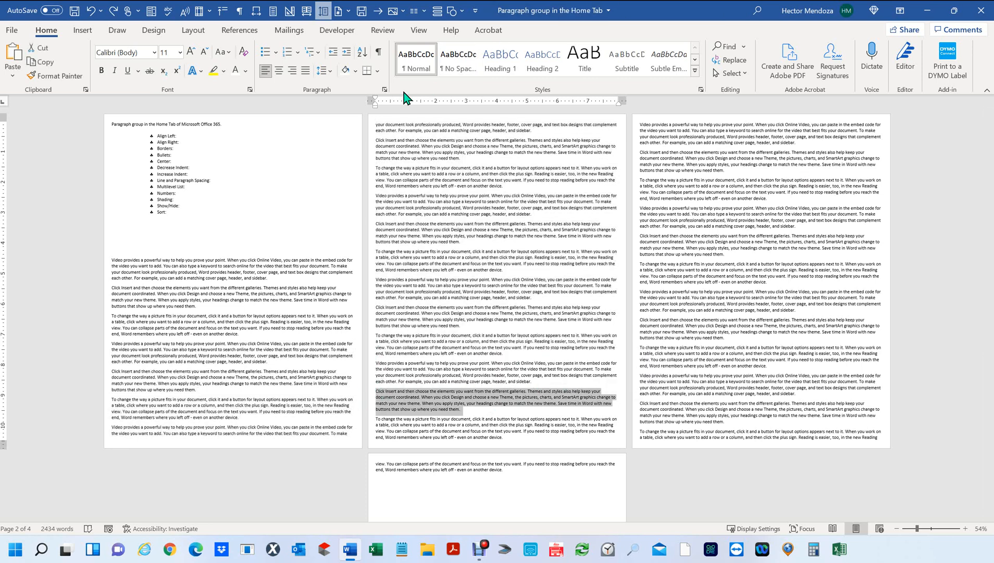
{"action": "left_click", "coordinate": [378, 72]}
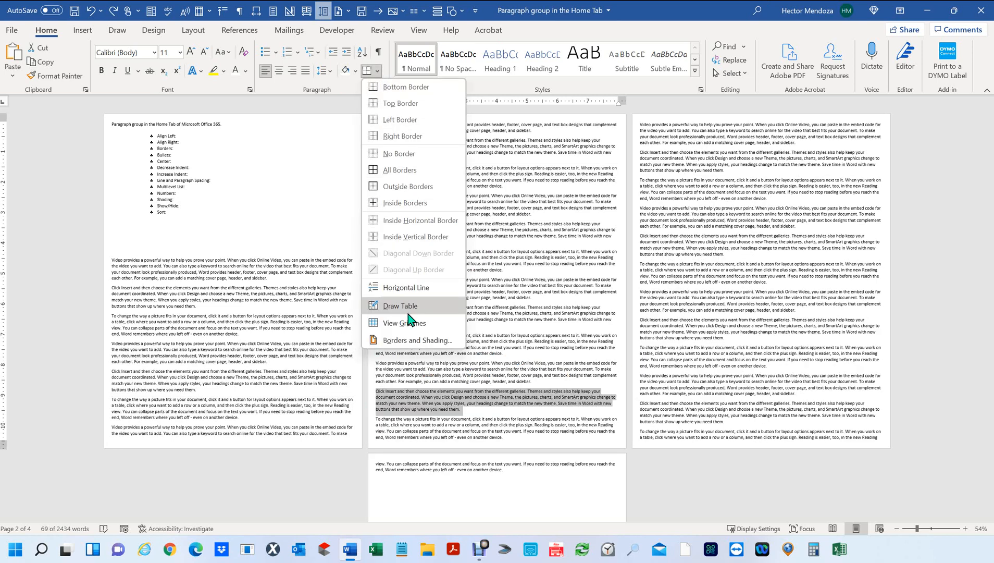
{"action": "left_click", "coordinate": [361, 84]}
{"action": "left_click", "coordinate": [384, 90]}
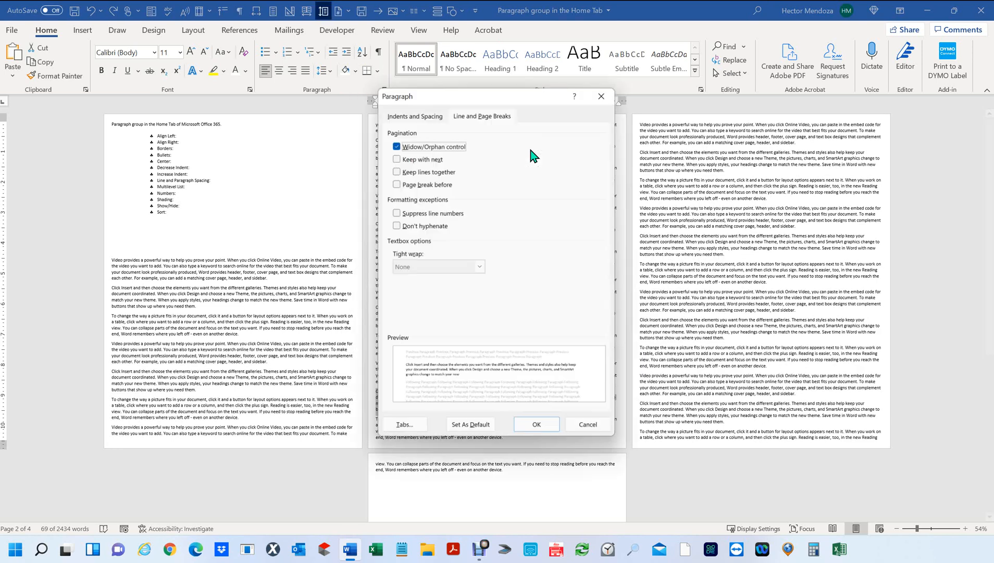
{"action": "left_click", "coordinate": [398, 168]}
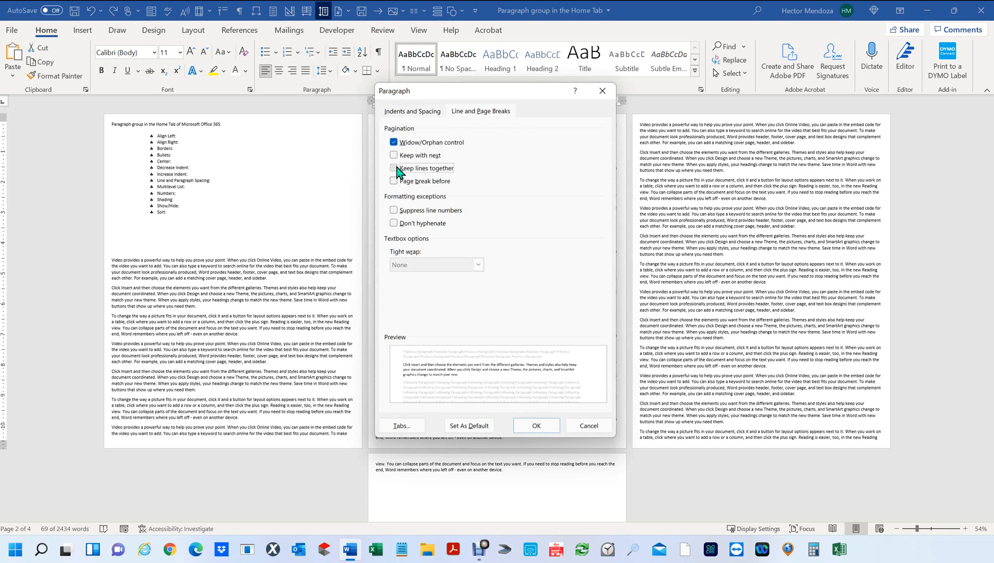
{"action": "left_click", "coordinate": [522, 432]}
{"action": "left_click", "coordinate": [504, 353]}
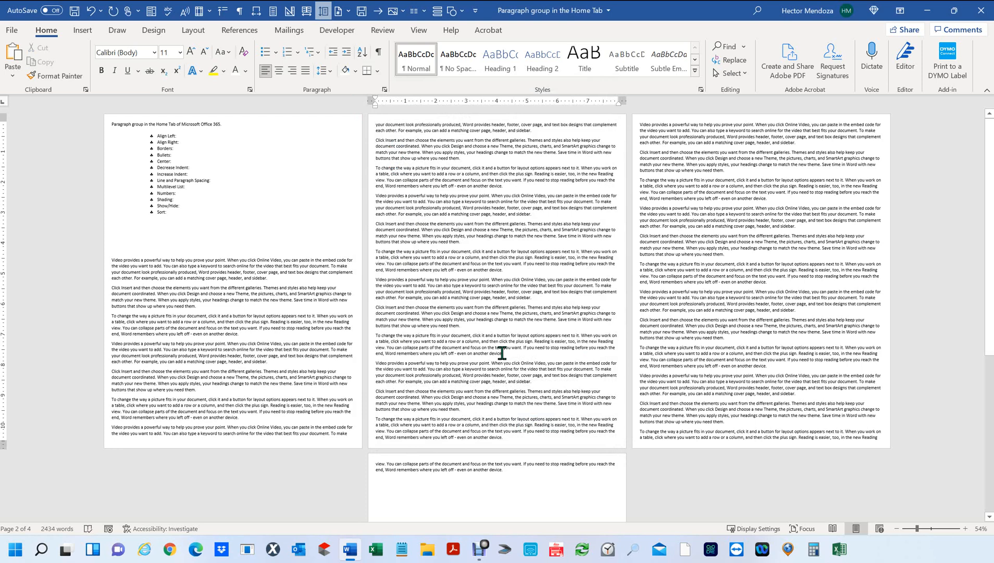
Delete everything from the third "Video provides" paragraph on page 3 to the end of the document
{"action": "scroll", "coordinate": [502, 352], "scroll_direction": "down", "scroll_amount": 1}
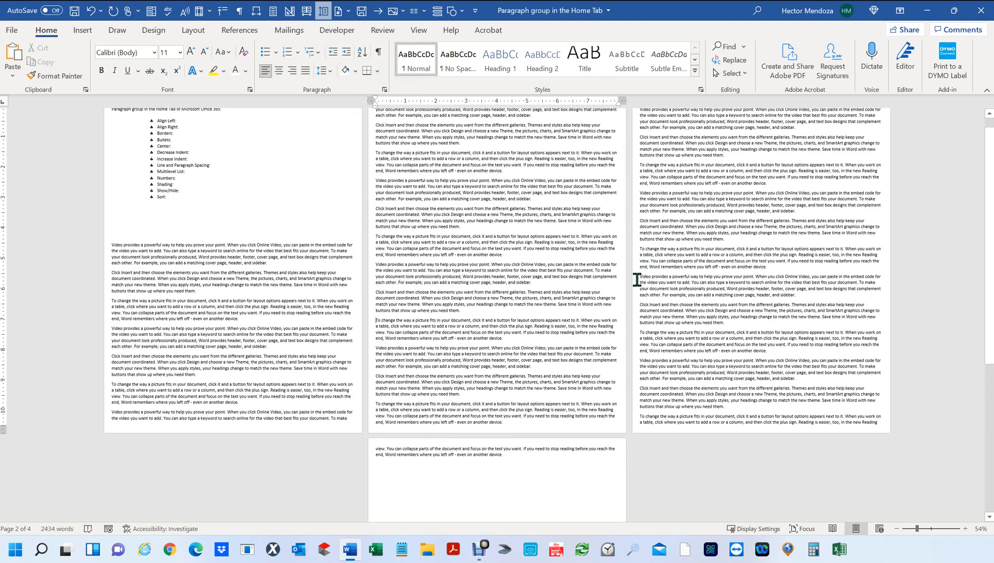
{"action": "left_click_drag", "start_coordinate": [639, 277], "coordinate": [941, 492]}
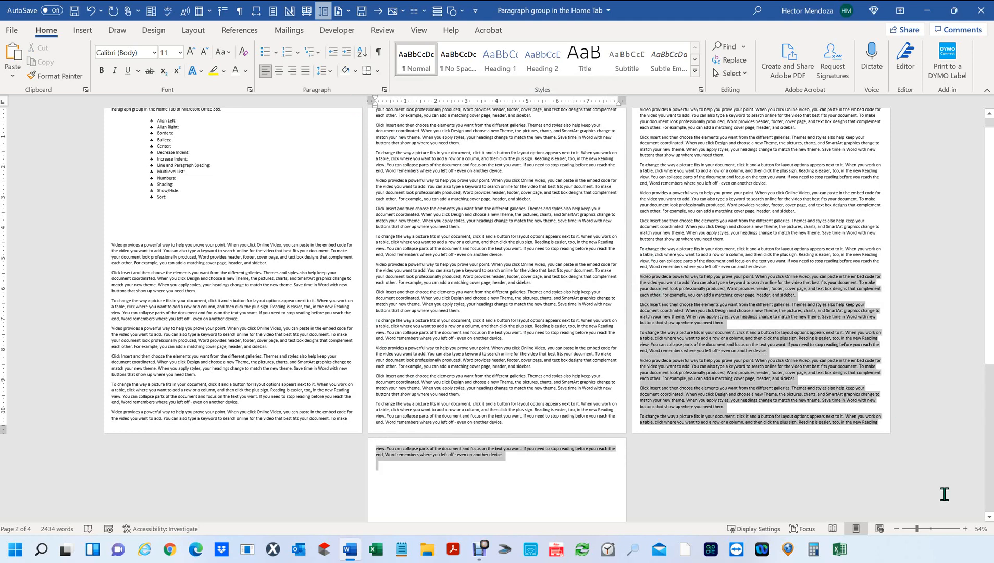
{"action": "key", "text": "Delete"}
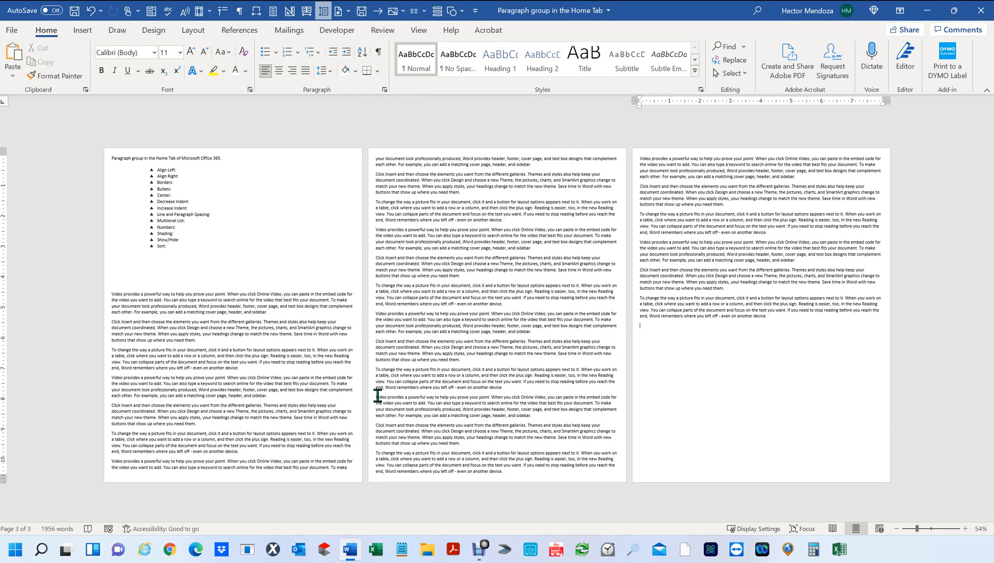
Insert blank lines above the last "Video provides" paragraph on page 2 until the whole paragraph moves to page 3
{"action": "left_click", "coordinate": [376, 395]}
{"action": "key", "text": "Return"}
{"action": "key", "text": "Return"}
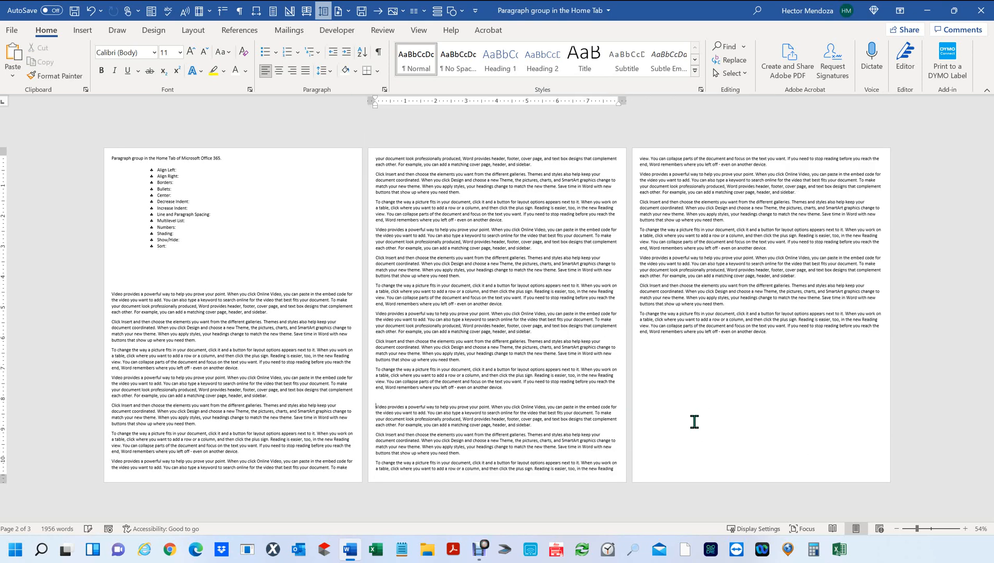
{"action": "key", "text": "Return"}
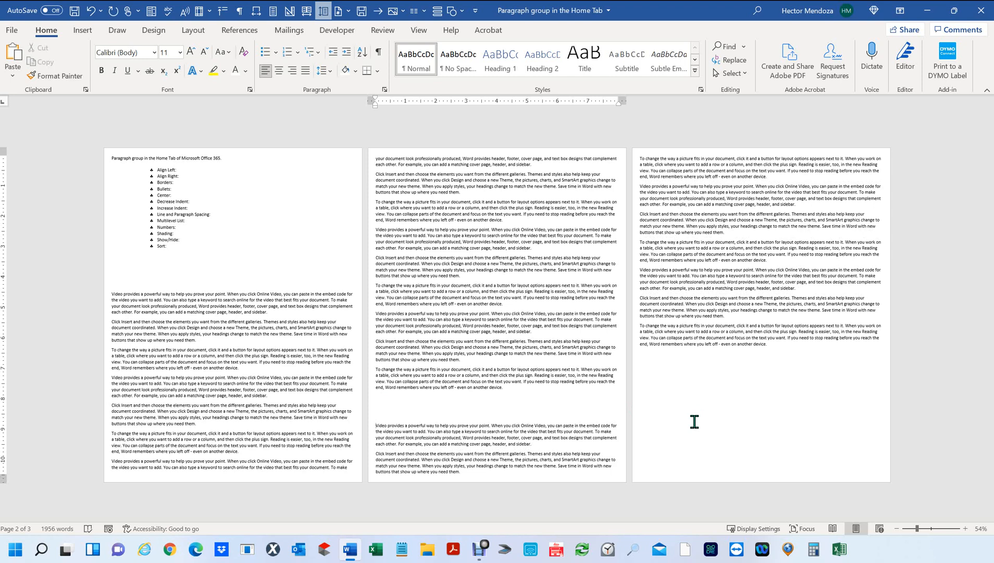
{"action": "key", "text": "Return"}
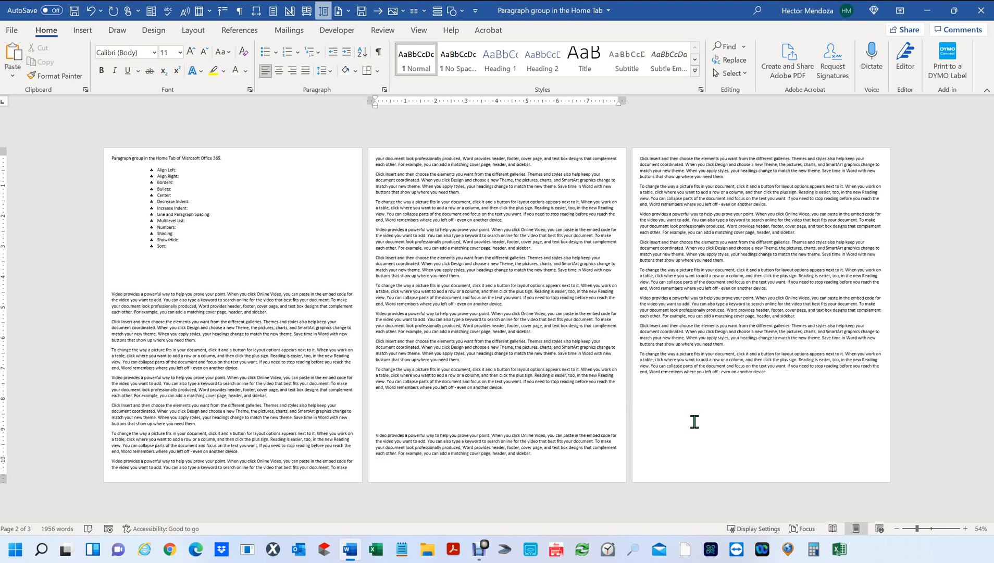
{"action": "key", "text": "Return"}
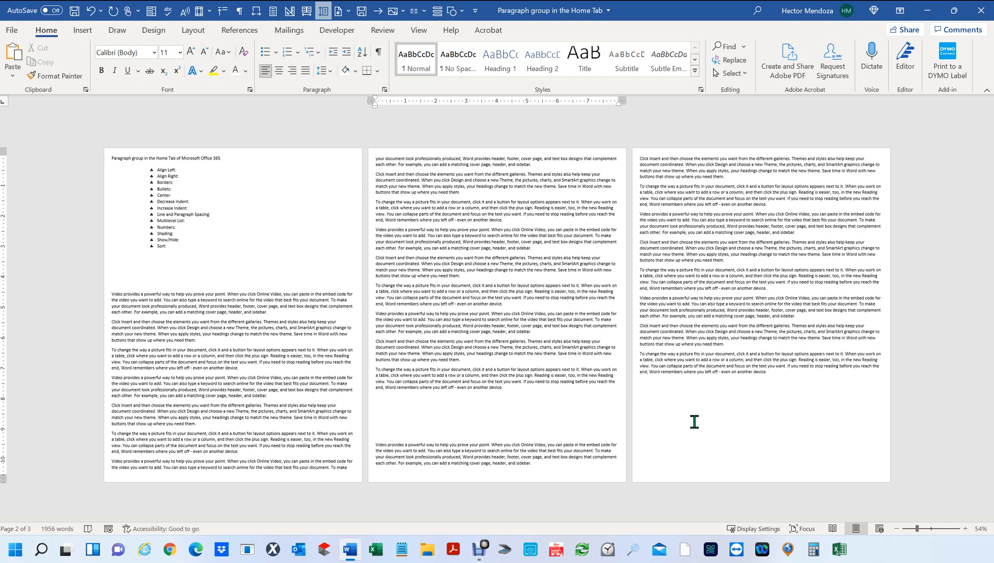
{"action": "key", "text": "Return"}
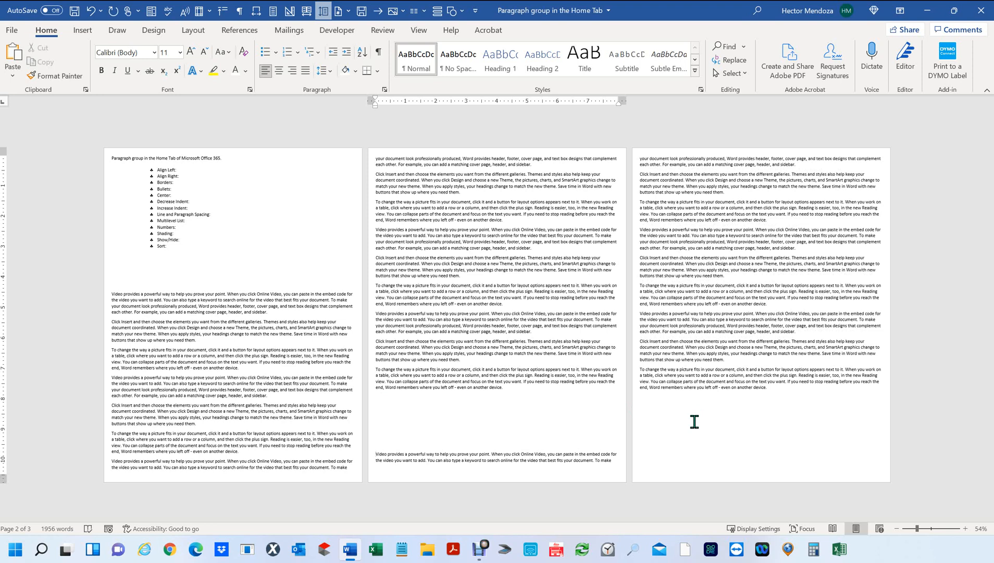
{"action": "key", "text": "Return"}
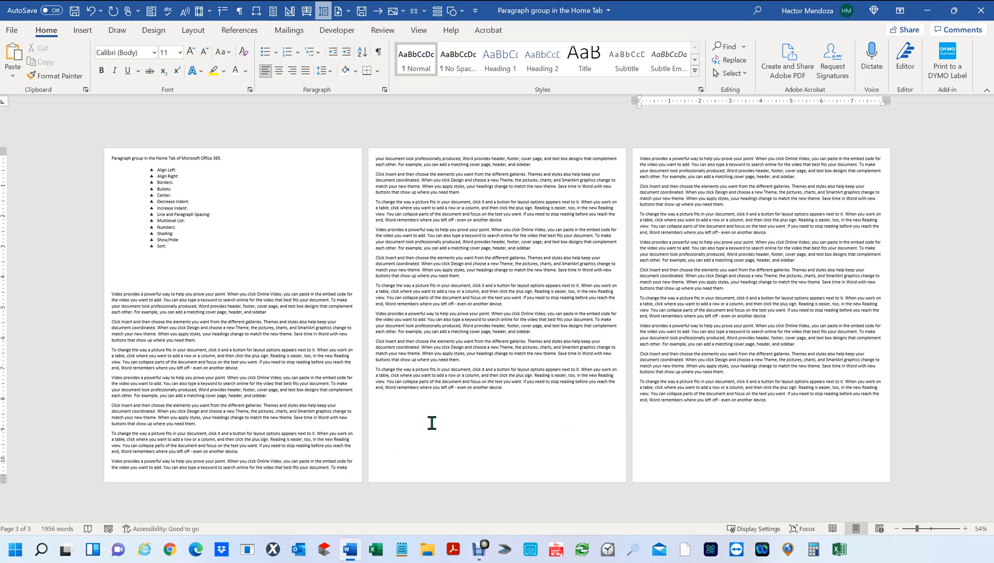
Add two more blank lines in the gap below the last text paragraph on page 2
{"action": "left_click", "coordinate": [390, 420]}
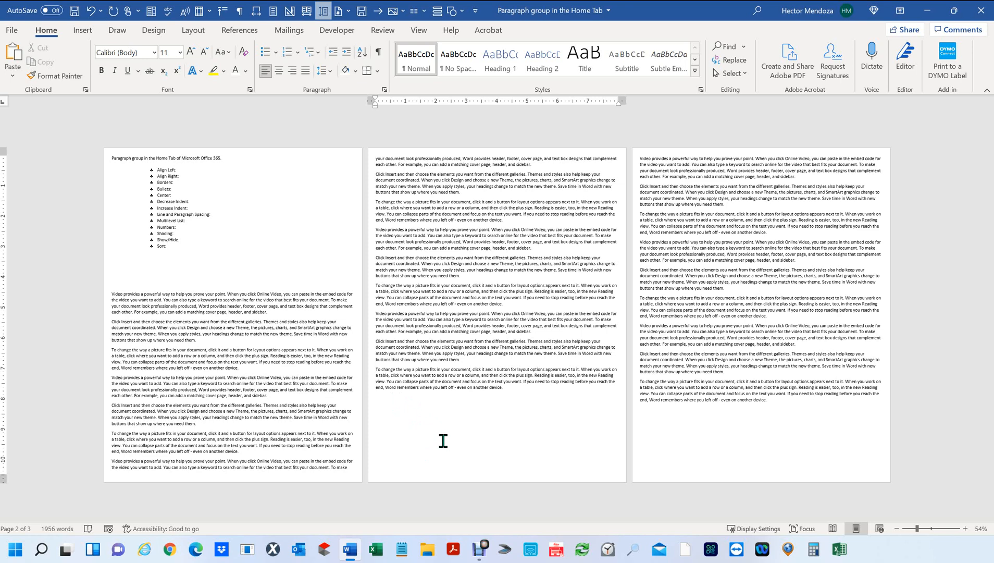
{"action": "key", "text": "Return"}
{"action": "key", "text": "Return"}
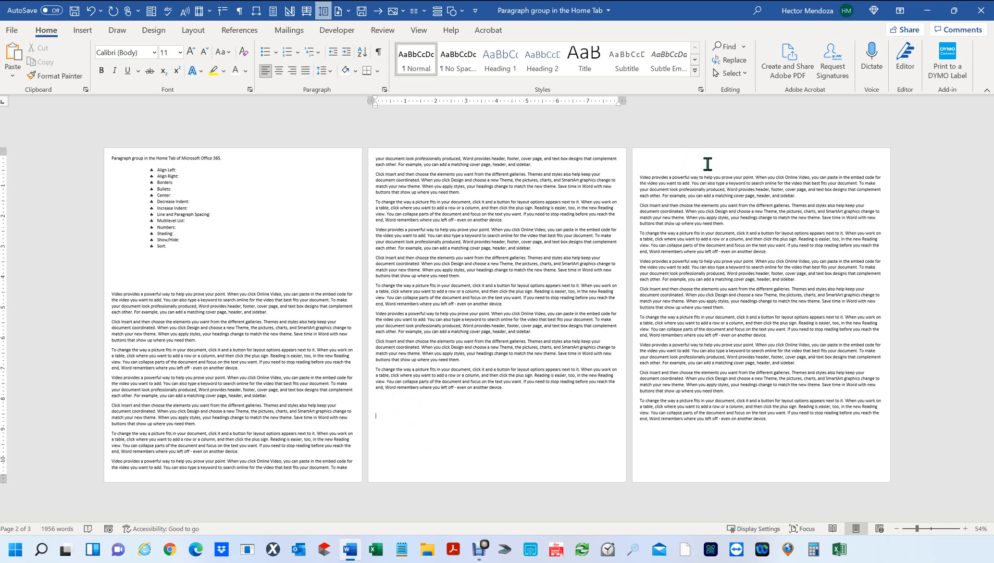
Add more blank lines in the gap below the last text paragraph on page 2
{"action": "key", "text": "Return"}
{"action": "key", "text": "Return"}
{"action": "key", "text": "Return"}
{"action": "key", "text": "Return"}
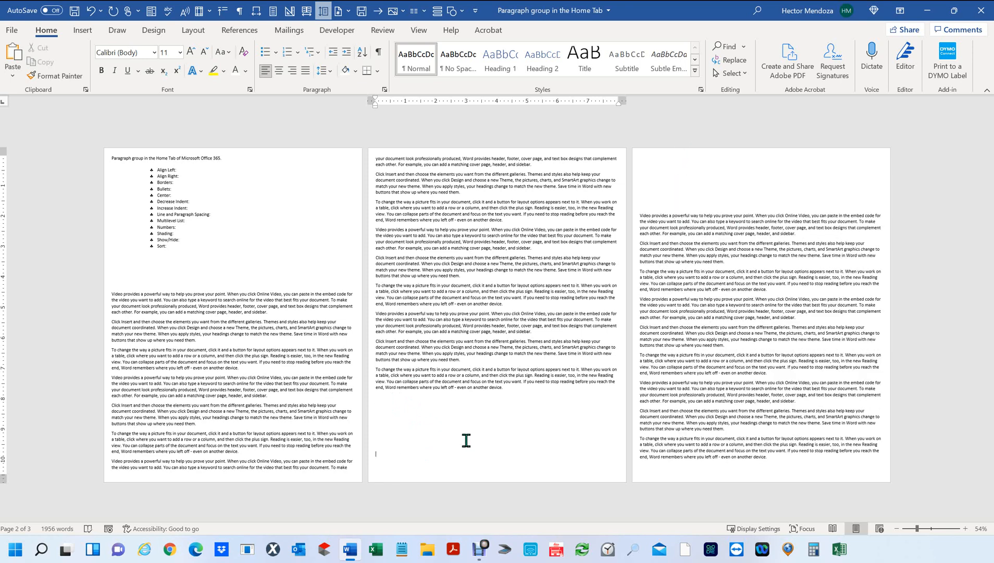
{"action": "key", "text": "Return"}
{"action": "scroll", "coordinate": [573, 261], "scroll_direction": "down", "scroll_amount": 2}
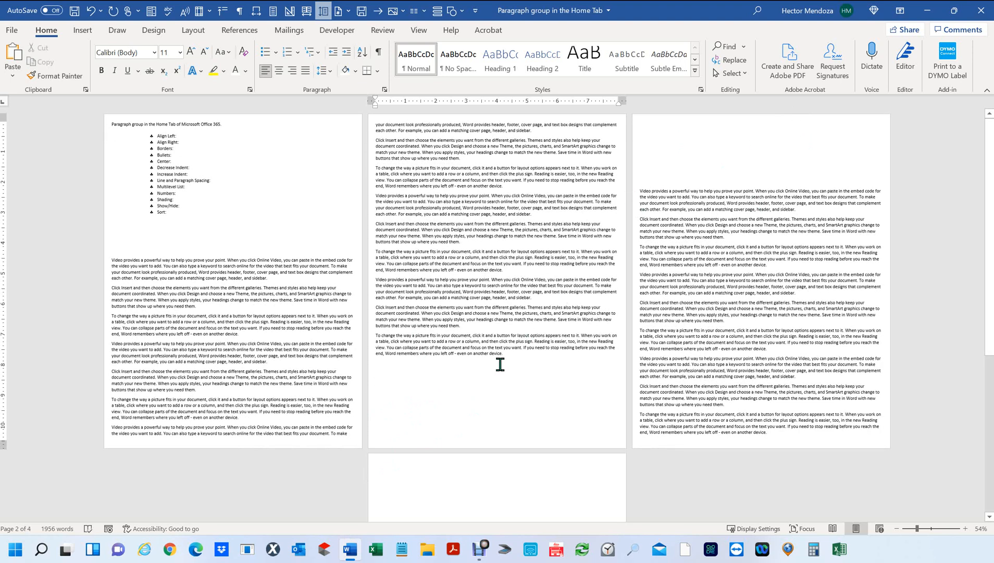
{"action": "scroll", "coordinate": [508, 373], "scroll_direction": "up", "scroll_amount": 2}
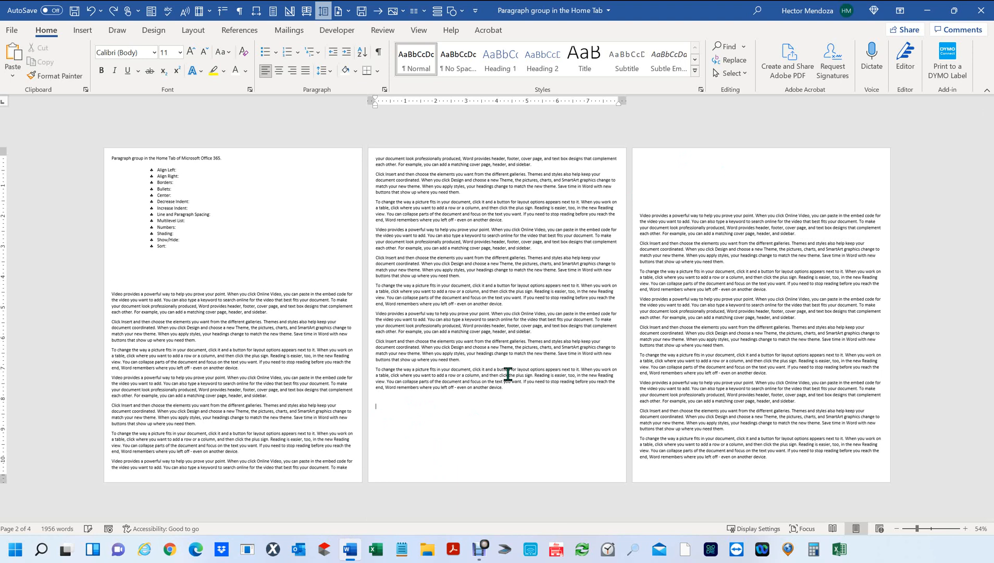
Undo the blank lines added on page 2 and the earlier deletion of text from page 3 to the document's end
{"action": "key", "text": "ctrl+z"}
{"action": "key", "text": "ctrl+z"}
{"action": "key", "text": "ctrl+z"}
{"action": "key", "text": "ctrl+z"}
{"action": "key", "text": "ctrl+z"}
{"action": "key", "text": "ctrl+z"}
{"action": "key", "text": "ctrl+z"}
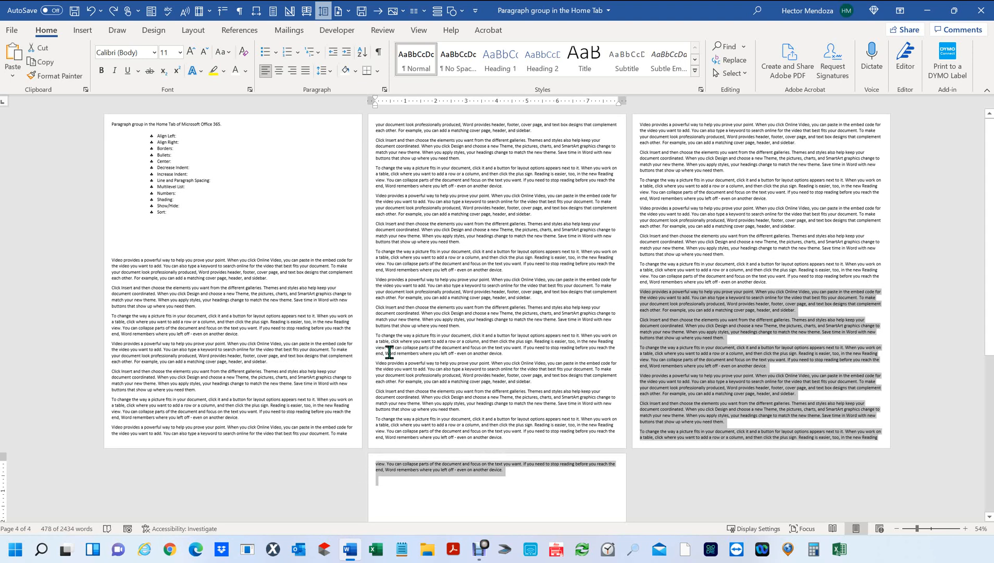
Turn on Page break before for the third "To change the way" paragraph on page 2
{"action": "left_click", "coordinate": [378, 336]}
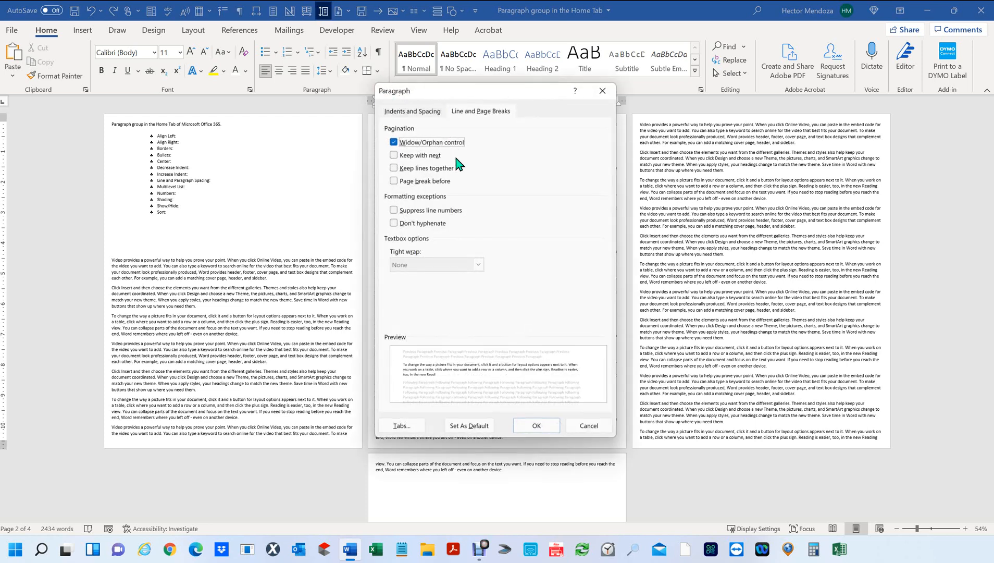
{"action": "left_click", "coordinate": [394, 181]}
{"action": "left_click", "coordinate": [536, 425]}
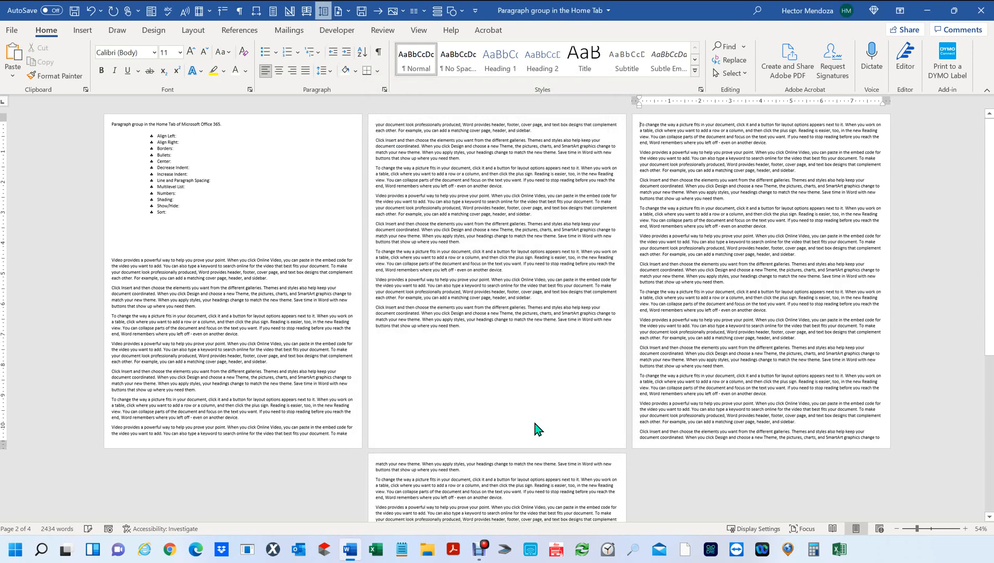
Insert blank lines in the gap below the last text paragraph on page 2 and show the formatting marks
{"action": "left_click", "coordinate": [416, 354]}
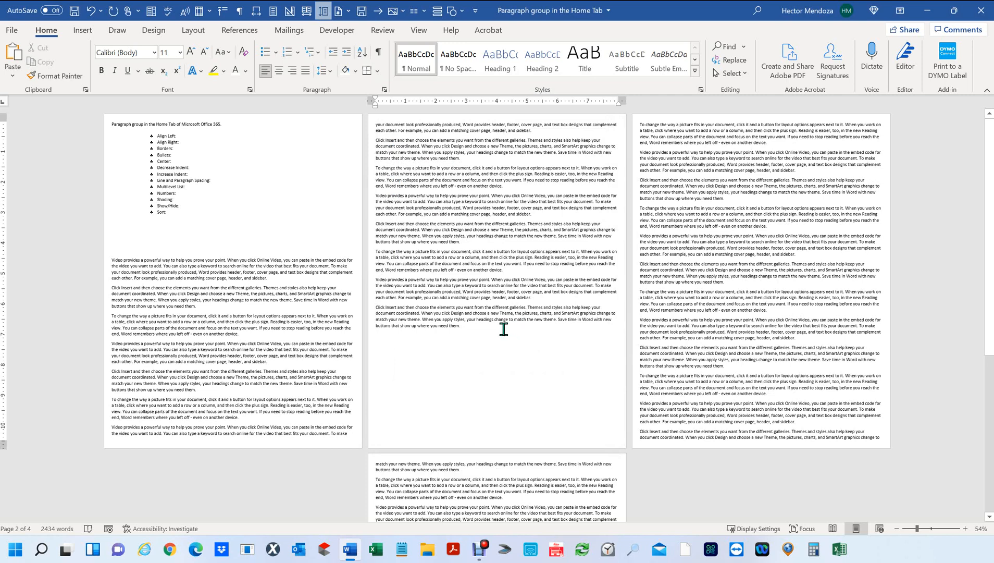
{"action": "key", "text": "Return"}
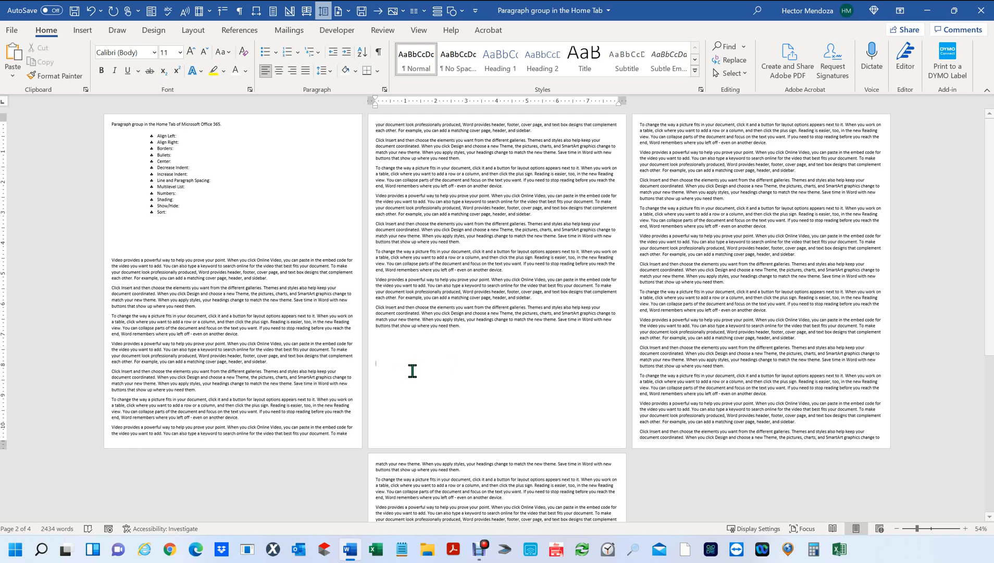
{"action": "left_click", "coordinate": [380, 52]}
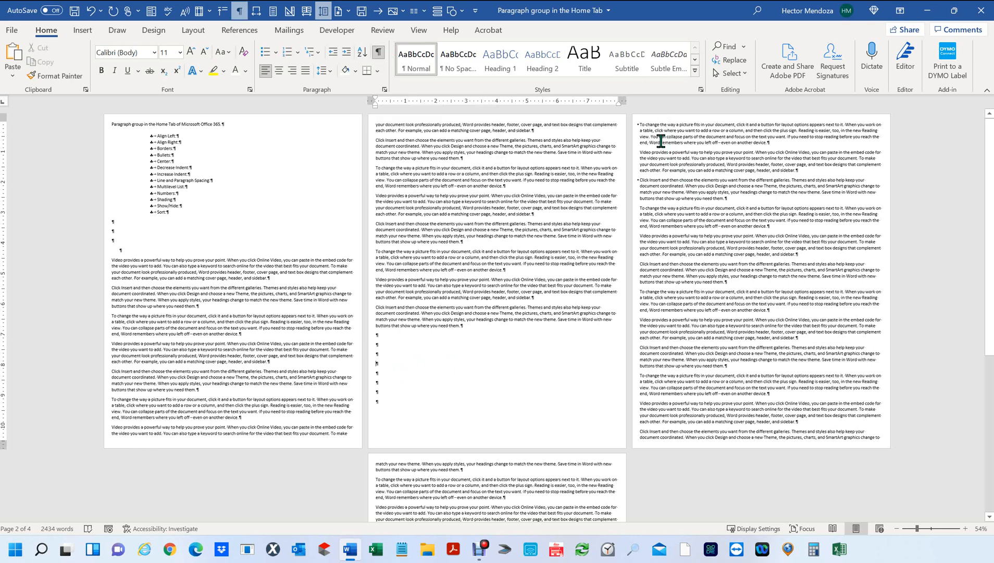
Examine the square marker beside the first paragraph on page 3 and check that paragraph's Line and Page Breaks settings
{"action": "scroll", "coordinate": [666, 151], "scroll_direction": "up", "scroll_amount": 2, "text": "ctrl"}
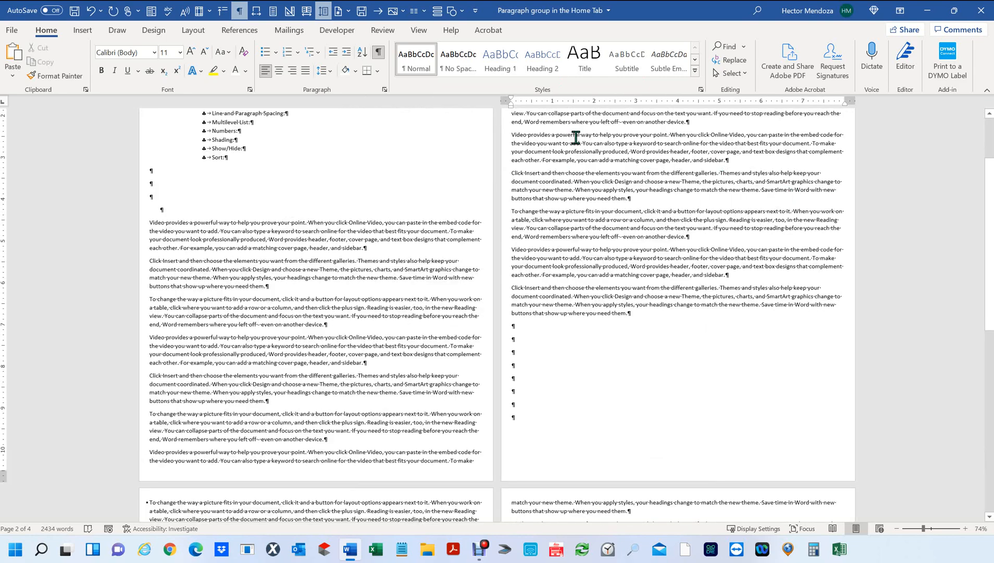
{"action": "scroll", "coordinate": [578, 157], "scroll_direction": "up", "scroll_amount": 3}
{"action": "scroll", "coordinate": [611, 392], "scroll_direction": "down", "scroll_amount": 5}
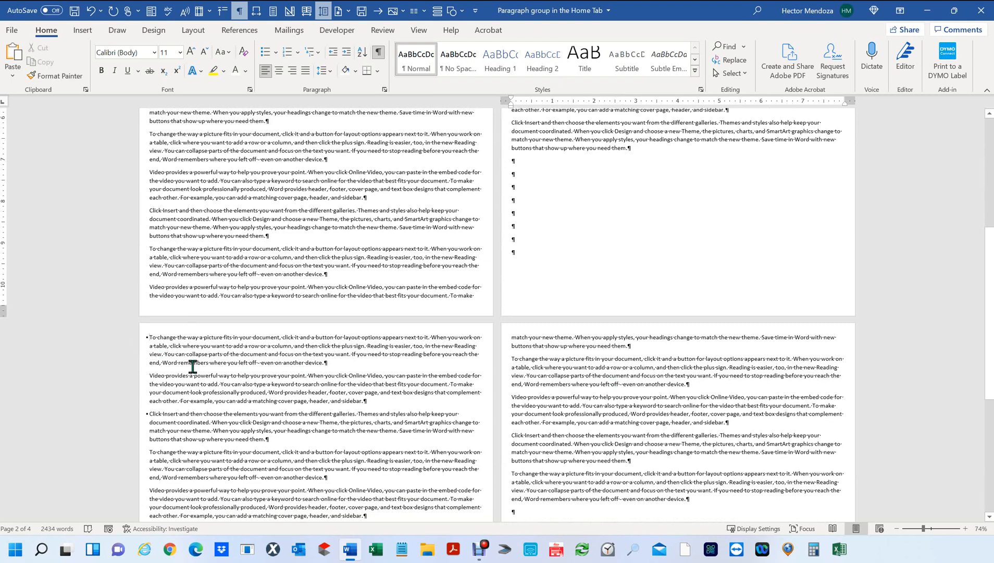
{"action": "left_click_drag", "start_coordinate": [149, 337], "coordinate": [198, 384]}
{"action": "scroll", "coordinate": [198, 384], "scroll_direction": "up", "scroll_amount": 5, "text": "ctrl"}
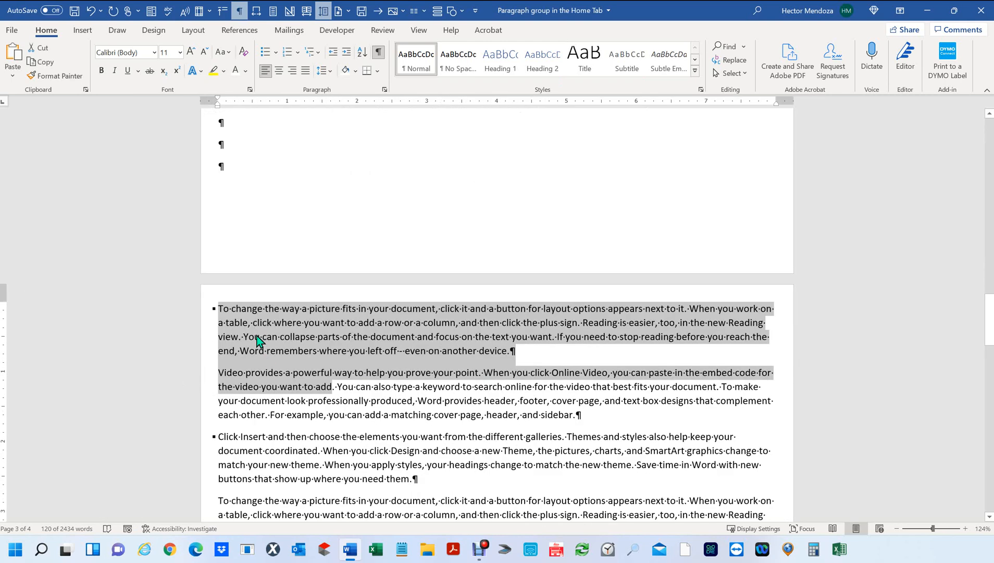
{"action": "left_click", "coordinate": [255, 336]}
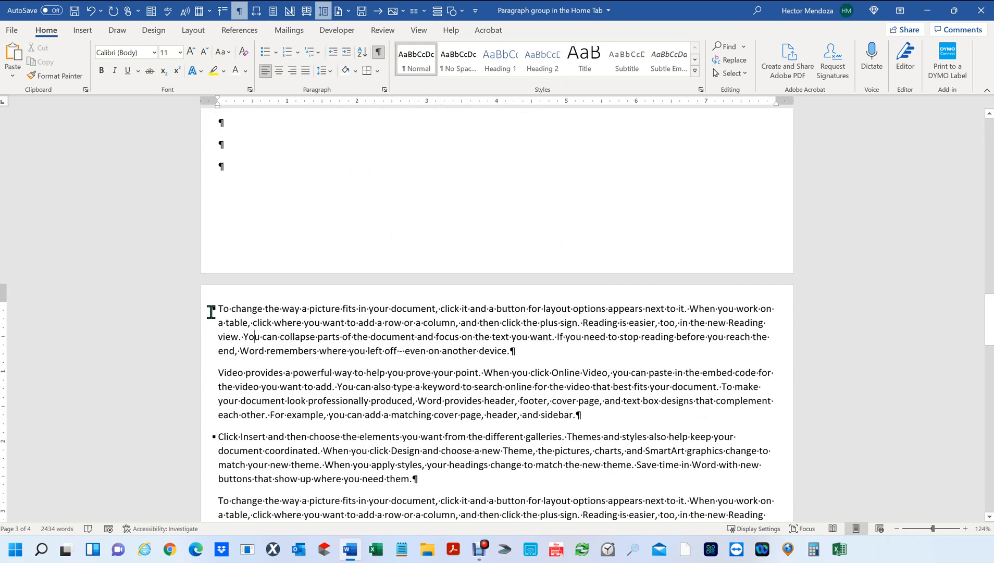
{"action": "left_click", "coordinate": [386, 89]}
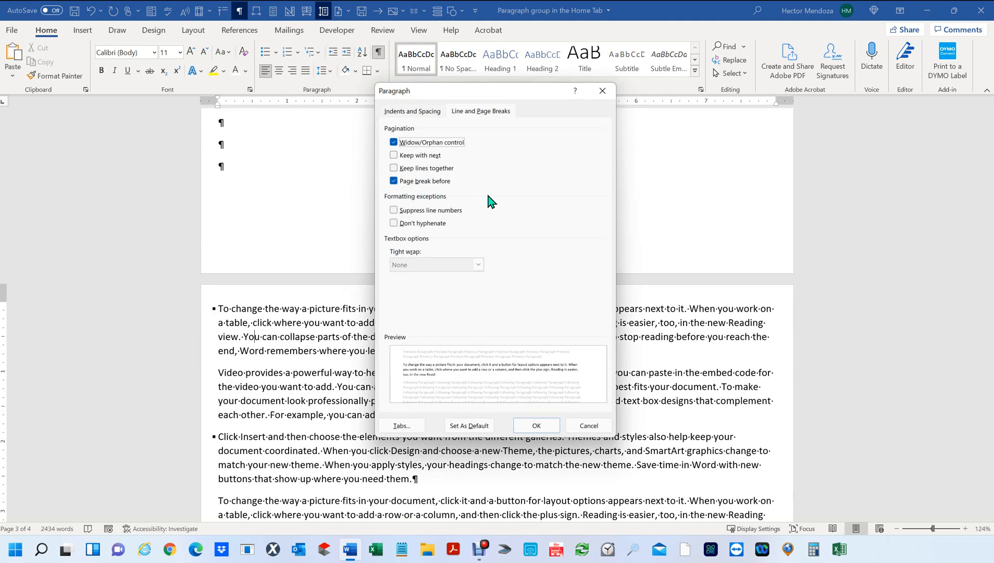
{"action": "left_click", "coordinate": [548, 425]}
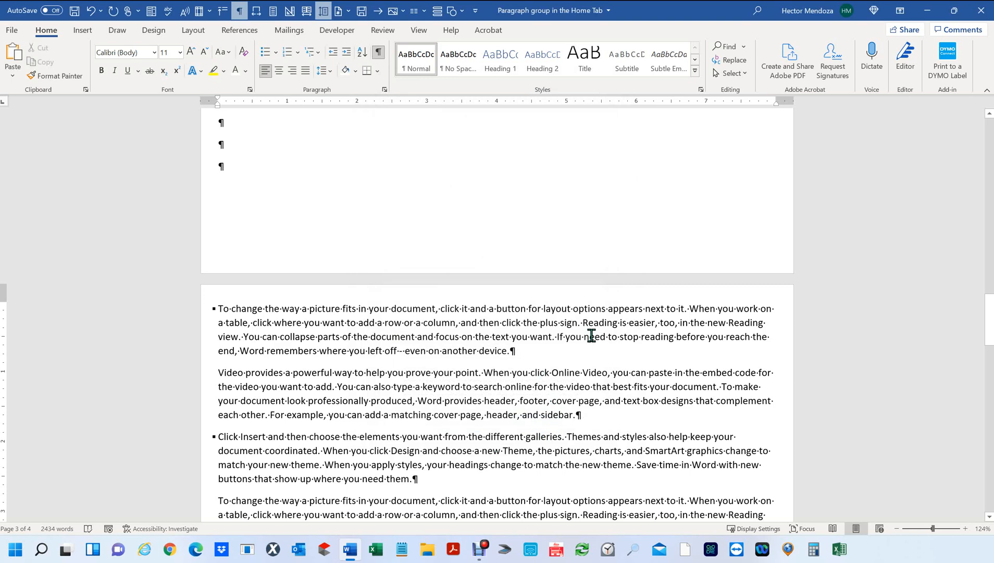
Copy the text from the second "Video provides" paragraph through the end of page 3 and paste it repeatedly at the document's end
{"action": "scroll", "coordinate": [589, 334], "scroll_direction": "down", "scroll_amount": 9}
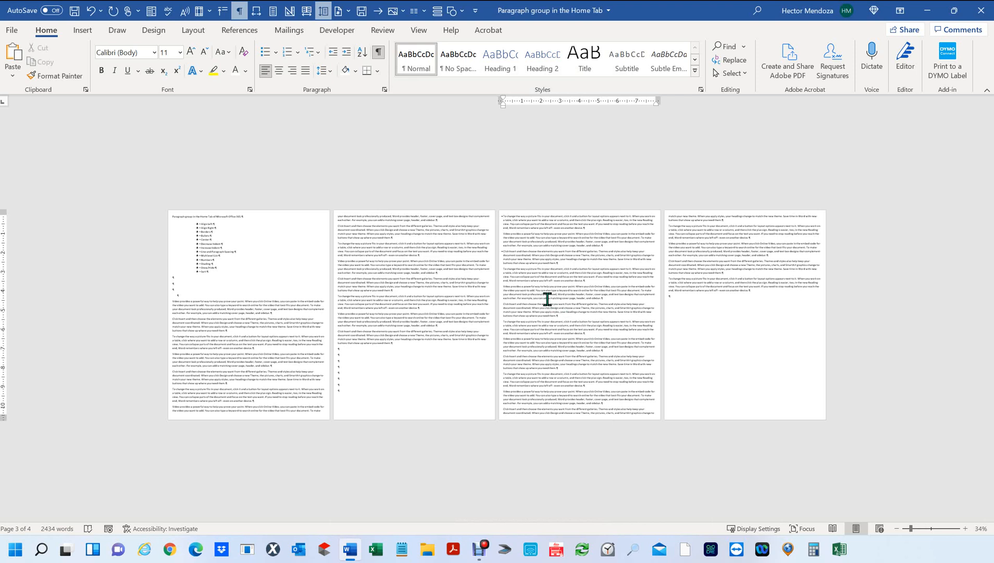
{"action": "left_click_drag", "start_coordinate": [506, 288], "coordinate": [625, 450]}
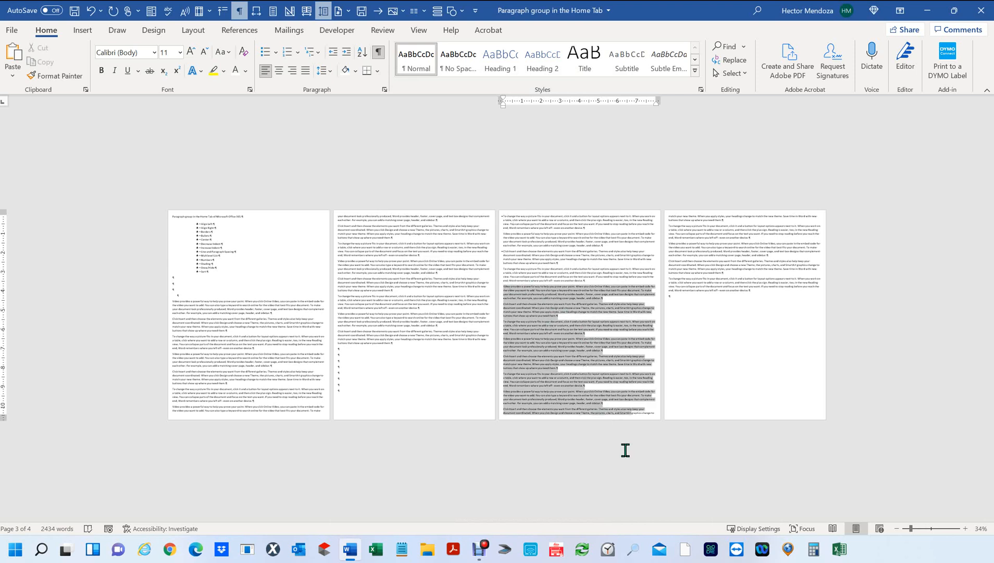
{"action": "left_click", "coordinate": [708, 317]}
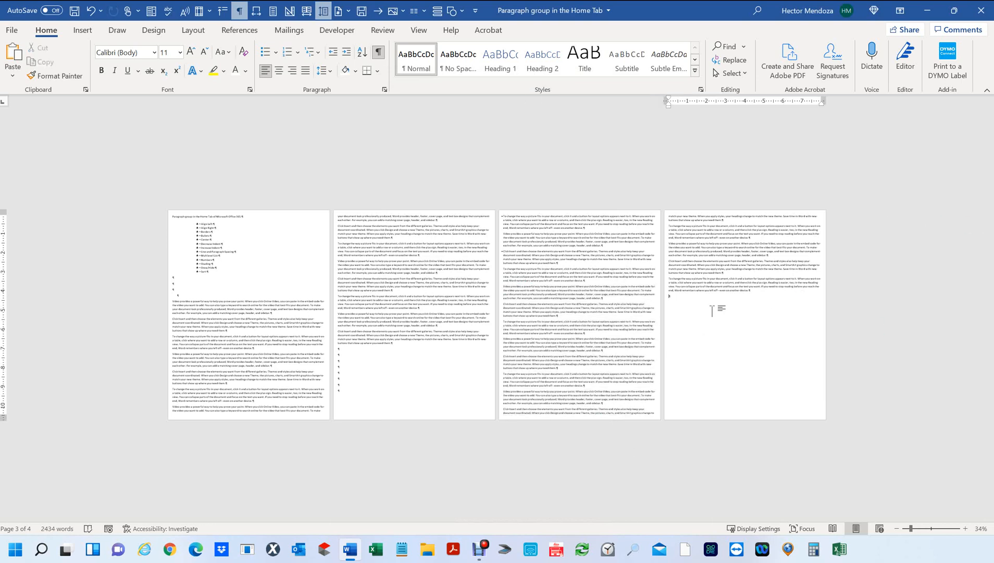
{"action": "key", "text": "ctrl+v"}
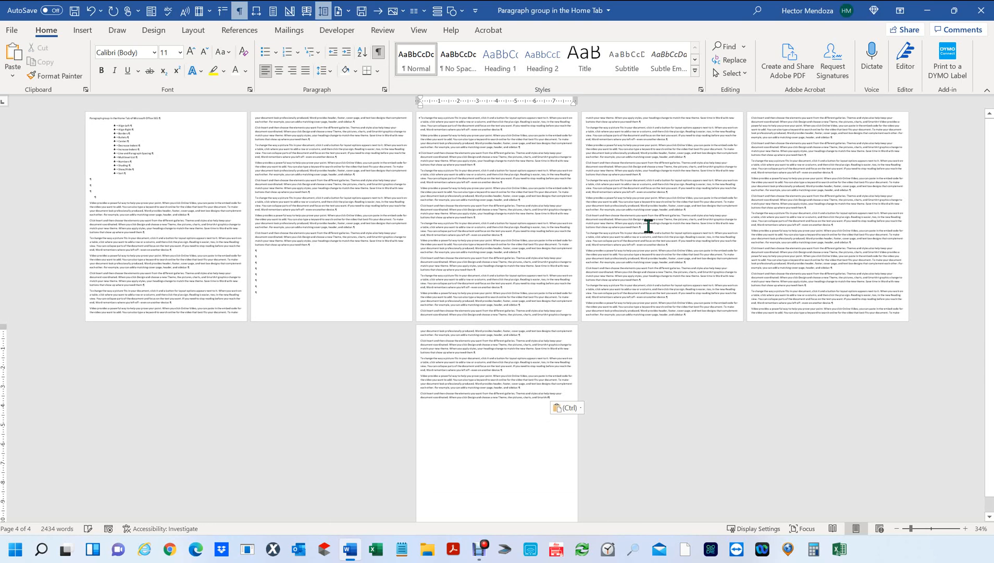
Review the pagination options of the first paragraph on page 3 without changing them
{"action": "scroll", "coordinate": [628, 202], "scroll_direction": "up", "scroll_amount": 6}
{"action": "scroll", "coordinate": [313, 319], "scroll_direction": "down", "scroll_amount": 10}
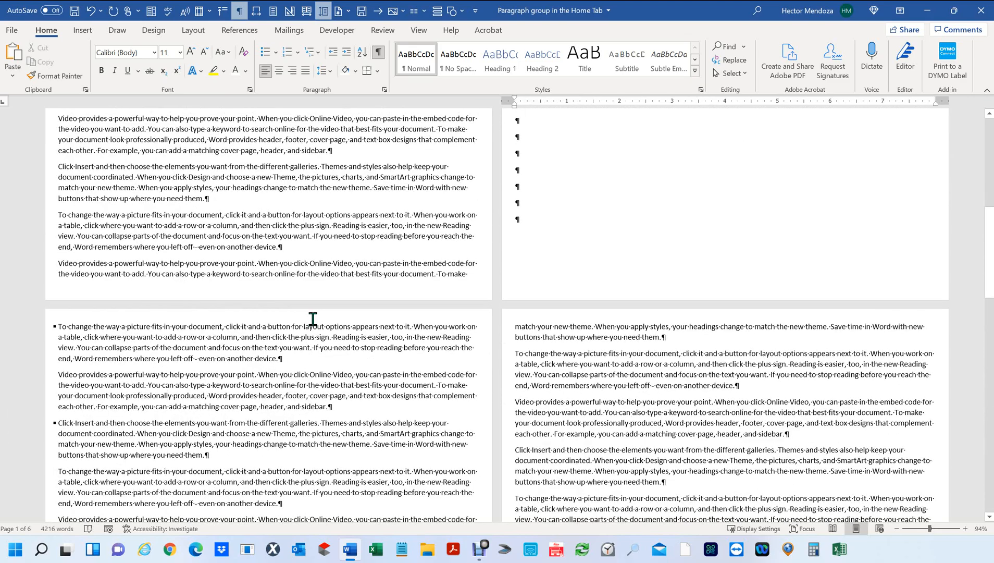
{"action": "left_click", "coordinate": [62, 327]}
{"action": "left_click", "coordinate": [385, 89]}
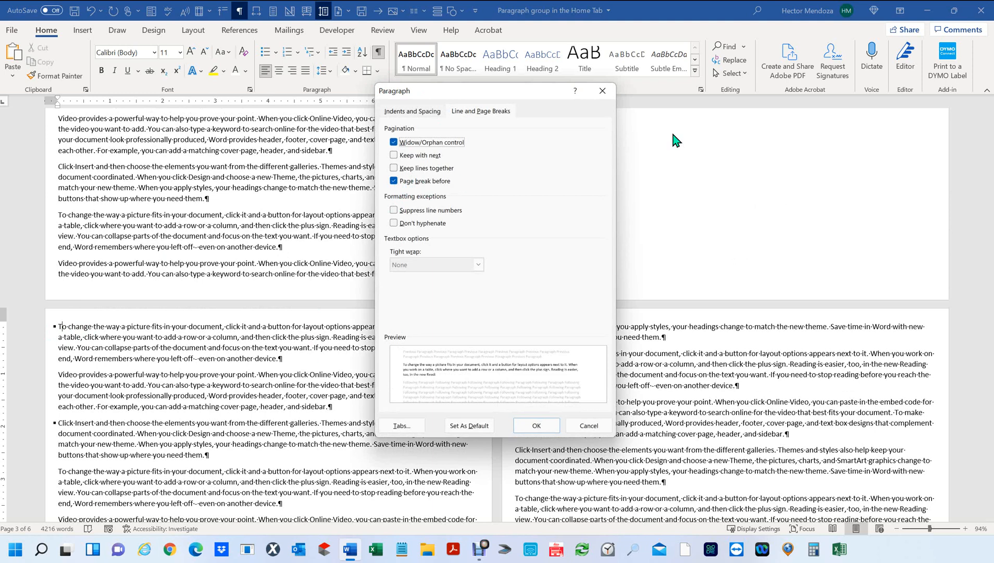
{"action": "left_click", "coordinate": [589, 426]}
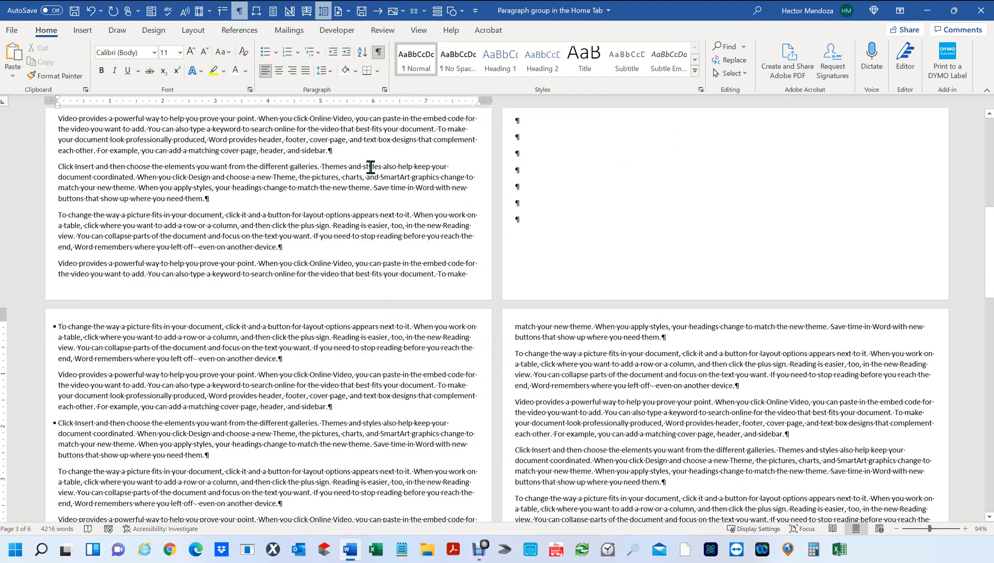
Insert a manual page break after "SmartArt graphics change to" in the last paragraph on page 3
{"action": "scroll", "coordinate": [371, 166], "scroll_direction": "down", "scroll_amount": 10}
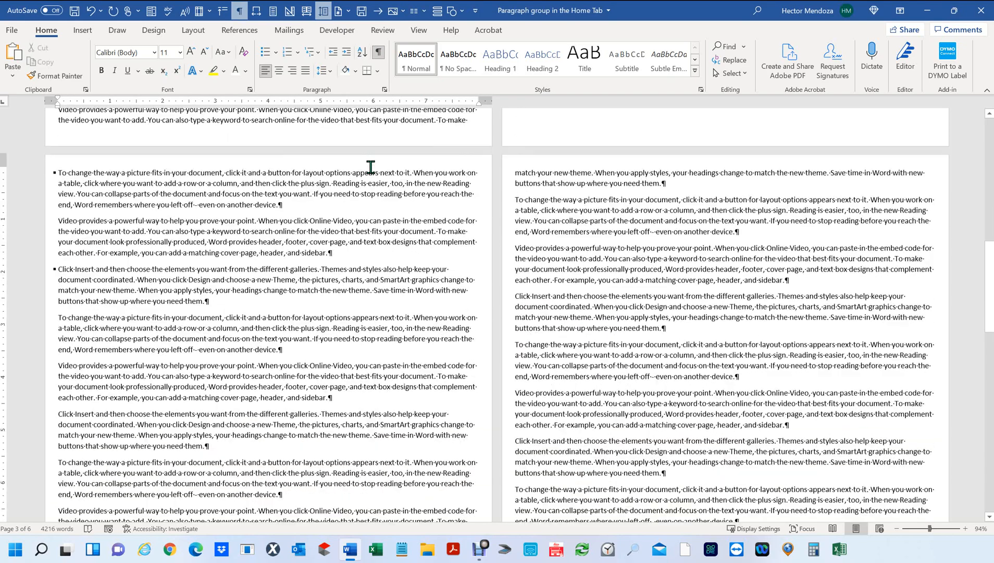
{"action": "scroll", "coordinate": [370, 166], "scroll_direction": "down", "scroll_amount": 5}
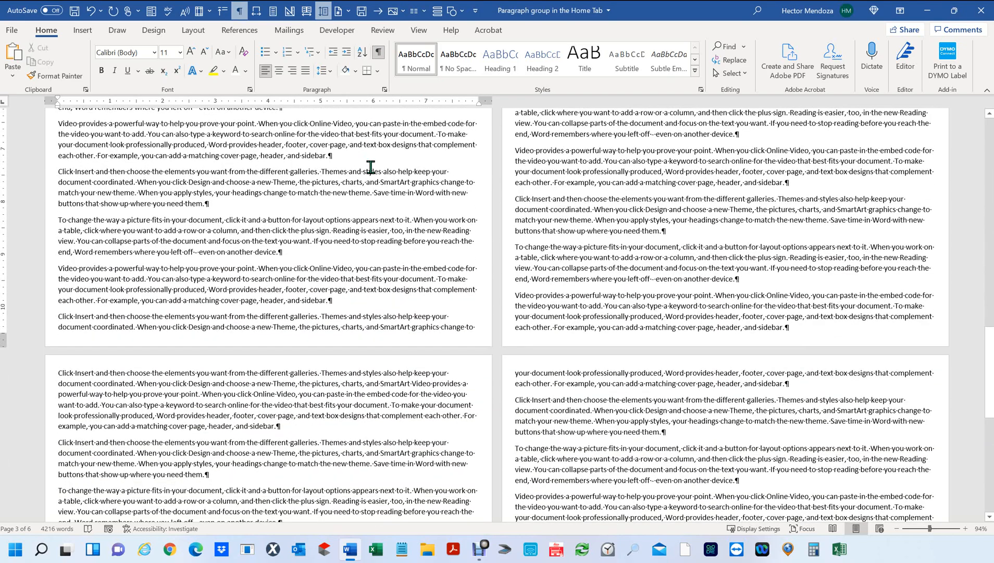
{"action": "left_click", "coordinate": [473, 329]}
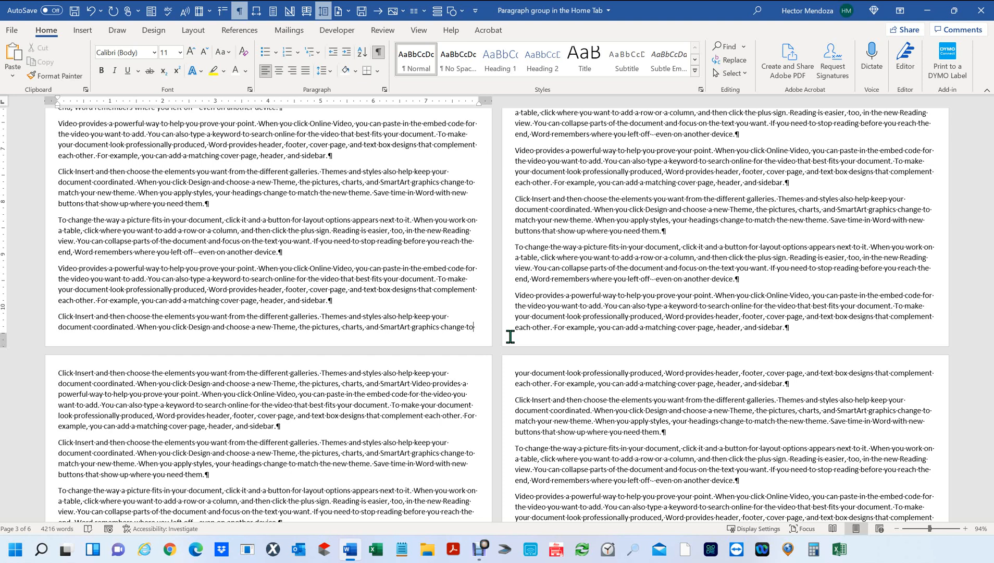
{"action": "key", "text": "Return"}
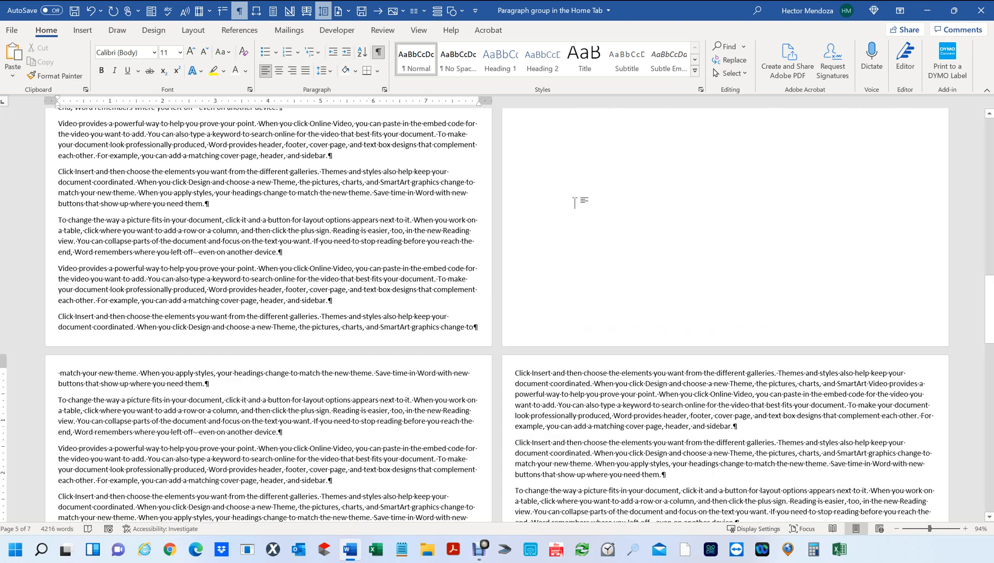
Remove the extra page by joining the page break on page 4 to the last line of page 3
{"action": "scroll", "coordinate": [577, 200], "scroll_direction": "up", "scroll_amount": 5}
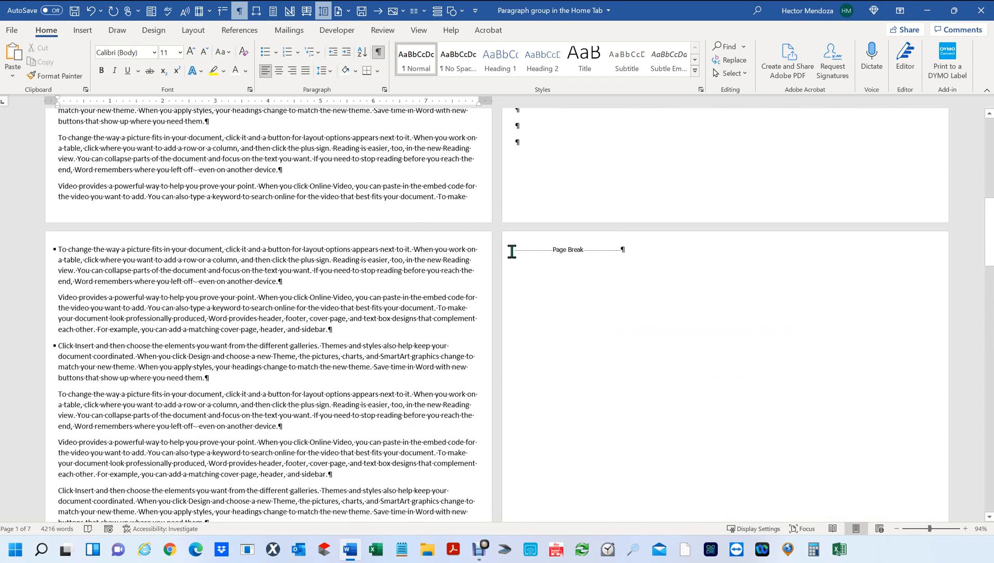
{"action": "left_click", "coordinate": [512, 250]}
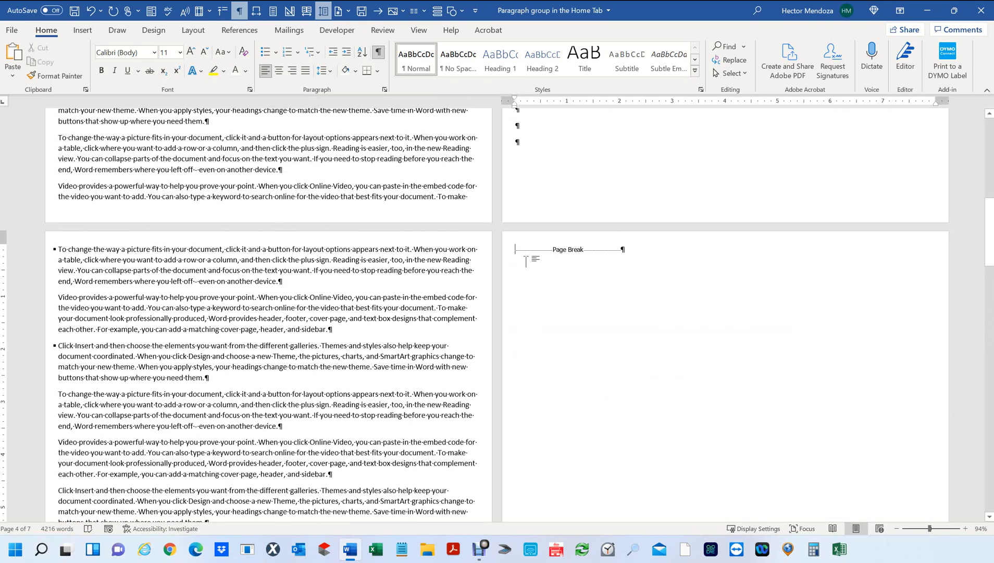
{"action": "key", "text": "Delete"}
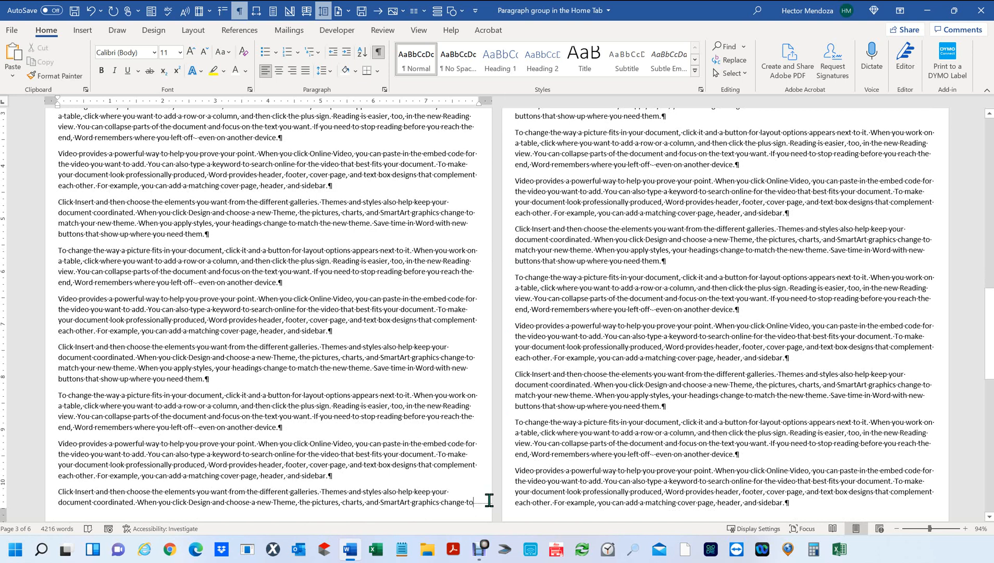
Delete three paragraphs on page 3, from the second "To change the way" paragraph through the following "Click Insert" paragraph
{"action": "scroll", "coordinate": [661, 407], "scroll_direction": "up", "scroll_amount": 15}
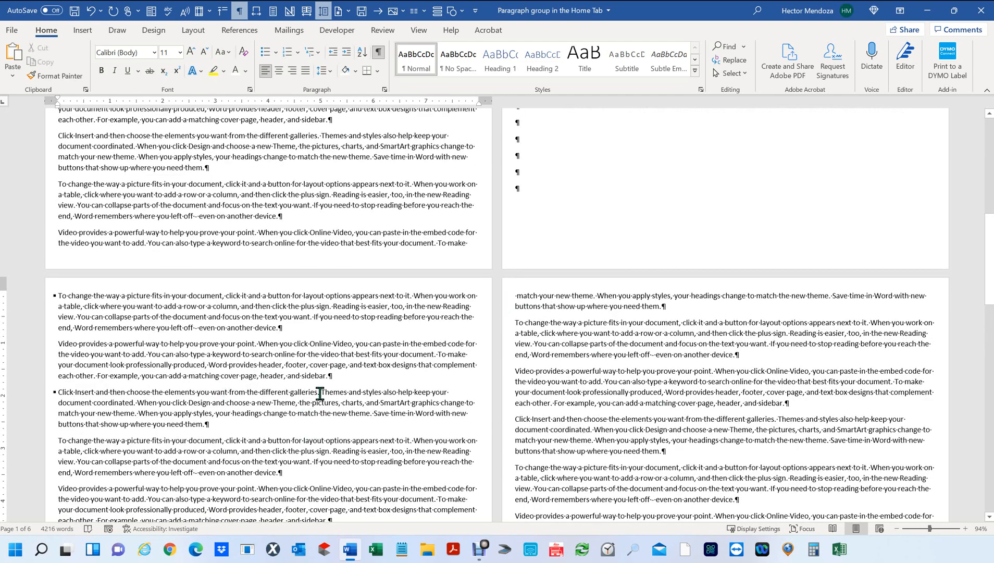
{"action": "scroll", "coordinate": [586, 348], "scroll_direction": "down", "scroll_amount": 3}
{"action": "scroll", "coordinate": [585, 348], "scroll_direction": "down", "scroll_amount": 2, "text": "ctrl"}
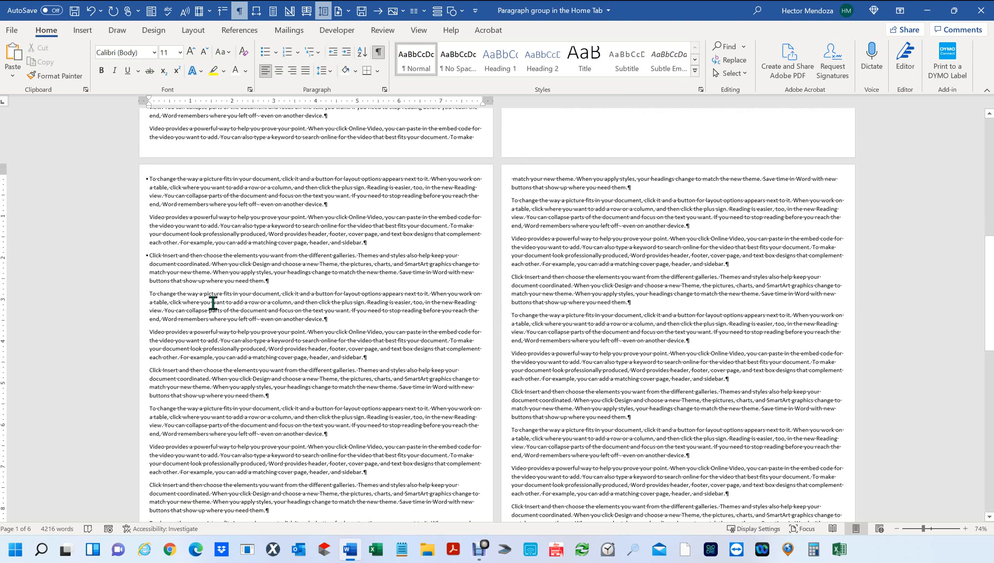
{"action": "left_click", "coordinate": [151, 293]}
{"action": "left_click_drag", "start_coordinate": [211, 313], "coordinate": [289, 395]}
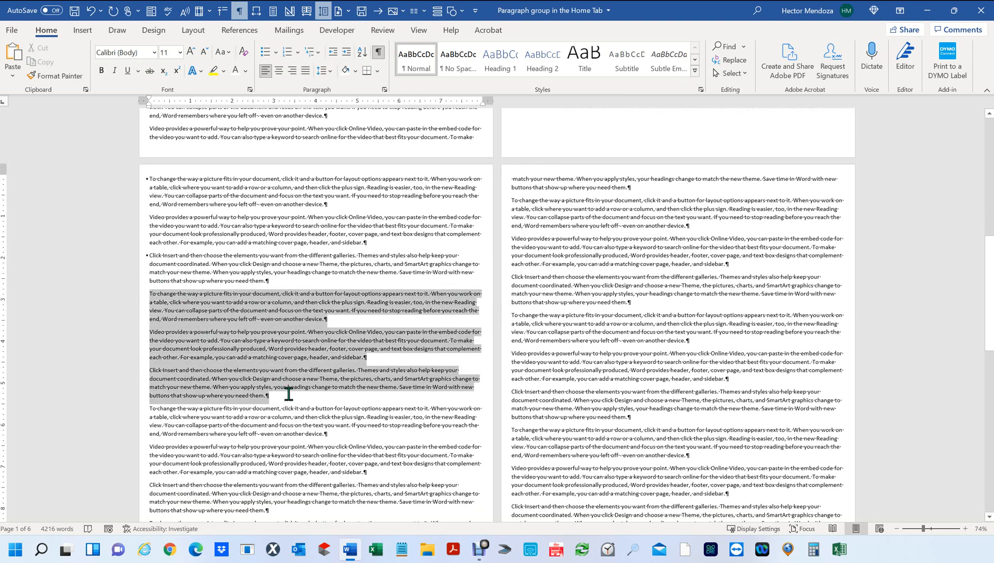
{"action": "key", "text": "Delete"}
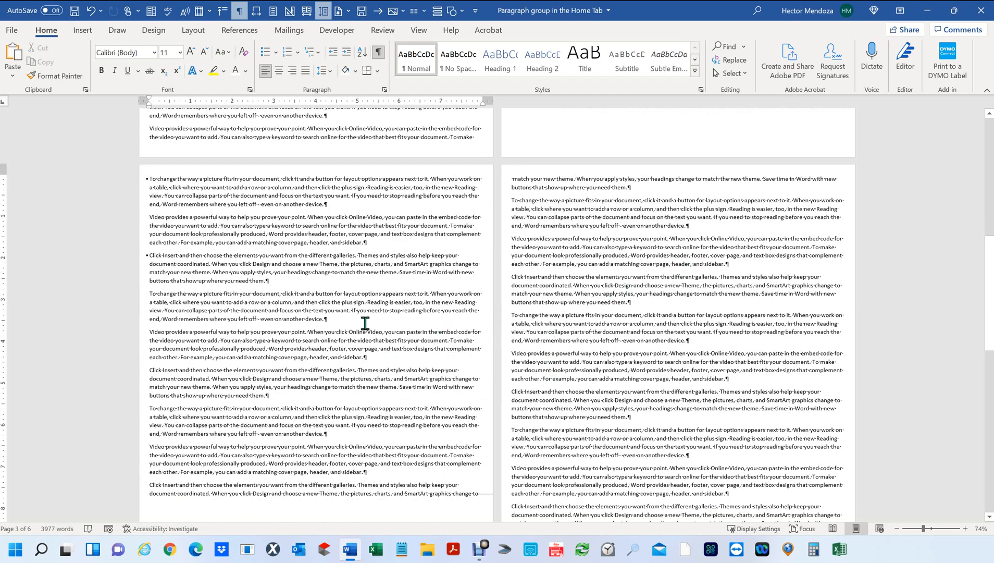
Undo the deletion of the three paragraphs on page 3
{"action": "key", "text": "ctrl+z"}
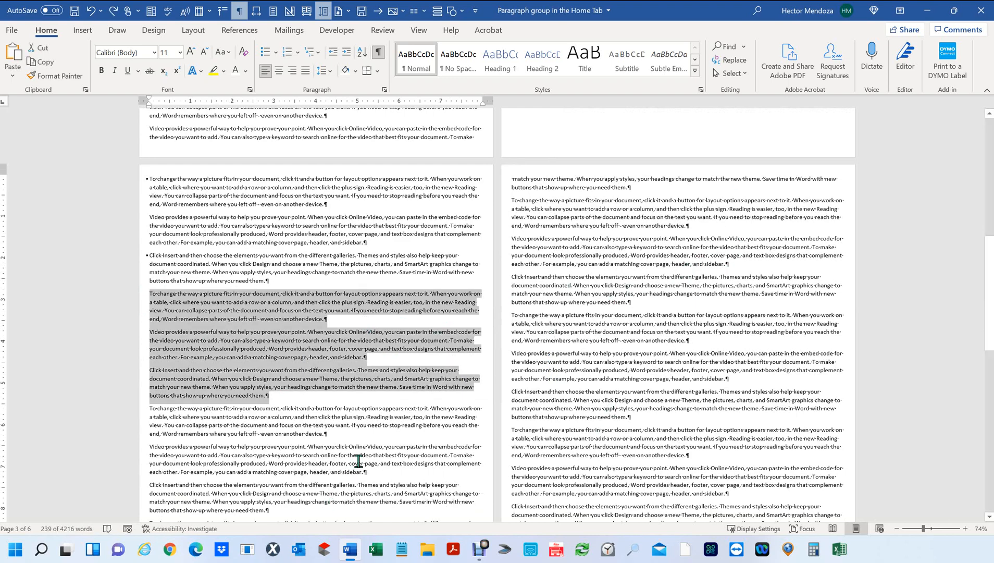
{"action": "scroll", "coordinate": [463, 488], "scroll_direction": "down", "scroll_amount": 2}
{"action": "scroll", "coordinate": [421, 505], "scroll_direction": "down", "scroll_amount": 3}
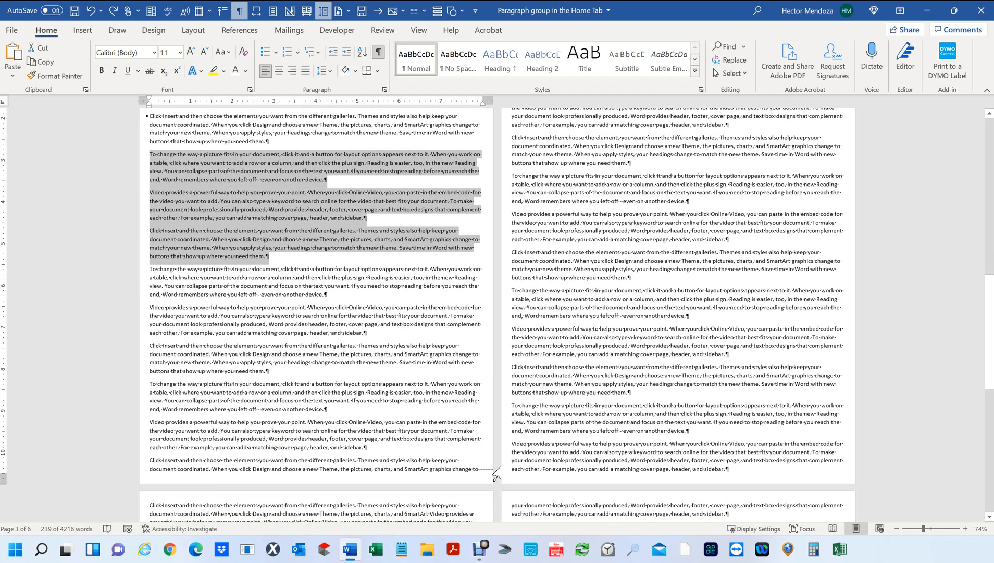
Turn on Don't hyphenate for the page 2 text from "produced, Word provides header" through "match your new theme" in the last Click Insert paragraph
{"action": "scroll", "coordinate": [624, 393], "scroll_direction": "up", "scroll_amount": 10}
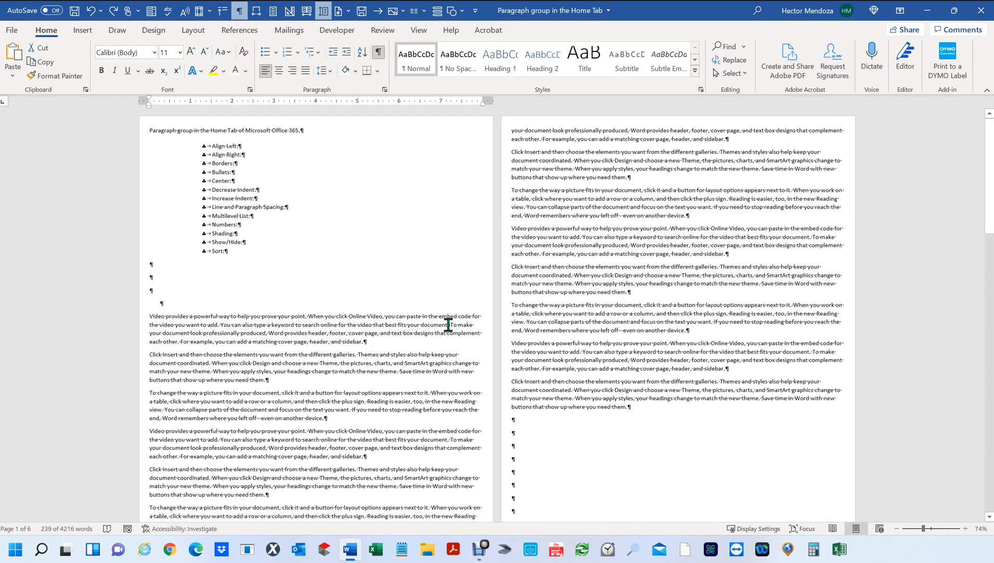
{"action": "scroll", "coordinate": [448, 324], "scroll_direction": "down", "scroll_amount": 3}
{"action": "scroll", "coordinate": [449, 324], "scroll_direction": "down", "scroll_amount": 5}
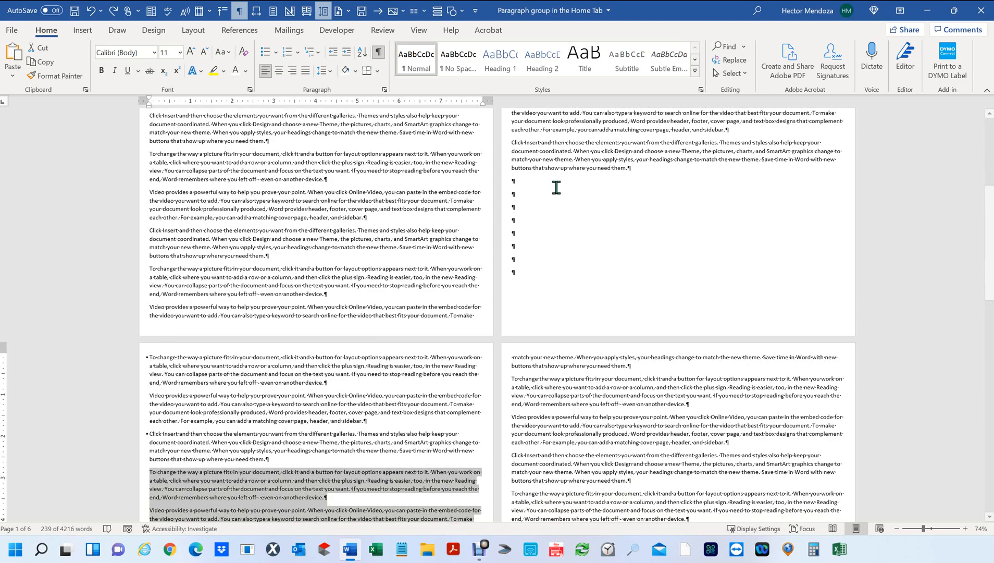
{"action": "left_click_drag", "start_coordinate": [572, 159], "coordinate": [600, 116]}
{"action": "scroll", "coordinate": [613, 321], "scroll_direction": "up", "scroll_amount": 6, "text": "ctrl"}
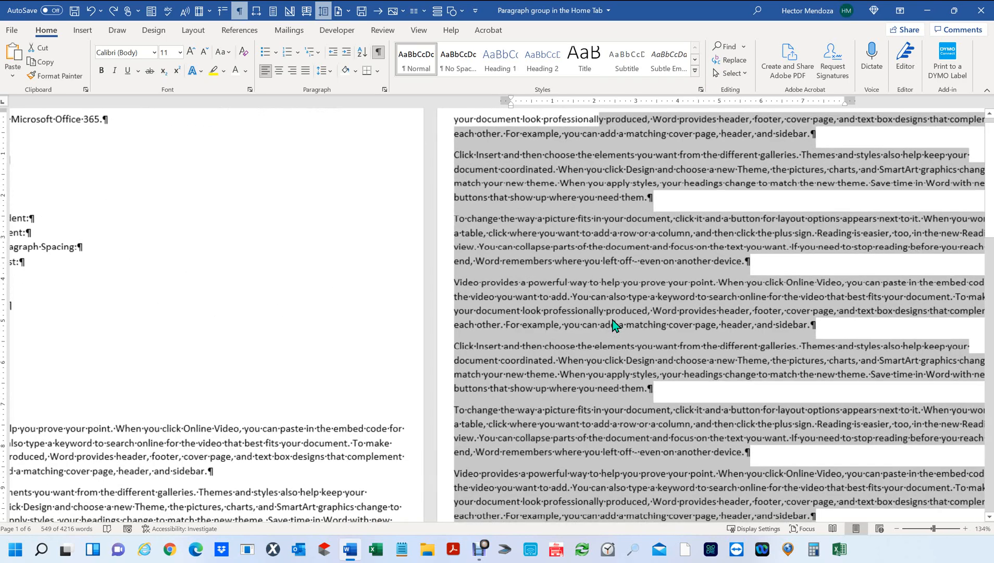
{"action": "scroll", "coordinate": [613, 325], "scroll_direction": "down", "scroll_amount": 5, "text": "ctrl"}
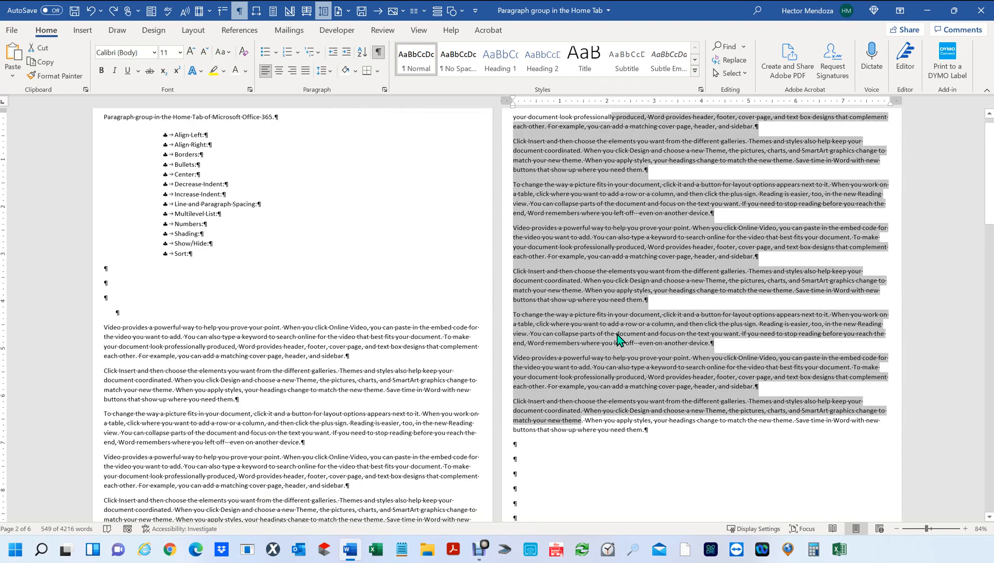
{"action": "scroll", "coordinate": [618, 339], "scroll_direction": "down", "scroll_amount": 7}
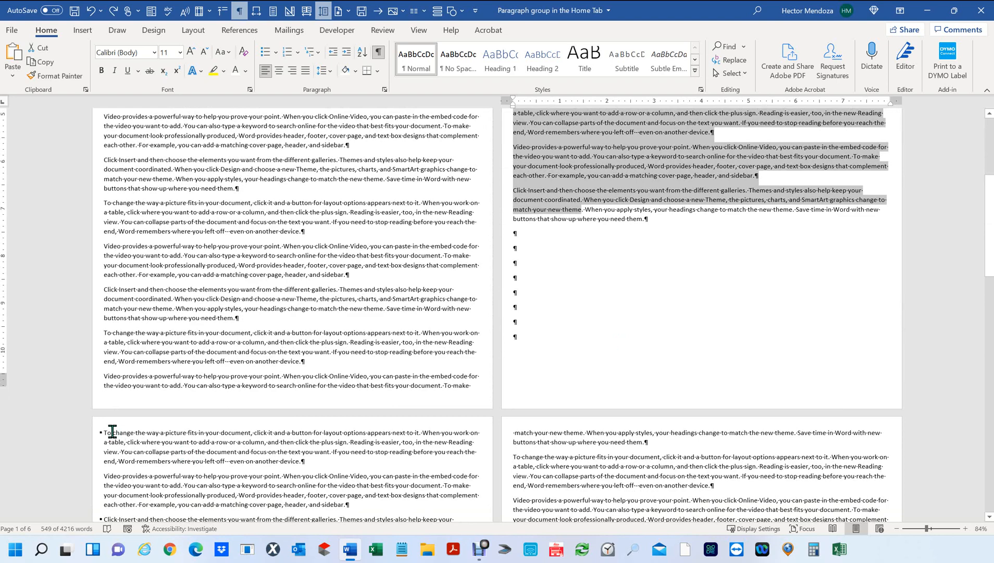
{"action": "scroll", "coordinate": [112, 431], "scroll_direction": "down", "scroll_amount": 2}
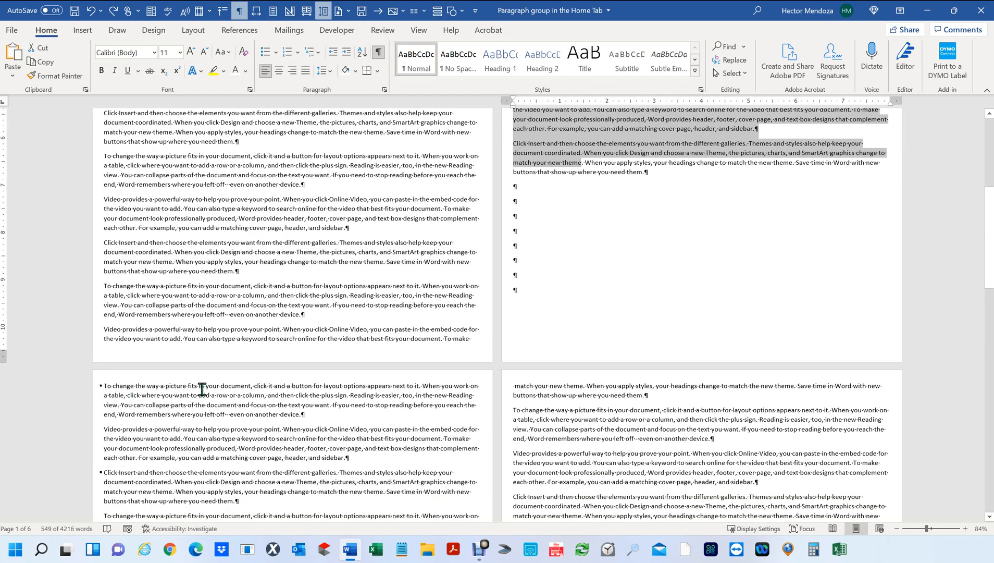
{"action": "scroll", "coordinate": [479, 388], "scroll_direction": "down", "scroll_amount": 8}
{"action": "scroll", "coordinate": [479, 388], "scroll_direction": "down", "scroll_amount": 10}
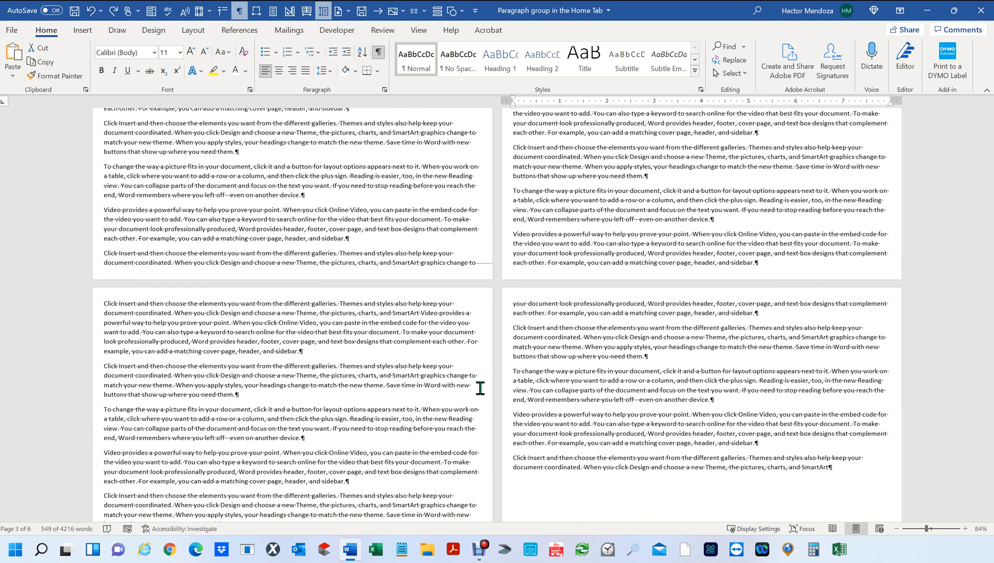
{"action": "left_click", "coordinate": [384, 89]}
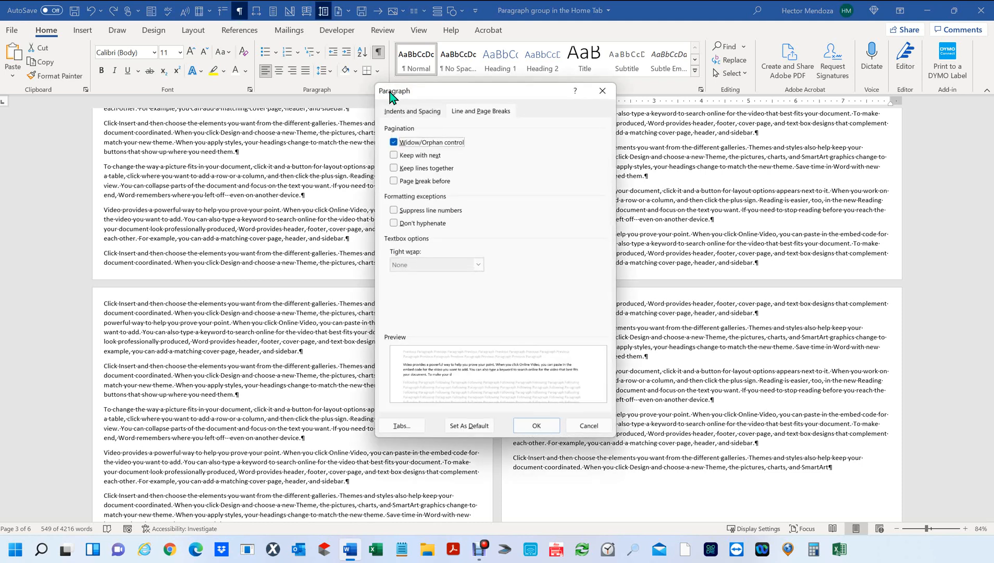
{"action": "left_click", "coordinate": [394, 224]}
{"action": "left_click", "coordinate": [540, 425]}
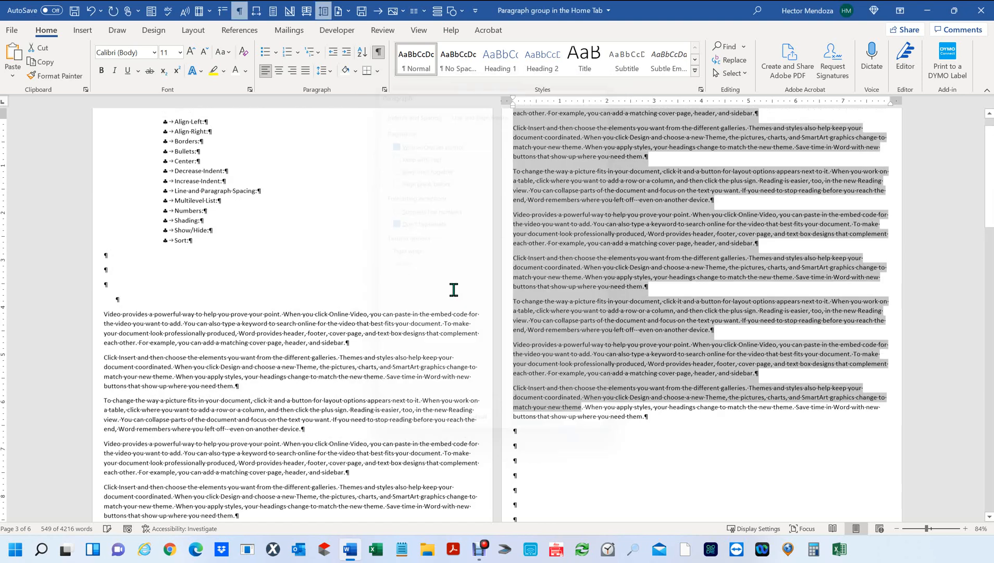
Turn off Don't hyphenate for the first "Click Insert" and first "To change the way" paragraphs on page 2
{"action": "scroll", "coordinate": [873, 234], "scroll_direction": "up", "scroll_amount": 8, "text": "ctrl"}
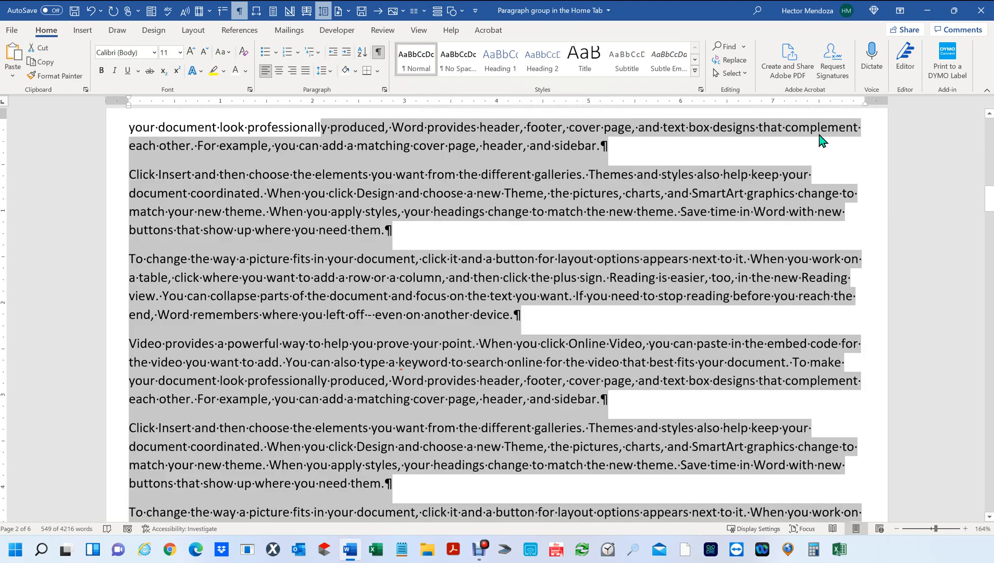
{"action": "left_click", "coordinate": [818, 135]}
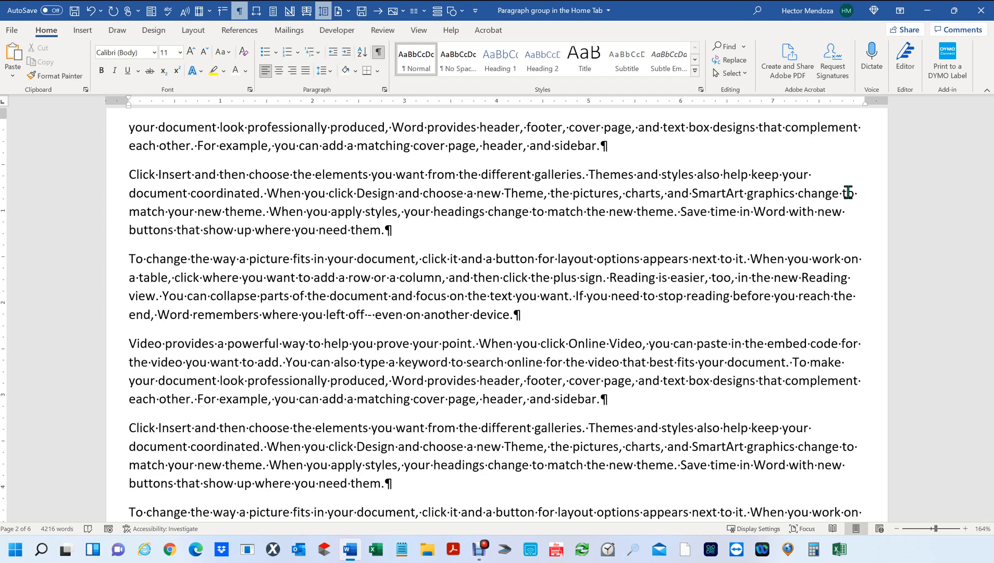
{"action": "scroll", "coordinate": [766, 285], "scroll_direction": "down", "scroll_amount": 4, "text": "ctrl"}
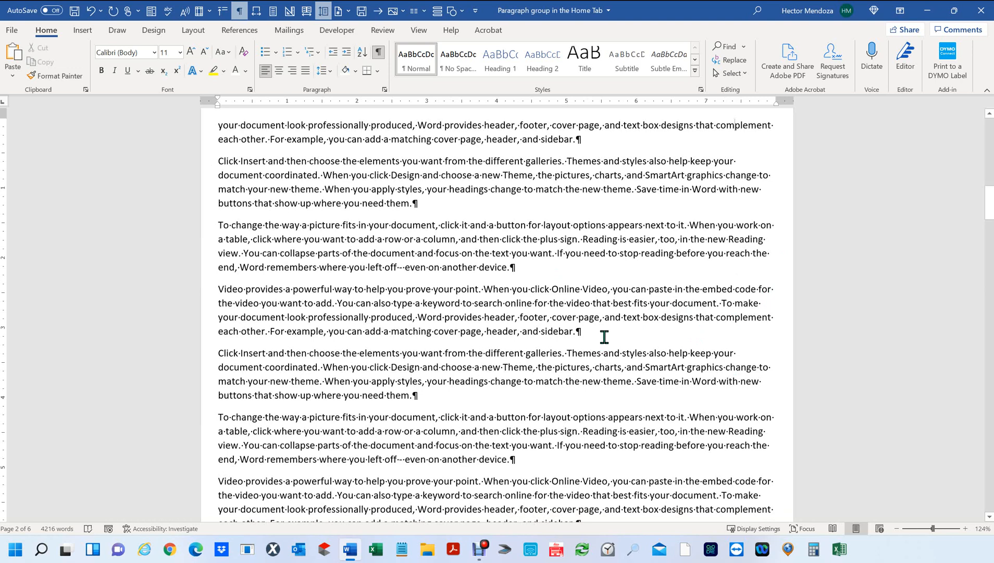
{"action": "scroll", "coordinate": [604, 336], "scroll_direction": "down", "scroll_amount": 1}
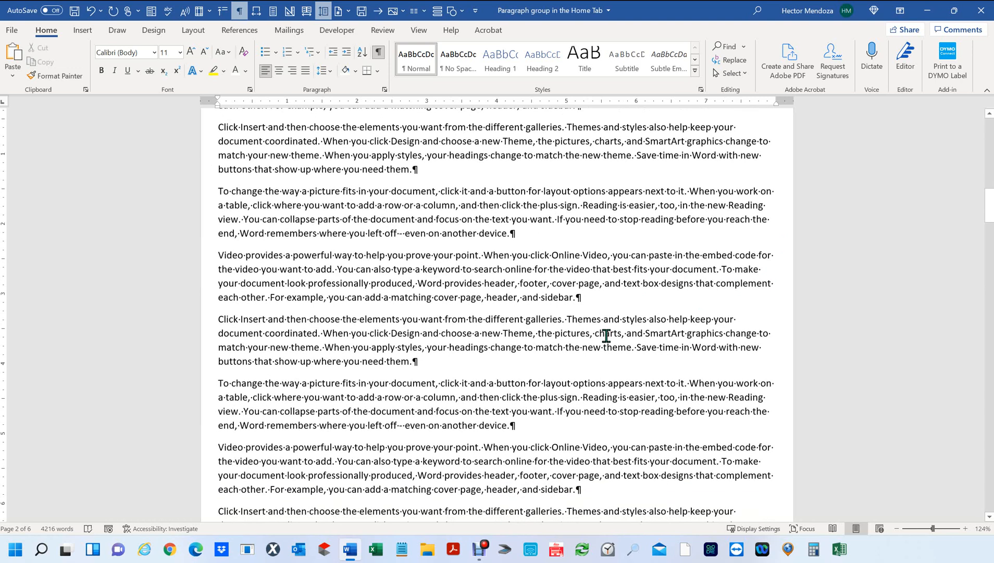
{"action": "scroll", "coordinate": [605, 336], "scroll_direction": "up", "scroll_amount": 2}
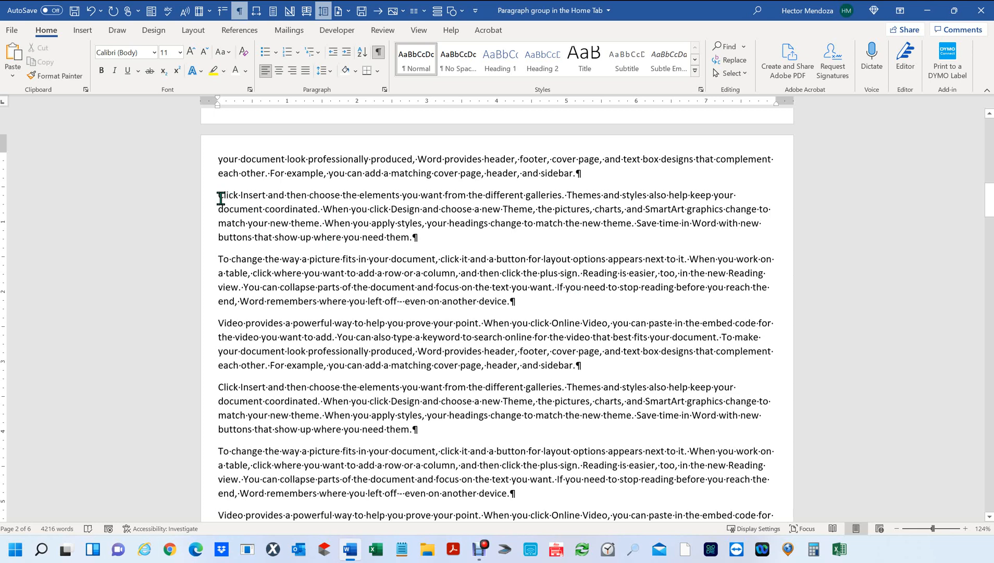
{"action": "left_click_drag", "start_coordinate": [214, 196], "coordinate": [529, 301]}
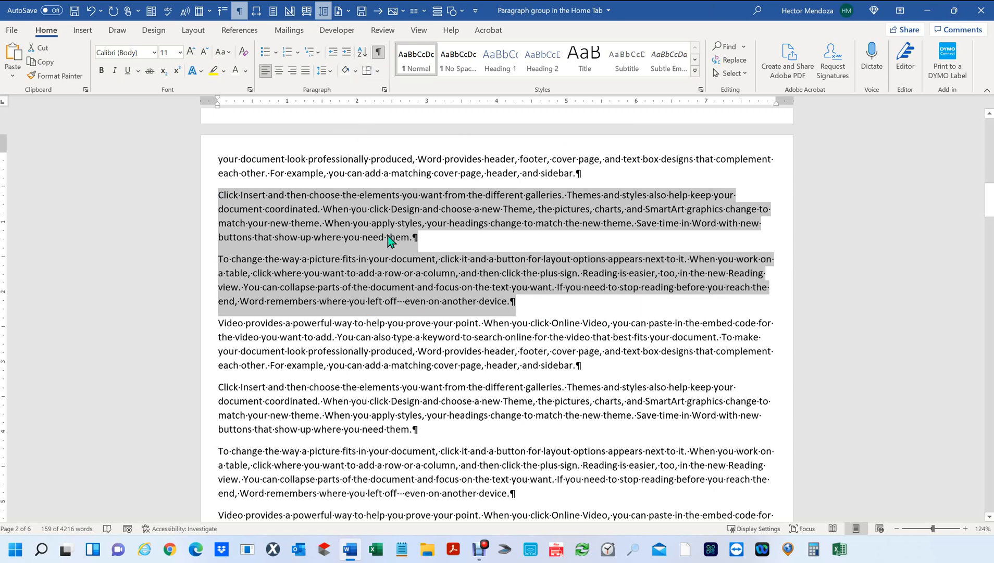
{"action": "left_click", "coordinate": [378, 72]}
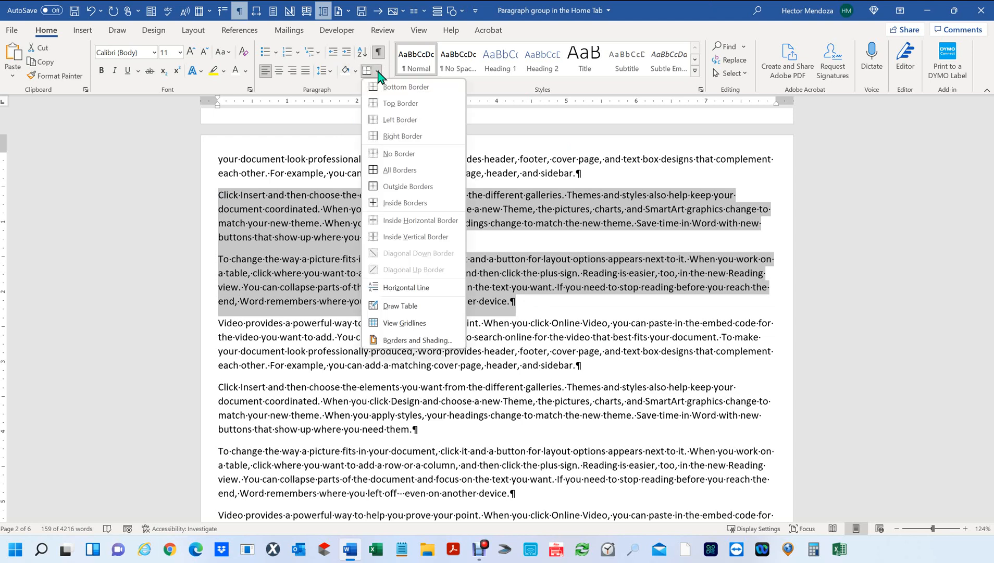
{"action": "left_click", "coordinate": [344, 94]}
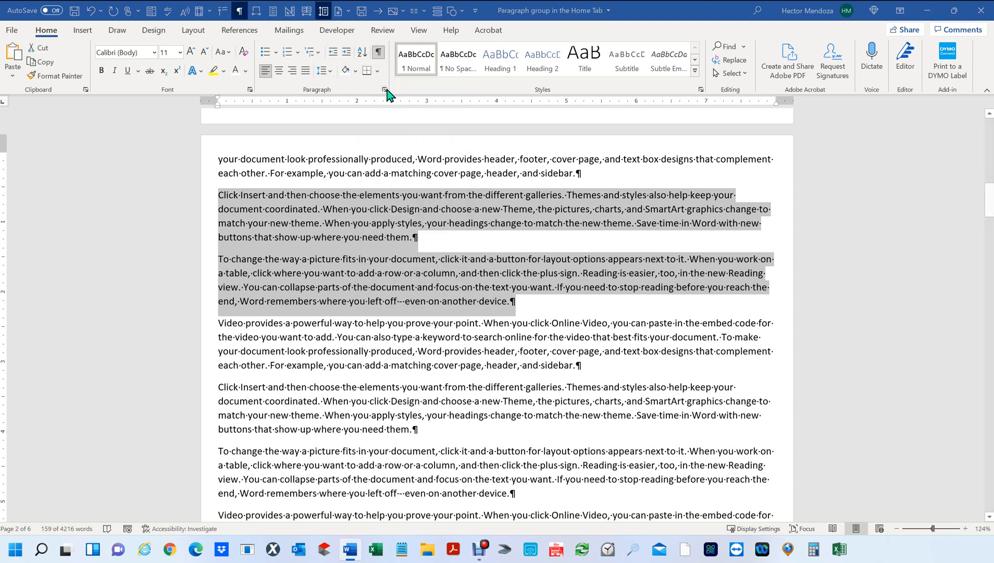
{"action": "left_click", "coordinate": [385, 92]}
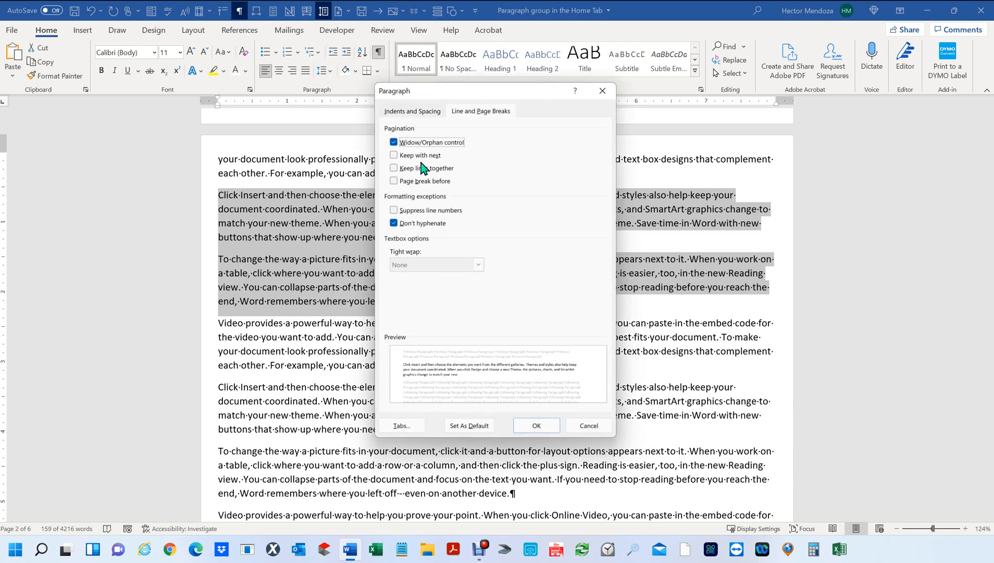
{"action": "left_click", "coordinate": [395, 223]}
{"action": "left_click", "coordinate": [537, 426]}
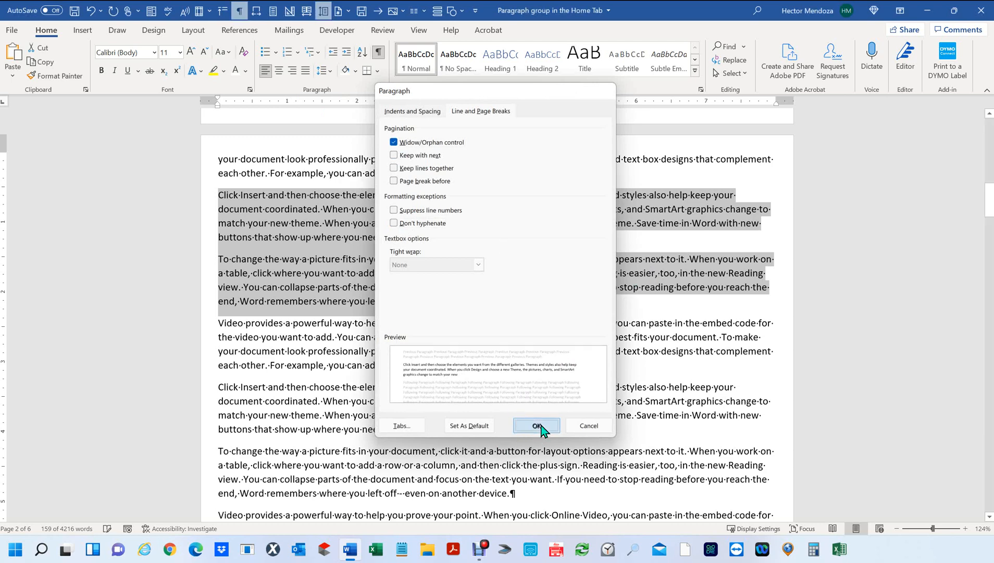
Review the Line and Page Breaks settings of the two selected paragraphs on page 2 and close them without changes
{"action": "left_click", "coordinate": [377, 72]}
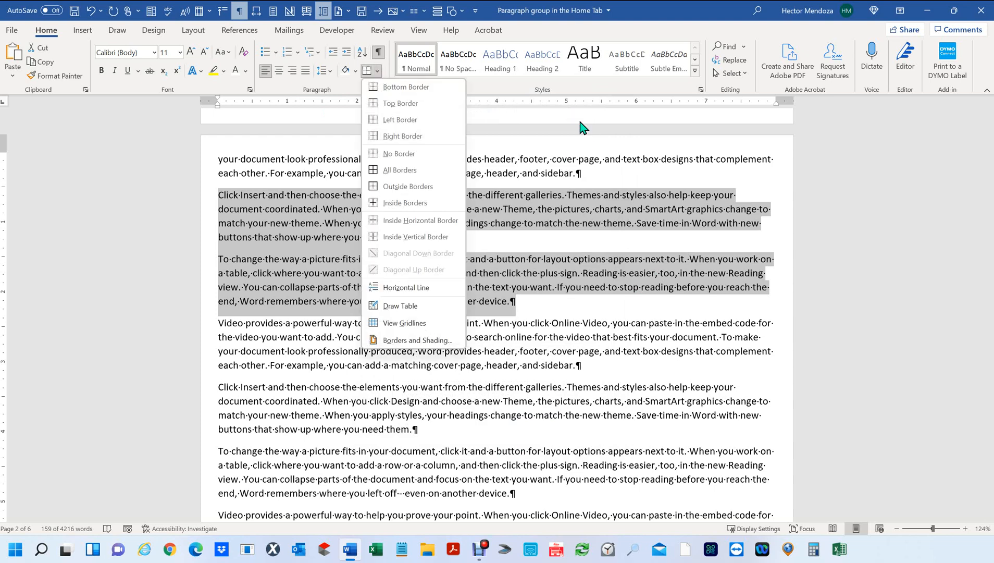
{"action": "left_click", "coordinate": [386, 89]}
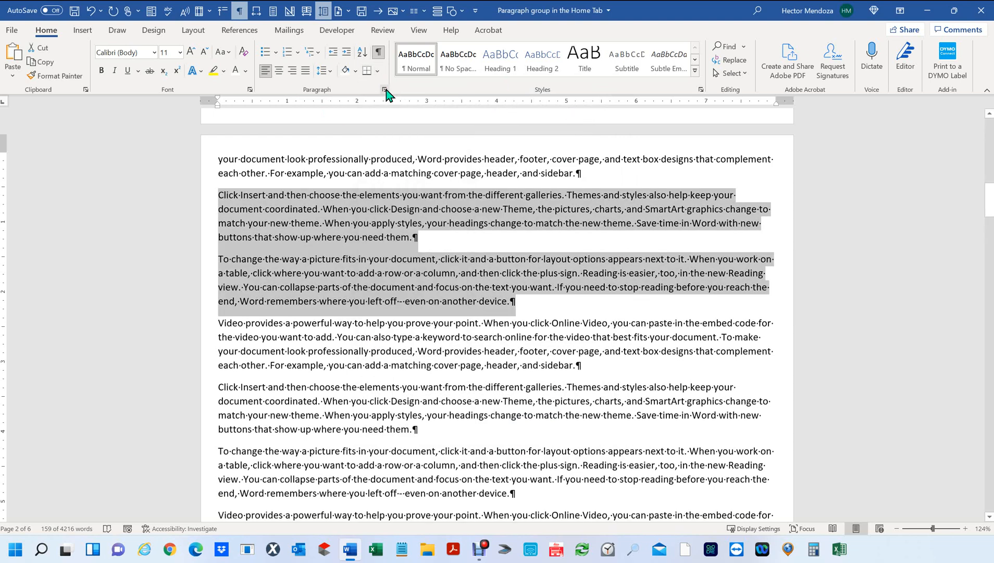
{"action": "left_click", "coordinate": [386, 89]}
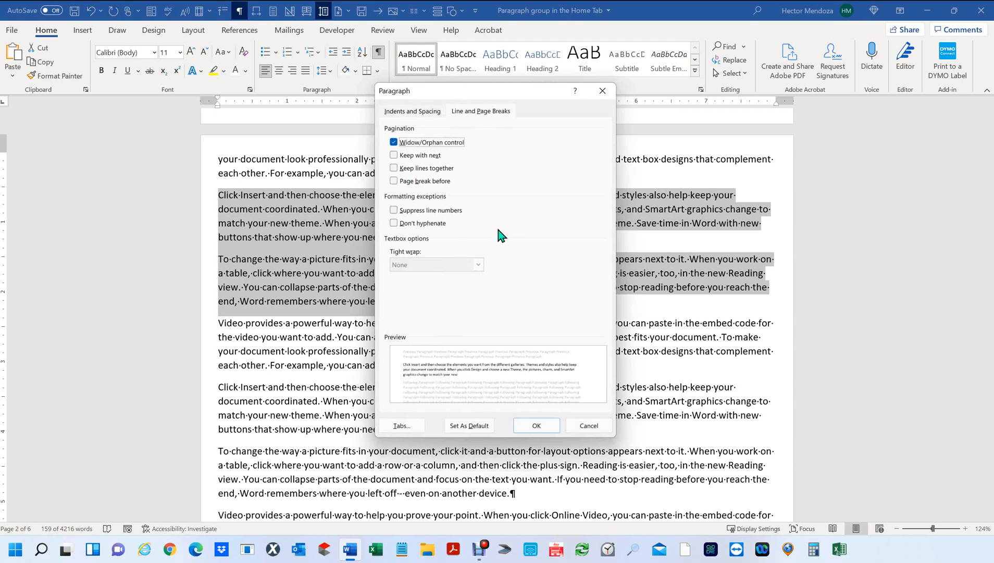
{"action": "left_click", "coordinate": [590, 424]}
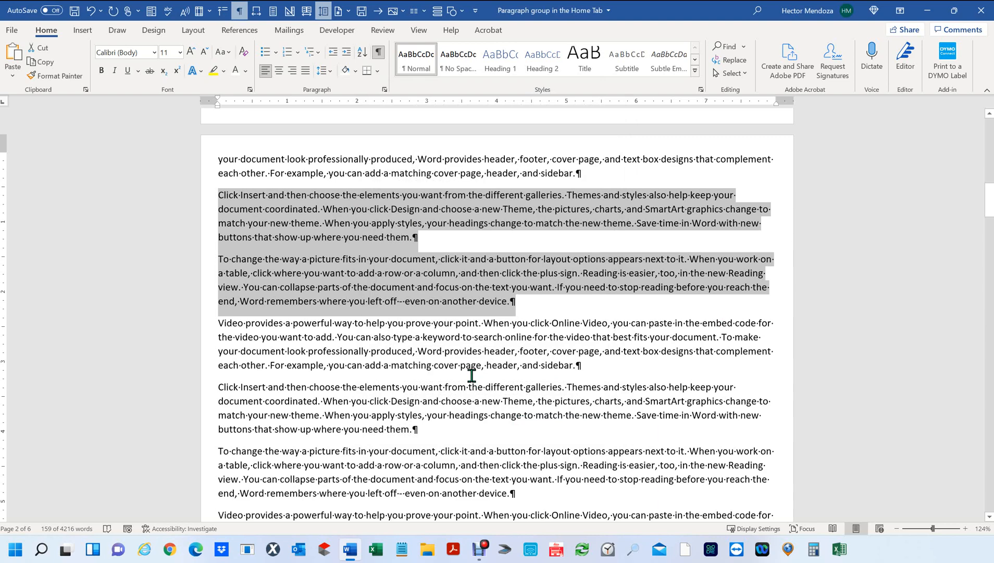
{"action": "scroll", "coordinate": [472, 376], "scroll_direction": "down", "scroll_amount": 6, "text": "ctrl"}
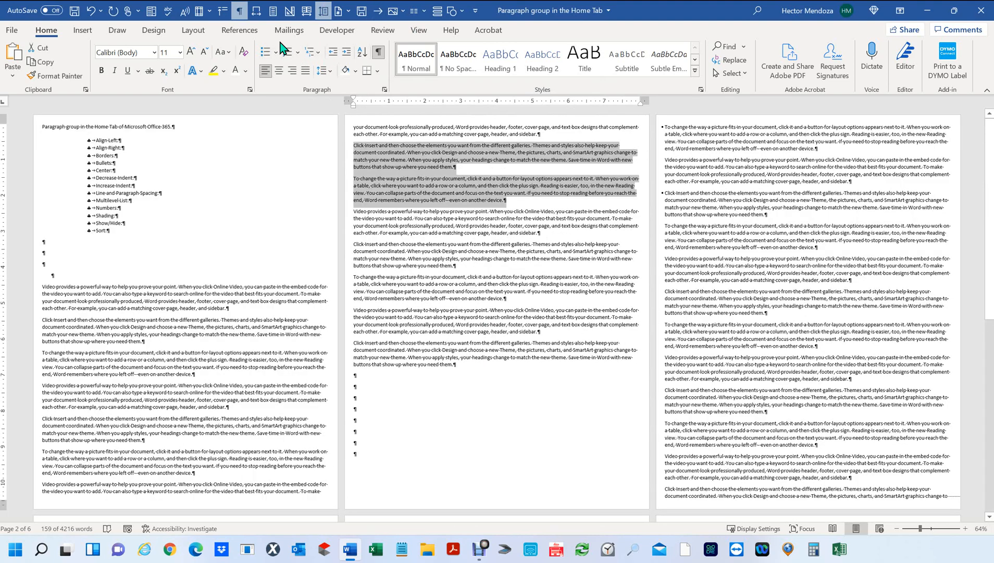